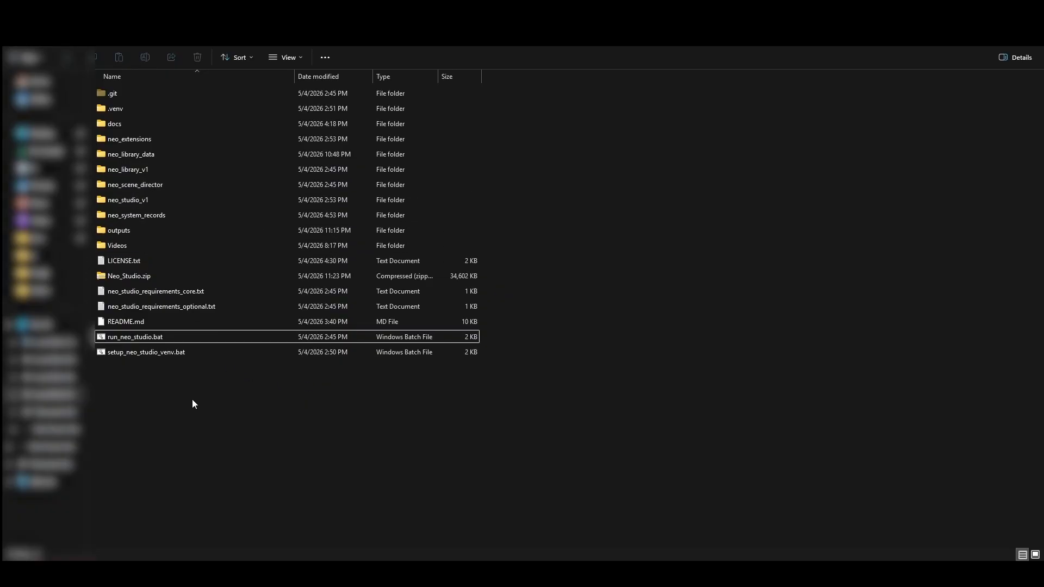
# Copy the neo_scene_director folder from the Neo Studio installation folder
pyautogui.click(157, 189)
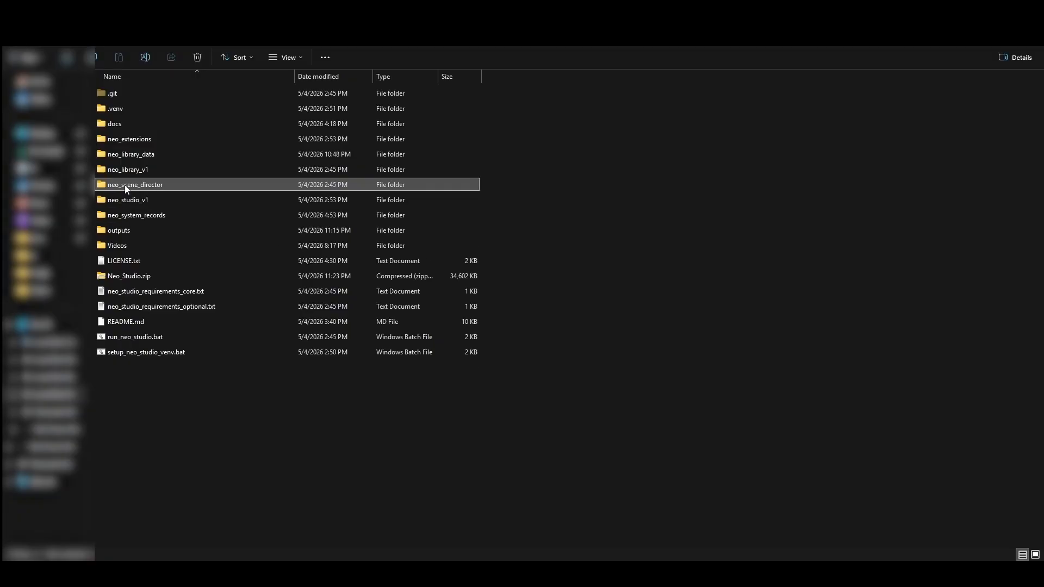
pyautogui.click(229, 369)
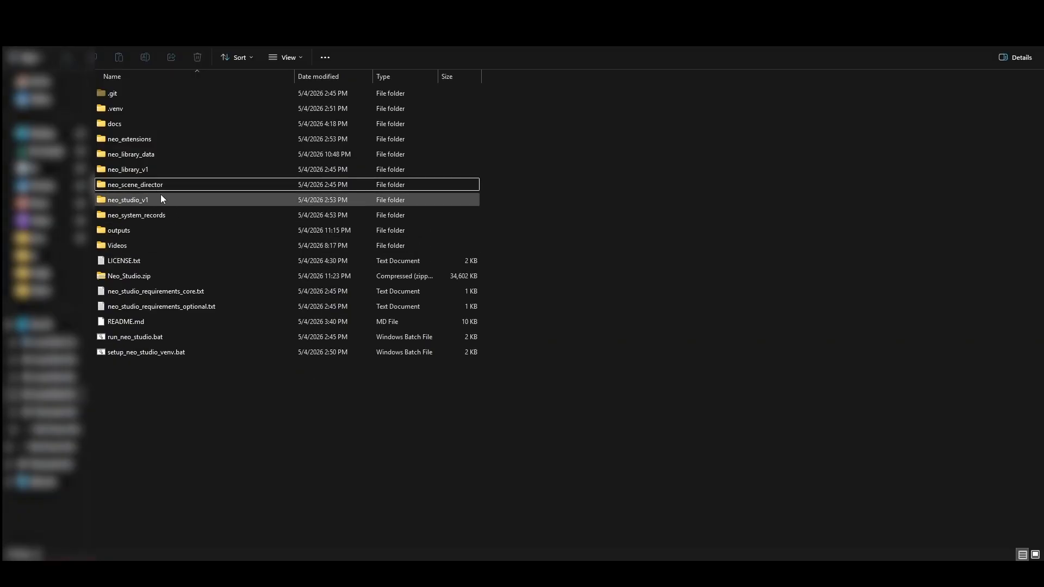
pyautogui.click(124, 187)
pyautogui.rightClick(119, 185)
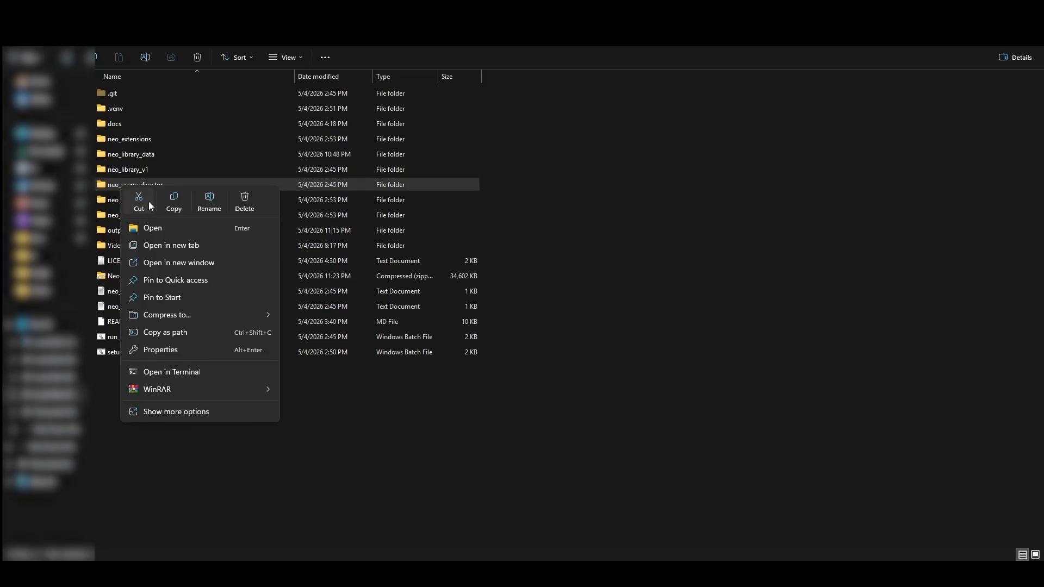
pyautogui.click(167, 200)
# Browse into the ComfyUI installation inside the ComfyUI_windows_portable folder to locate its custom_nodes folder
pyautogui.hotkey('alt', 'Up')
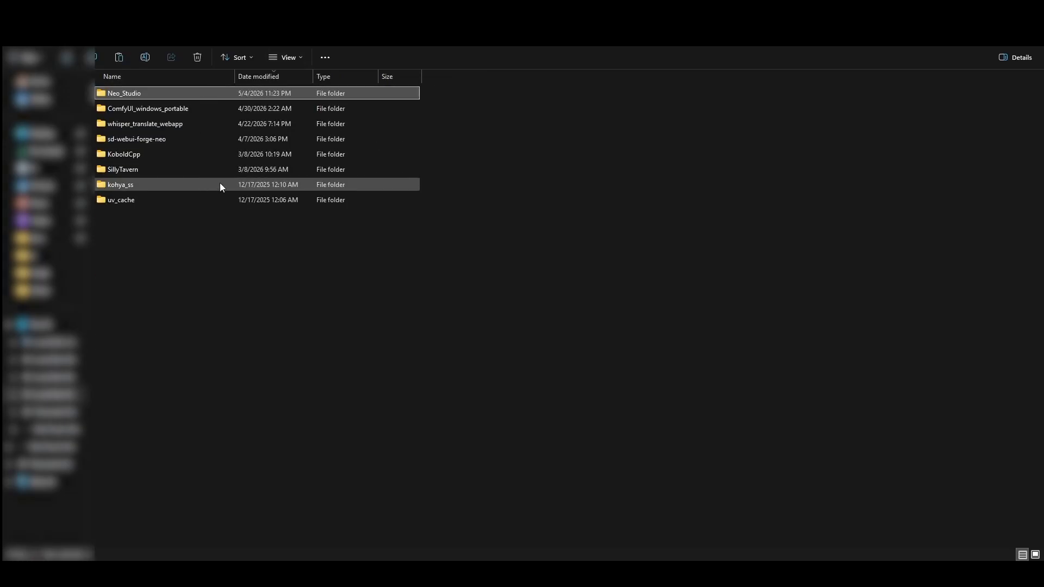
pyautogui.click(140, 109)
pyautogui.doubleClick(140, 109)
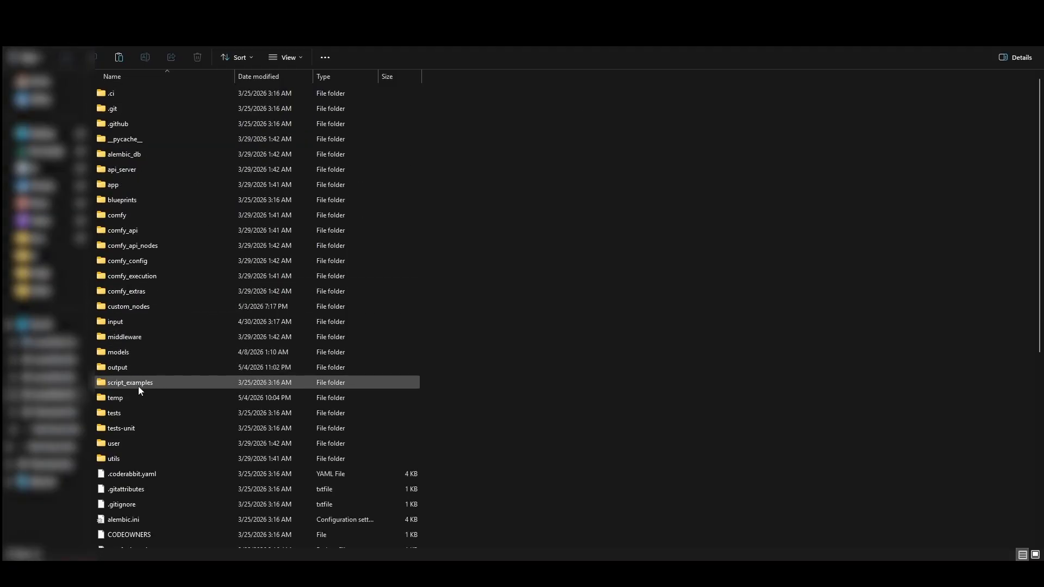
# Return to the Neo_Studio folder and start Neo Studio by running run_neo_studio.bat
pyautogui.hotkey('alt', 'Up')
pyautogui.doubleClick(133, 95)
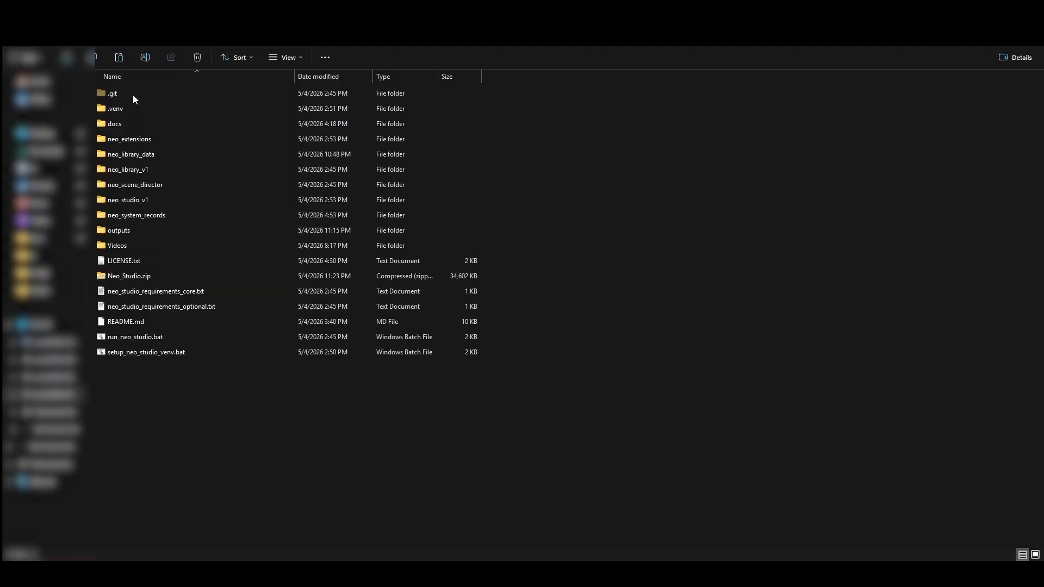
pyautogui.click(132, 339)
pyautogui.doubleClick(132, 338)
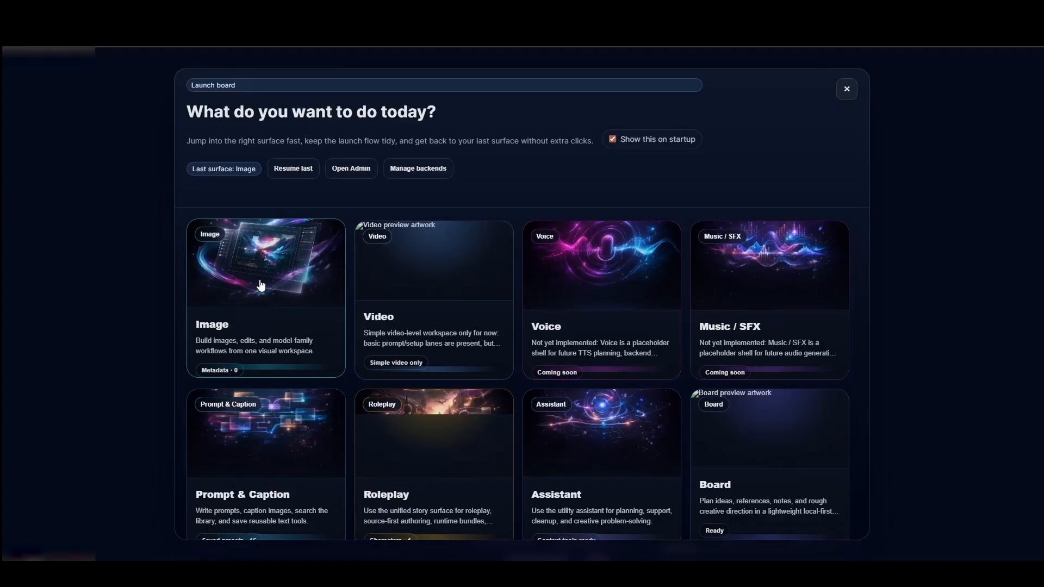
# Open the Image surface from the launch board and launch the image backend
pyautogui.click(259, 283)
pyautogui.scroll(-2, 327, 304)
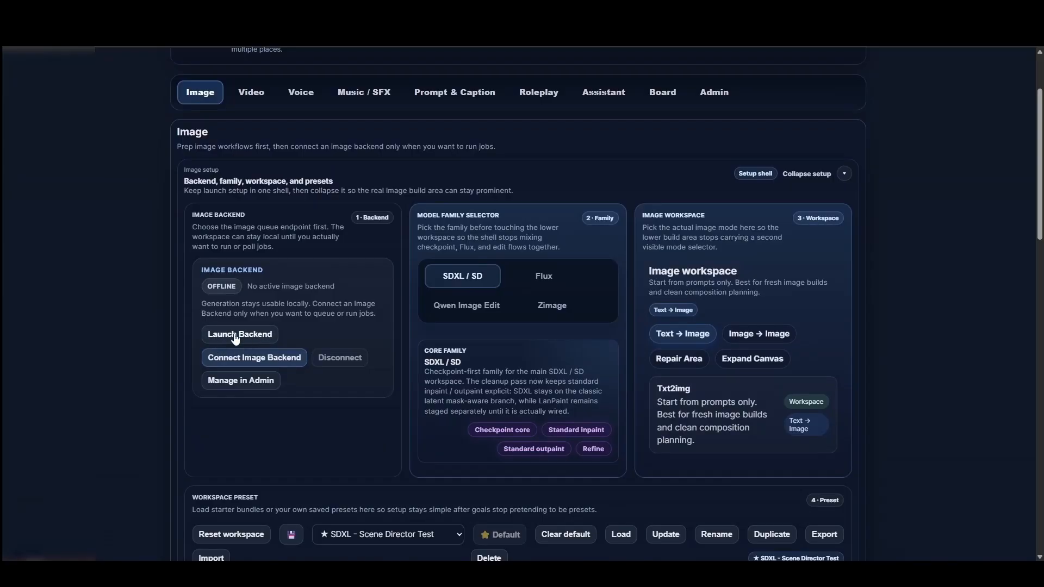
pyautogui.click(264, 336)
pyautogui.click(243, 335)
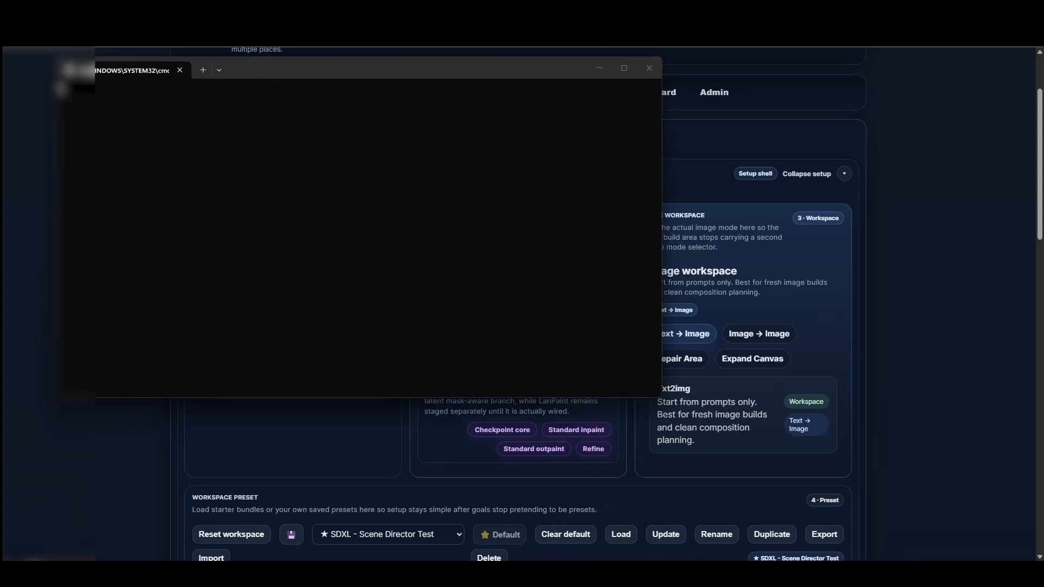
# Switch from ComfyUI back to Neo Studio and connect the image backend
pyautogui.moveTo(667, 573)
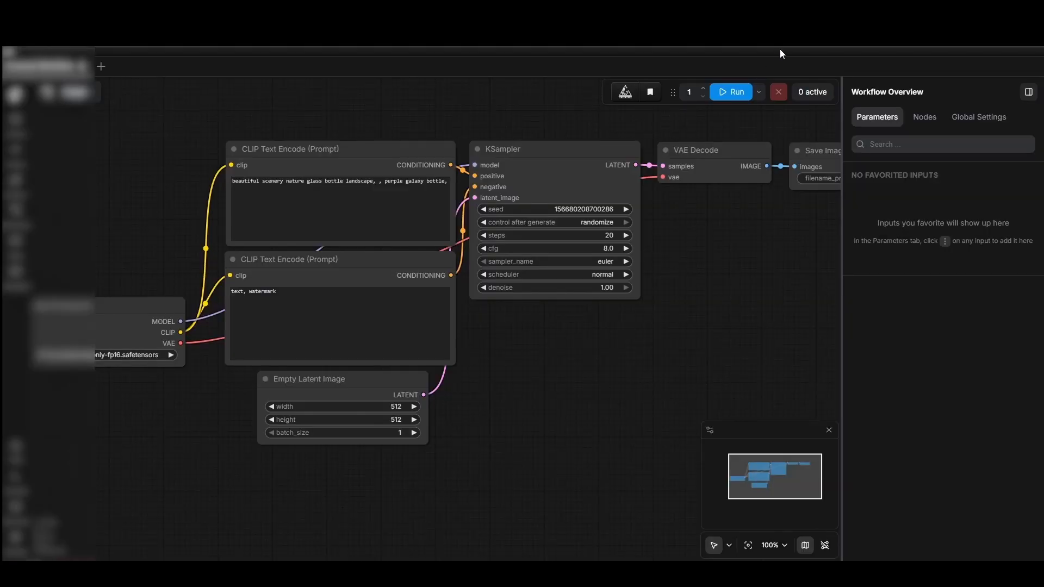
pyautogui.hotkey('alt', 'Tab')
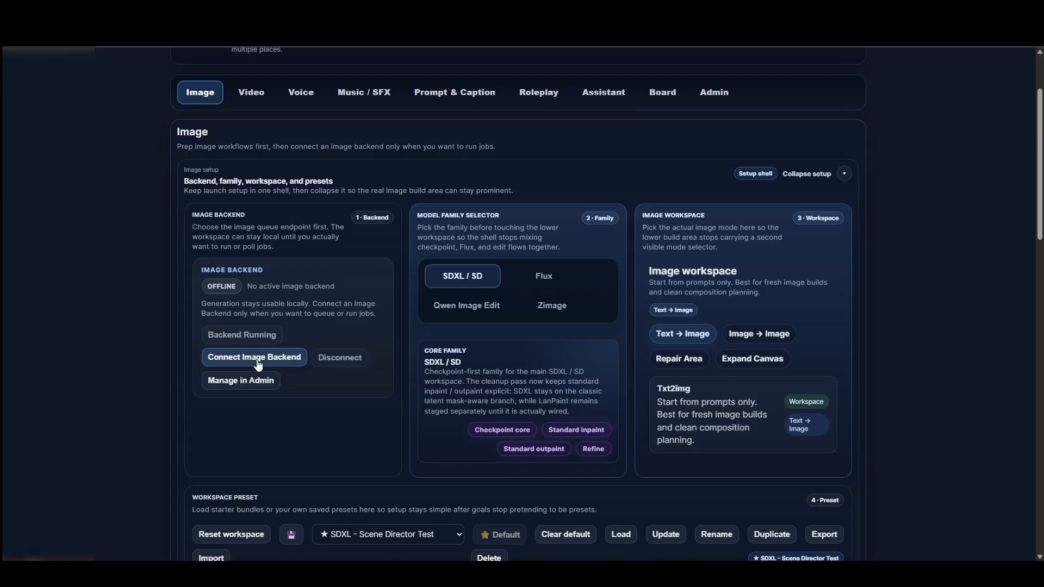
pyautogui.click(291, 364)
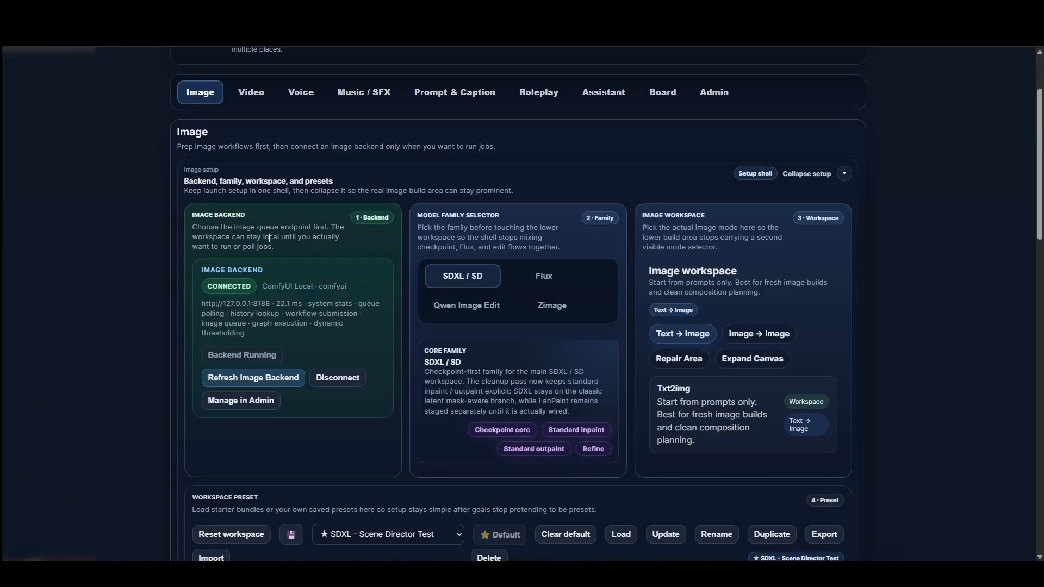
# Show the Build settings of the image workspace and view the available workspace presets
pyautogui.scroll(-7, 405, 244)
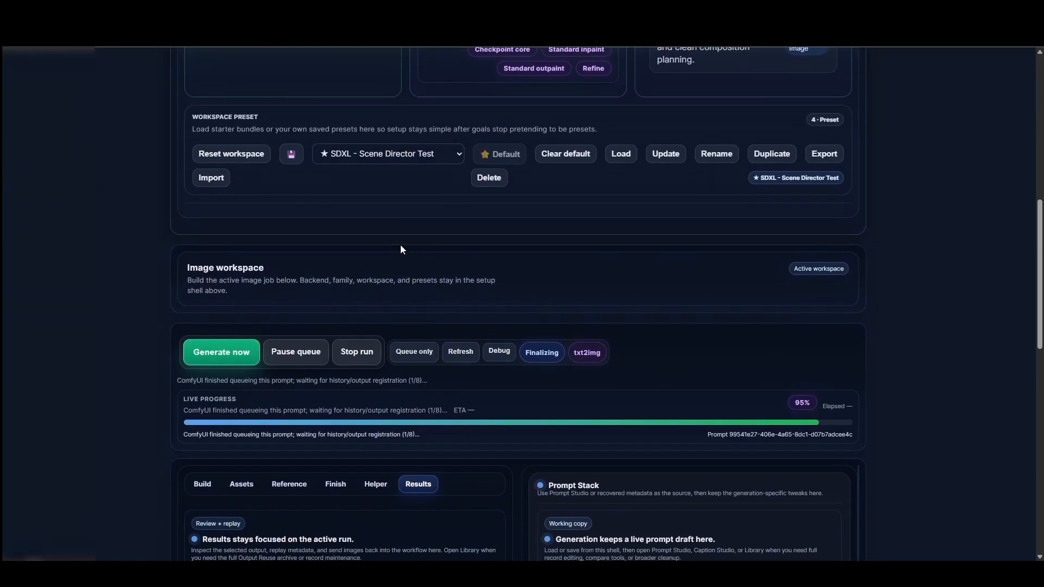
pyautogui.scroll(-10, 891, 215)
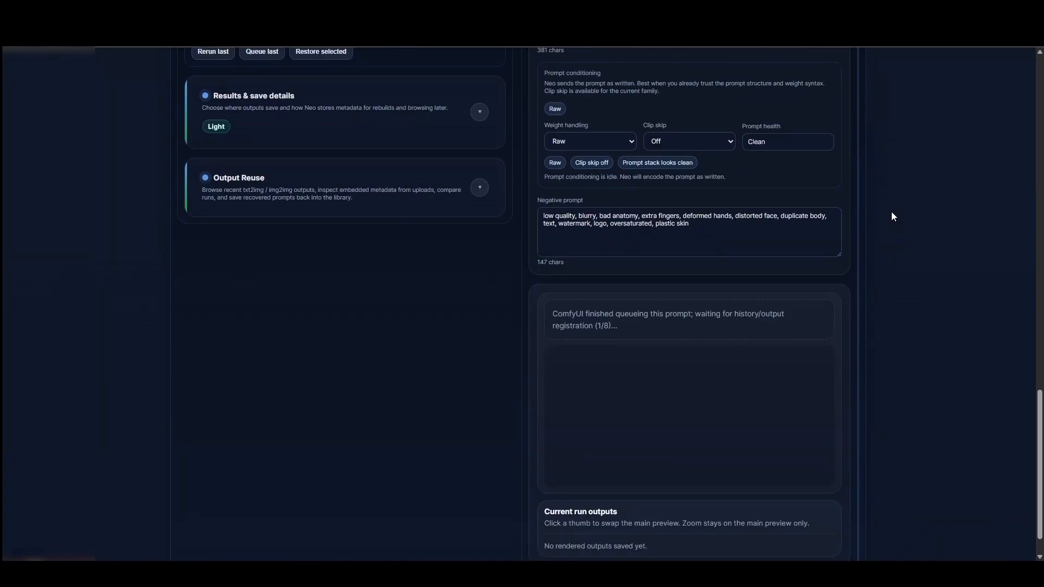
pyautogui.scroll(8, 891, 212)
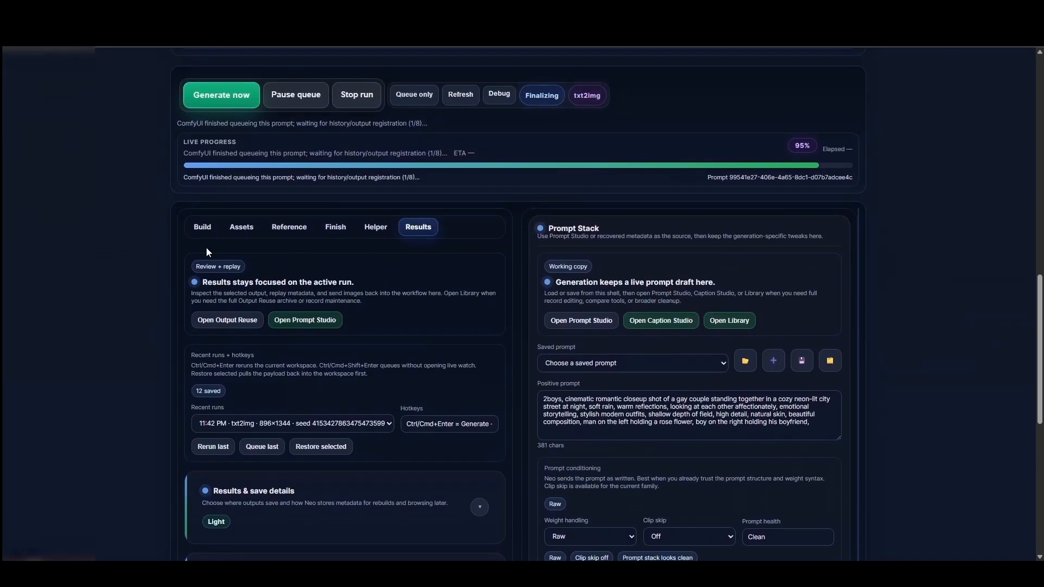
pyautogui.scroll(6, 466, 197)
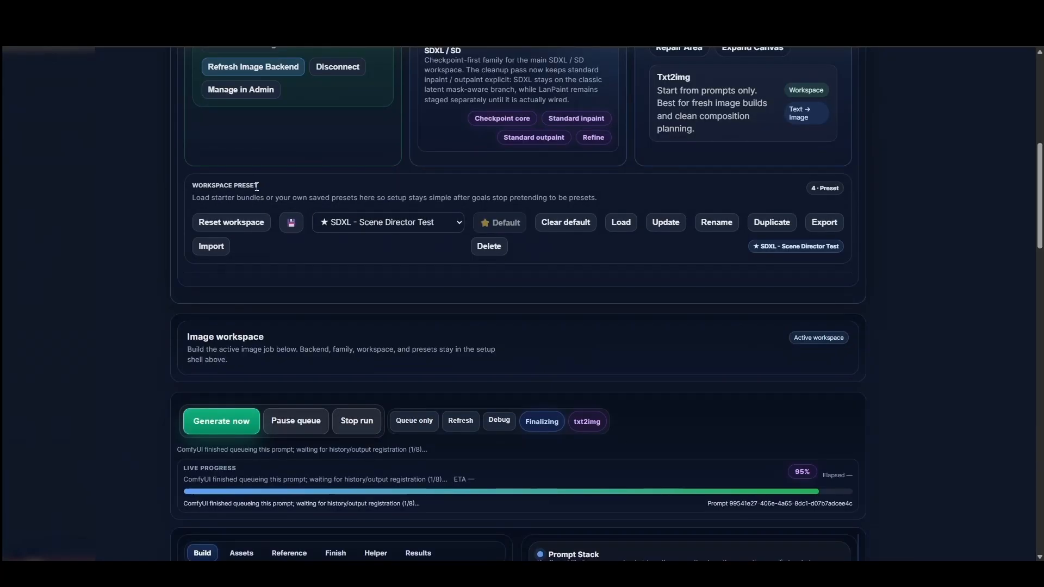
pyautogui.moveTo(260, 185); pyautogui.dragTo(183, 190)
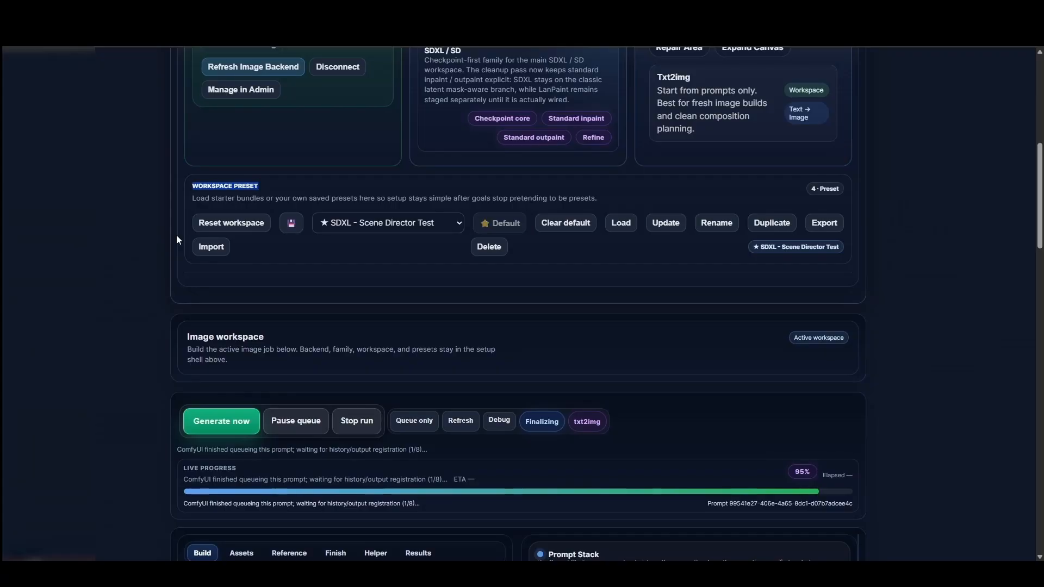
pyautogui.click(383, 222)
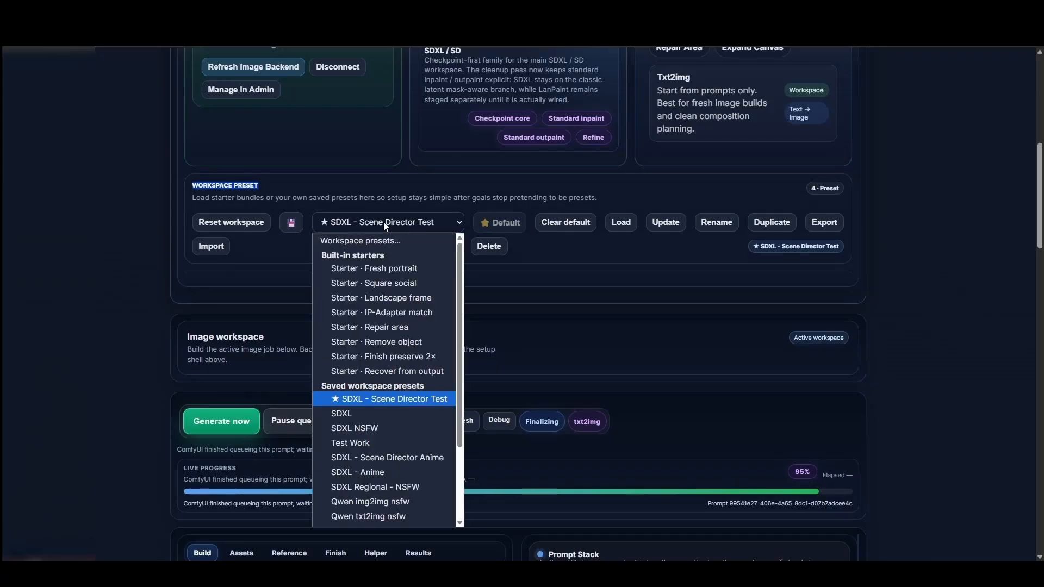
pyautogui.click(142, 280)
# Examine the loaded preset's positive and negative prompts, checkpoint, sampler, image size, steps and CFG settings
pyautogui.scroll(-10, 350, 337)
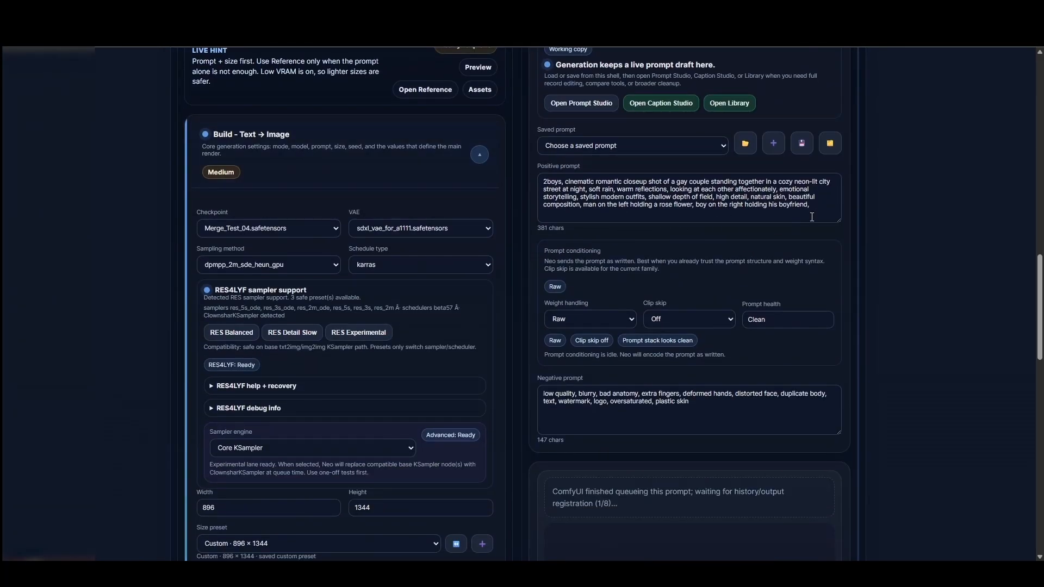
pyautogui.tripleClick(811, 216)
pyautogui.click(919, 205)
pyautogui.click(812, 205)
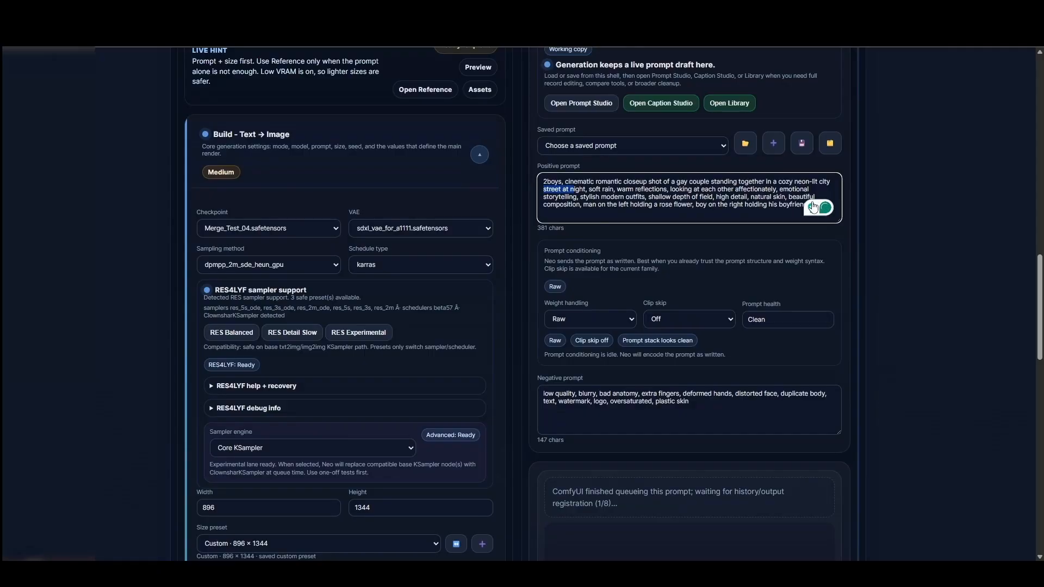
pyautogui.scroll(-6, 320, 294)
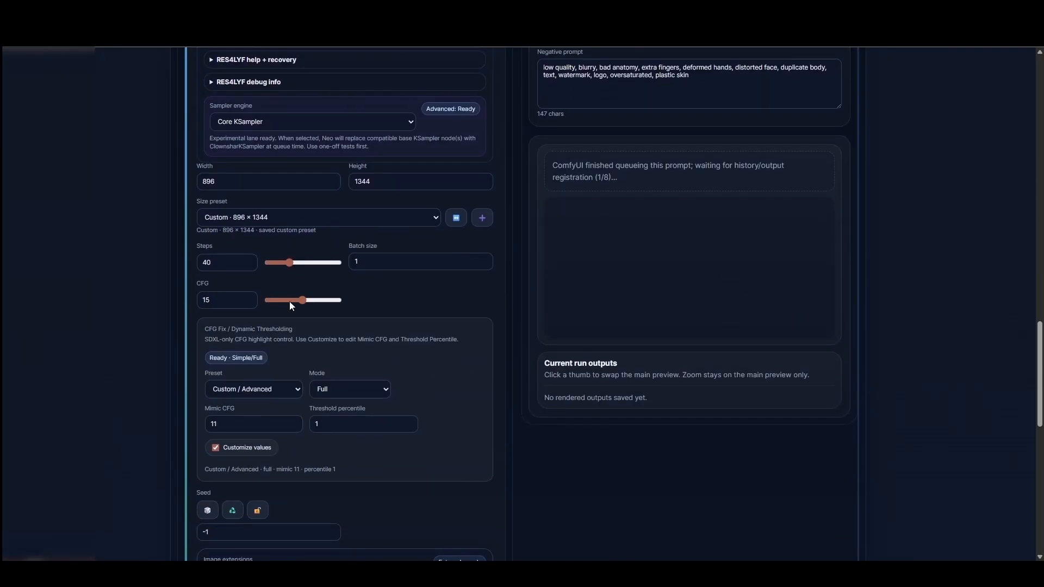
pyautogui.scroll(12, 901, 210)
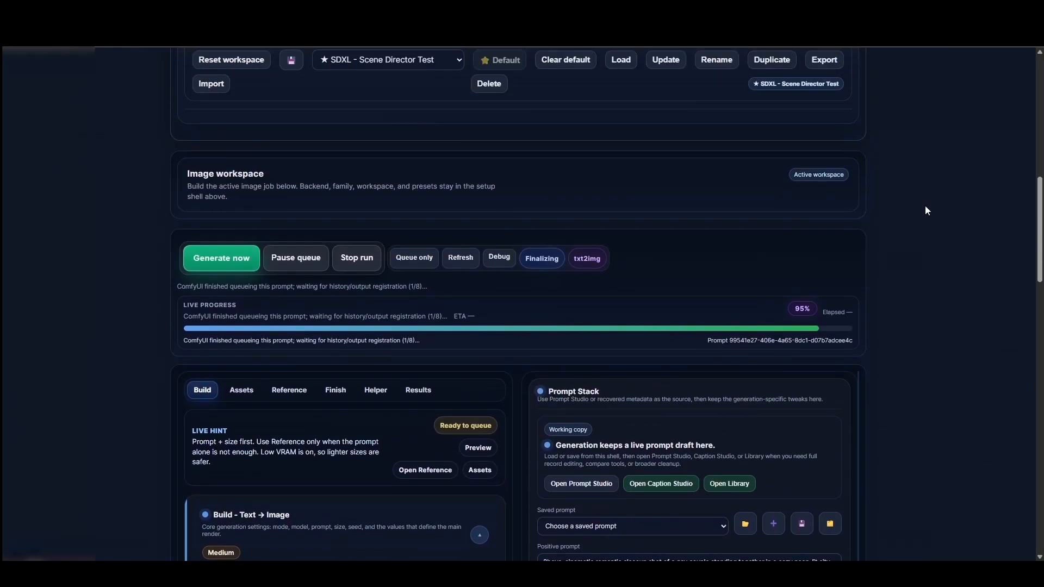
pyautogui.scroll(3, 927, 217)
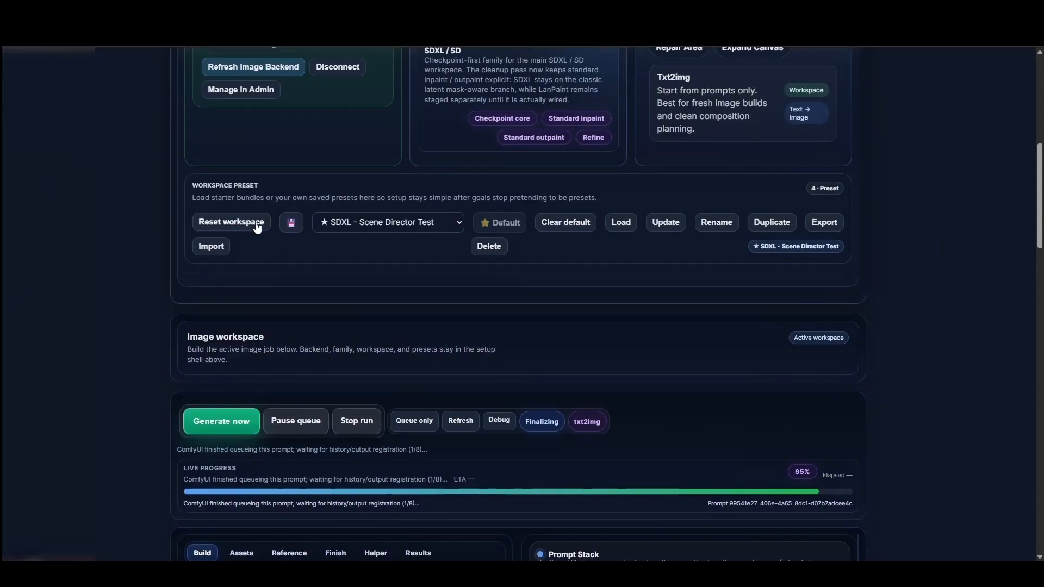
pyautogui.scroll(-10, 866, 415)
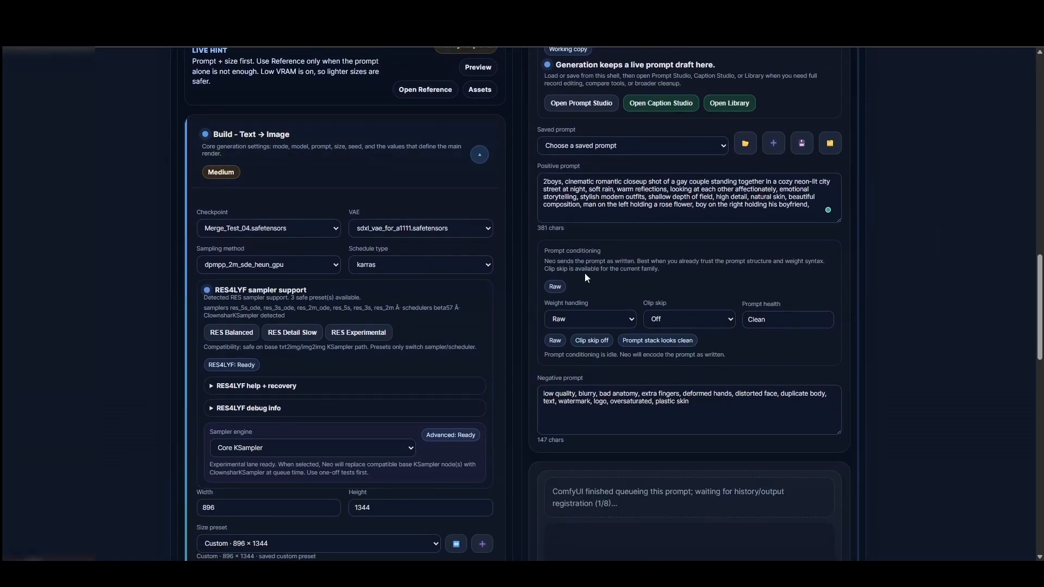
pyautogui.scroll(10, 918, 246)
pyautogui.click(291, 330)
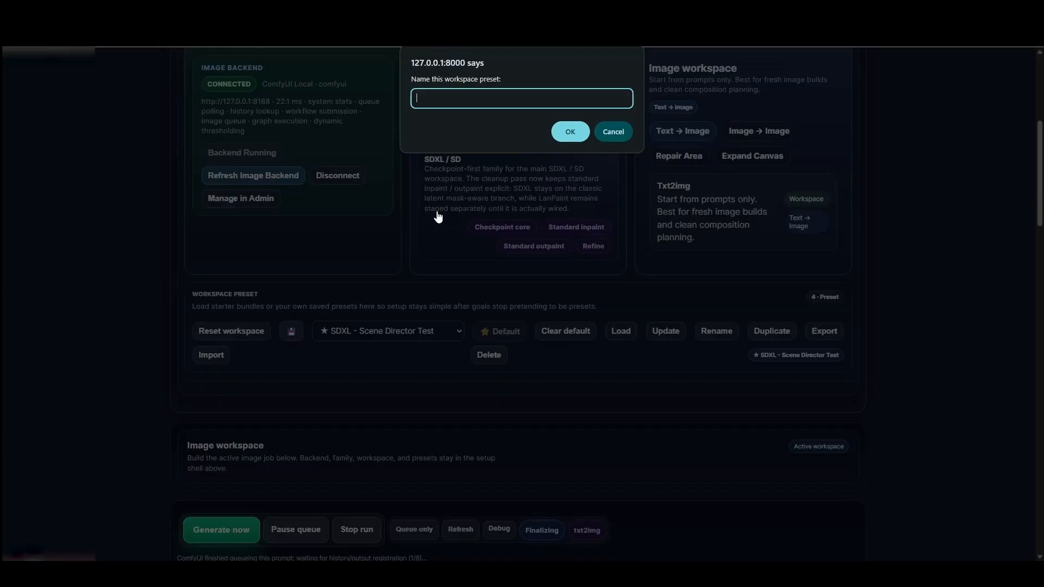
pyautogui.click(614, 132)
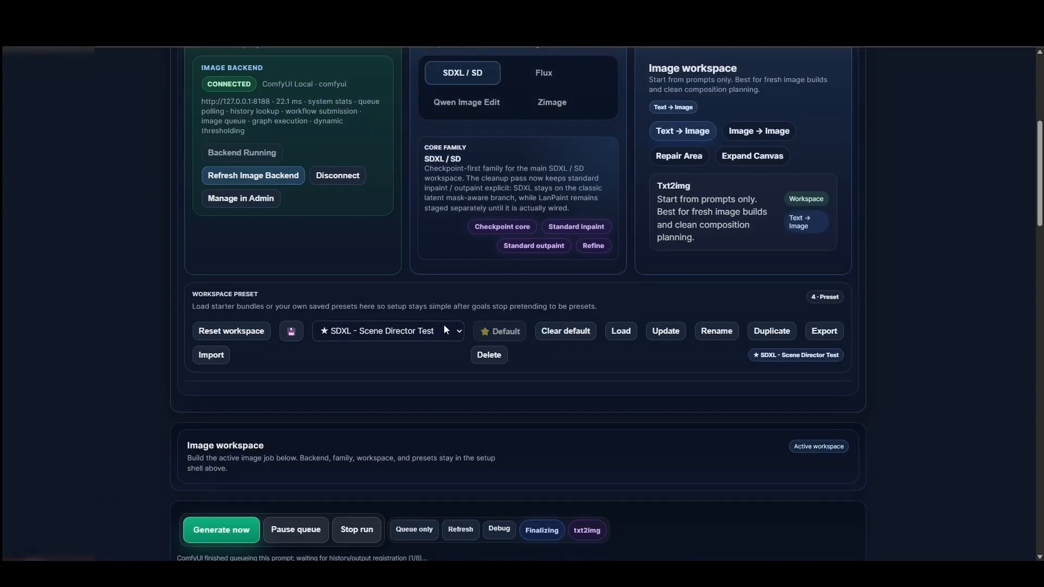
# Look through the built-in starters and saved entries in the workspace preset list
pyautogui.click(443, 330)
pyautogui.scroll(-1, 389, 220)
pyautogui.click(518, 346)
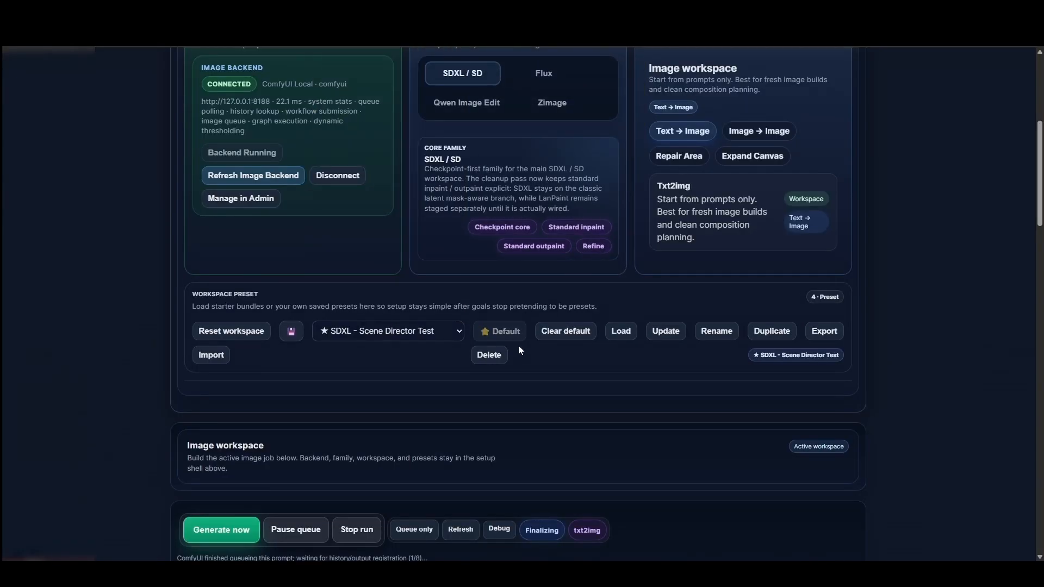
pyautogui.click(383, 331)
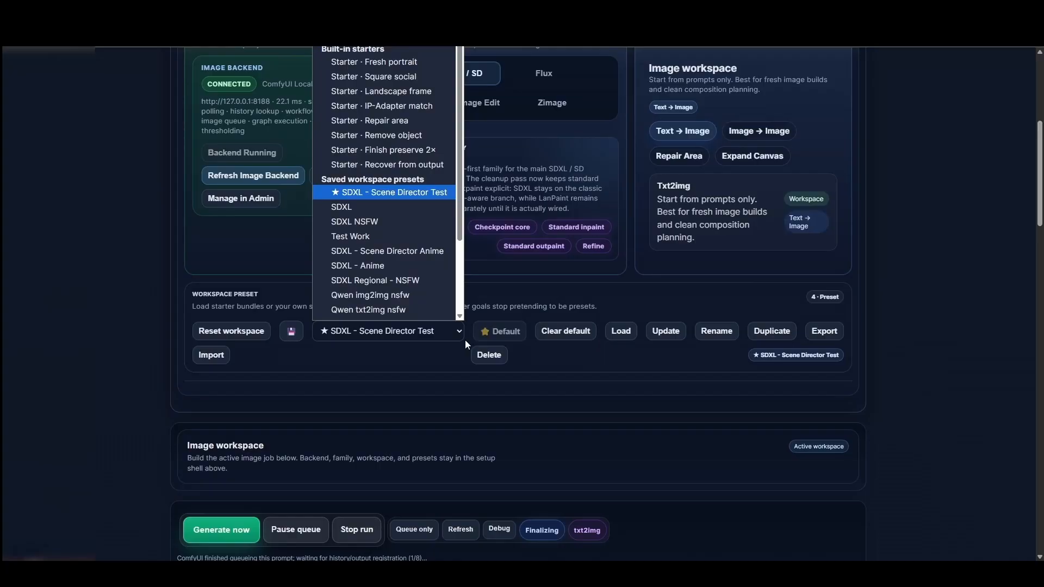
pyautogui.click(429, 340)
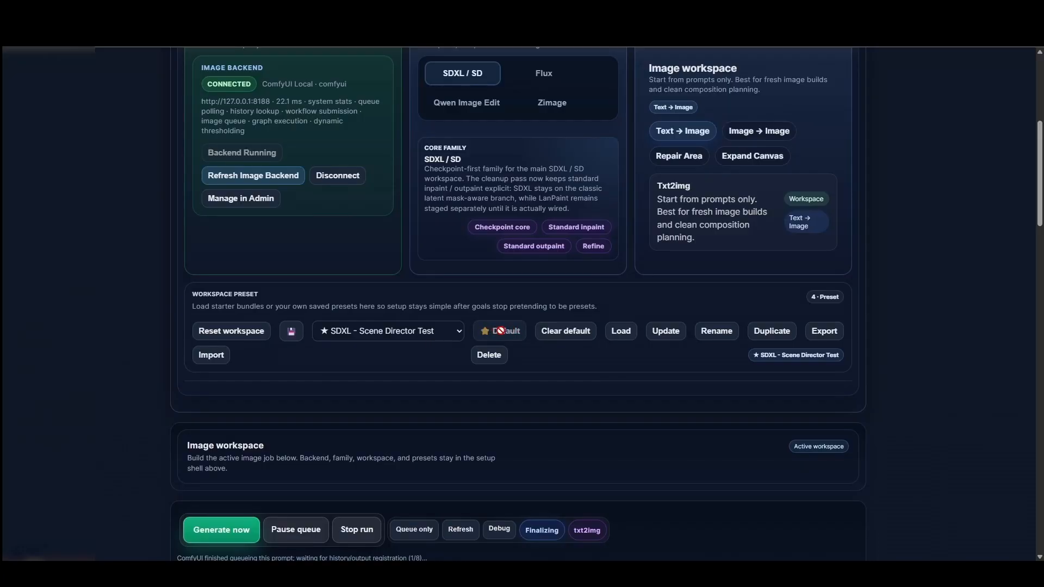
# Clear the default workspace preset and make SDXL - Scene Director Test the default again
pyautogui.click(568, 332)
pyautogui.click(452, 336)
pyautogui.click(499, 331)
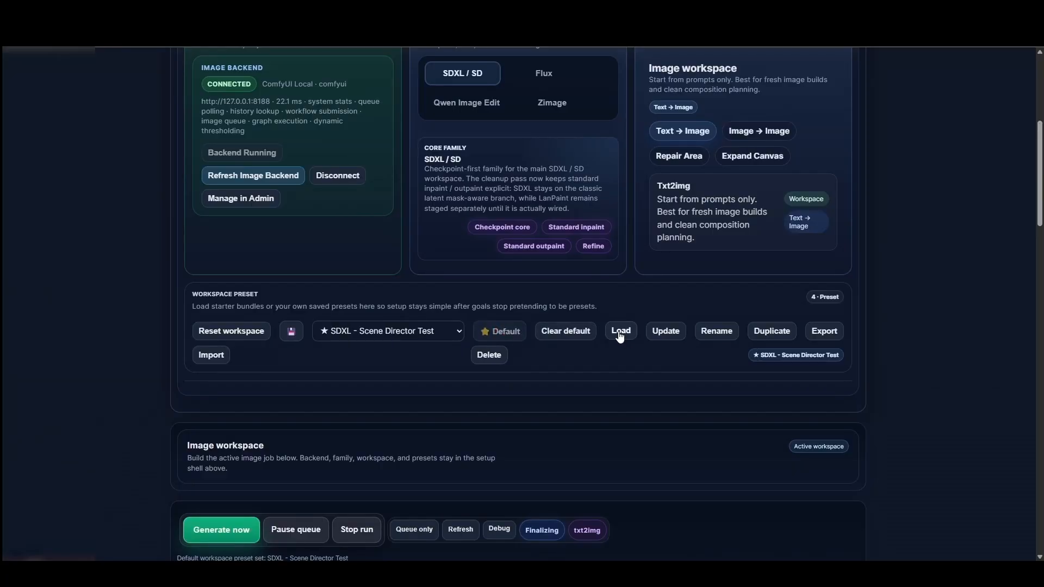
# Check which saved workspace presets can be loaded, such as SDXL - Scene Director Anime, without switching presets
pyautogui.click(412, 332)
pyautogui.scroll(-1, 381, 218)
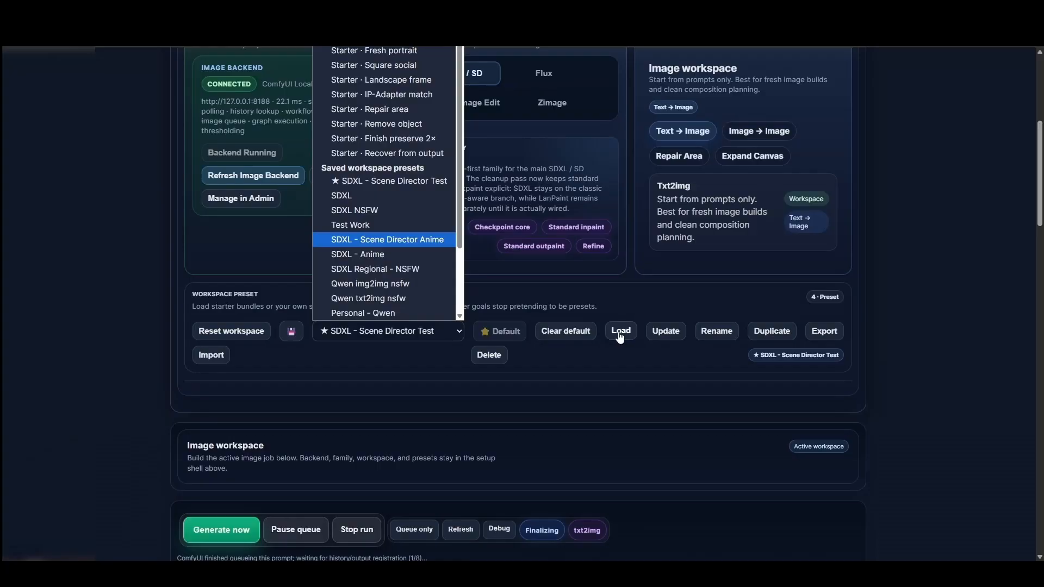
pyautogui.click(670, 359)
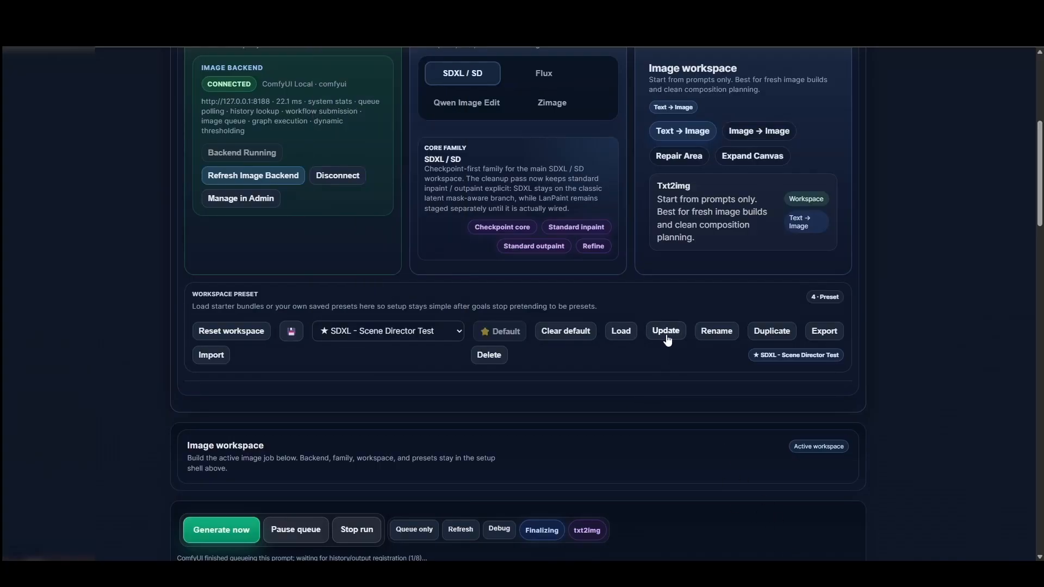
# Review the current Build settings and prompts, and update the SDXL - Scene Director Test workspace preset with them
pyautogui.scroll(-1, 694, 374)
pyautogui.scroll(-8, 397, 456)
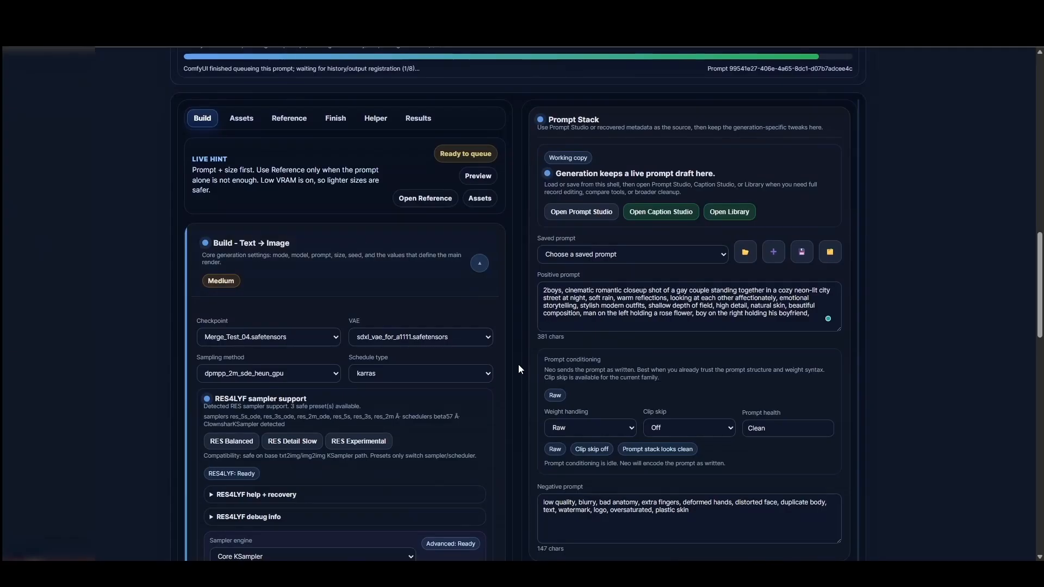
pyautogui.scroll(7, 525, 347)
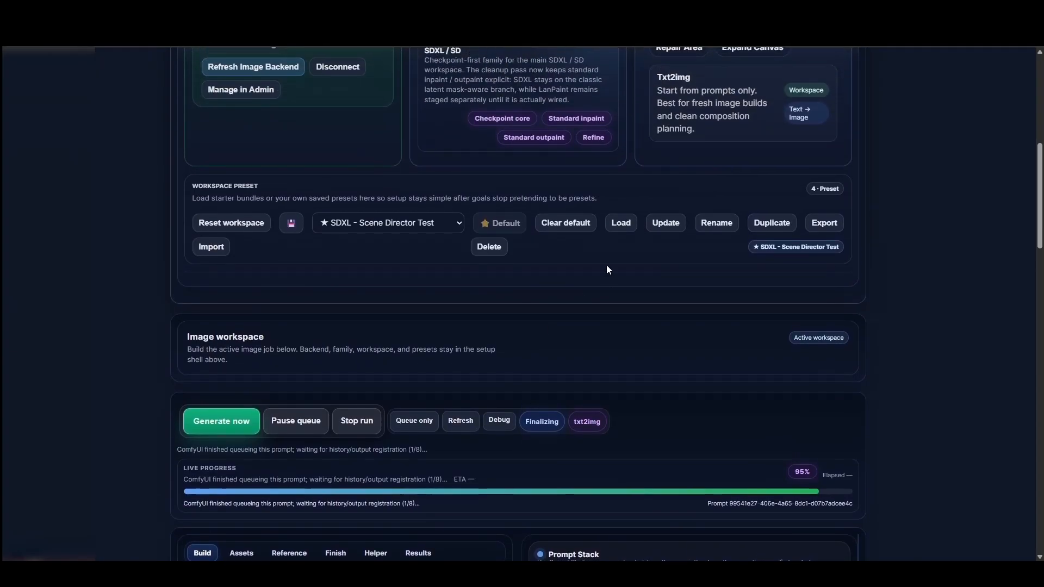
pyautogui.click(666, 222)
pyautogui.click(576, 130)
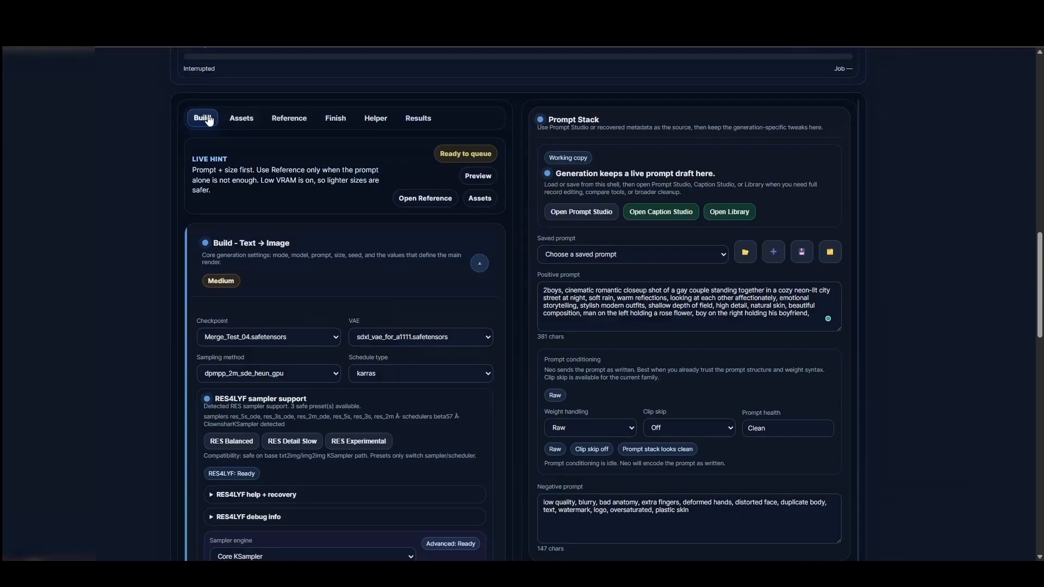
# Look through the Assets, Reference, Finish, Helper and Results sections of the image workspace, and return to Build
pyautogui.click(241, 118)
pyautogui.click(289, 118)
pyautogui.click(335, 118)
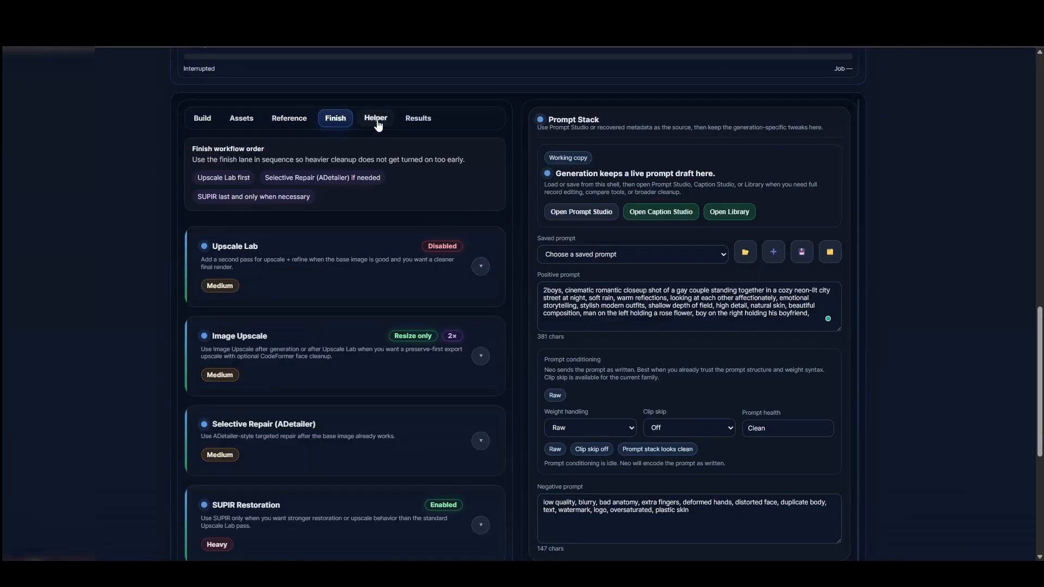
pyautogui.click(375, 118)
pyautogui.click(418, 118)
pyautogui.click(201, 118)
pyautogui.click(241, 118)
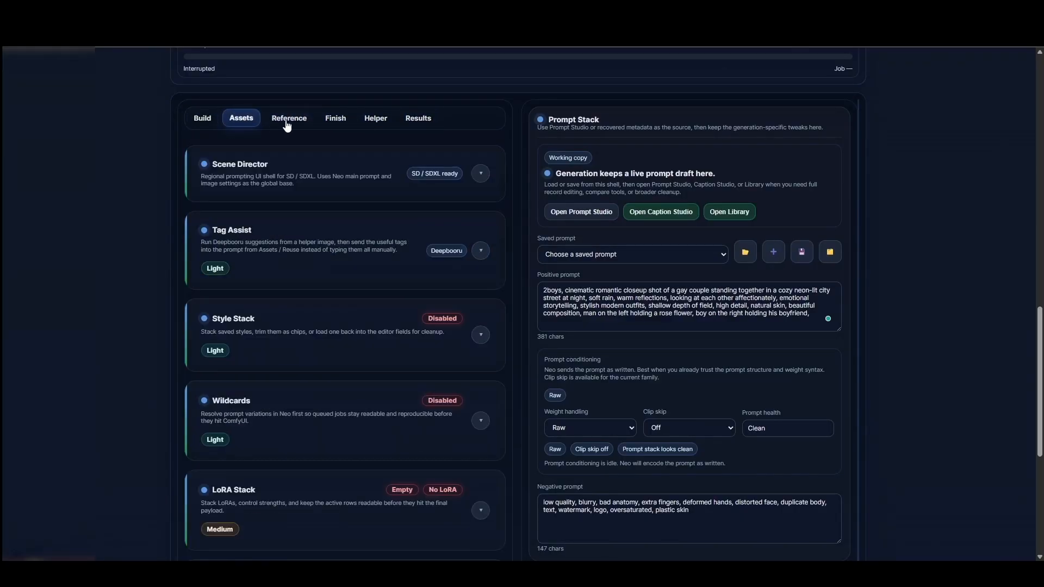
pyautogui.click(289, 118)
pyautogui.click(335, 117)
pyautogui.click(376, 118)
pyautogui.click(418, 118)
pyautogui.click(242, 118)
pyautogui.click(202, 118)
# Review the Prompt Stack, including the positive and negative prompts and the weight handling and clip skip options
pyautogui.moveTo(561, 120); pyautogui.dragTo(605, 127)
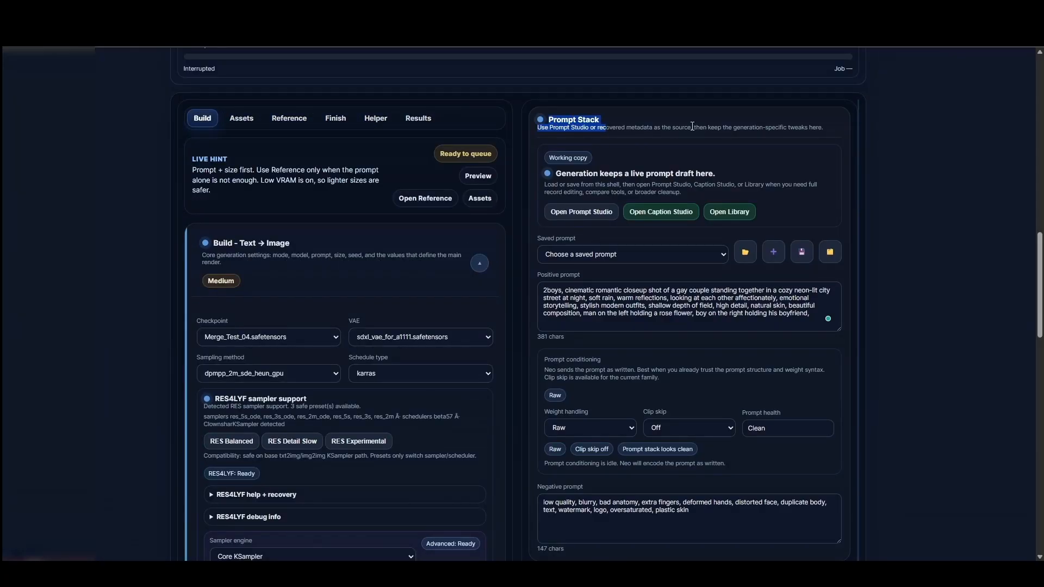
pyautogui.click(711, 124)
pyautogui.scroll(-4, 806, 129)
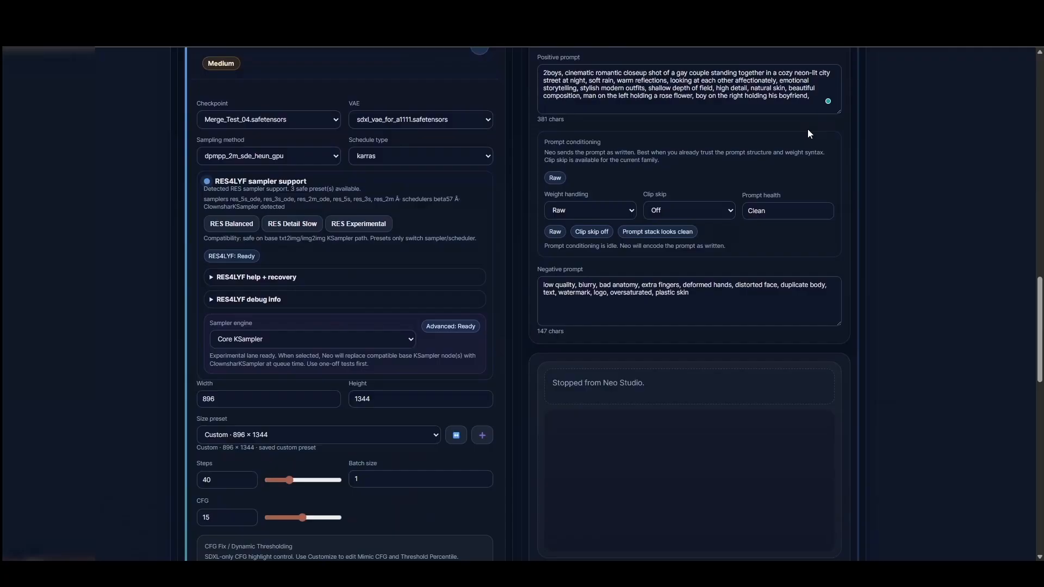
pyautogui.scroll(2, 807, 129)
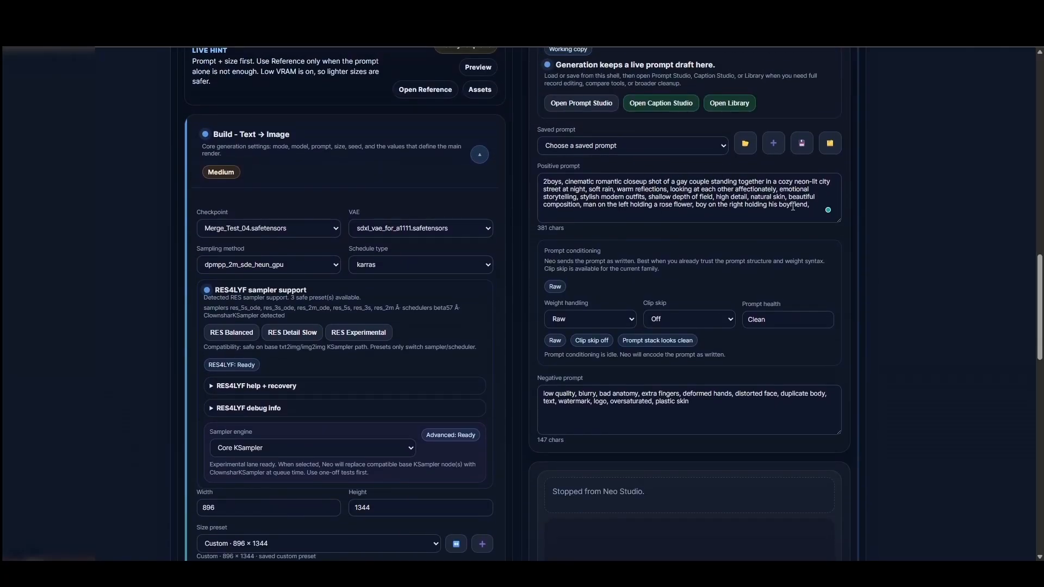
pyautogui.moveTo(810, 205); pyautogui.dragTo(691, 197)
pyautogui.moveTo(585, 170); pyautogui.dragTo(544, 166)
pyautogui.click(570, 387)
pyautogui.click(598, 316)
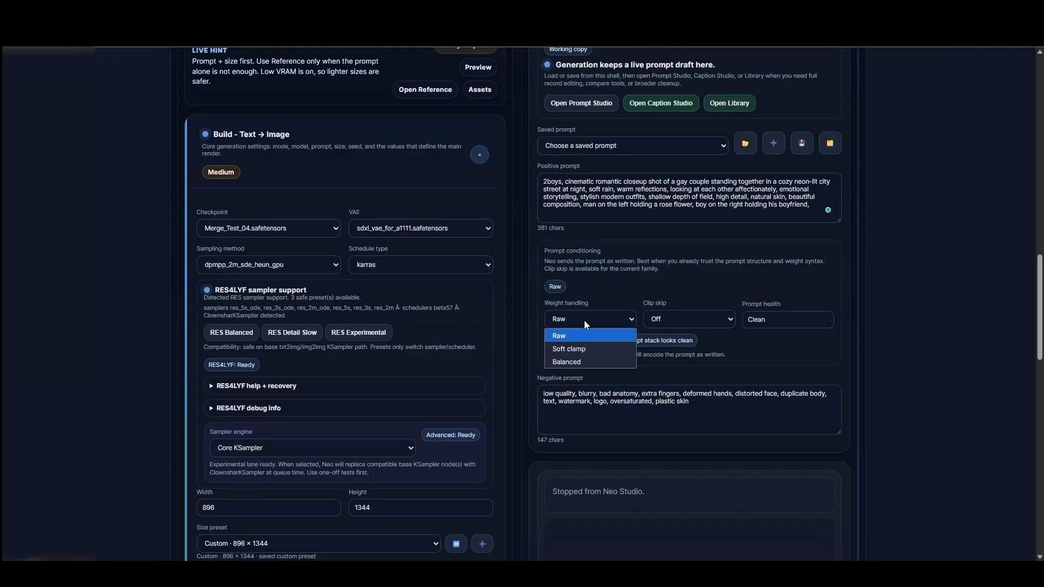
pyautogui.click(583, 318)
pyautogui.click(665, 317)
pyautogui.click(822, 296)
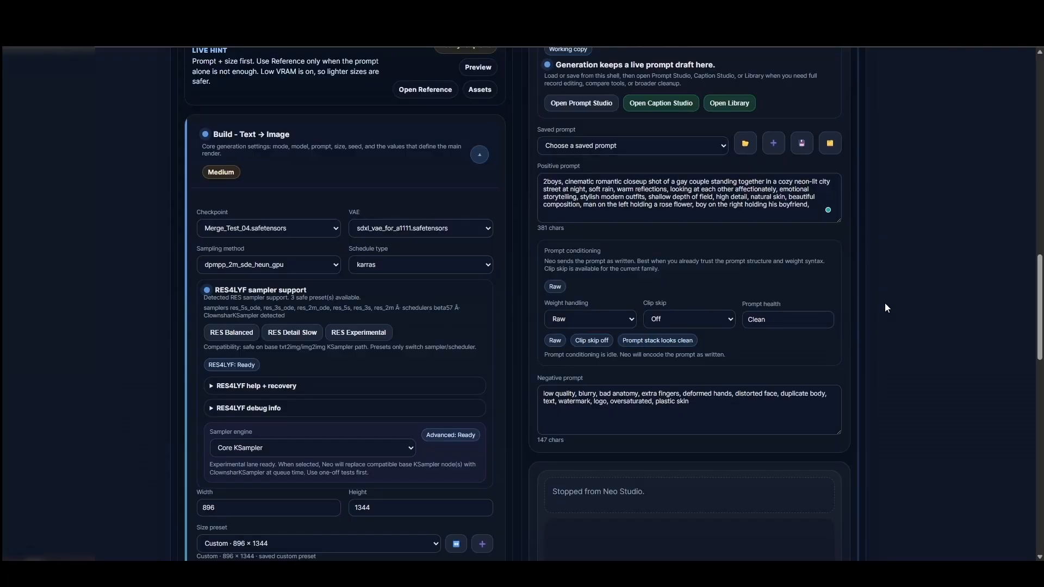
# Show the Results section and expand its save details to examine the output root folder
pyautogui.scroll(-6, 885, 306)
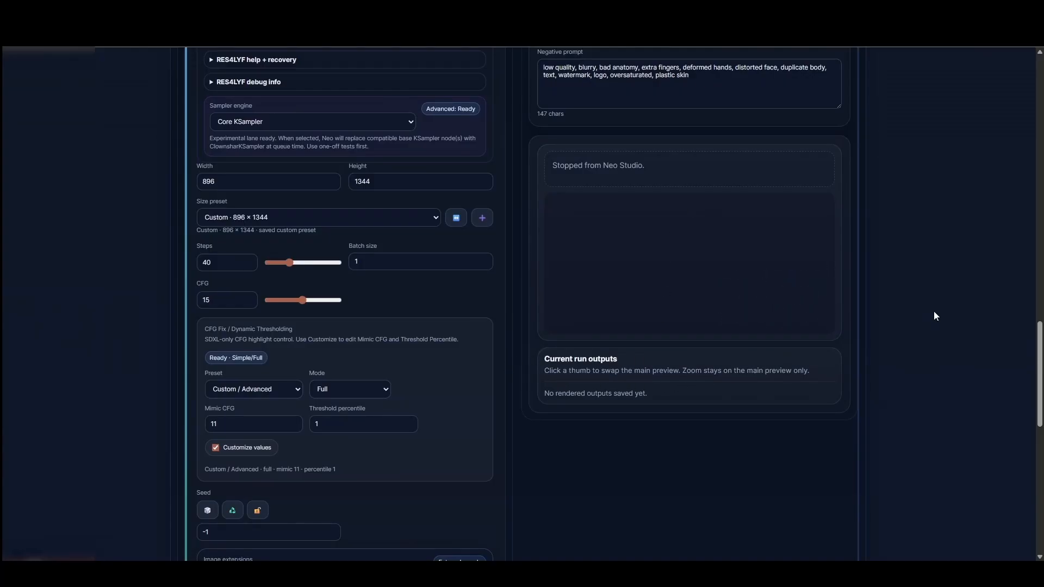
pyautogui.scroll(12, 912, 288)
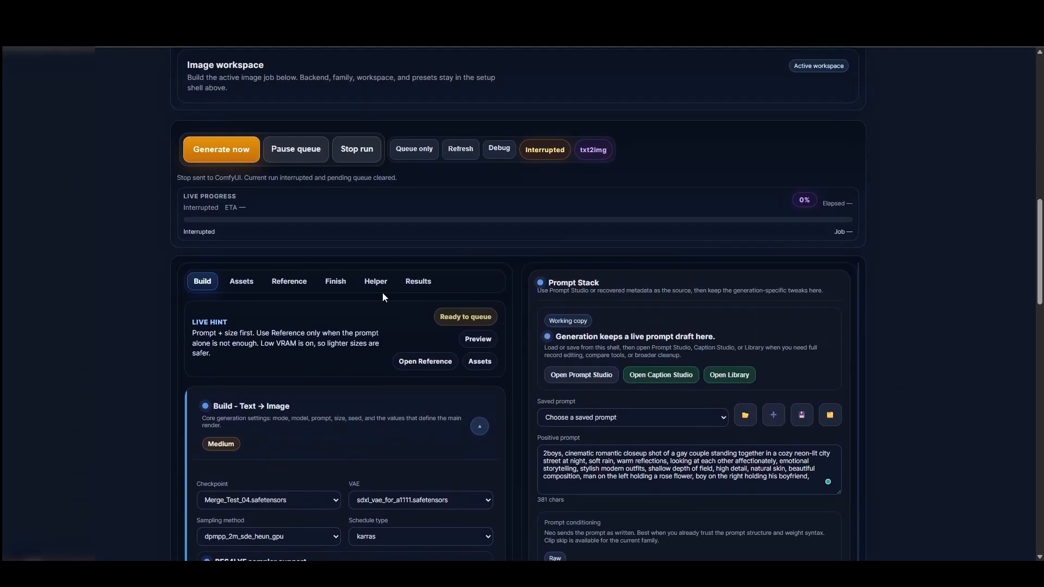
pyautogui.scroll(-3, 326, 239)
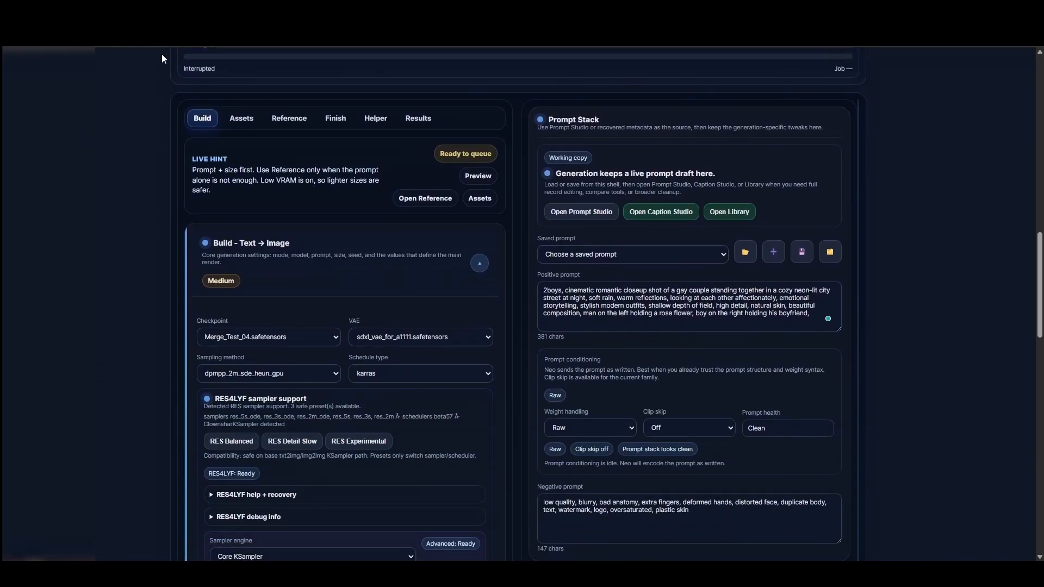
pyautogui.scroll(3, 152, 59)
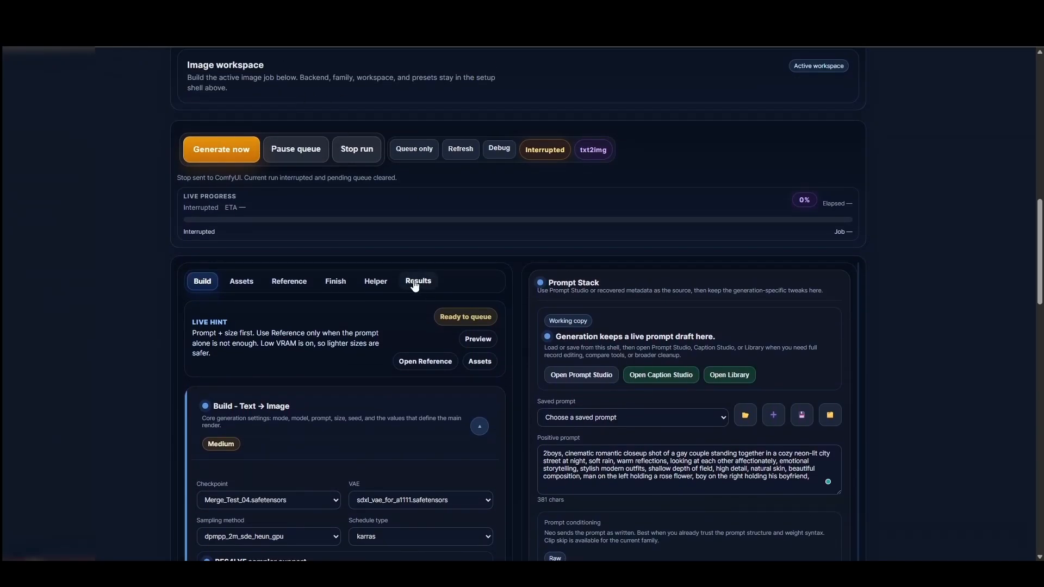
pyautogui.click(416, 283)
pyautogui.scroll(-4, 517, 273)
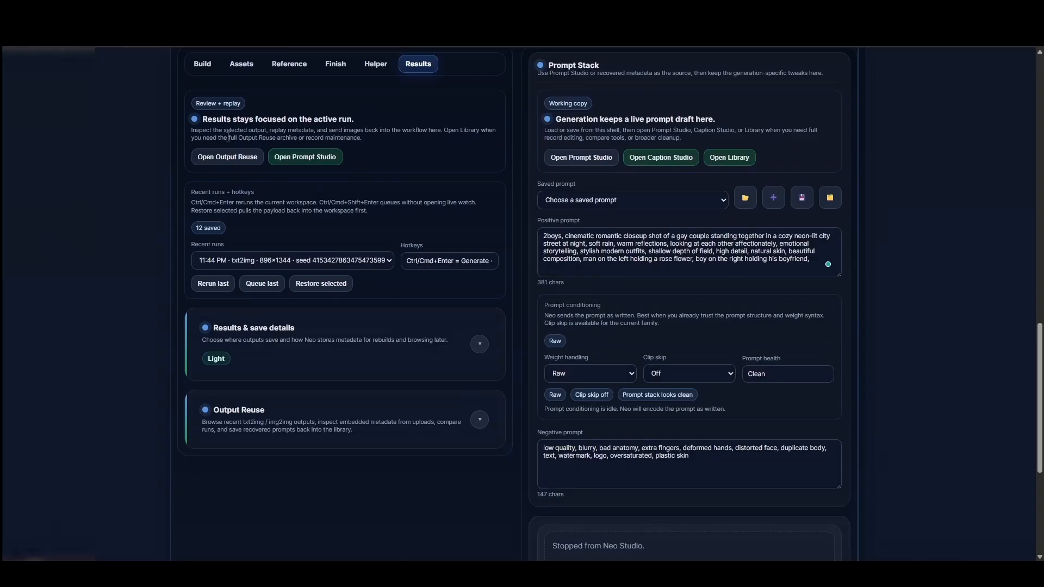
pyautogui.click(479, 343)
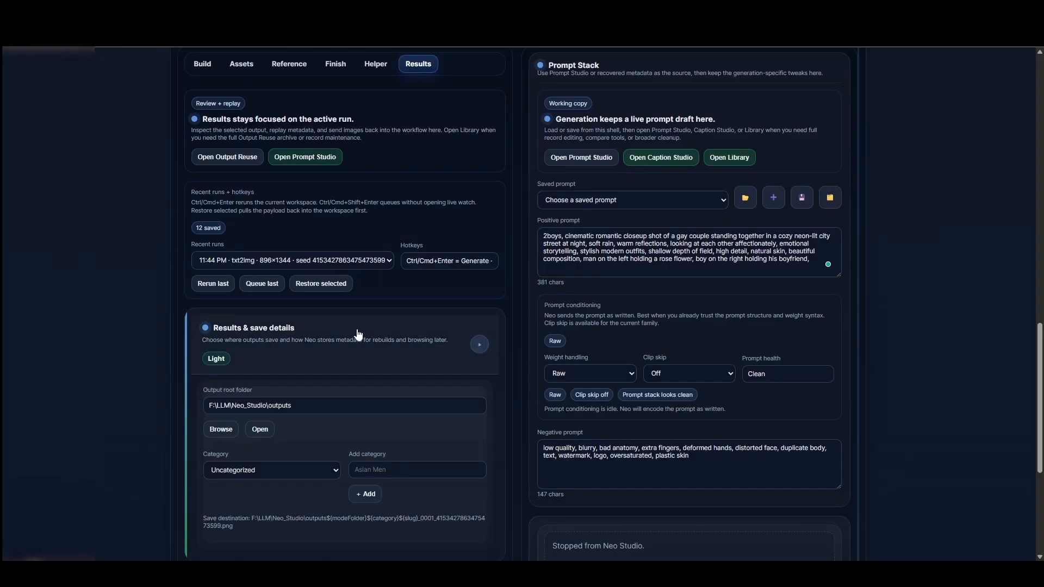
pyautogui.scroll(-2, 484, 326)
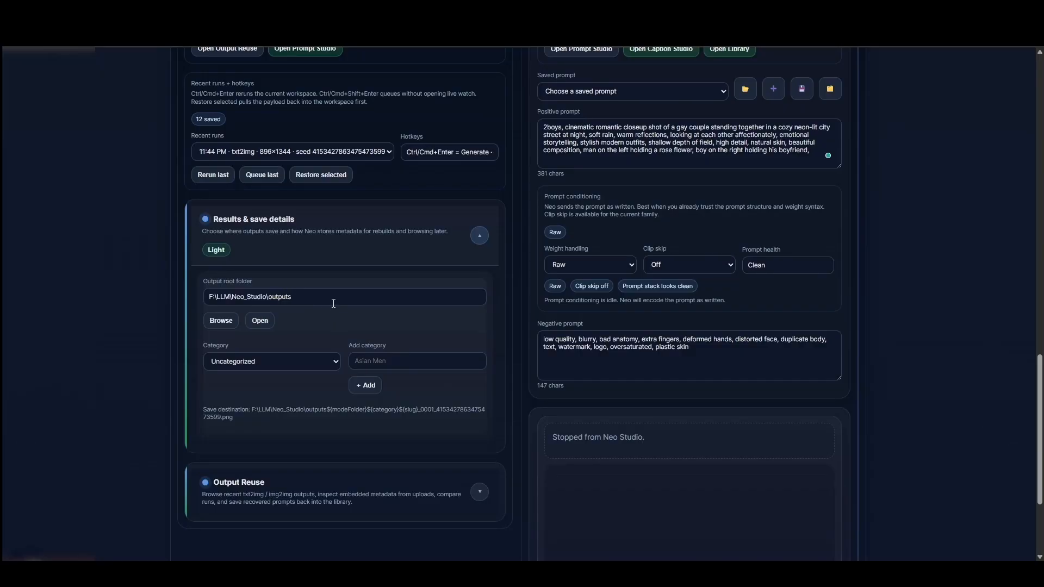
pyautogui.doubleClick(273, 296)
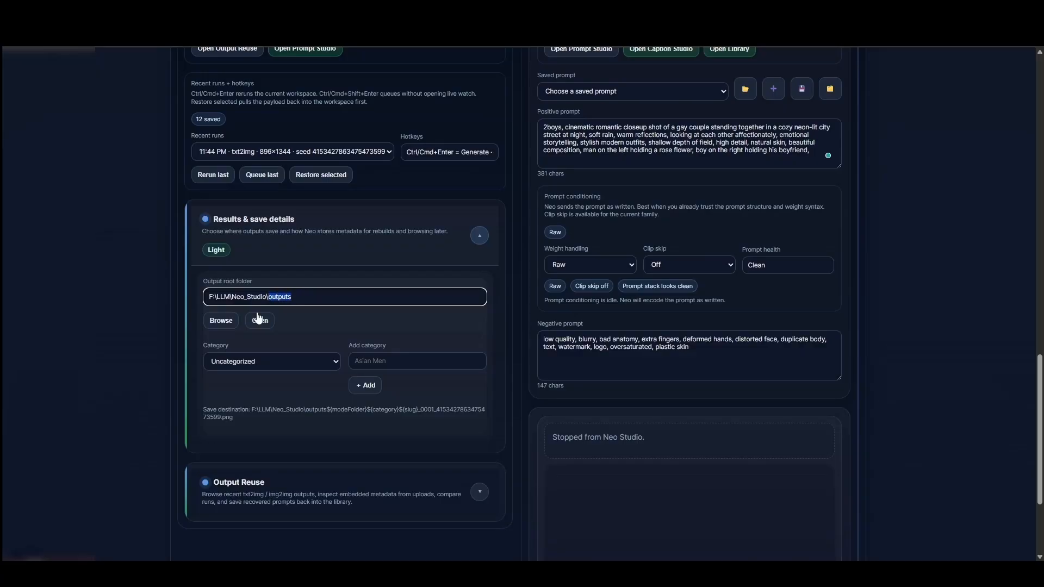
pyautogui.click(193, 315)
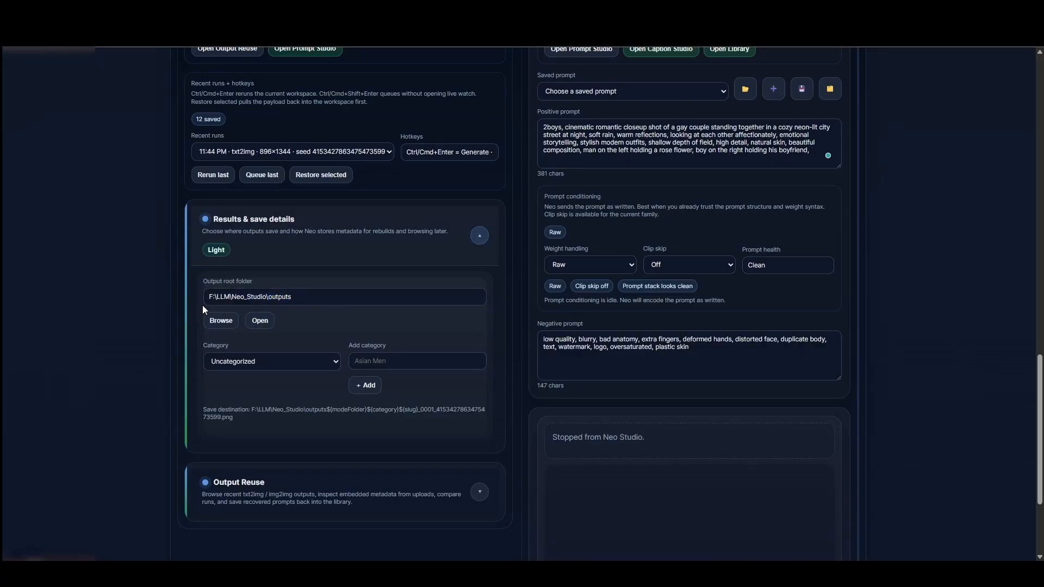
pyautogui.scroll(-1, 202, 313)
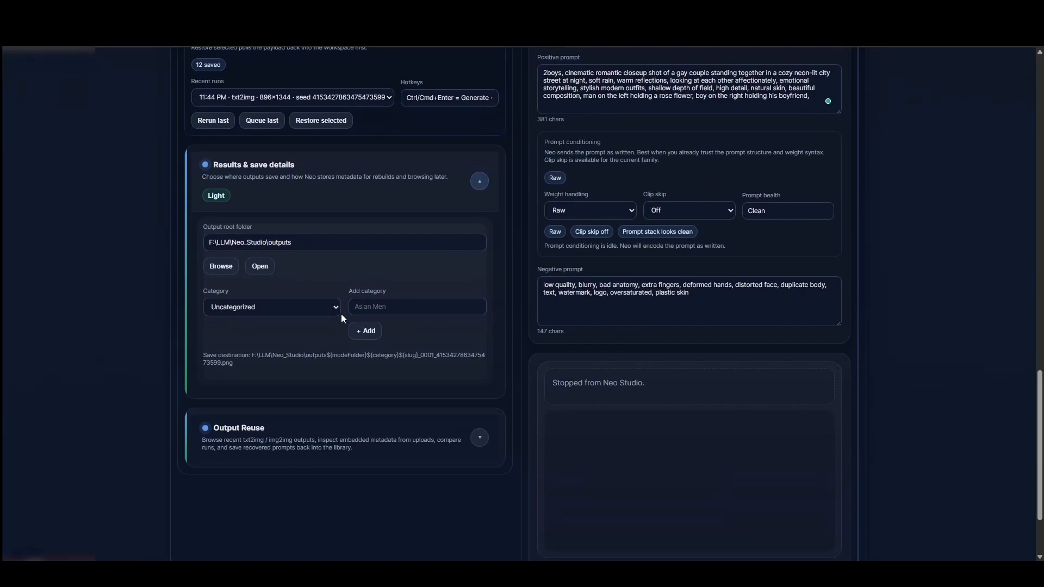
# Add an output category named men and select it as the category for saved results
pyautogui.click(292, 311)
pyautogui.click(219, 337)
pyautogui.click(362, 306)
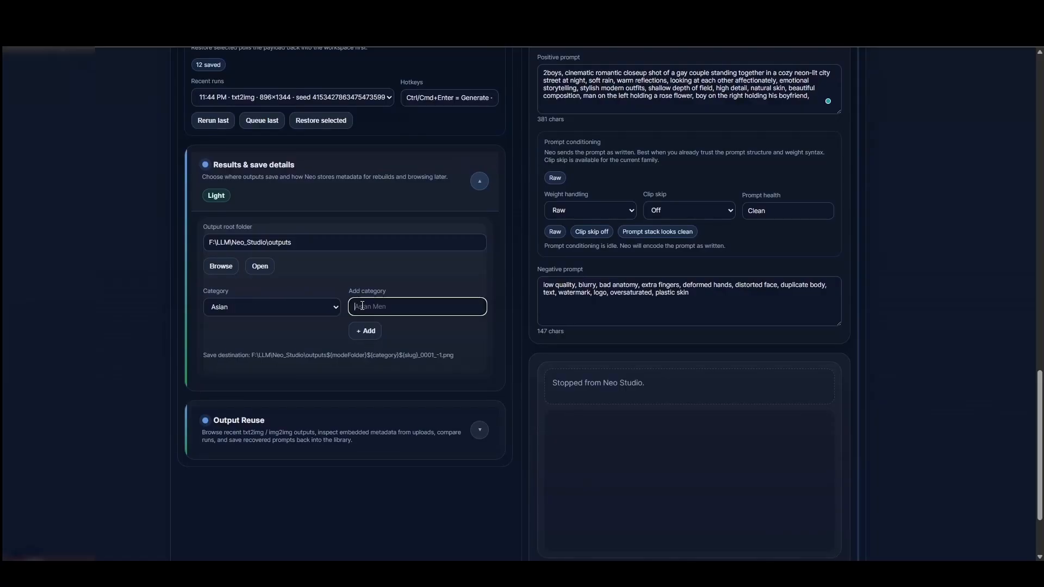
pyautogui.click(283, 312)
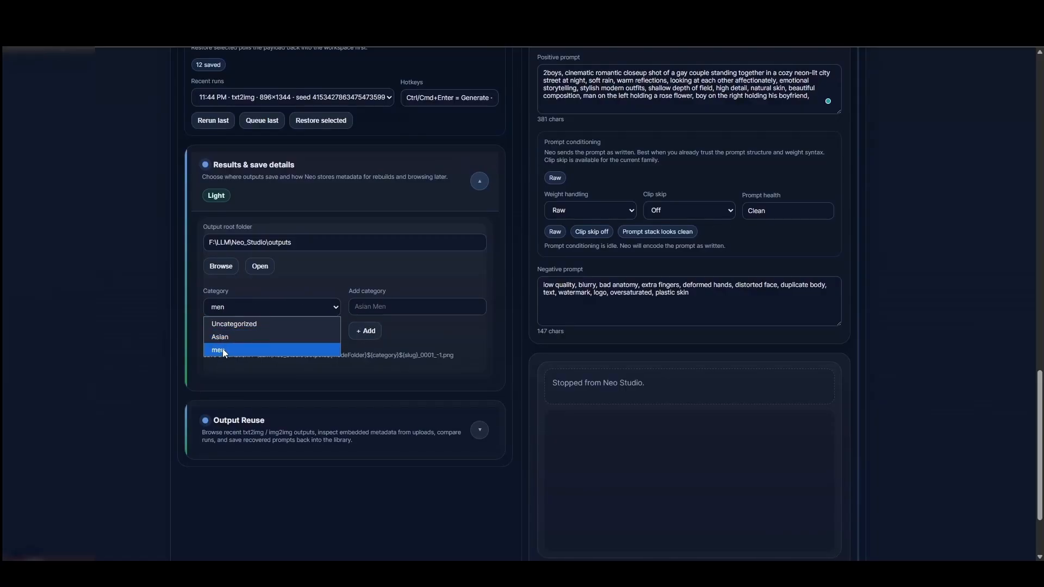
pyautogui.click(223, 348)
pyautogui.click(240, 305)
pyautogui.click(223, 348)
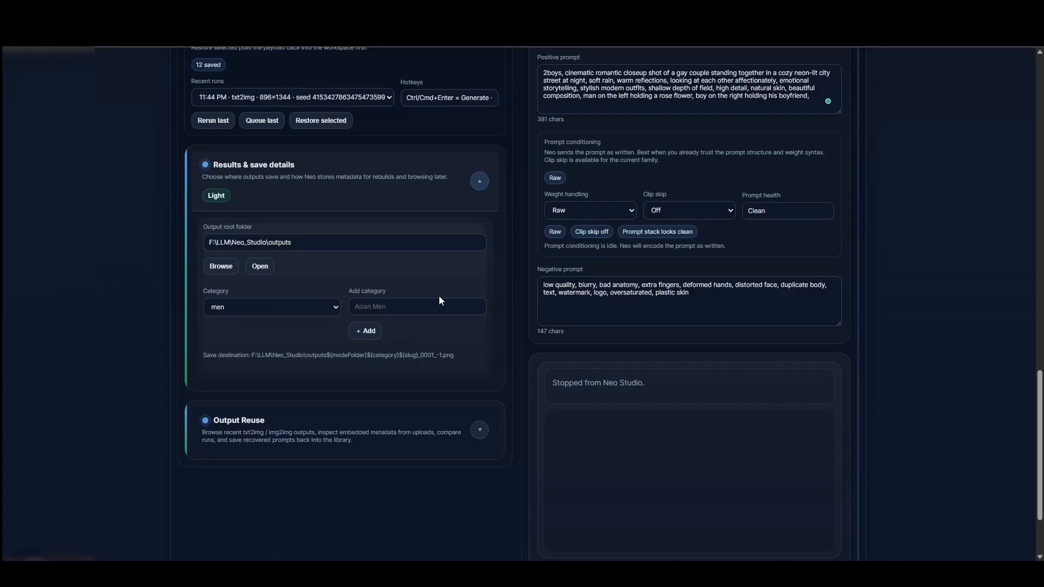
pyautogui.click(275, 308)
pyautogui.click(229, 346)
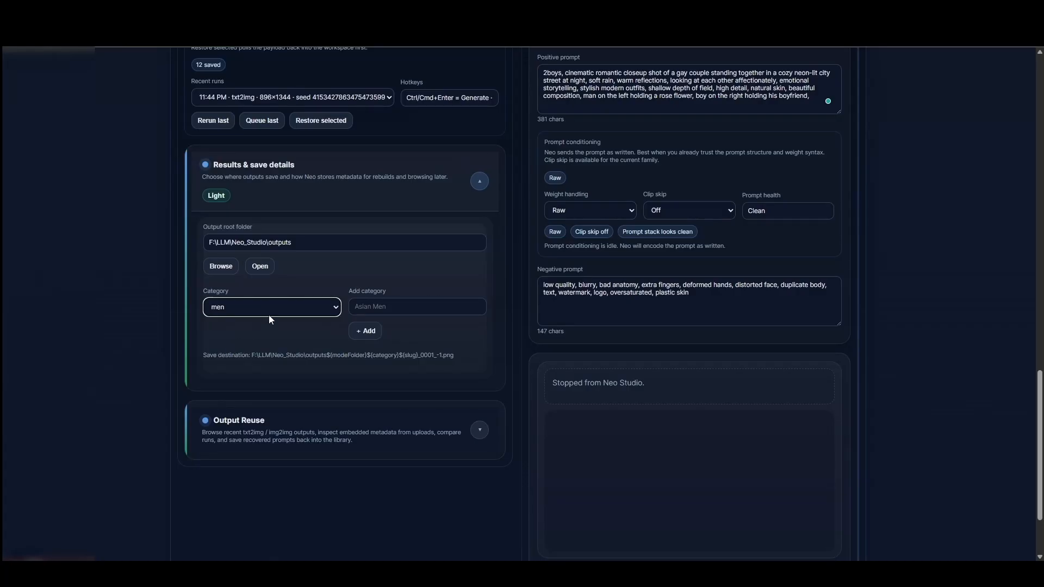
pyautogui.click(271, 319)
# Look through the Output Reuse options, including metadata replay and uploaded image inspection, and collapse Output Reuse and the save details
pyautogui.scroll(-2, 518, 236)
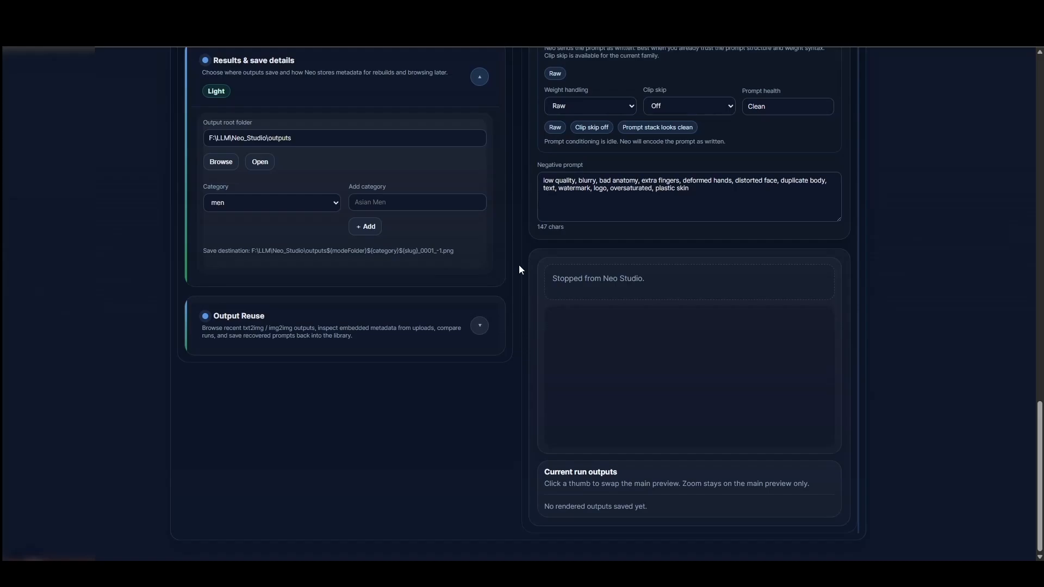
pyautogui.click(479, 325)
pyautogui.scroll(2, 269, 315)
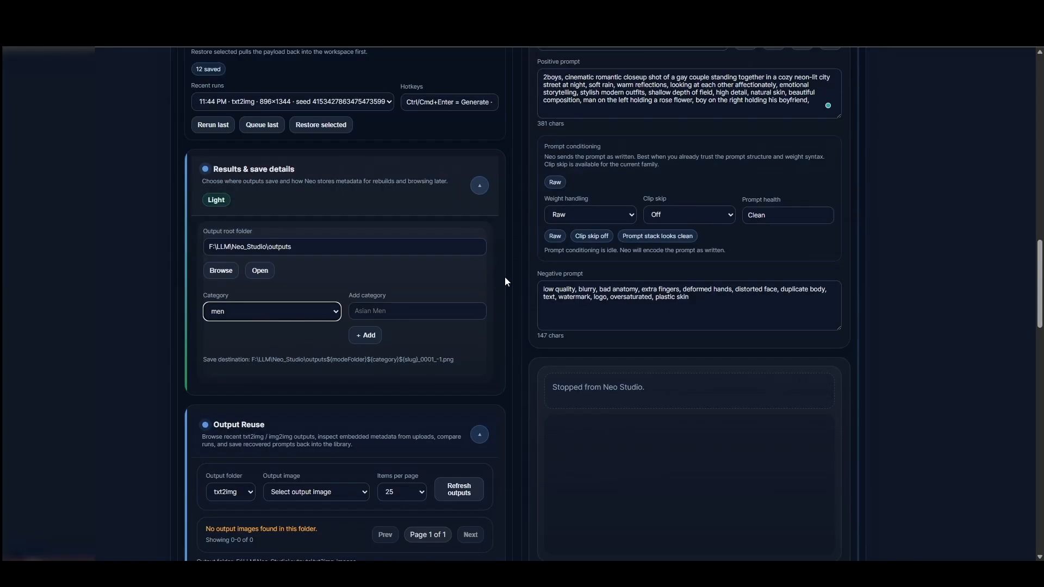
pyautogui.scroll(-5, 509, 261)
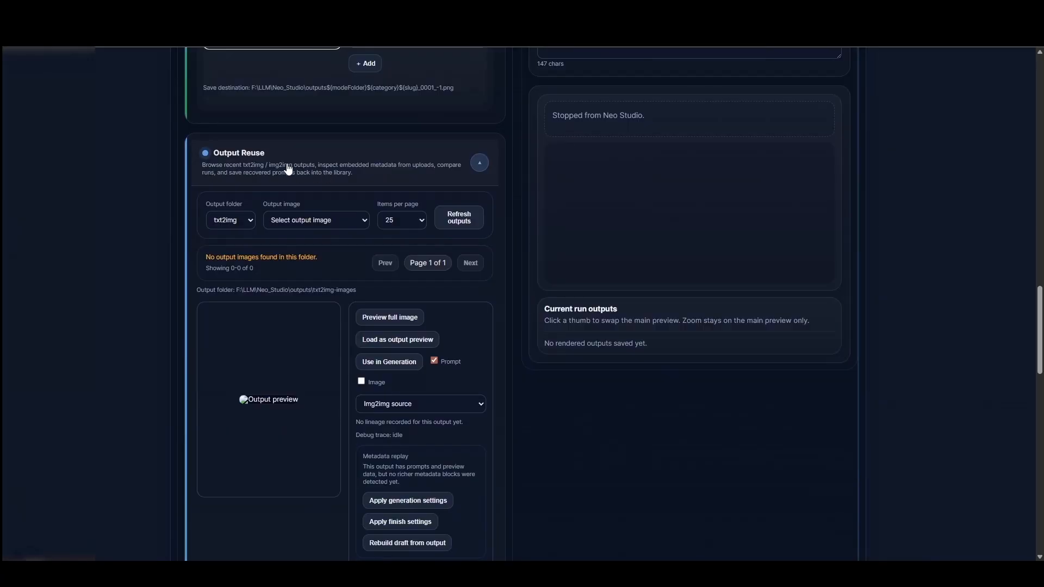
pyautogui.click(296, 220)
pyautogui.click(273, 168)
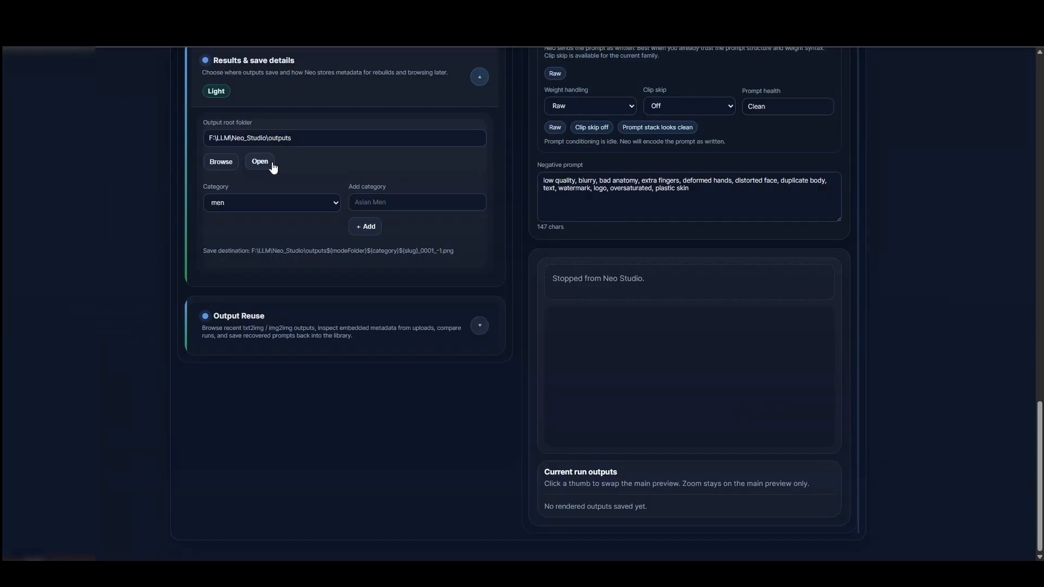
pyautogui.click(264, 311)
pyautogui.scroll(-4, 406, 282)
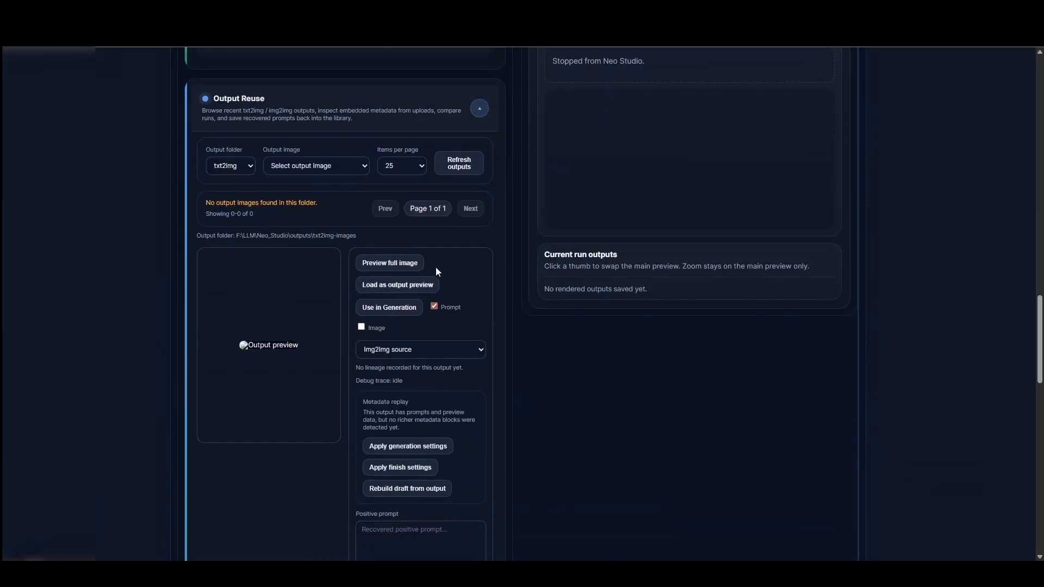
pyautogui.scroll(-7, 436, 266)
pyautogui.scroll(-5, 453, 305)
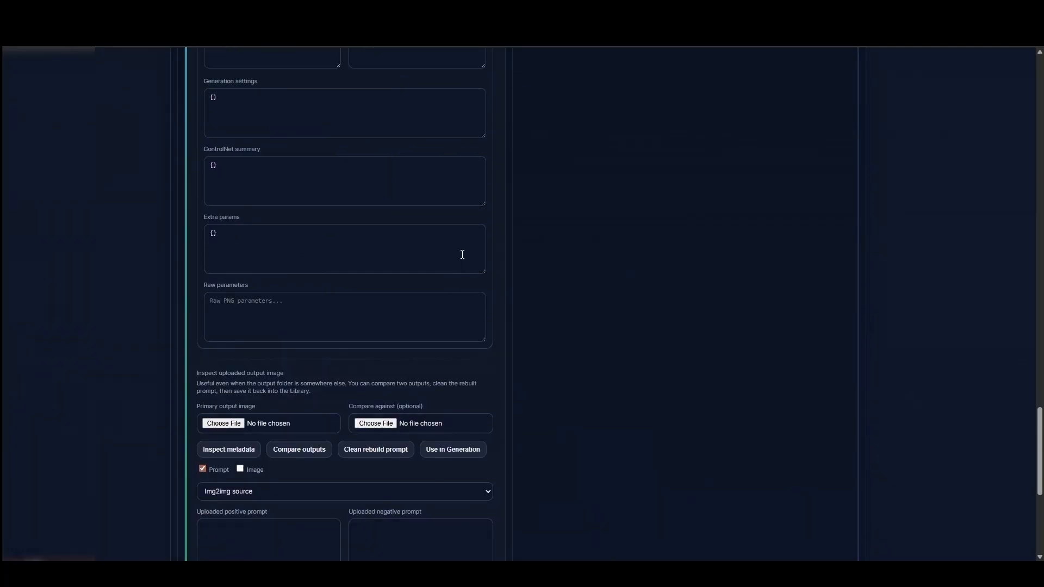
pyautogui.scroll(20, 456, 242)
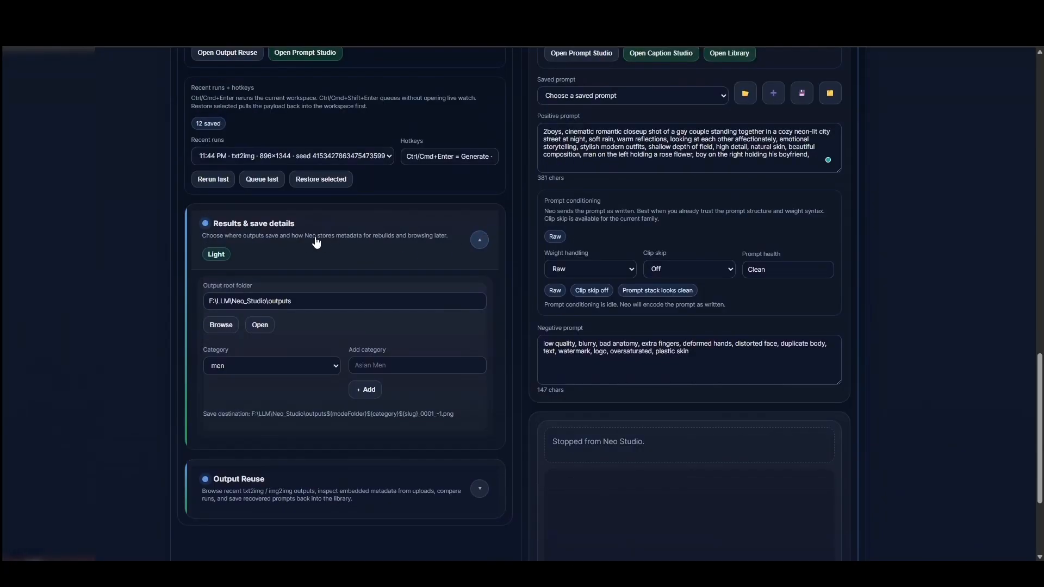
pyautogui.click(315, 243)
pyautogui.scroll(4, 504, 215)
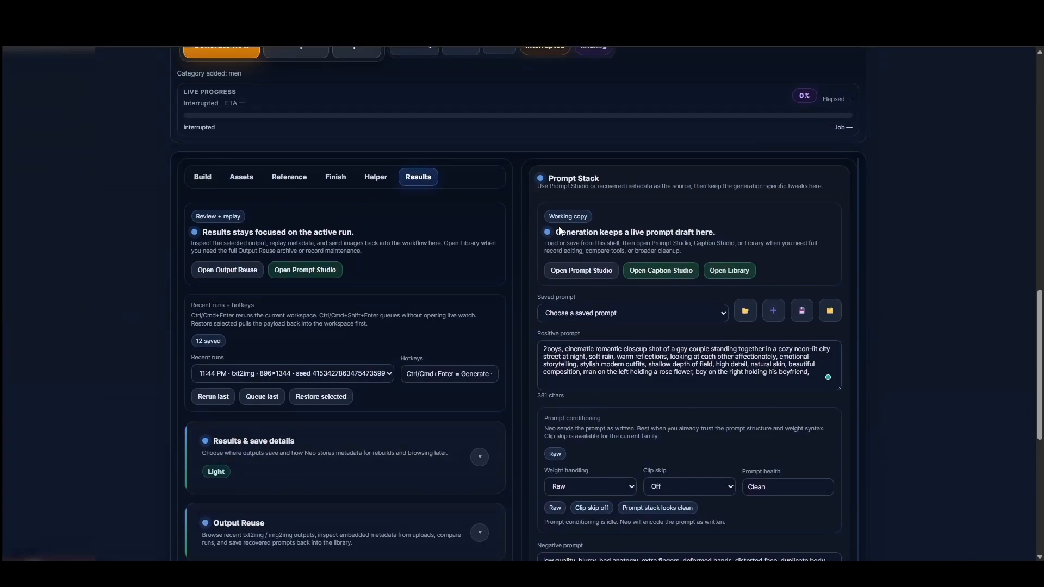
# Examine the Build settings for checkpoint, VAE, sampling method, schedule type and RES4LYF sampler support
pyautogui.click(204, 177)
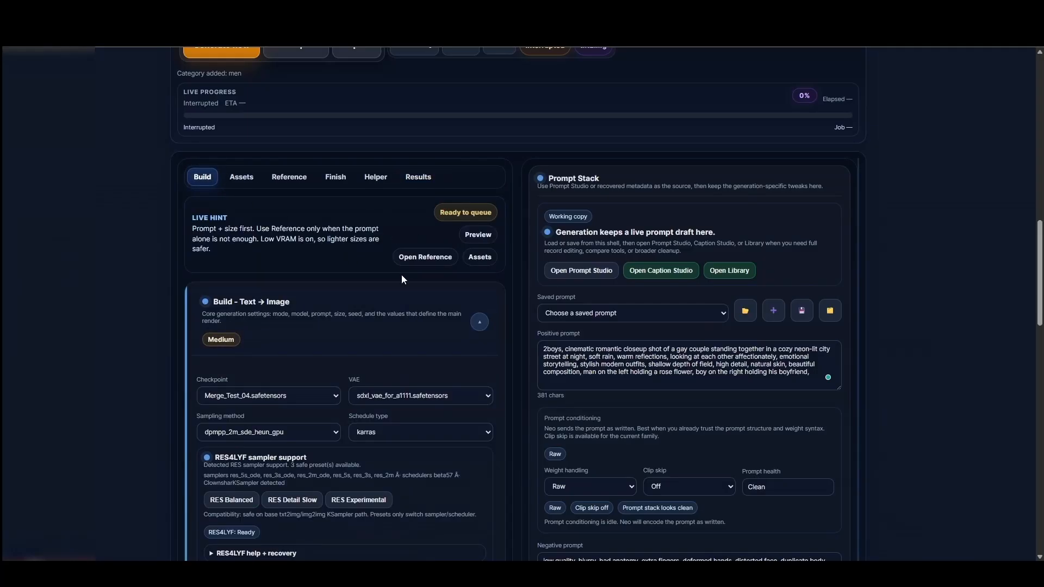
pyautogui.scroll(-3, 282, 233)
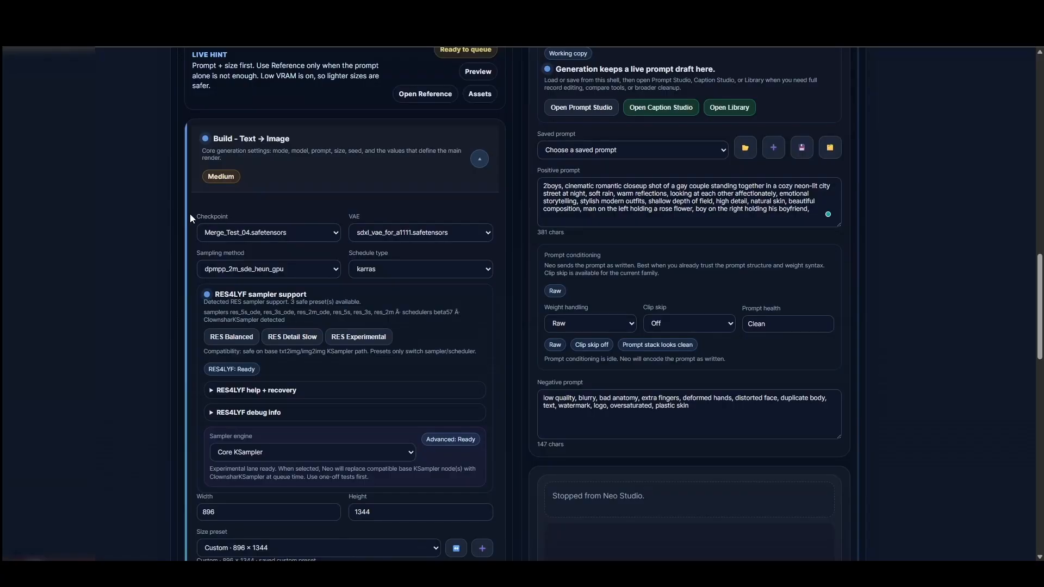
pyautogui.click(233, 217)
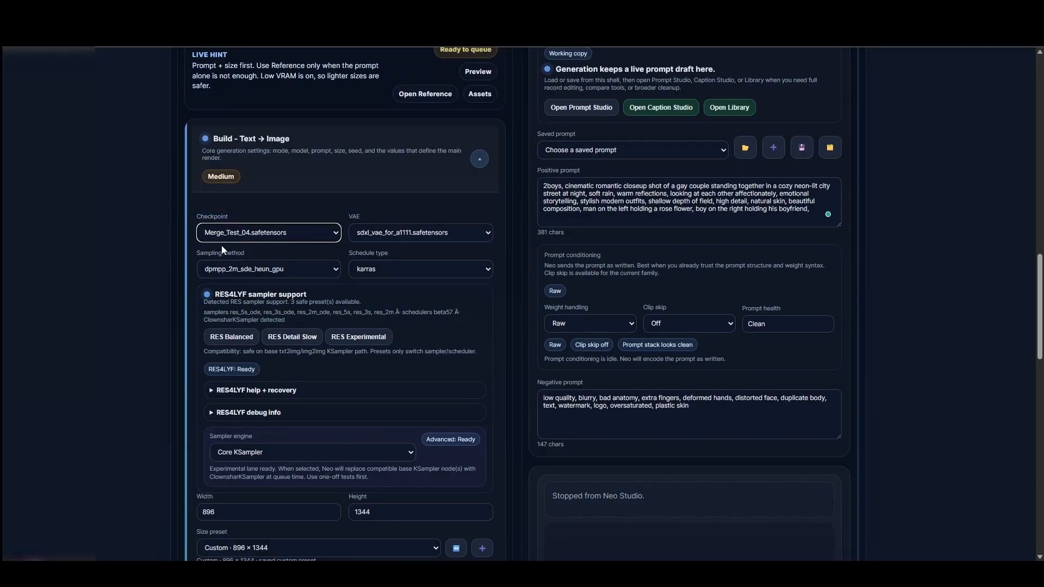
pyautogui.click(245, 232)
pyautogui.click(358, 214)
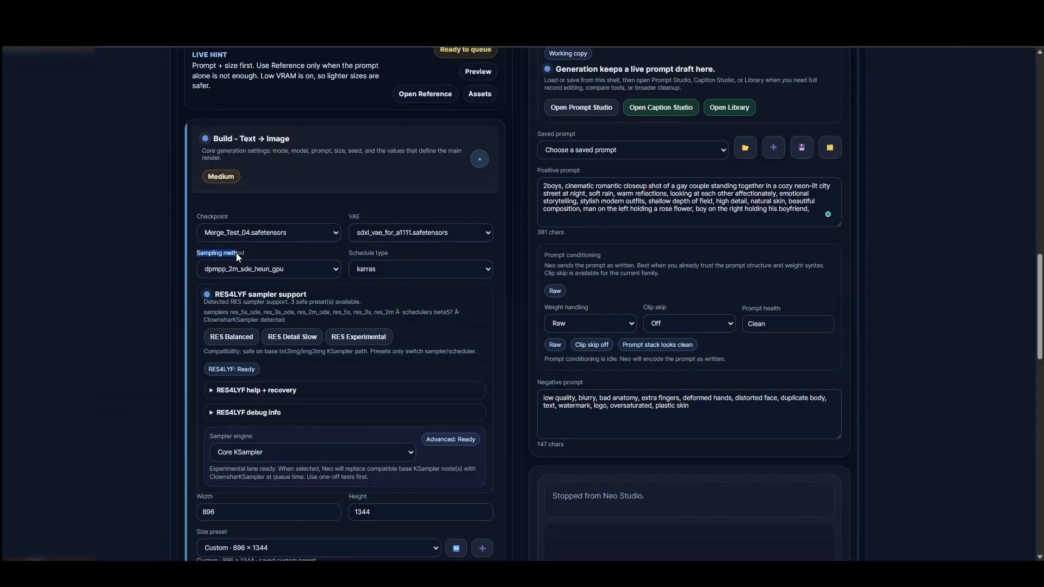
pyautogui.scroll(-2, 464, 255)
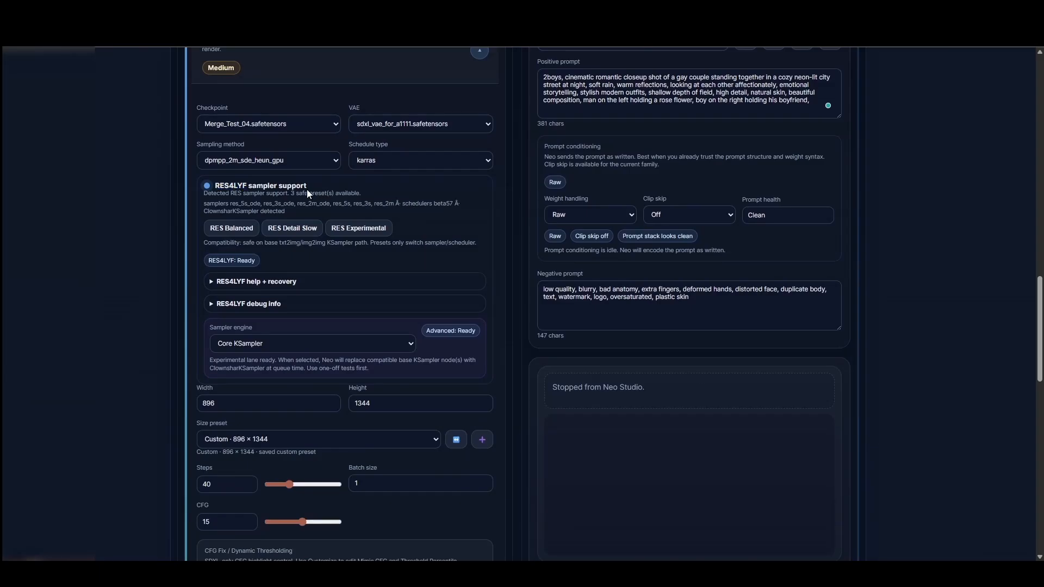
pyautogui.tripleClick(216, 187)
pyautogui.click(229, 188)
pyautogui.moveTo(216, 183); pyautogui.dragTo(308, 187)
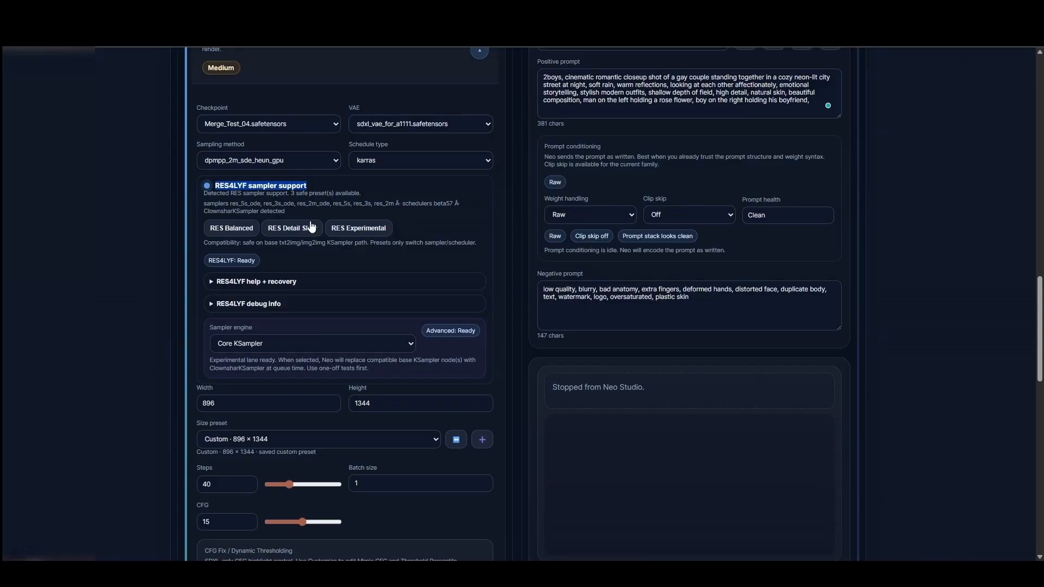
# Examine the RES samplers among the sampling methods and the RES4LYF sampler support details
pyautogui.click(277, 161)
pyautogui.scroll(-5, 267, 247)
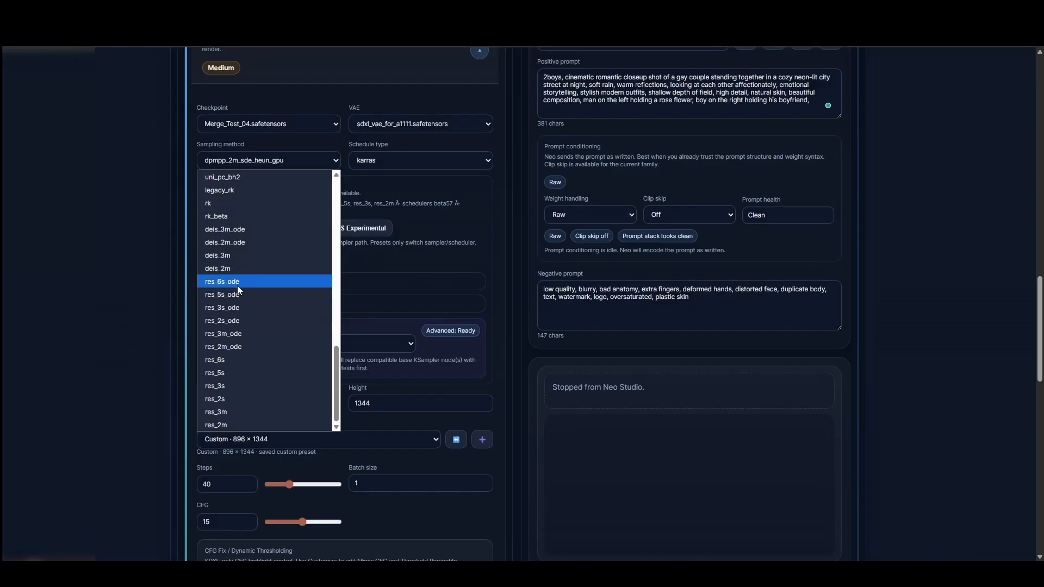
pyautogui.click(447, 212)
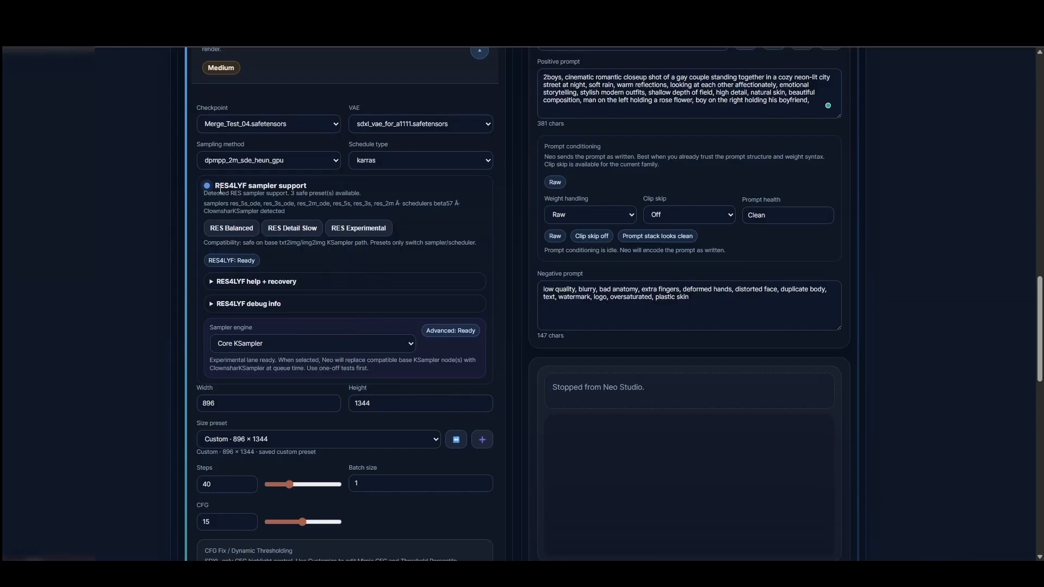
pyautogui.moveTo(215, 185); pyautogui.dragTo(242, 186)
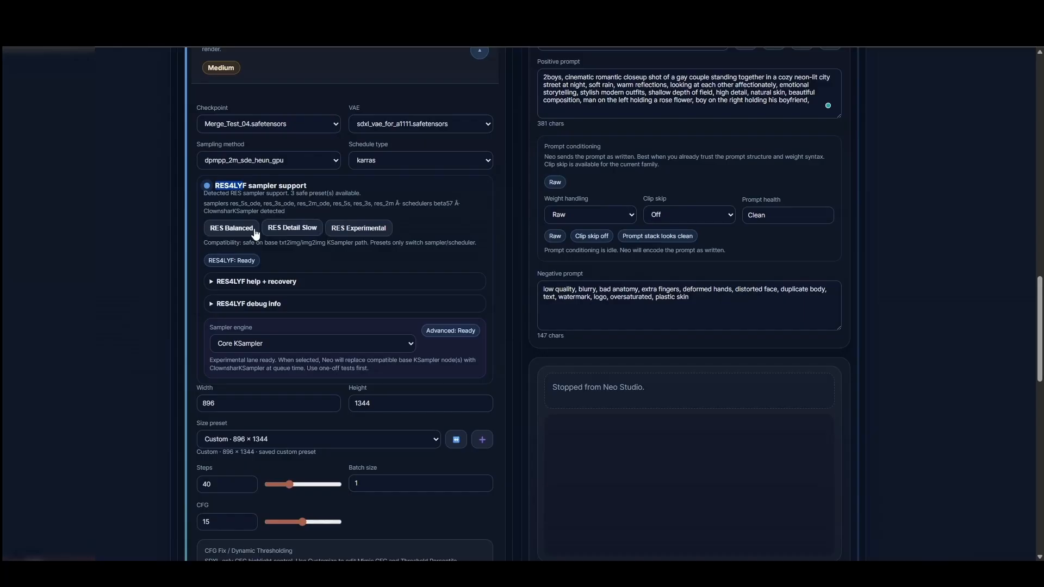
# Examine the sampler engine choices, including RES4LYF ClownsharKSampler - Experimental, and keep Core KSampler
pyautogui.click(257, 344)
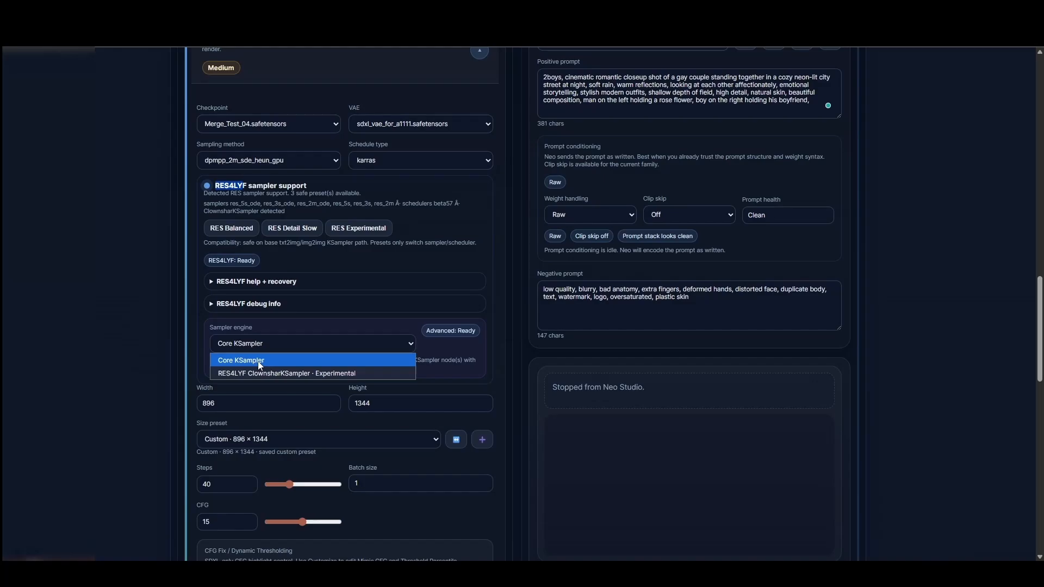
pyautogui.click(258, 361)
pyautogui.click(241, 347)
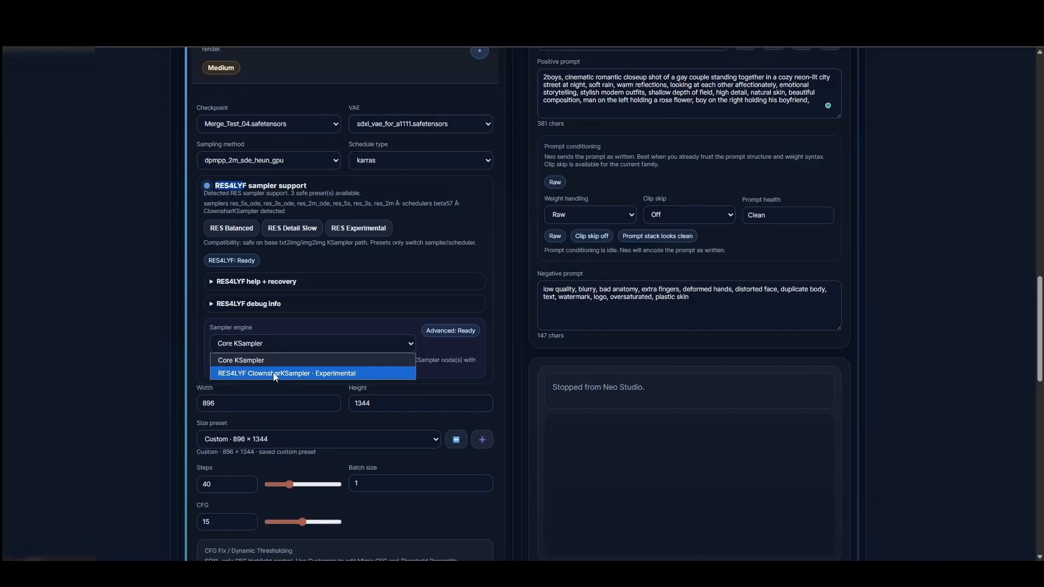
pyautogui.click(240, 347)
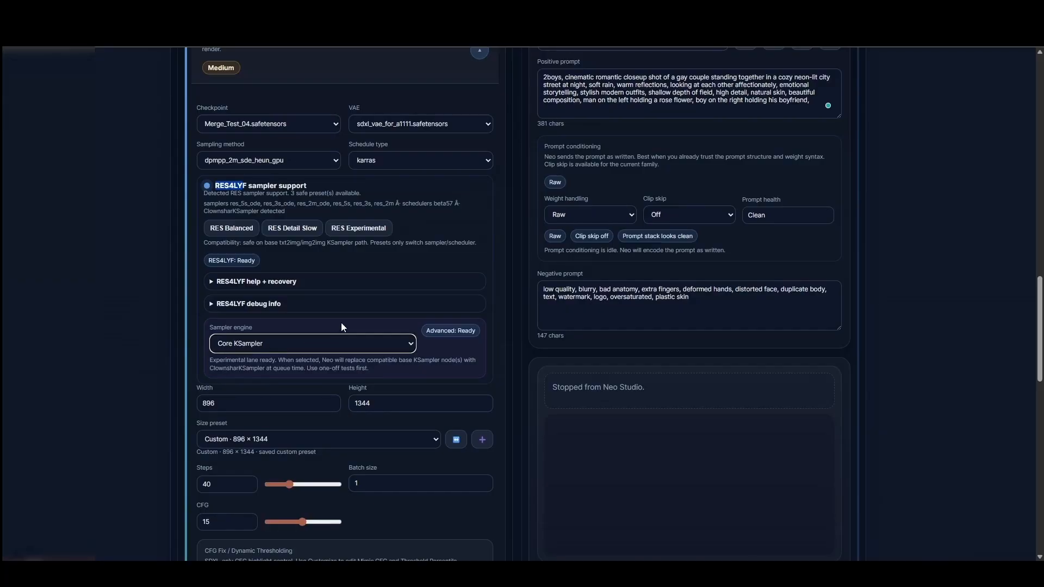
# Examine the size presets, the width and height values, and the option to save the current dimensions as a preset
pyautogui.scroll(-1, 359, 324)
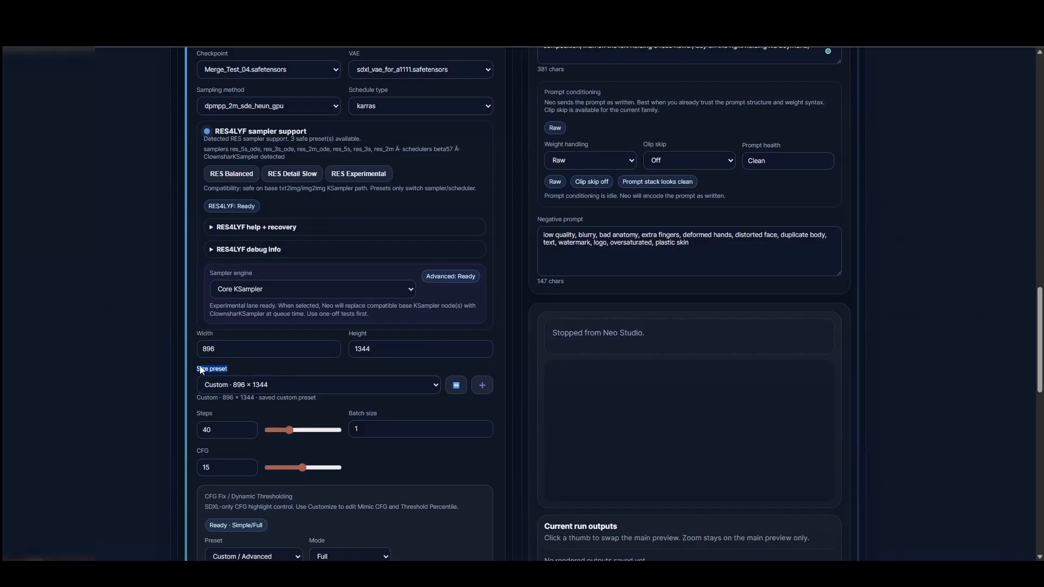
pyautogui.scroll(-1, 239, 359)
pyautogui.click(253, 335)
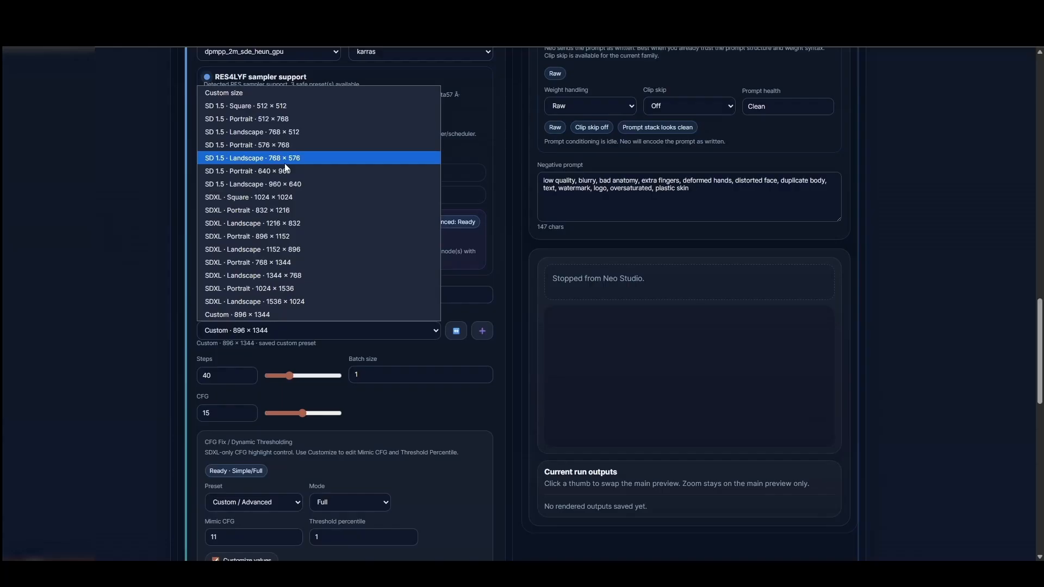
pyautogui.click(430, 312)
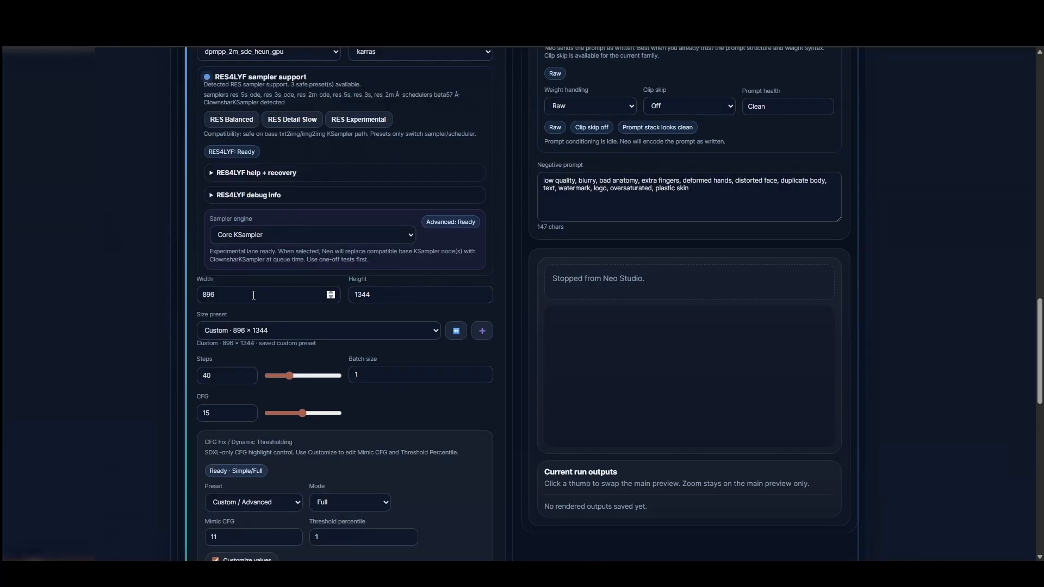
pyautogui.moveTo(263, 296); pyautogui.dragTo(164, 295)
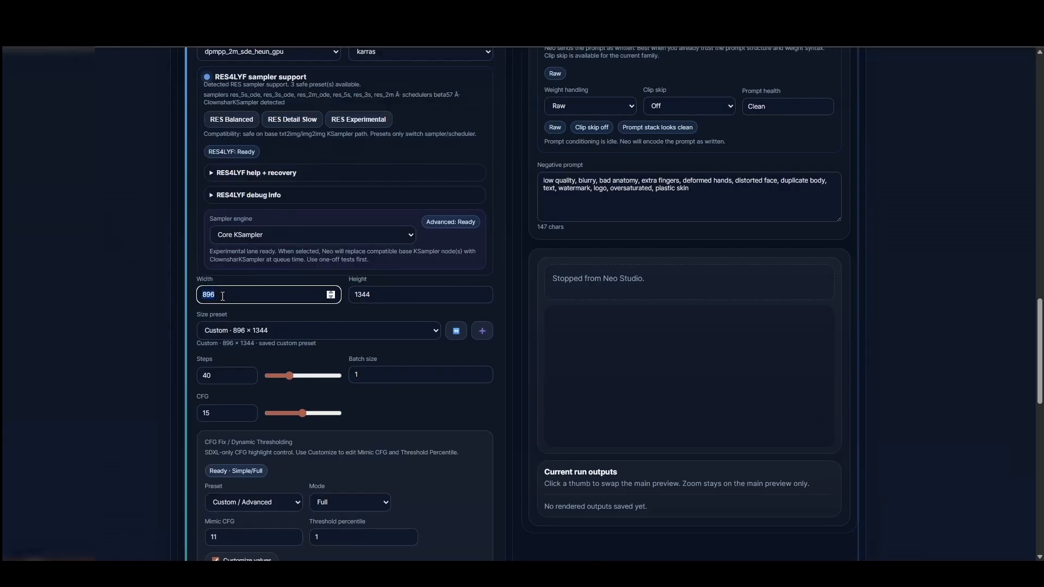
pyautogui.click(371, 294)
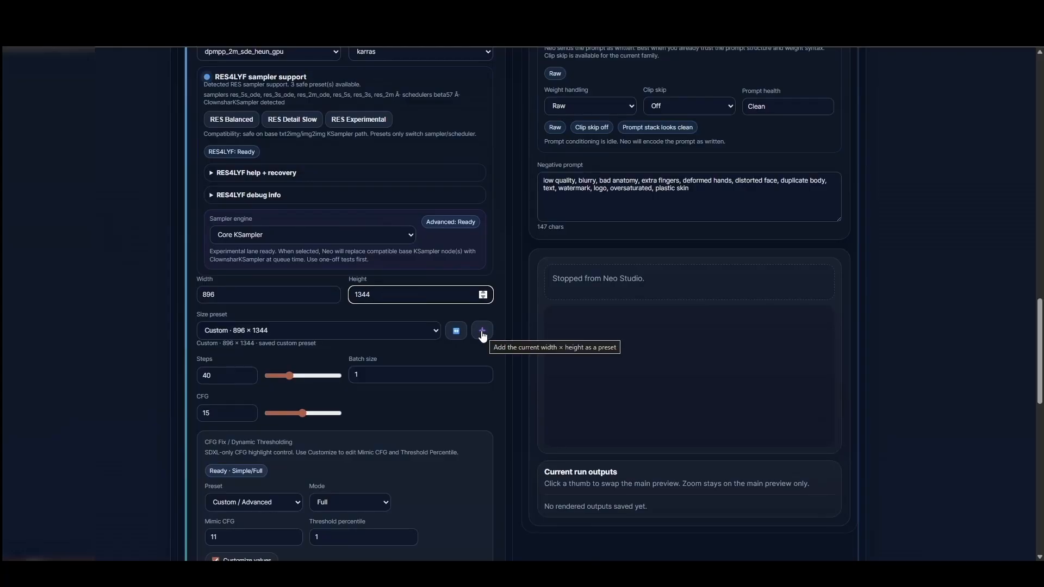
pyautogui.click(250, 332)
pyautogui.click(220, 318)
# Check the sampling steps value and set the CFG to 14.9
pyautogui.scroll(-2, 403, 319)
pyautogui.moveTo(214, 267); pyautogui.dragTo(192, 271)
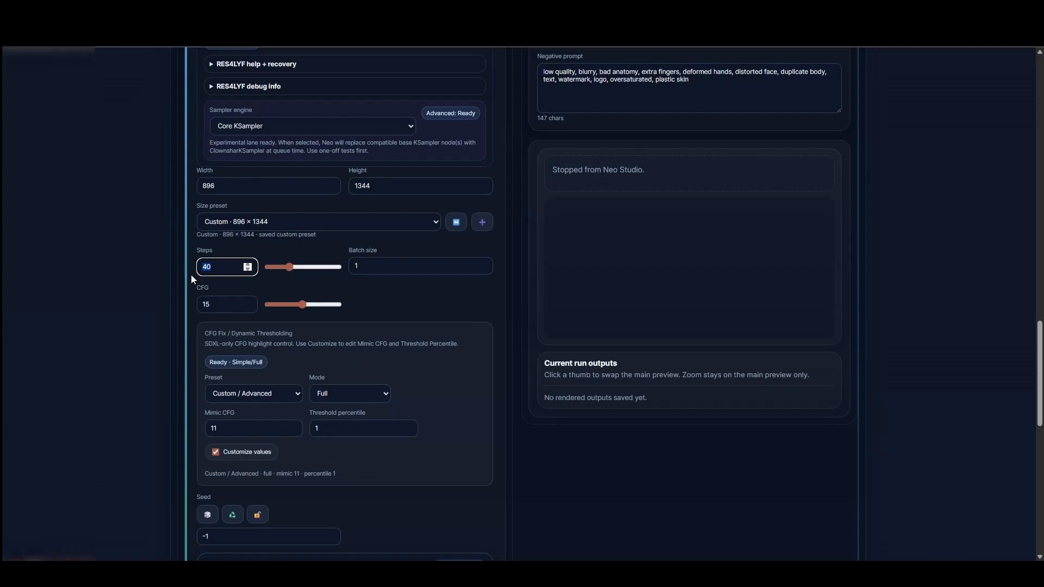
pyautogui.doubleClick(216, 304)
pyautogui.write('14.9')
# Set the CFG Fix / Dynamic Thresholding preset to Off and lower the CFG to 4
pyautogui.scroll(-1, 227, 291)
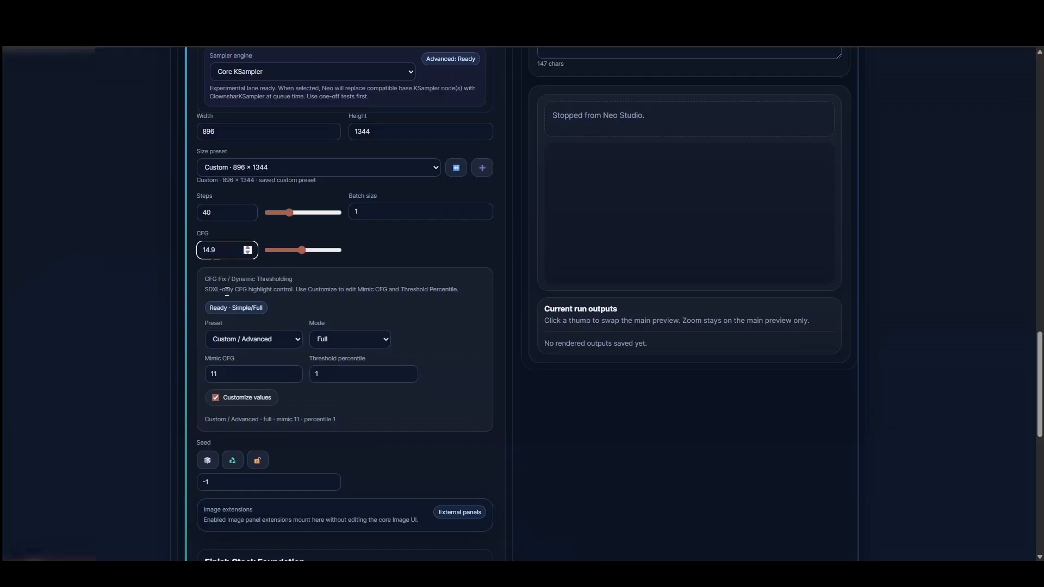
pyautogui.moveTo(230, 280); pyautogui.dragTo(401, 281)
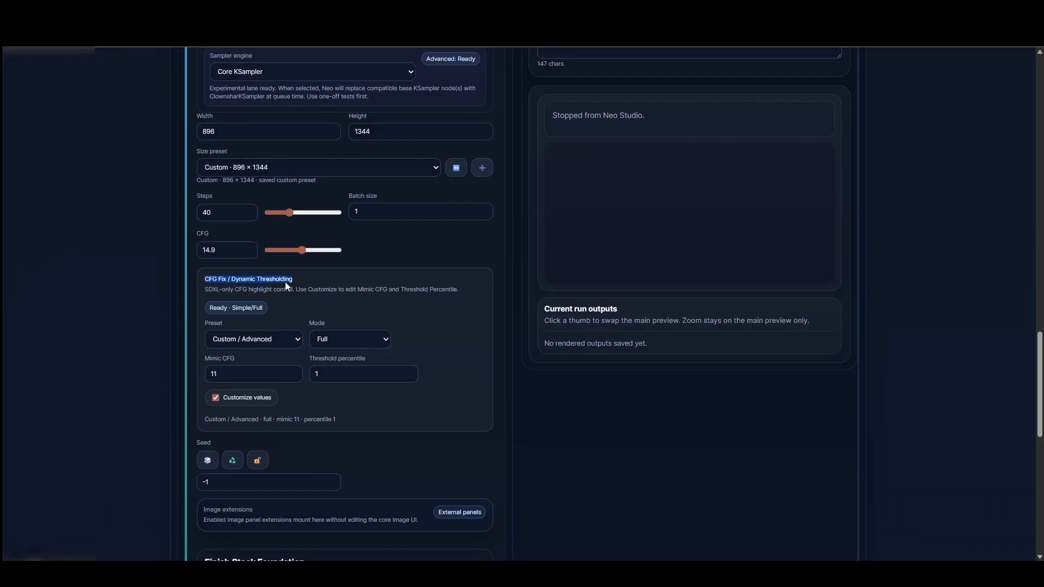
pyautogui.click(250, 339)
pyautogui.click(228, 354)
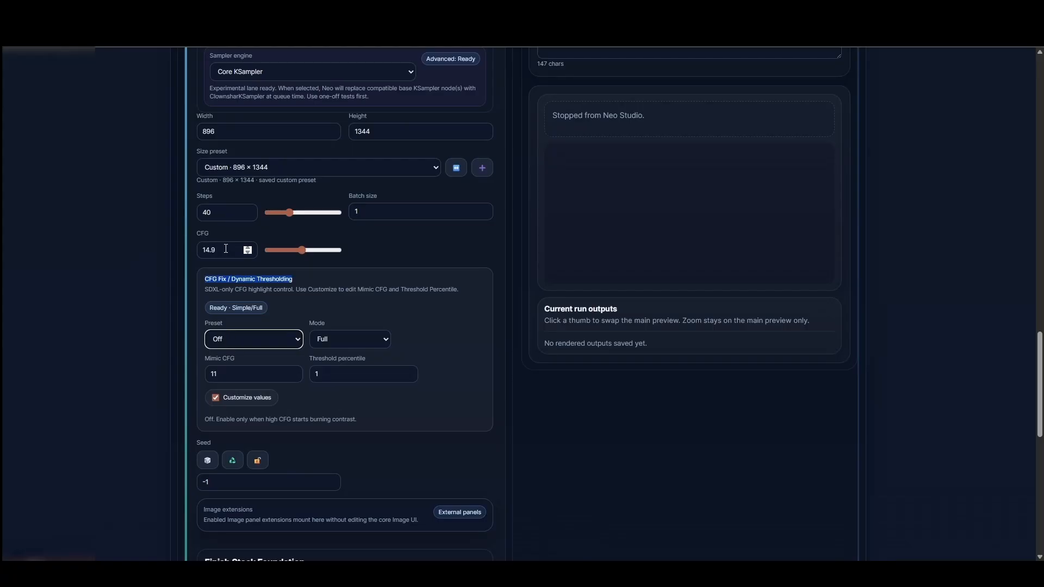
pyautogui.moveTo(225, 250); pyautogui.dragTo(184, 250)
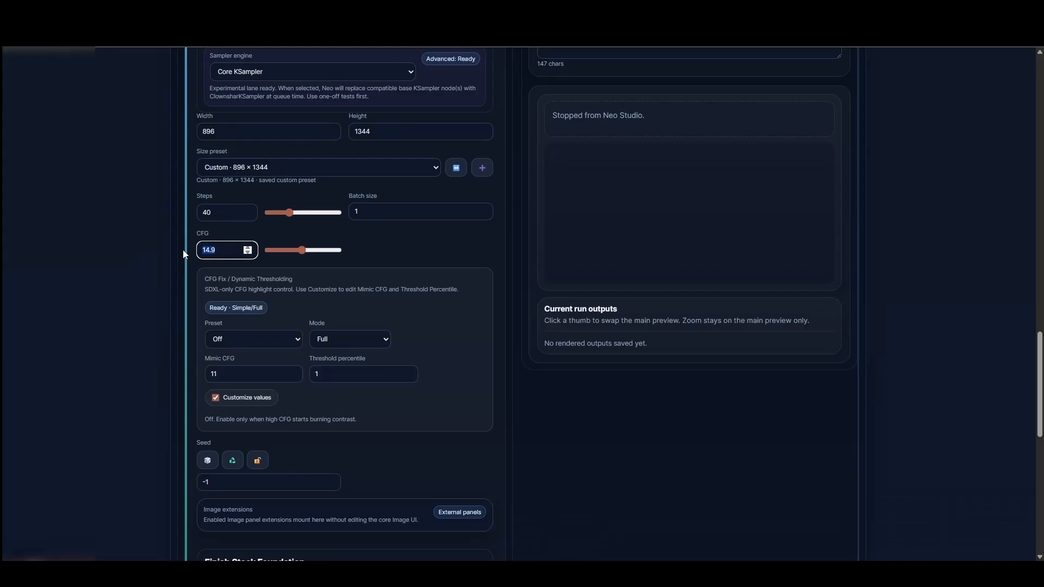
pyautogui.write('45')
pyautogui.press('BackSpace')
pyautogui.press('BackSpace')
pyautogui.write('4')
pyautogui.click(433, 263)
# Set the CFG to 15 and the CFG Fix / Dynamic Thresholding preset to Custom / Advanced
pyautogui.moveTo(217, 250); pyautogui.dragTo(165, 244)
pyautogui.write('15')
pyautogui.click(230, 334)
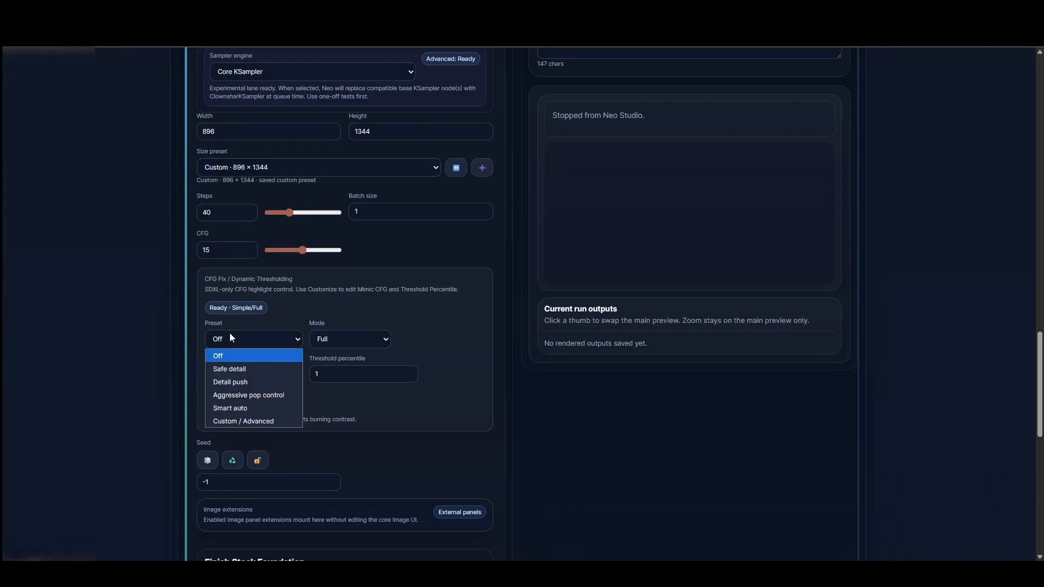
pyautogui.click(235, 421)
# Examine the Mimic CFG and Threshold percentile values in relation to the main CFG
pyautogui.click(254, 373)
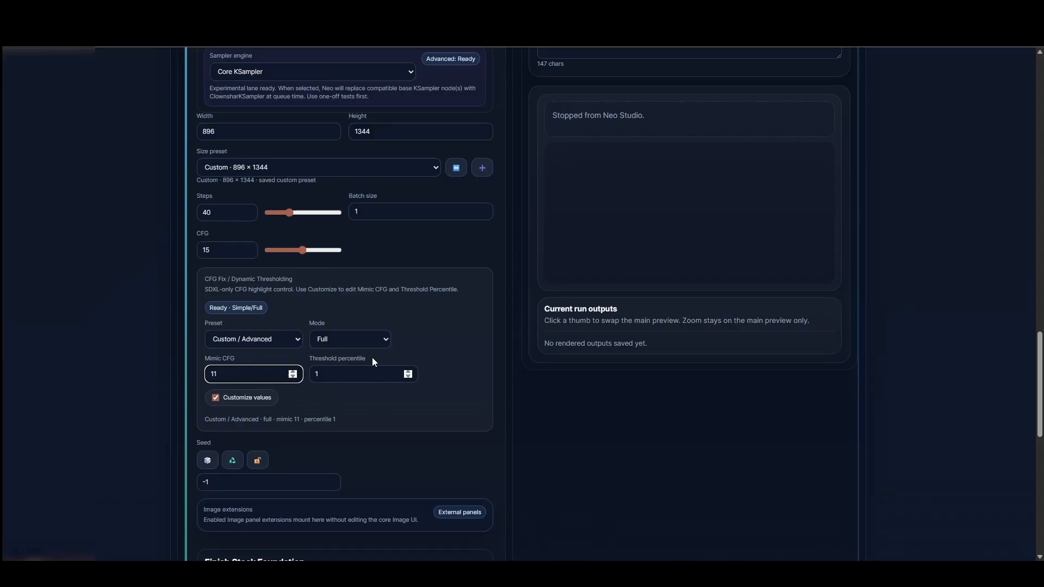
pyautogui.click(203, 371)
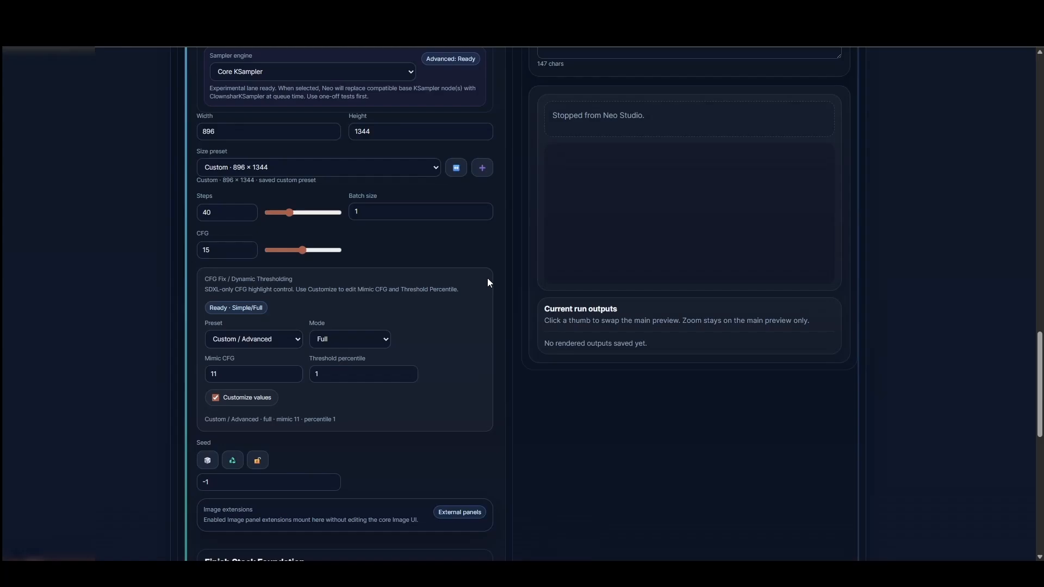
pyautogui.moveTo(366, 360); pyautogui.dragTo(307, 360)
pyautogui.click(317, 373)
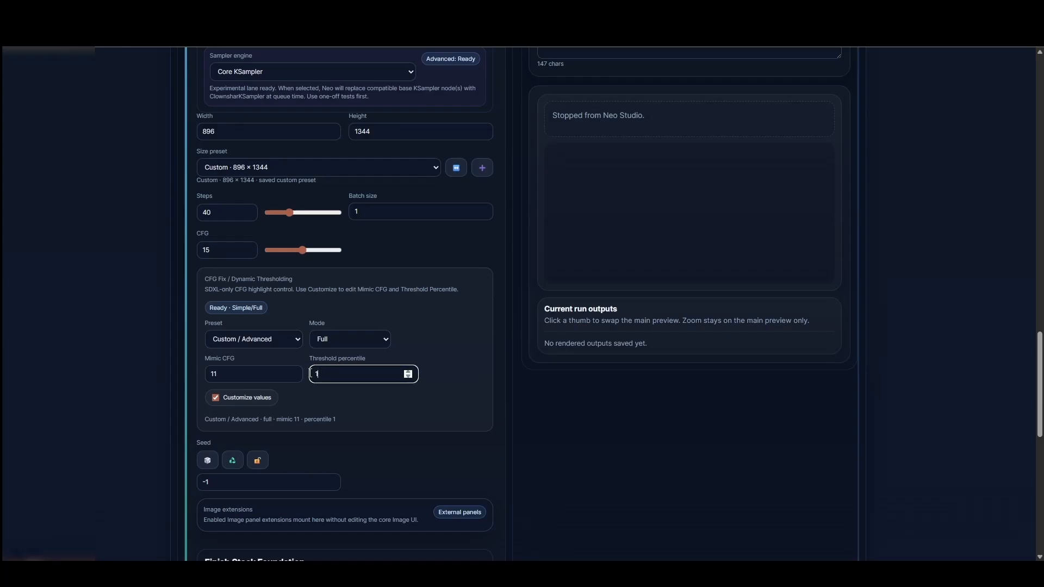
pyautogui.moveTo(236, 360); pyautogui.dragTo(203, 360)
pyautogui.click(211, 374)
pyautogui.click(220, 247)
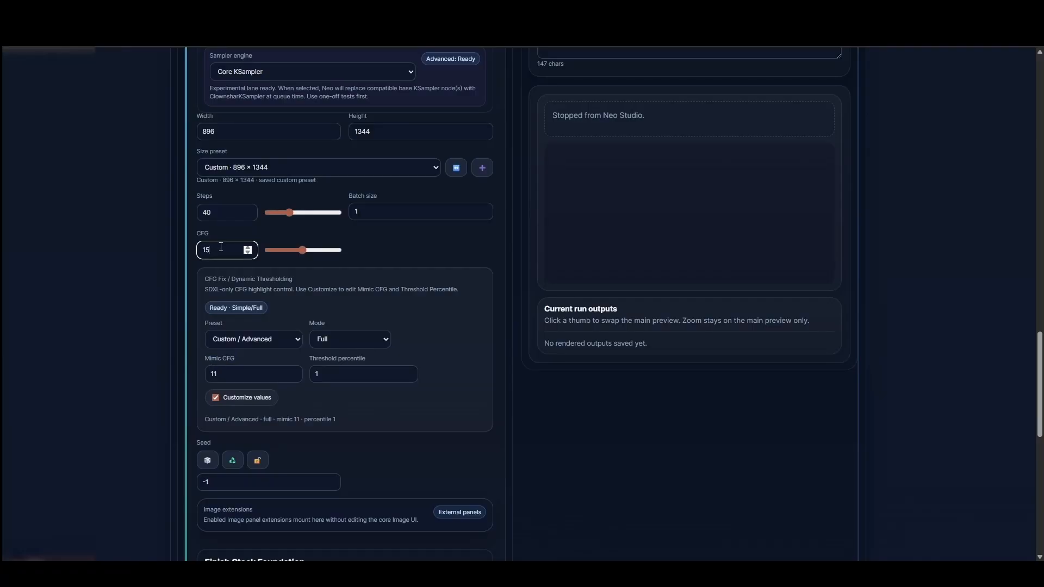
pyautogui.click(508, 260)
# Examine the seed controls and the Finish Stack Foundation tools, including Upscale Lab and Selective Repair
pyautogui.scroll(-2, 511, 273)
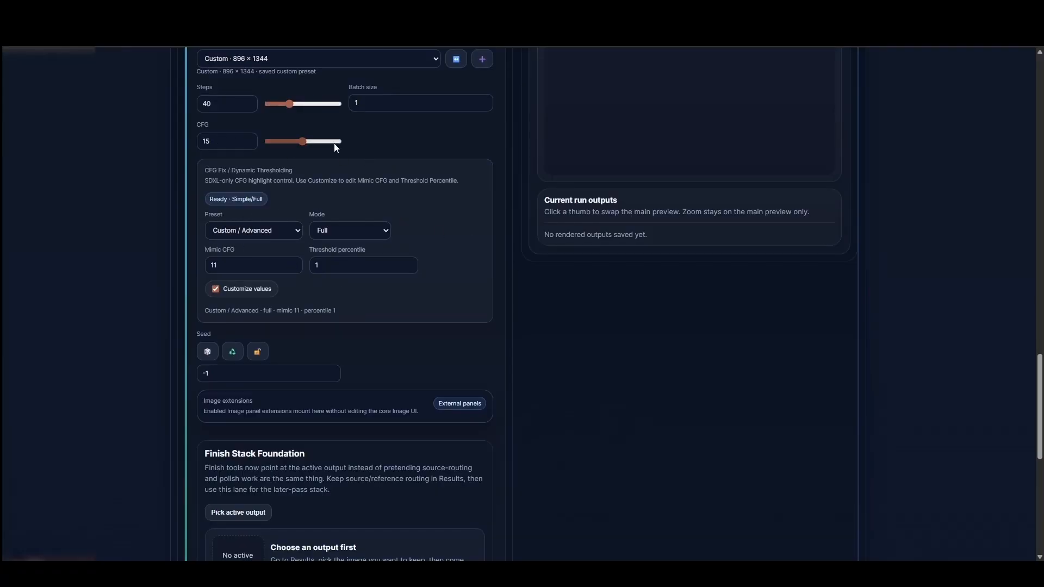
pyautogui.scroll(-2, 512, 160)
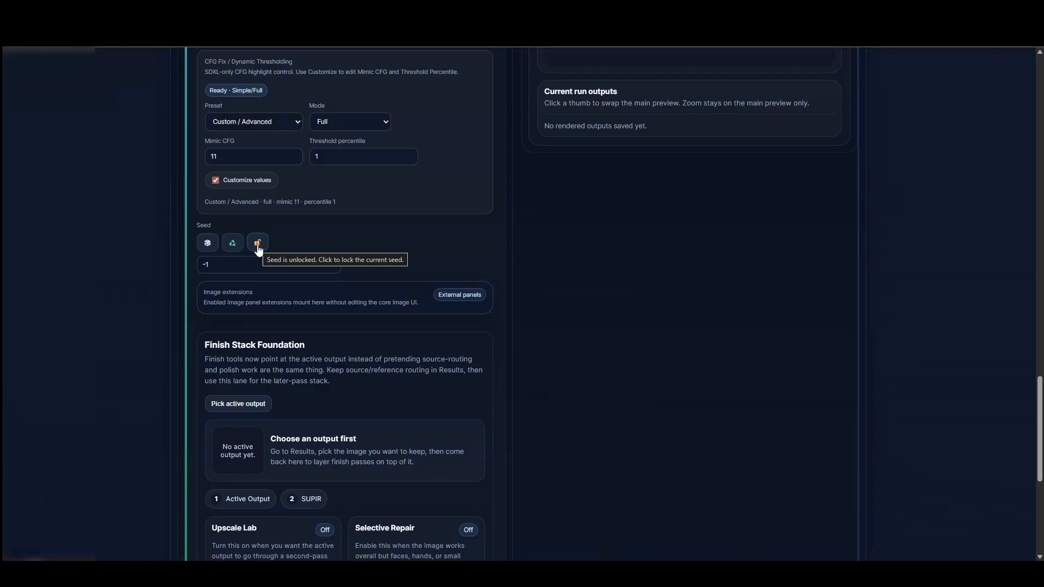
pyautogui.scroll(-3, 258, 250)
pyautogui.moveTo(206, 182); pyautogui.dragTo(335, 199)
pyautogui.scroll(-3, 380, 228)
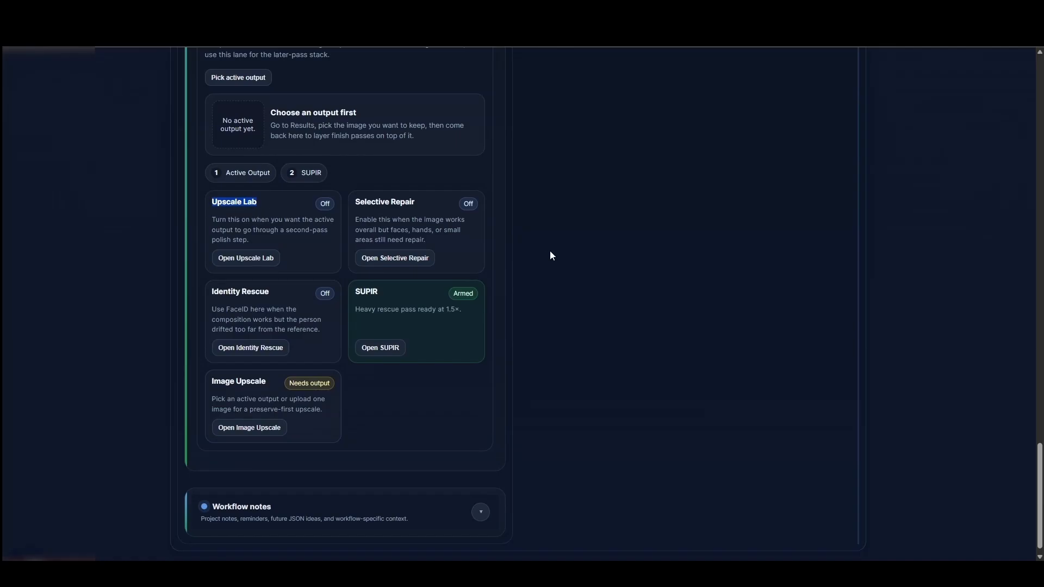
pyautogui.moveTo(356, 204); pyautogui.dragTo(419, 204)
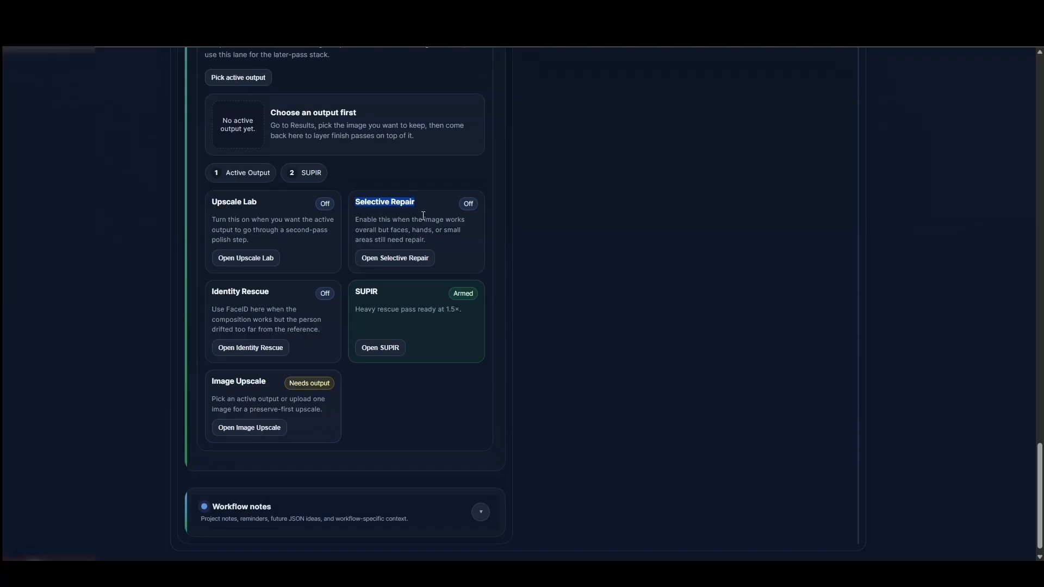
pyautogui.click(412, 215)
# Look over the Assets section's tools and return to the Build settings
pyautogui.click(243, 254)
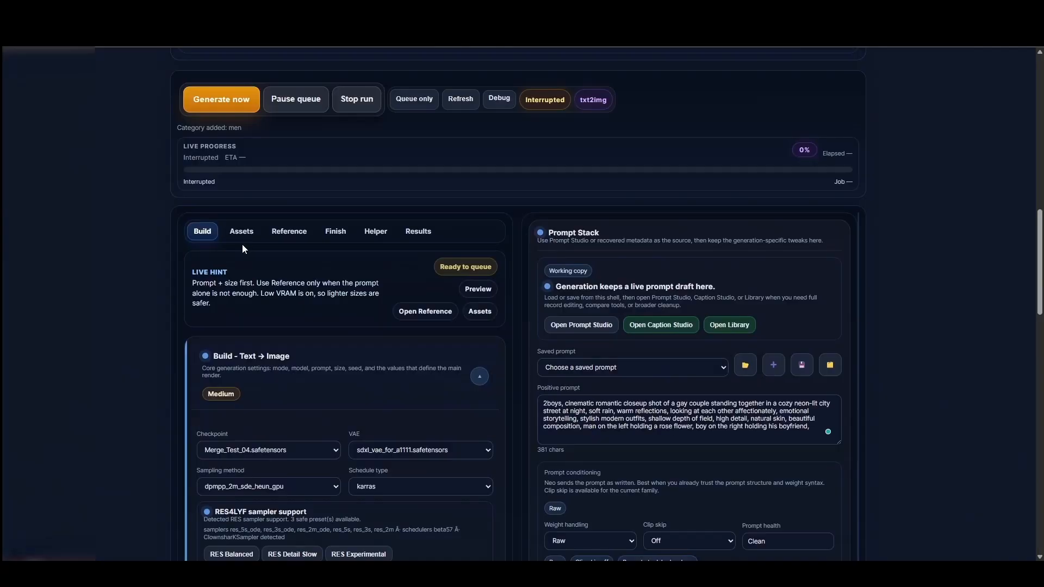
pyautogui.click(242, 233)
pyautogui.scroll(-3, 223, 246)
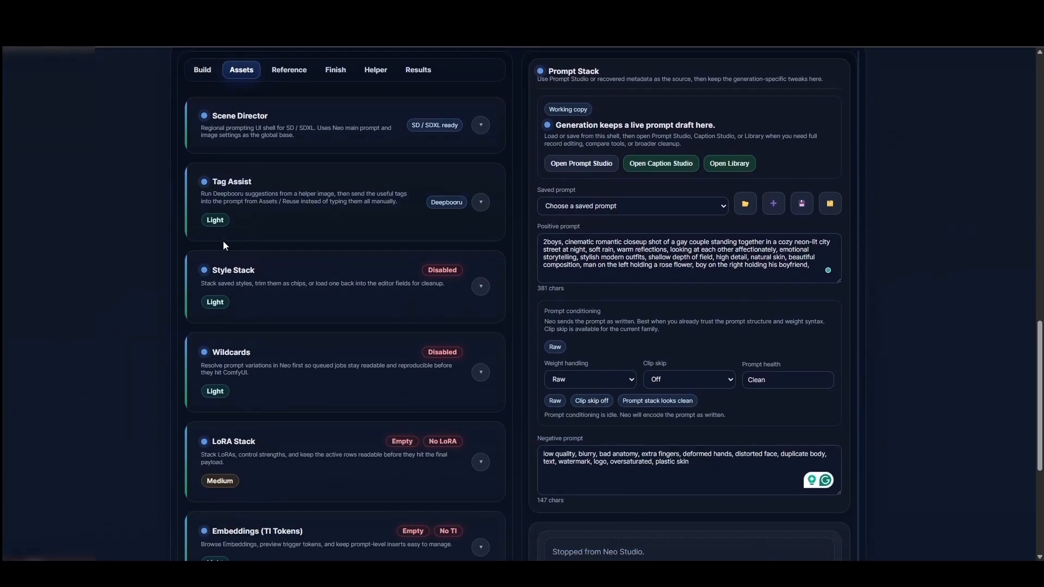
pyautogui.scroll(3, 223, 245)
pyautogui.click(202, 230)
# Select Merge_Test_04.safetensors as the checkpoint in the Build settings
pyautogui.scroll(-4, 440, 259)
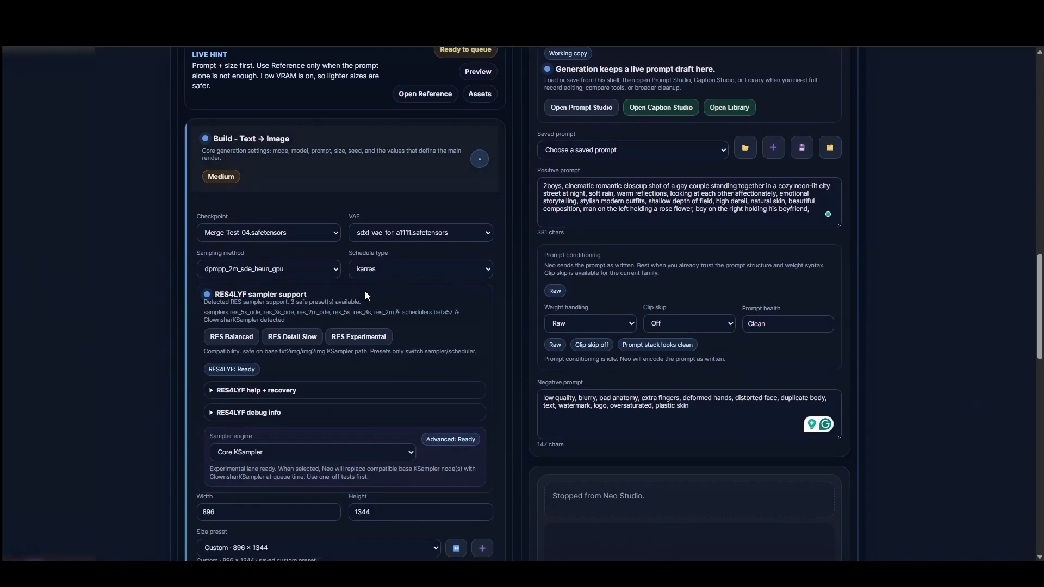
pyautogui.click(254, 234)
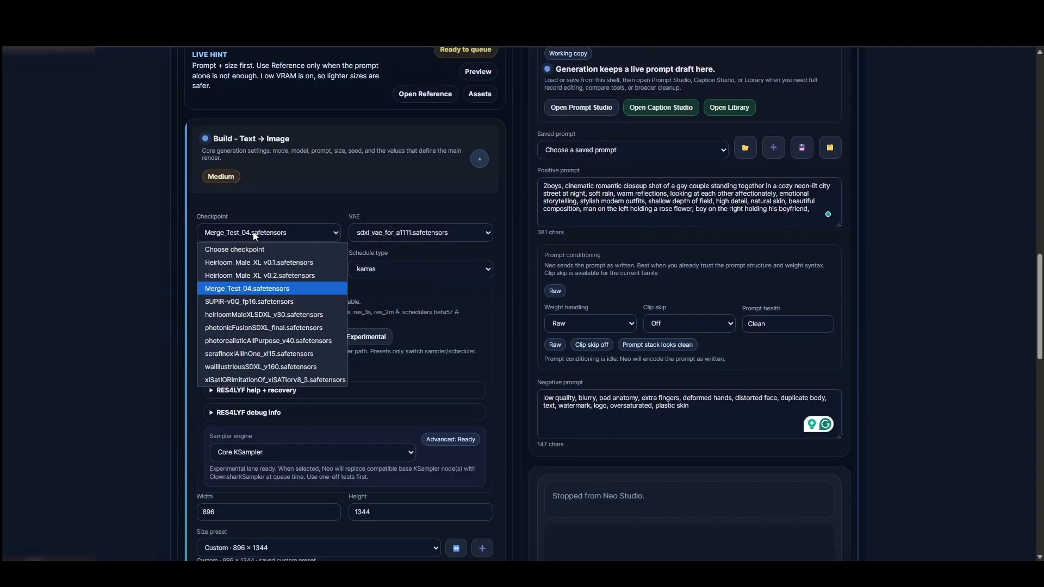
pyautogui.click(240, 289)
# Set the batch size to 3 and generate the images
pyautogui.scroll(3, 516, 213)
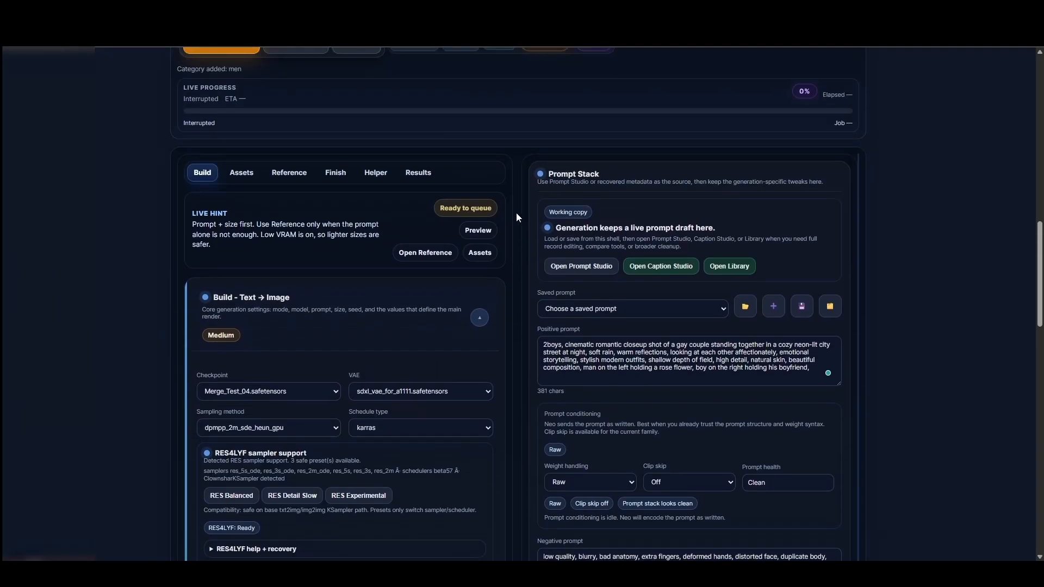
pyautogui.scroll(-8, 511, 228)
pyautogui.click(353, 319)
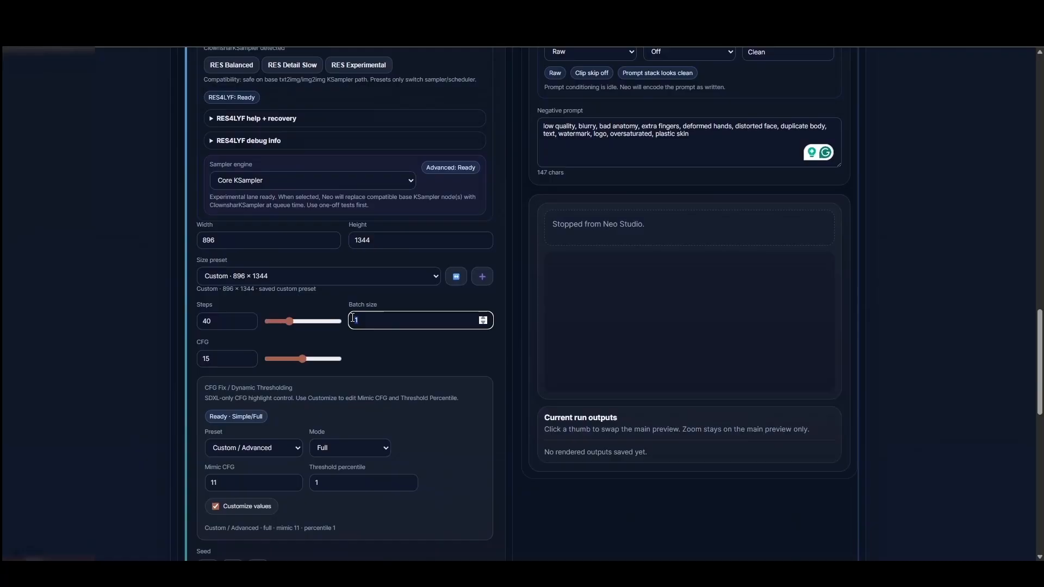
pyautogui.write('232')
pyautogui.press('BackSpace')
pyautogui.press('BackSpace')
pyautogui.click(508, 247)
pyautogui.scroll(9, 508, 246)
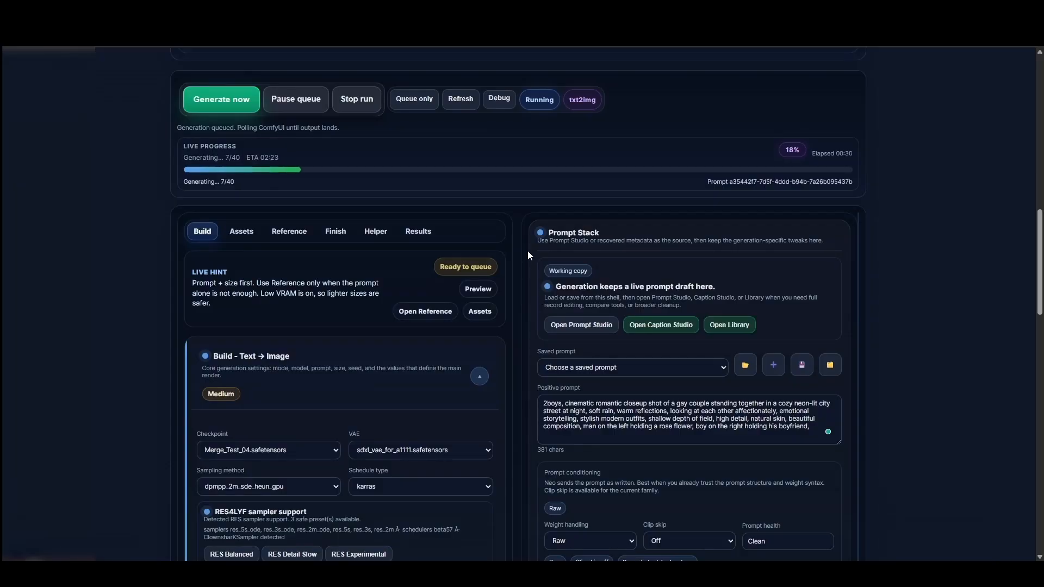
# Follow the live generation preview and examine the finished images in the current run outputs
pyautogui.scroll(-9, 524, 184)
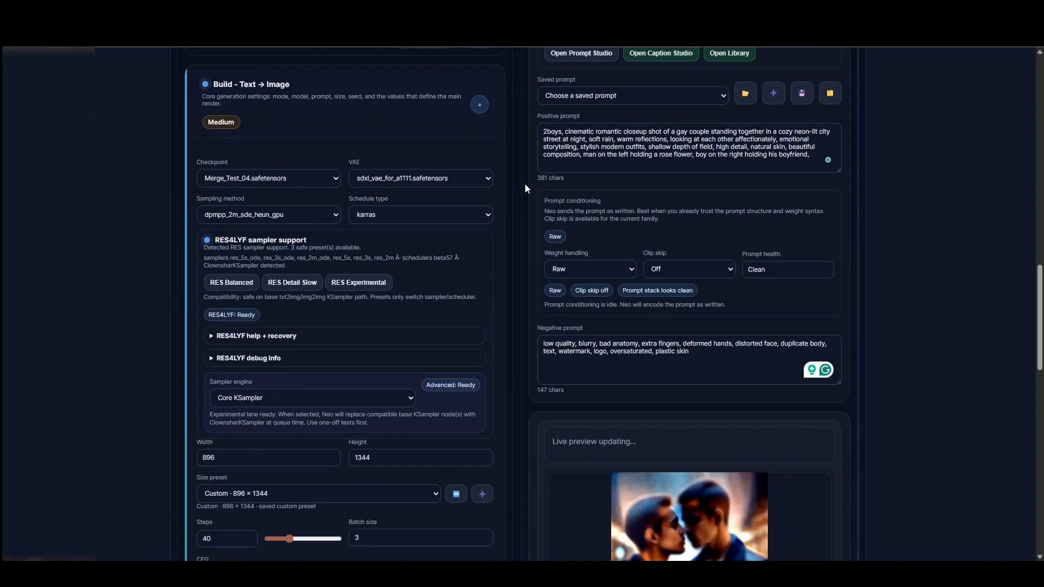
pyautogui.scroll(-1, 631, 276)
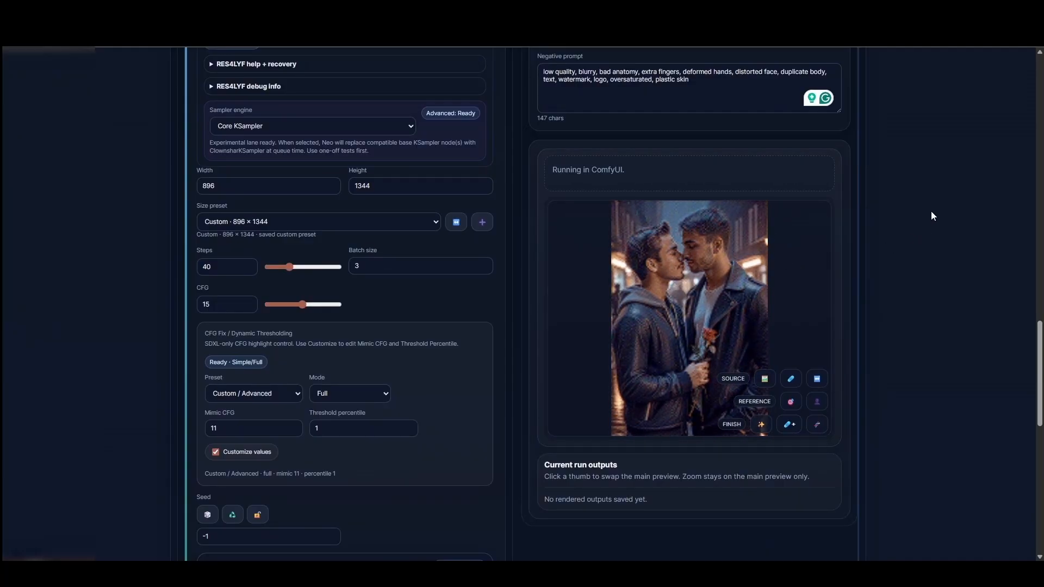
pyautogui.scroll(8, 930, 212)
pyautogui.scroll(-10, 926, 211)
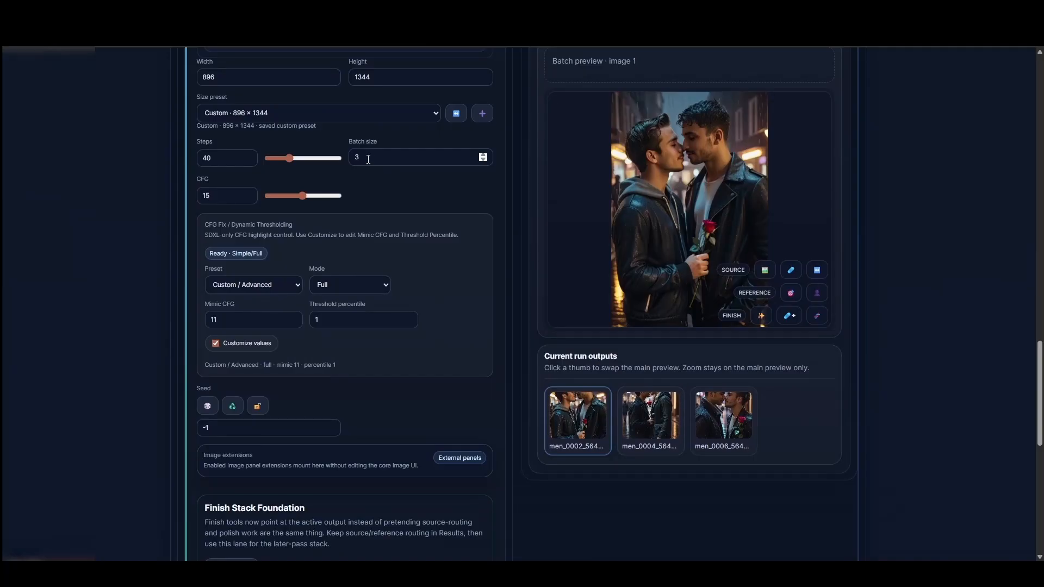
# Preview the second and third images of the current run outputs in the main preview
pyautogui.moveTo(365, 158); pyautogui.dragTo(352, 157)
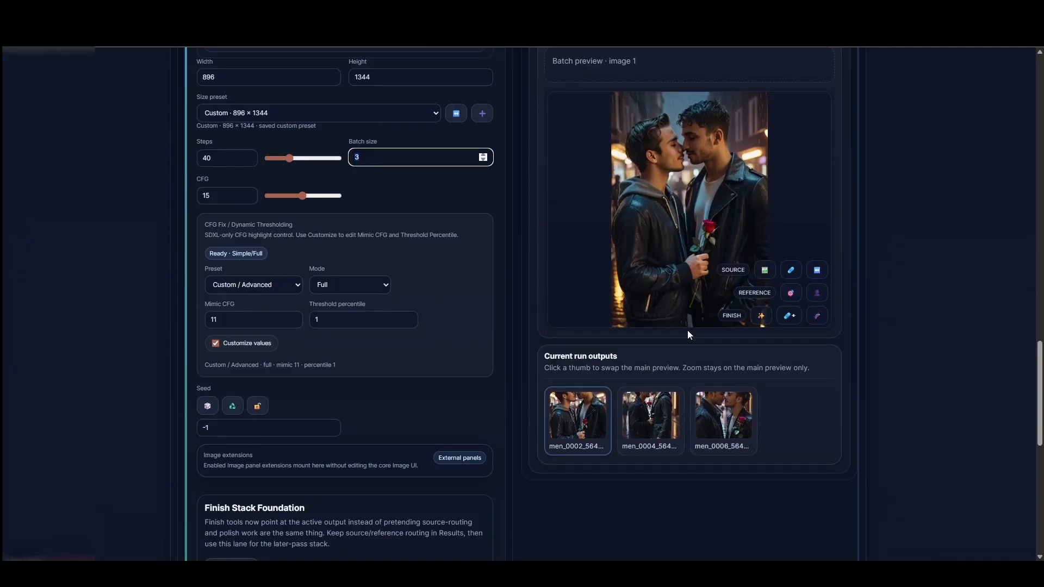
pyautogui.click(648, 413)
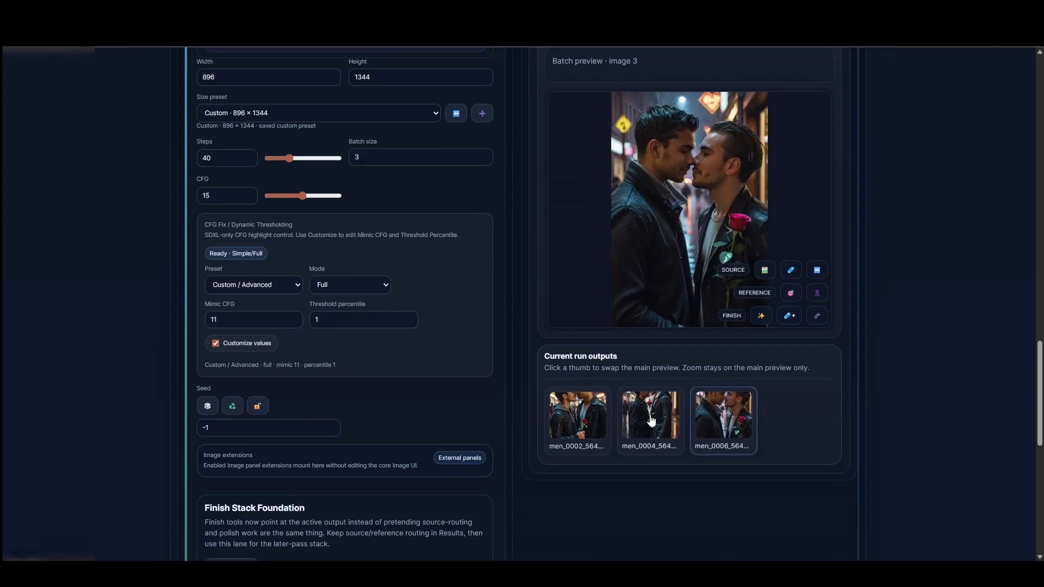
pyautogui.click(712, 420)
pyautogui.scroll(1, 640, 278)
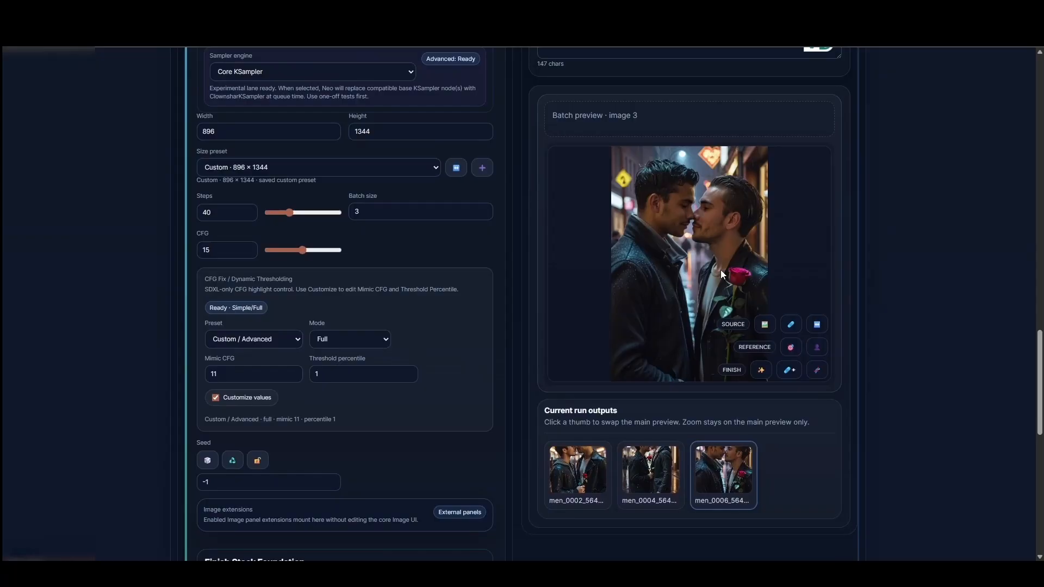
# Look over the Finish actions on the third image's preview along with the prompt stack and Build settings
pyautogui.click(761, 372)
pyautogui.scroll(4, 873, 286)
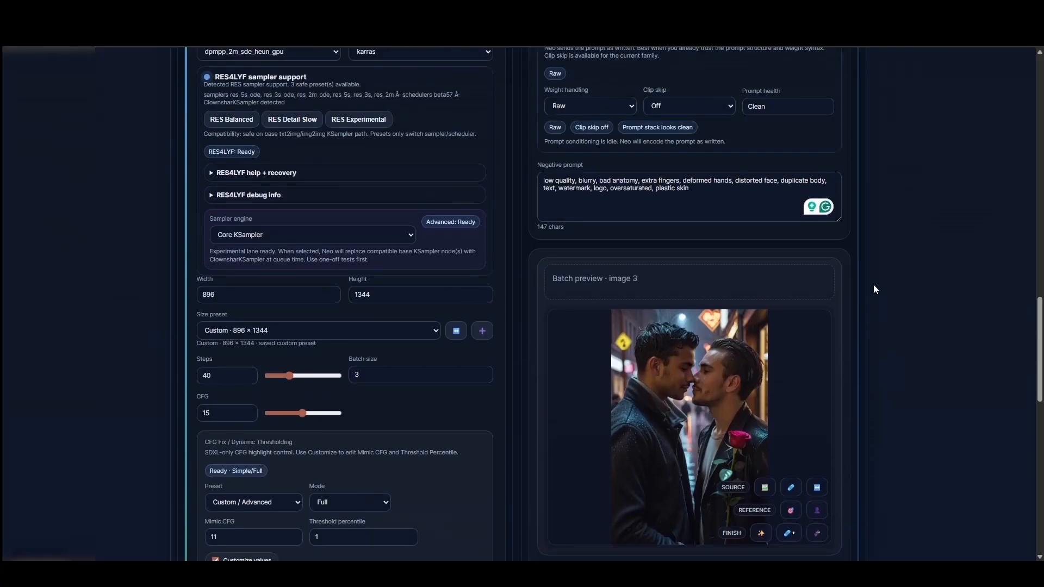
pyautogui.scroll(-4, 874, 286)
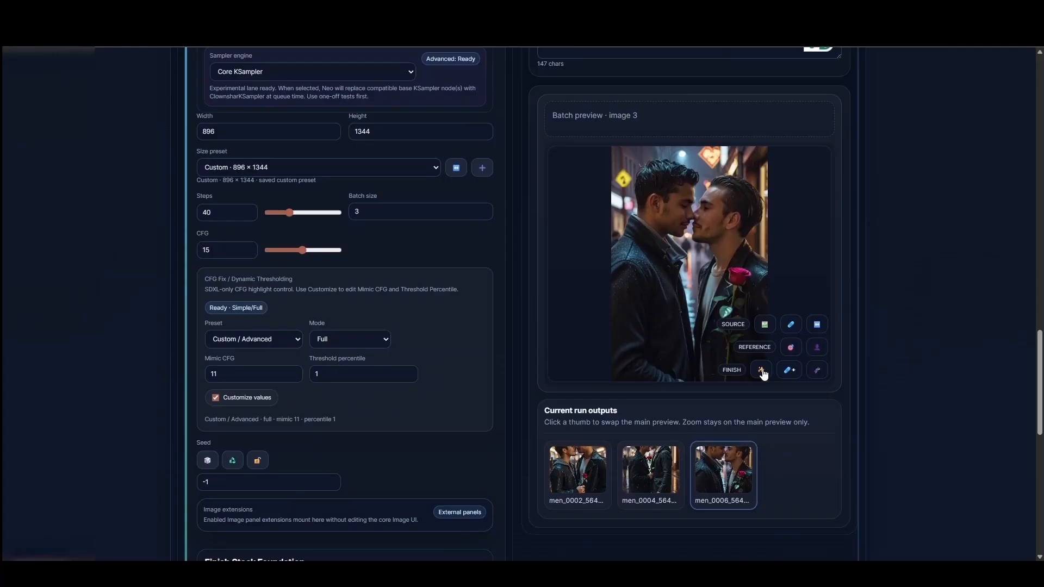
pyautogui.scroll(10, 524, 289)
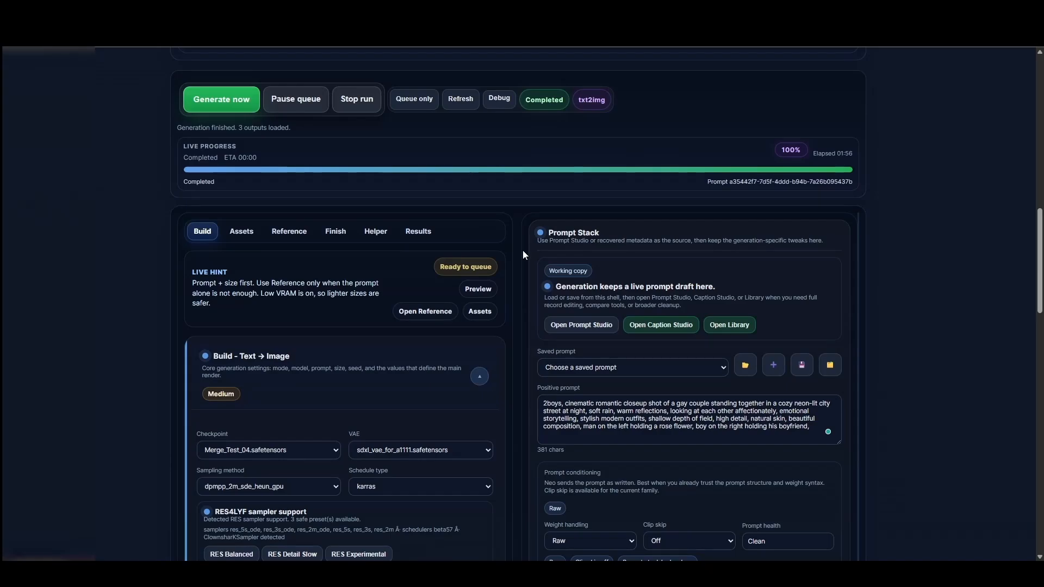
pyautogui.scroll(-3, 721, 407)
pyautogui.scroll(-5, 721, 408)
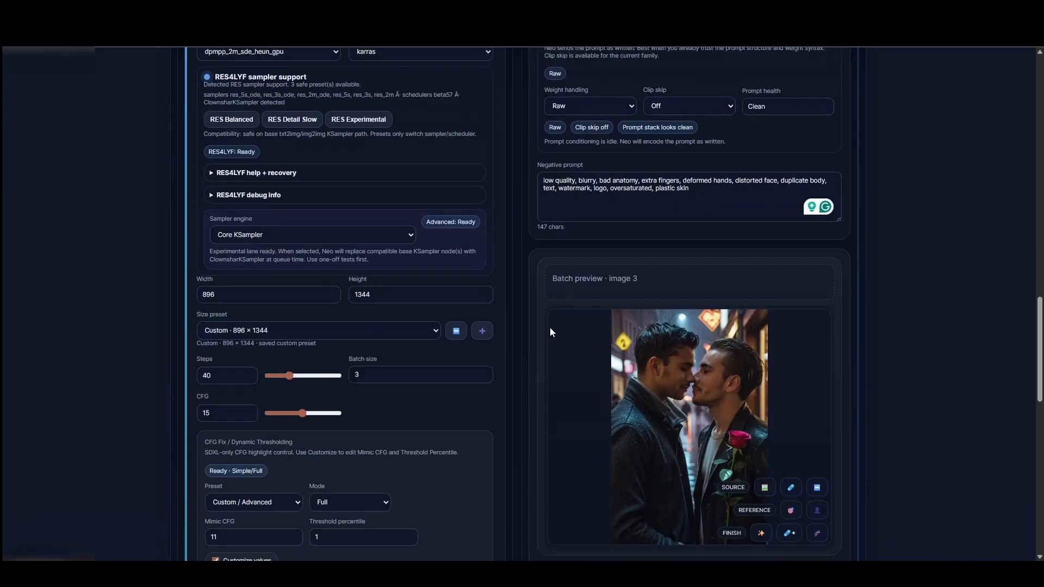
pyautogui.scroll(6, 549, 329)
pyautogui.scroll(3, 527, 301)
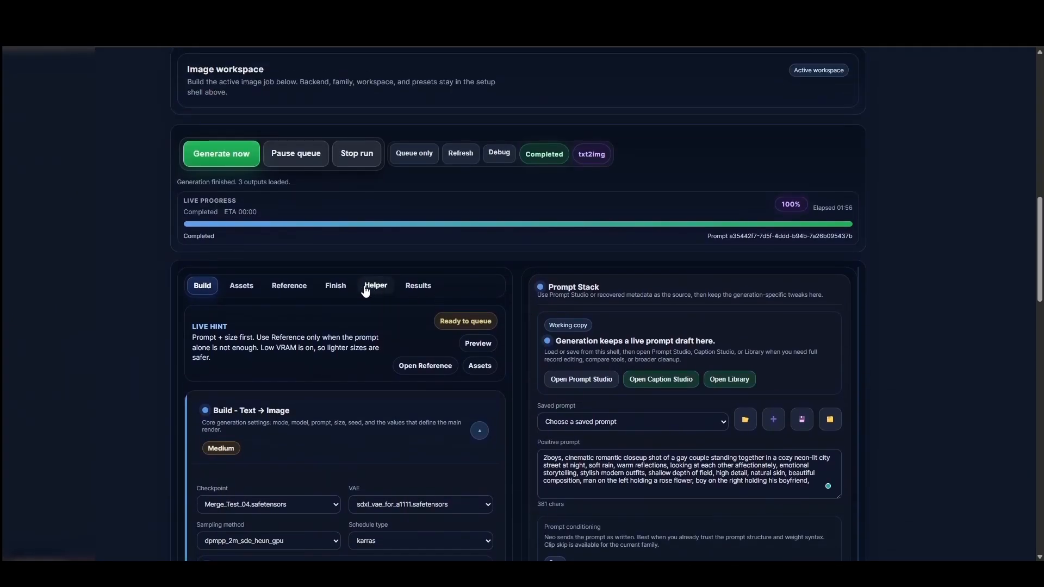
# Open the Assets section and look through its tools, from Scene Director to the Caption Browser
pyautogui.click(242, 285)
pyautogui.scroll(-10, 268, 298)
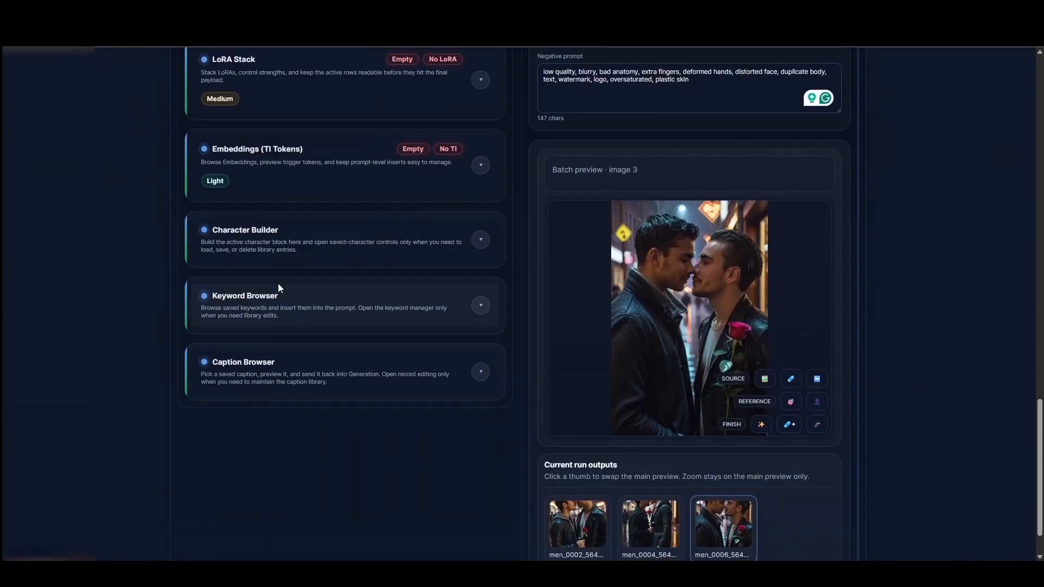
pyautogui.scroll(10, 278, 284)
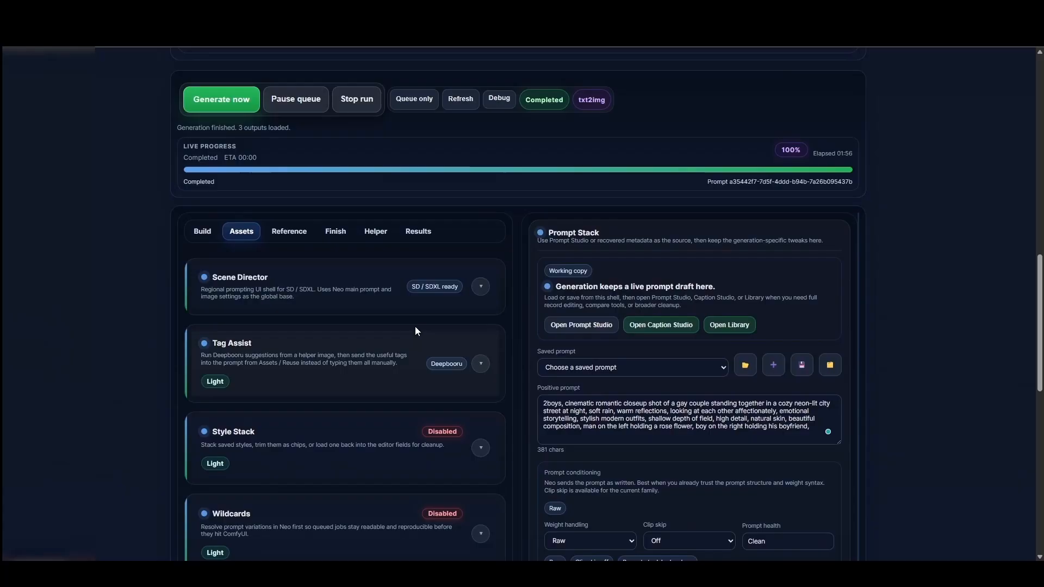
pyautogui.scroll(-5, 293, 314)
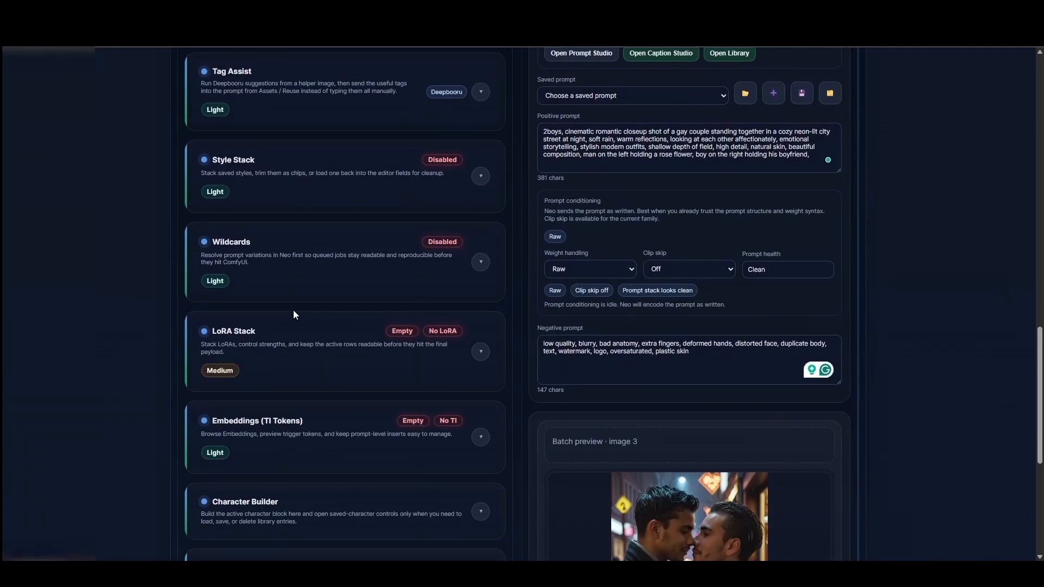
pyautogui.scroll(-3, 292, 314)
pyautogui.scroll(7, 292, 315)
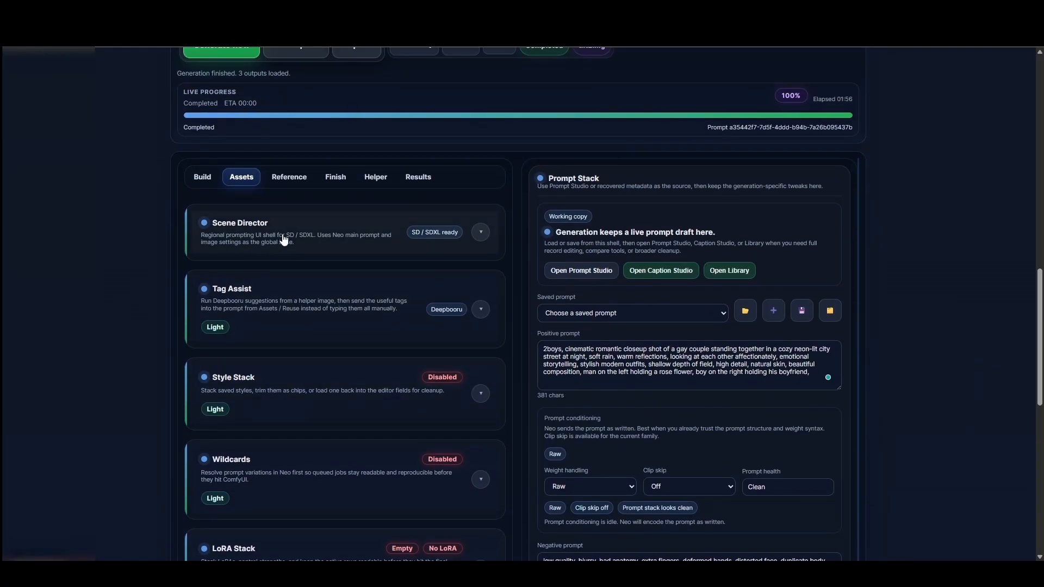
# Look into the Reference section's ControlNet tool and review the Finish section's workflow order and tools
pyautogui.click(283, 178)
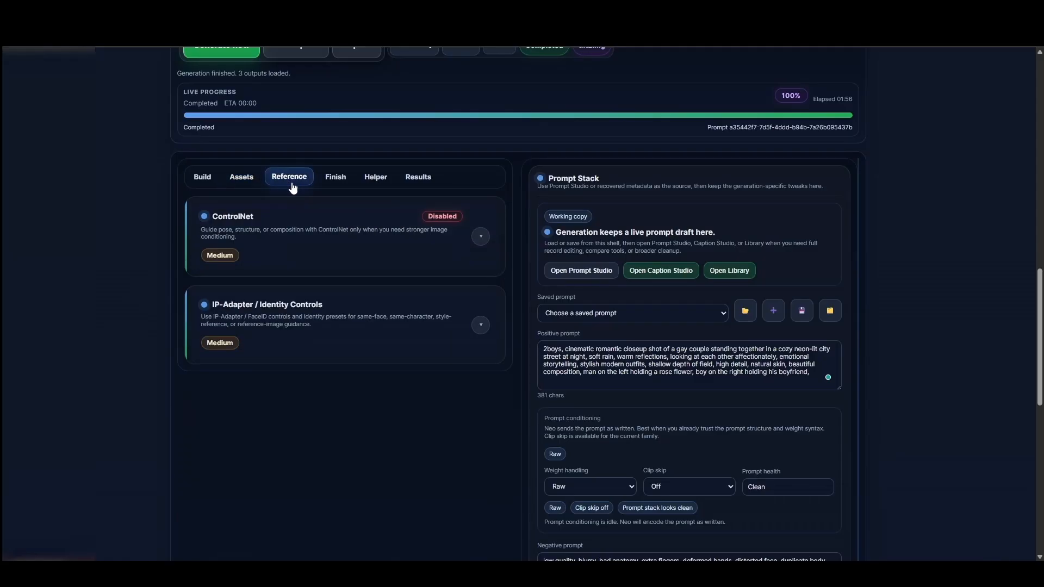
pyautogui.click(267, 228)
pyautogui.click(263, 232)
pyautogui.click(332, 179)
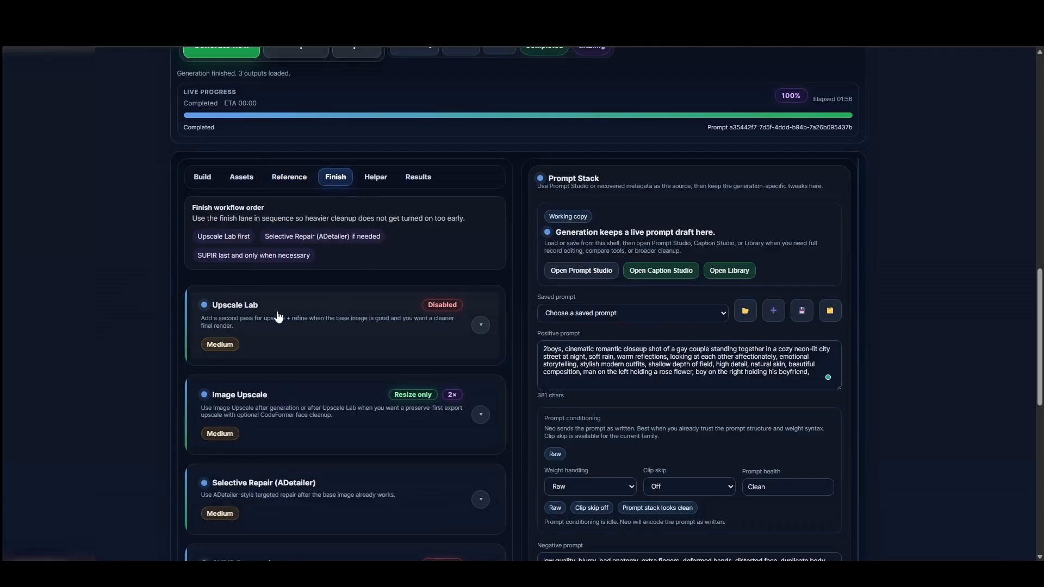
pyautogui.scroll(-2, 298, 310)
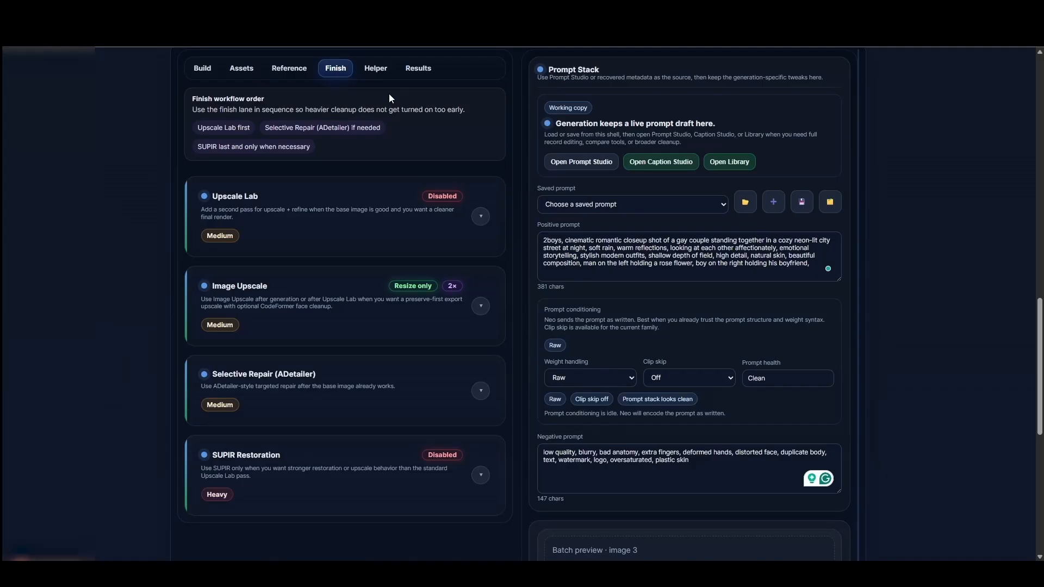
# Expand Upscale Lab in the Finish section and turn it on
pyautogui.click(332, 213)
pyautogui.click(324, 274)
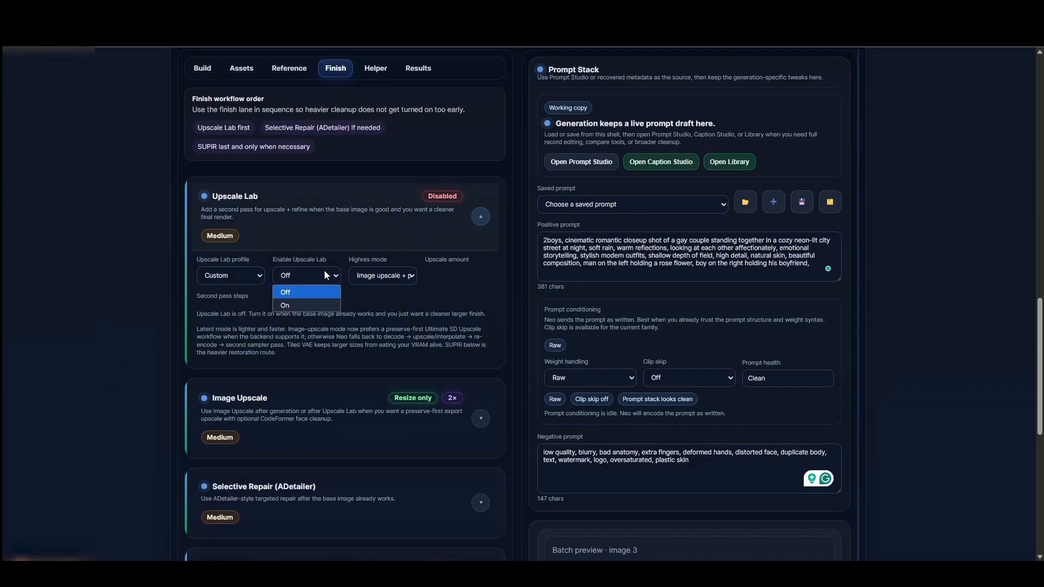
pyautogui.click(298, 306)
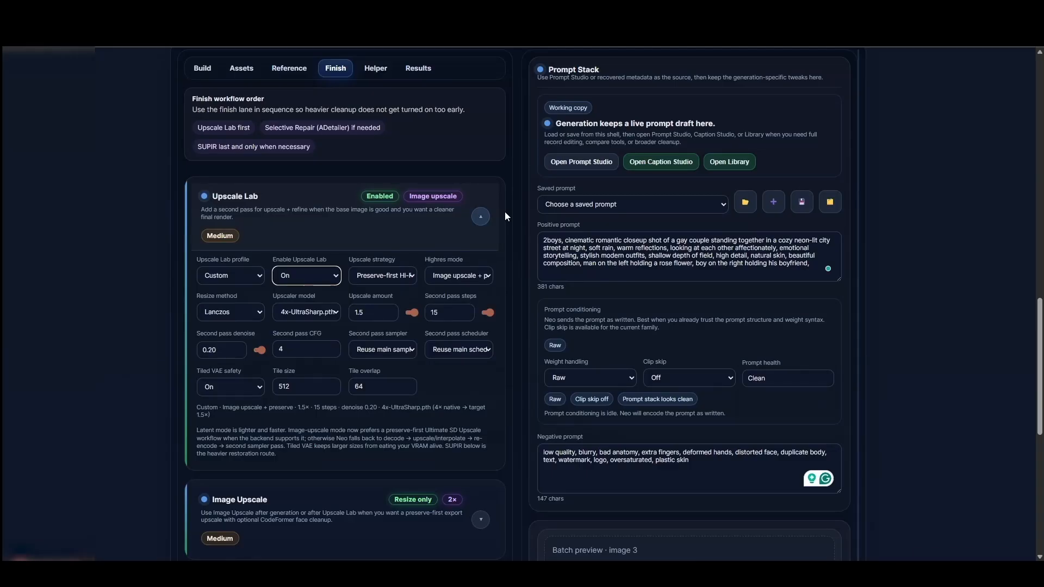
pyautogui.click(294, 279)
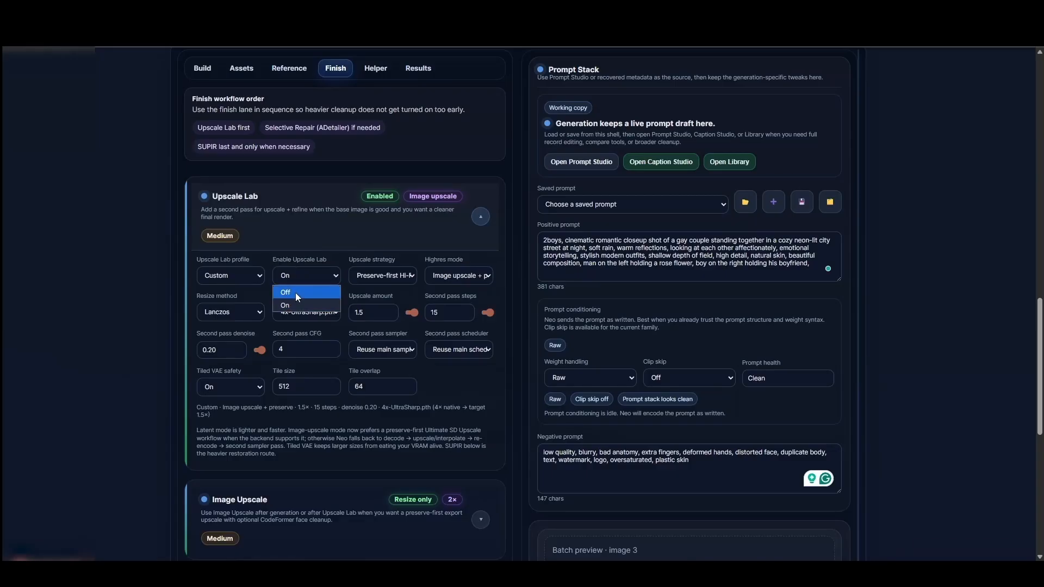
pyautogui.click(298, 276)
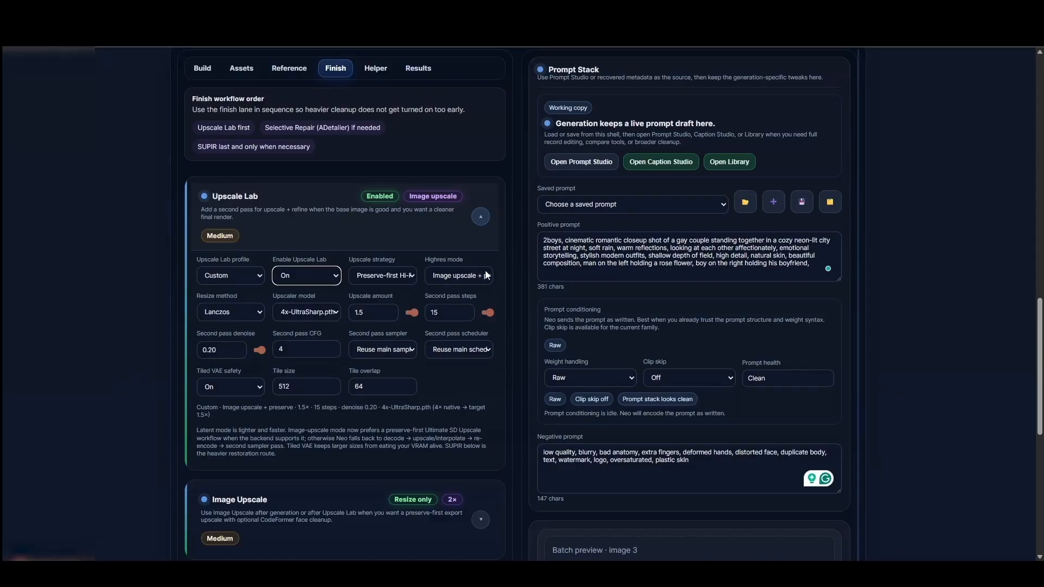
# Examine the profile and Tiled VAE safety options of Upscale Lab without changing them
pyautogui.click(230, 275)
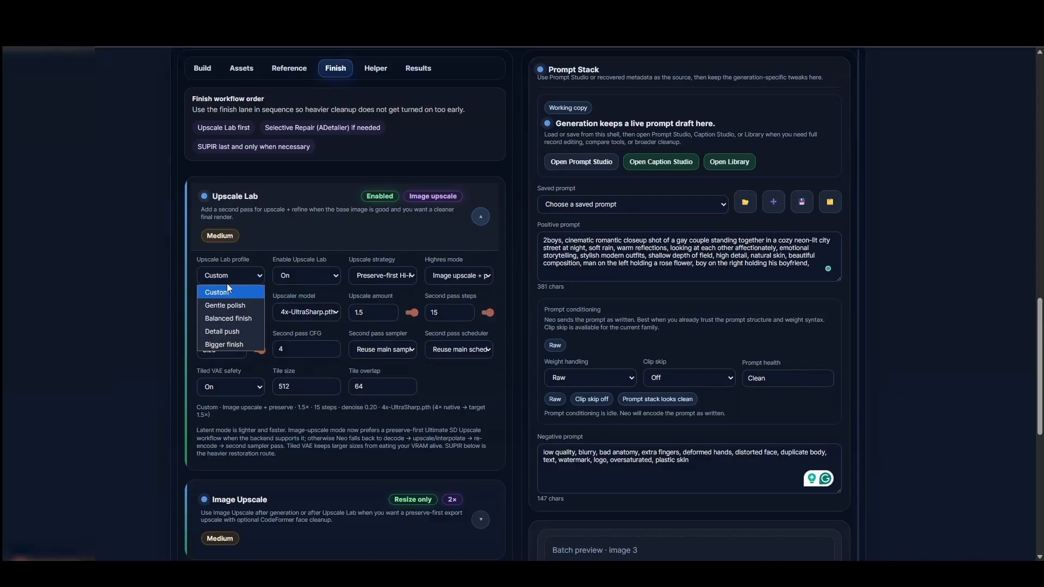
pyautogui.click(222, 277)
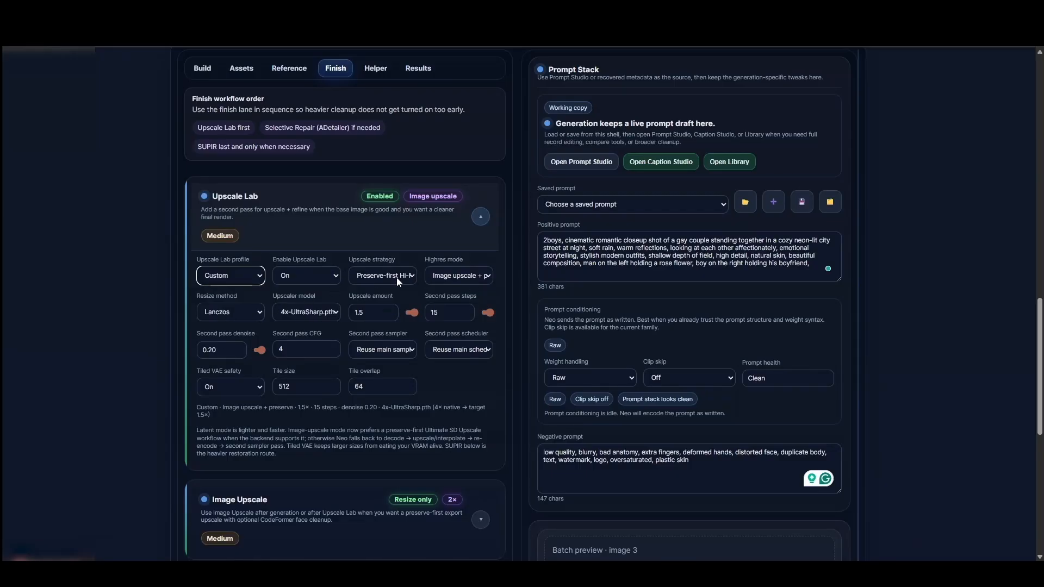
pyautogui.click(219, 385)
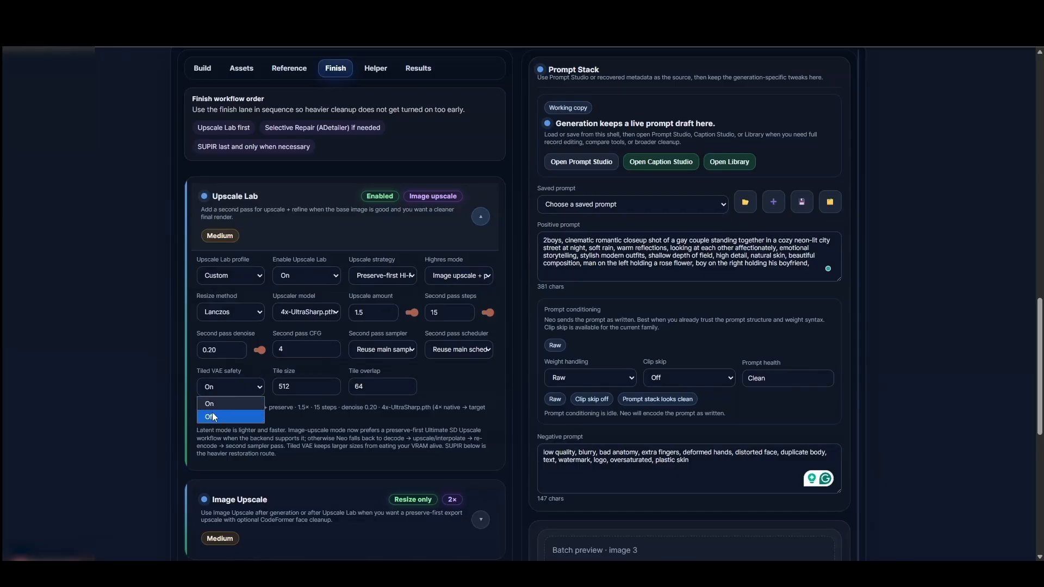
pyautogui.click(214, 397)
pyautogui.moveTo(194, 372); pyautogui.dragTo(227, 374)
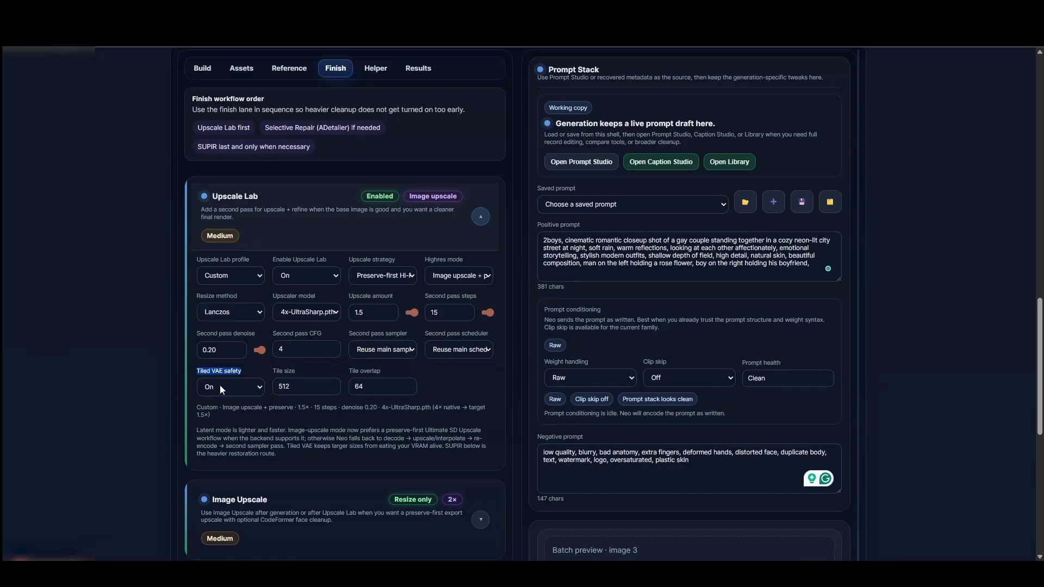
pyautogui.click(220, 384)
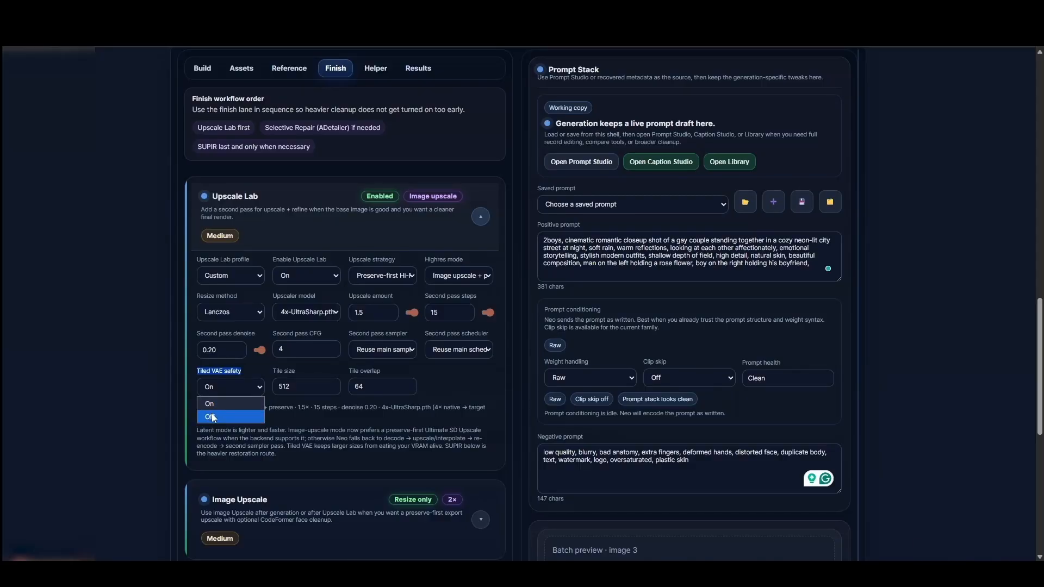
# Examine Upscale Lab's upscale strategy, second pass denoise, upscaler model and upscale amount settings
pyautogui.click(372, 275)
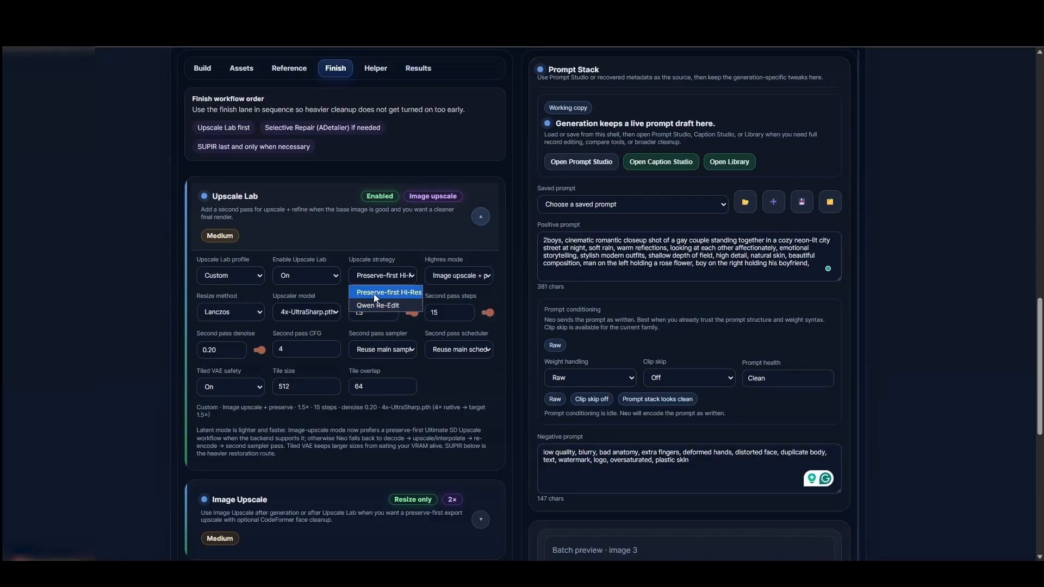
pyautogui.click(373, 294)
pyautogui.click(260, 350)
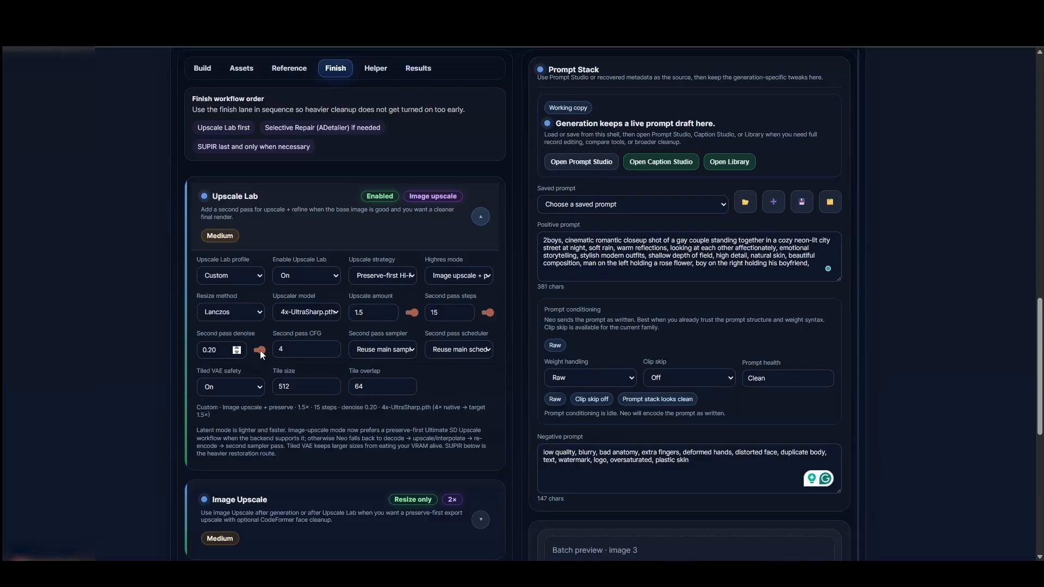
pyautogui.click(312, 311)
pyautogui.click(308, 311)
pyautogui.moveTo(273, 296); pyautogui.dragTo(387, 297)
pyautogui.click(516, 295)
# Turn Upscale Lab off
pyautogui.click(298, 276)
pyautogui.click(309, 305)
# Compare the first and second images of the current run outputs in the main preview
pyautogui.scroll(-6, 580, 352)
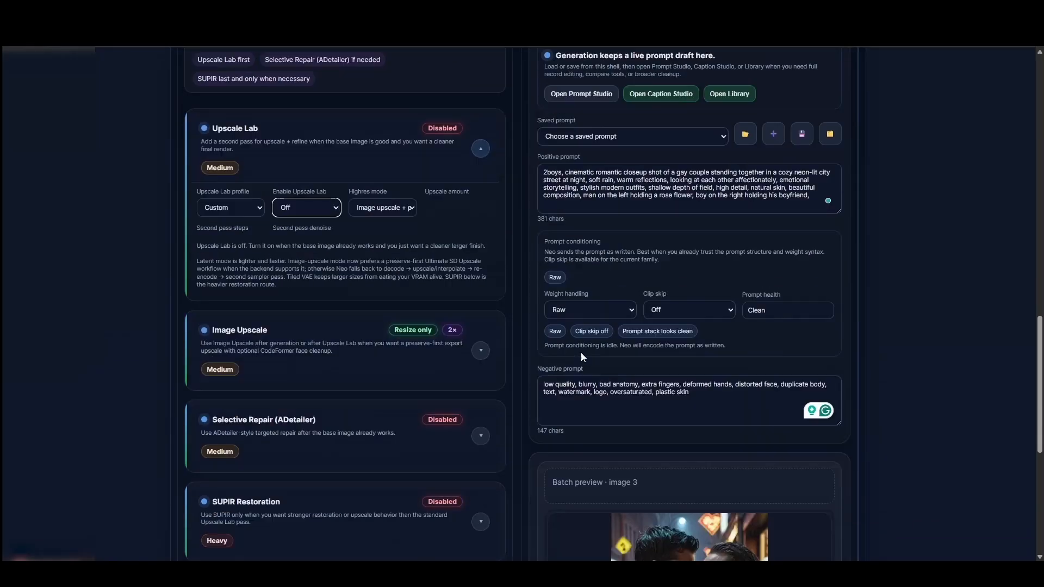
pyautogui.scroll(-1, 698, 348)
pyautogui.scroll(-1, 696, 344)
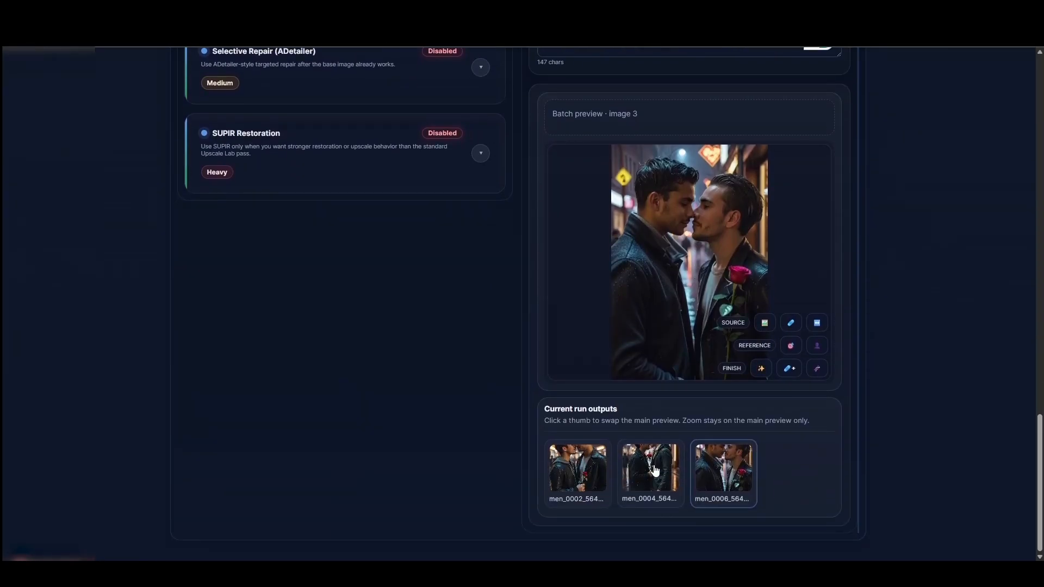
pyautogui.click(650, 466)
pyautogui.click(577, 466)
pyautogui.click(639, 469)
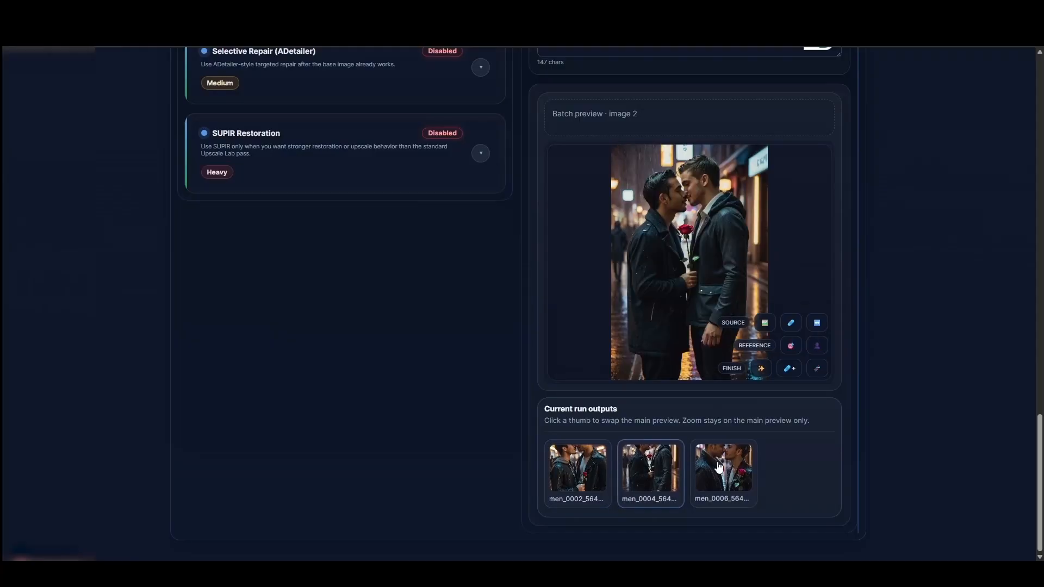
# Run the Finish upscale pass on the third output image and inspect the result in the enlarged preview
pyautogui.click(723, 467)
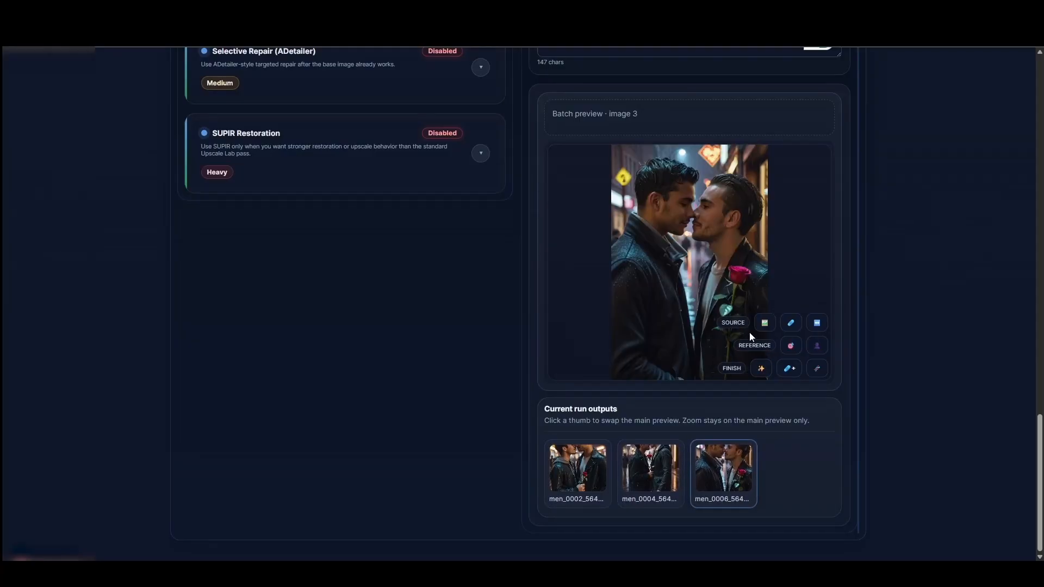
pyautogui.click(761, 369)
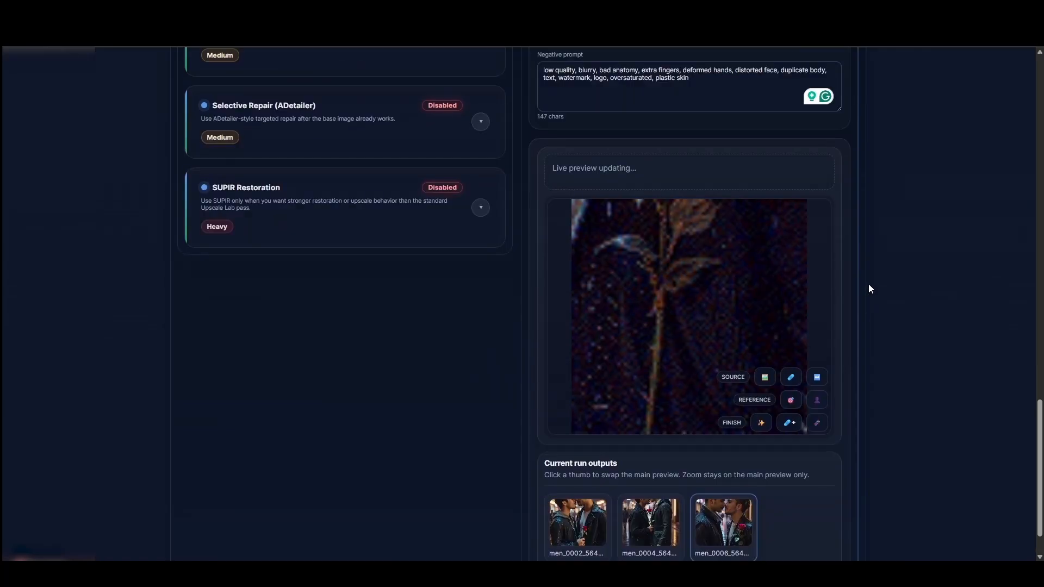
pyautogui.click(701, 278)
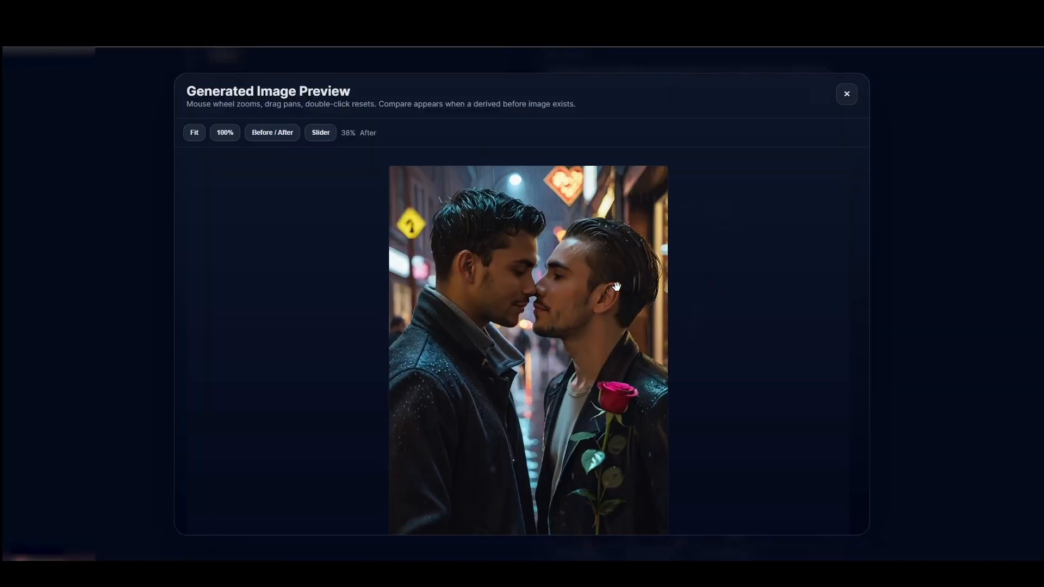
pyautogui.click(845, 99)
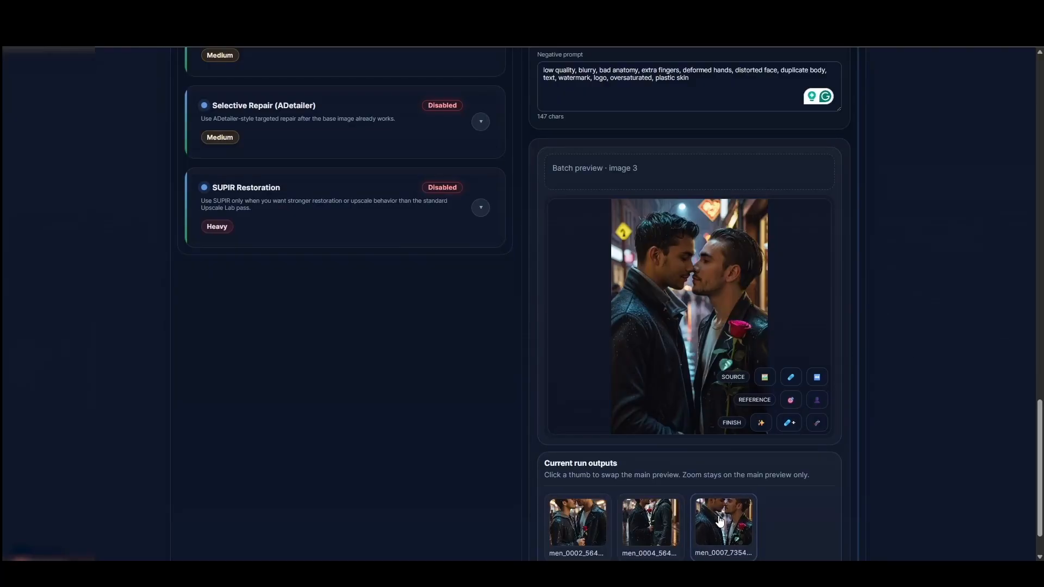
# Send the third output image to Selective Repair (ADetailer) in the Finish section
pyautogui.click(789, 423)
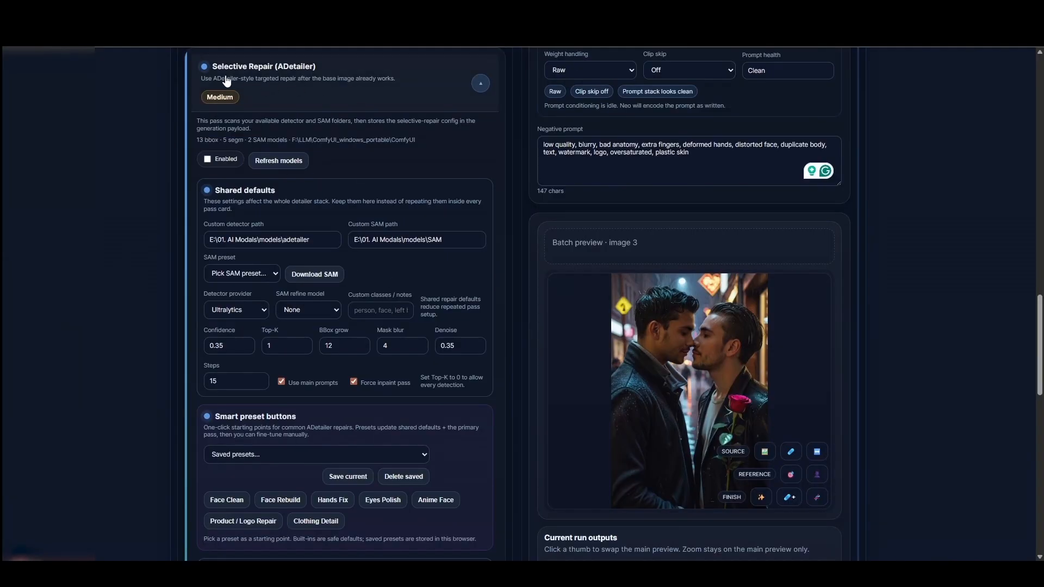
pyautogui.scroll(5, 365, 289)
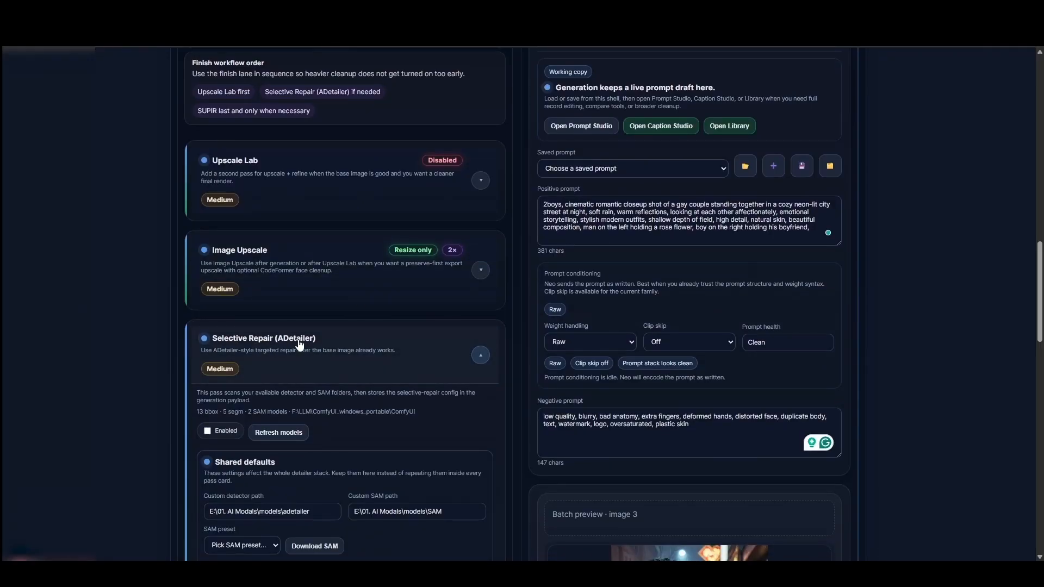
# Enable the Selective Repair (ADetailer) pass
pyautogui.scroll(2, 363, 278)
pyautogui.scroll(-7, 435, 193)
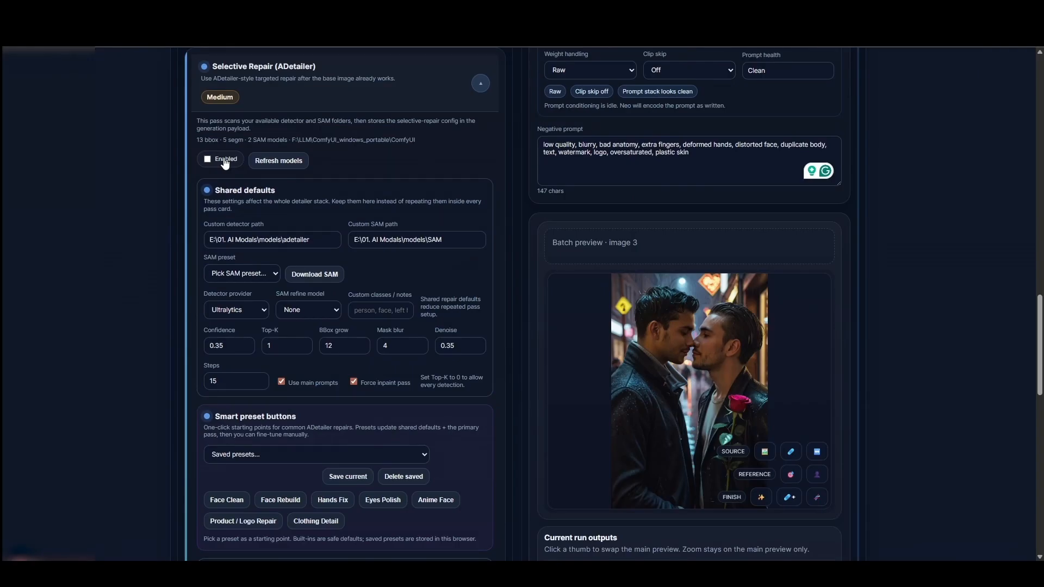
pyautogui.click(207, 163)
pyautogui.scroll(-2, 304, 168)
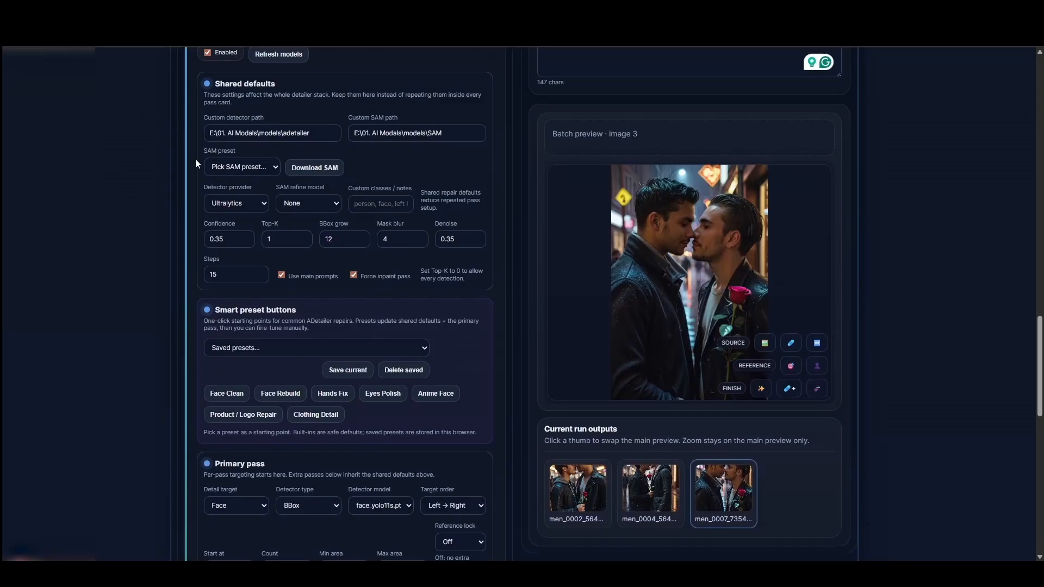
# Review the SAM preset options, the custom detector path and the detector models offered for the primary pass
pyautogui.click(255, 169)
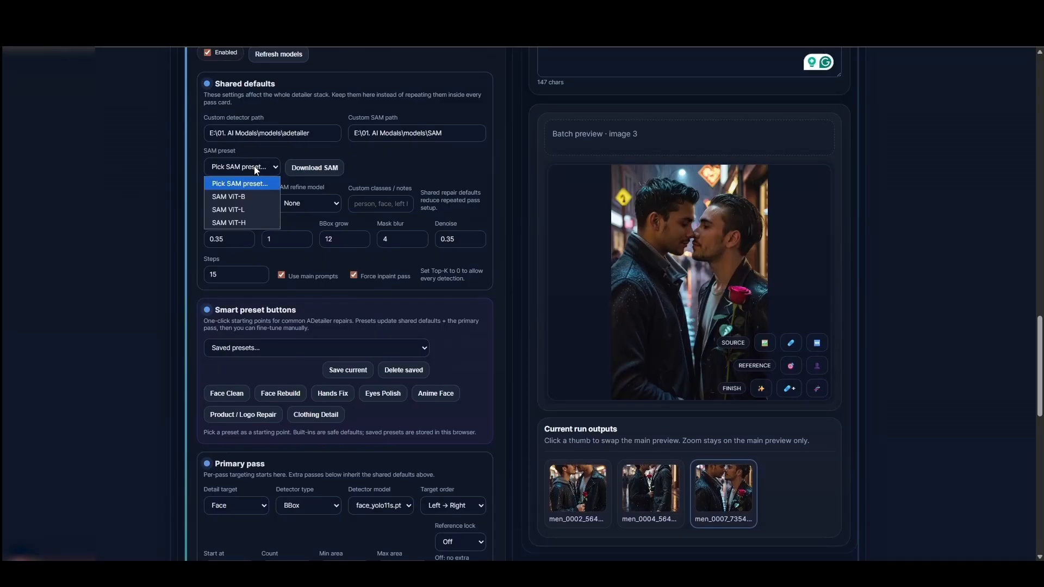
pyautogui.click(360, 156)
pyautogui.click(308, 133)
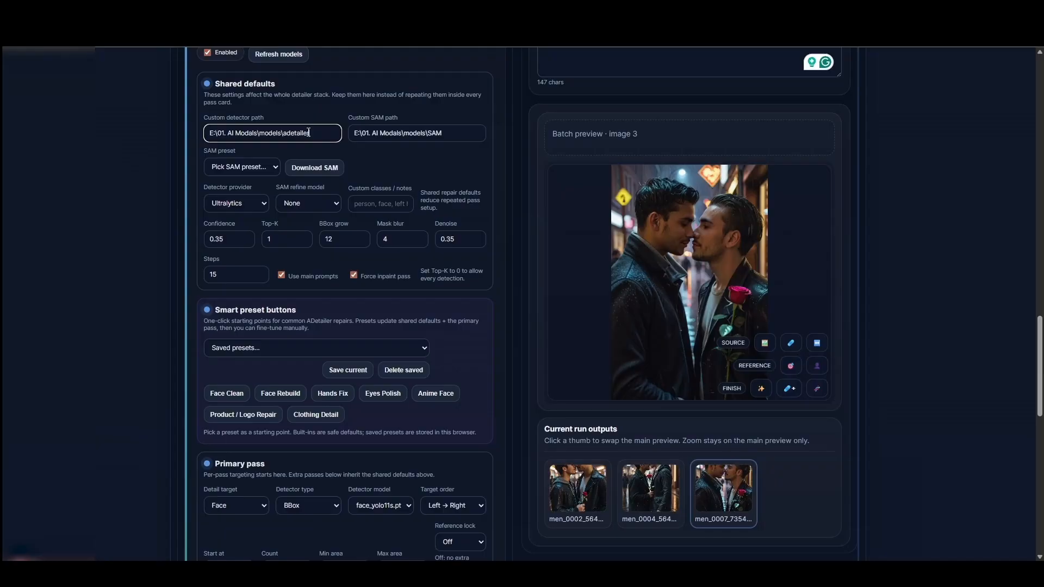
pyautogui.moveTo(308, 133); pyautogui.dragTo(195, 132)
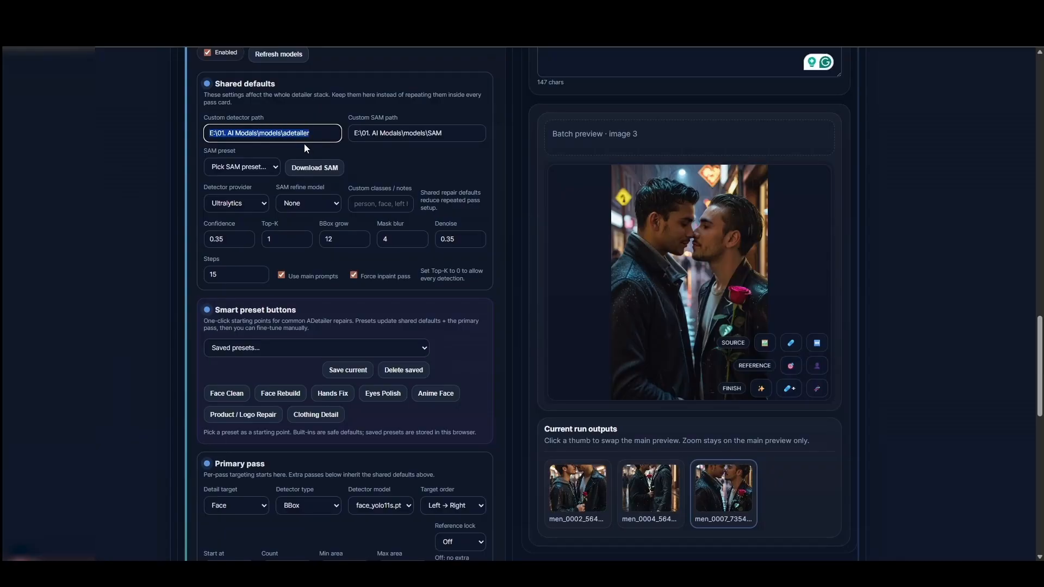
pyautogui.click(292, 133)
pyautogui.moveTo(309, 133); pyautogui.dragTo(171, 132)
pyautogui.click(208, 132)
pyautogui.moveTo(209, 132); pyautogui.dragTo(343, 145)
pyautogui.click(316, 131)
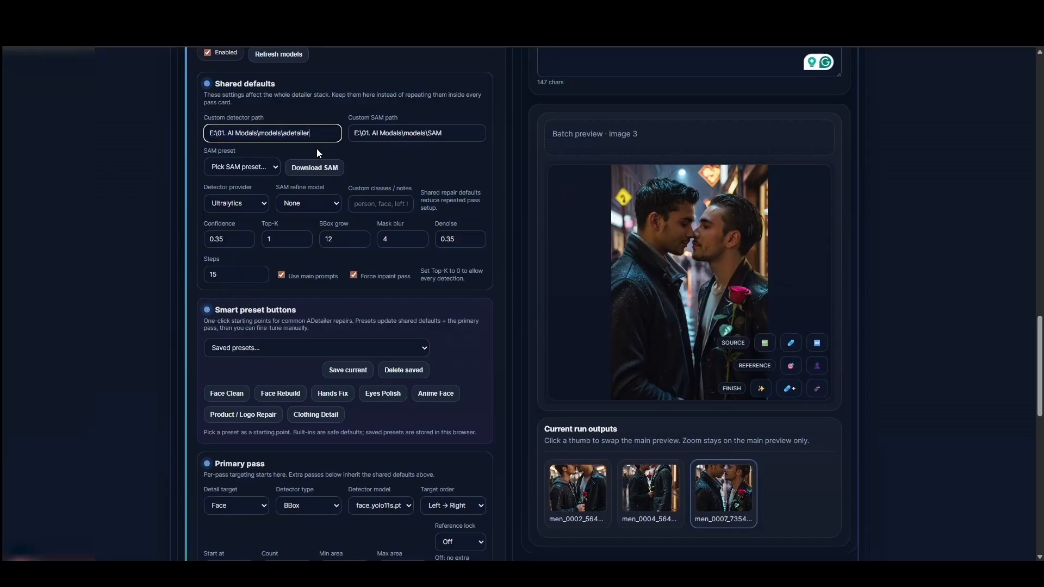
pyautogui.click(380, 506)
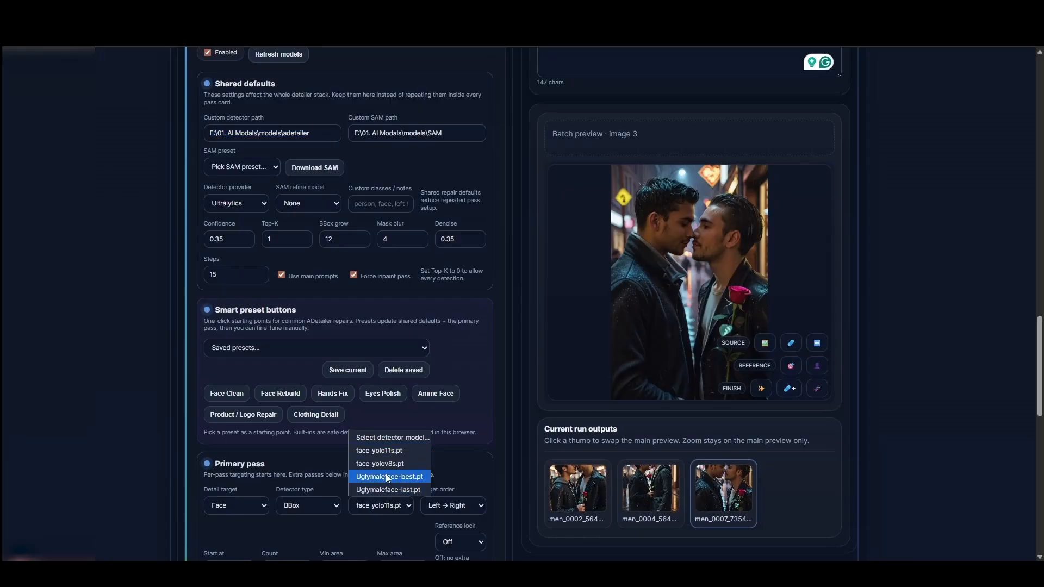
pyautogui.click(507, 346)
pyautogui.moveTo(316, 133); pyautogui.dragTo(184, 128)
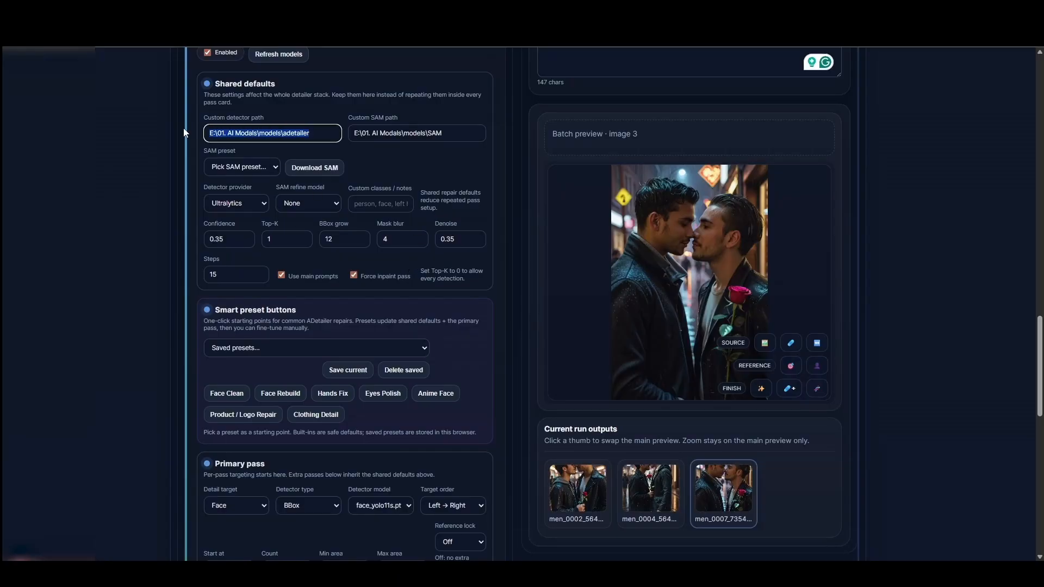
# Check the custom SAM path and set the SAM refine model to sam_vit_b_01ec64.pth
pyautogui.click(393, 137)
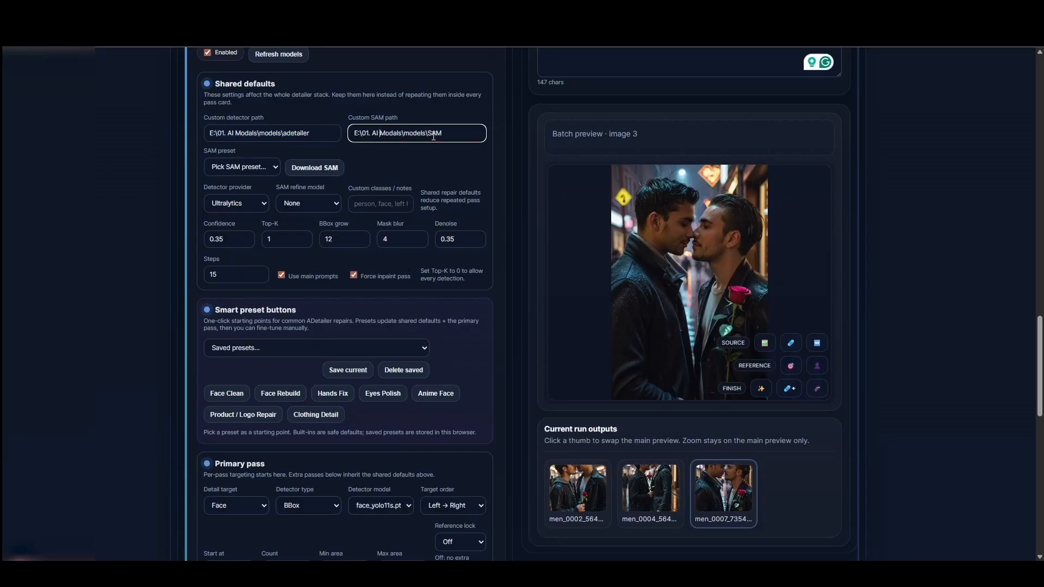
pyautogui.moveTo(441, 133); pyautogui.dragTo(342, 128)
pyautogui.click(454, 136)
pyautogui.click(310, 204)
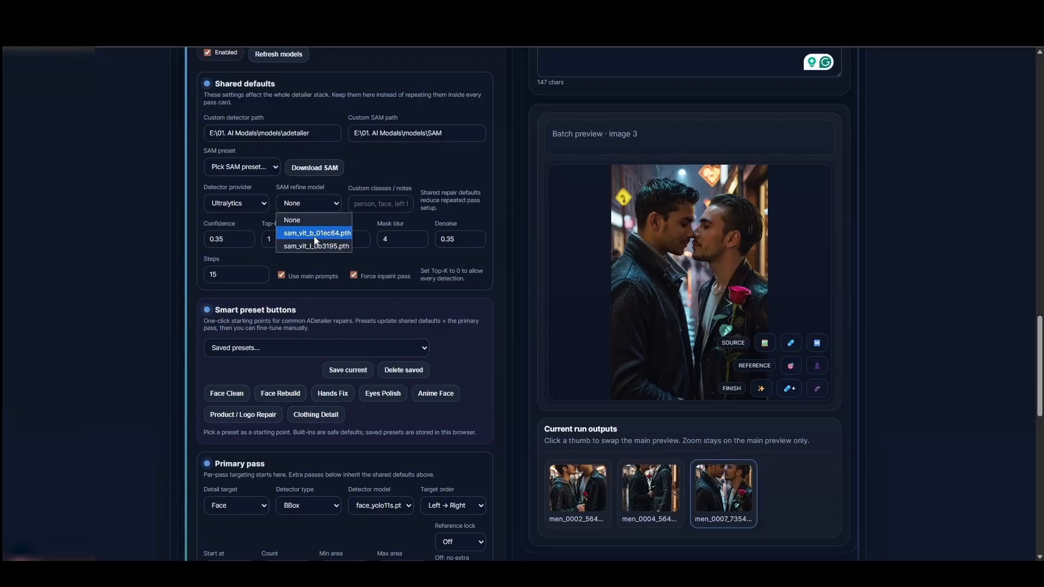
pyautogui.click(312, 234)
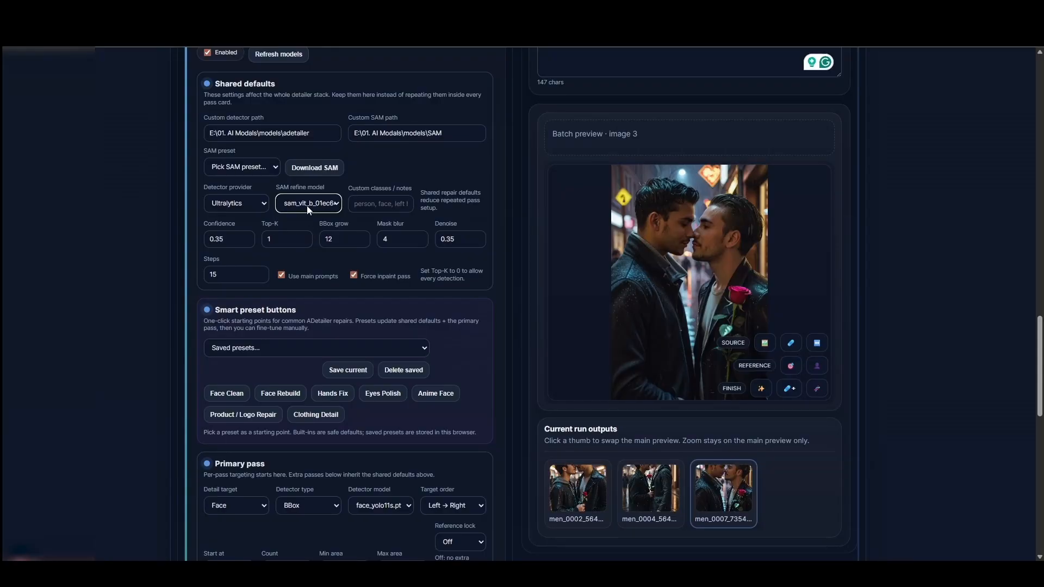
# Try the SAM VIT-B preset and reset the SAM preset to its unselected option
pyautogui.click(239, 168)
pyautogui.click(229, 195)
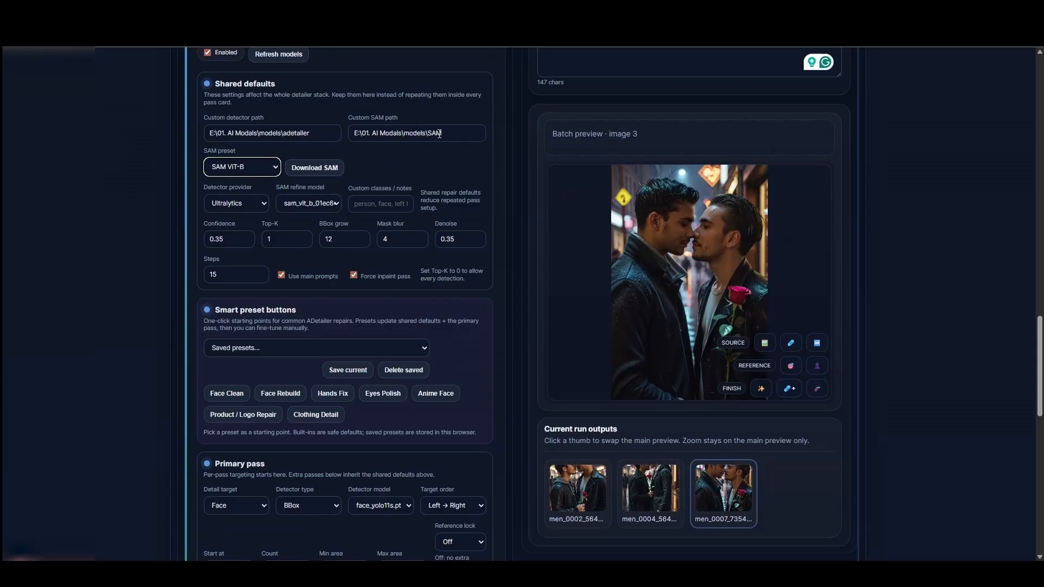
pyautogui.click(247, 167)
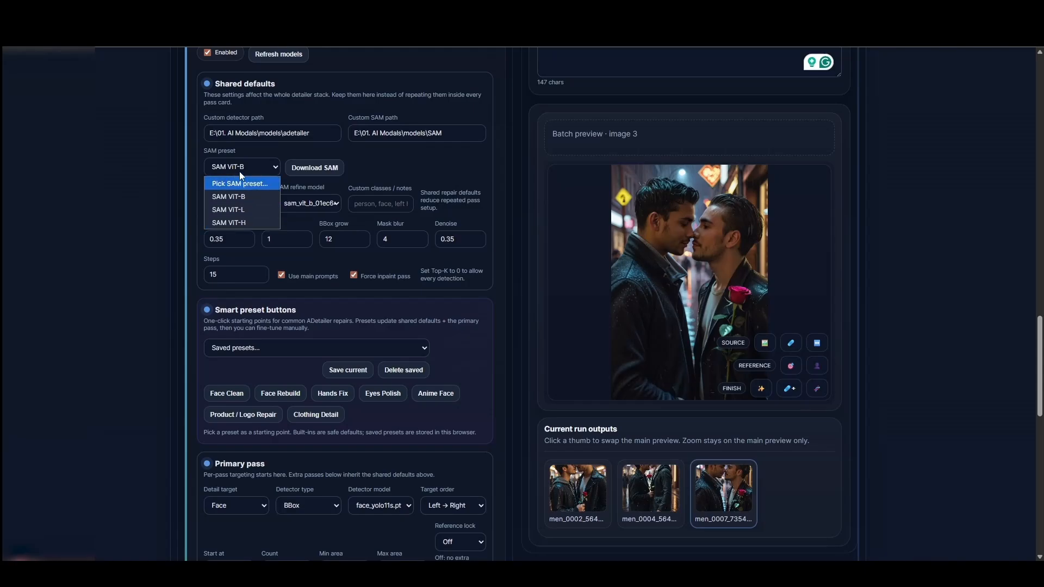
pyautogui.click(264, 166)
pyautogui.click(259, 166)
pyautogui.click(243, 179)
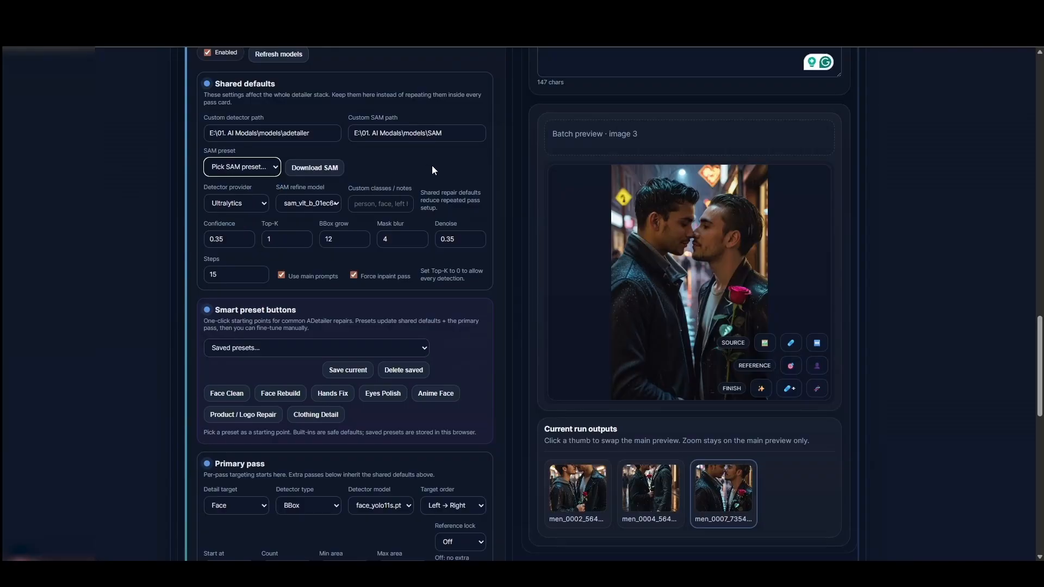
# Choose sam_vit_b_01ec64.pth as the SAM refine model and Ultralytics as the detector provider
pyautogui.click(318, 203)
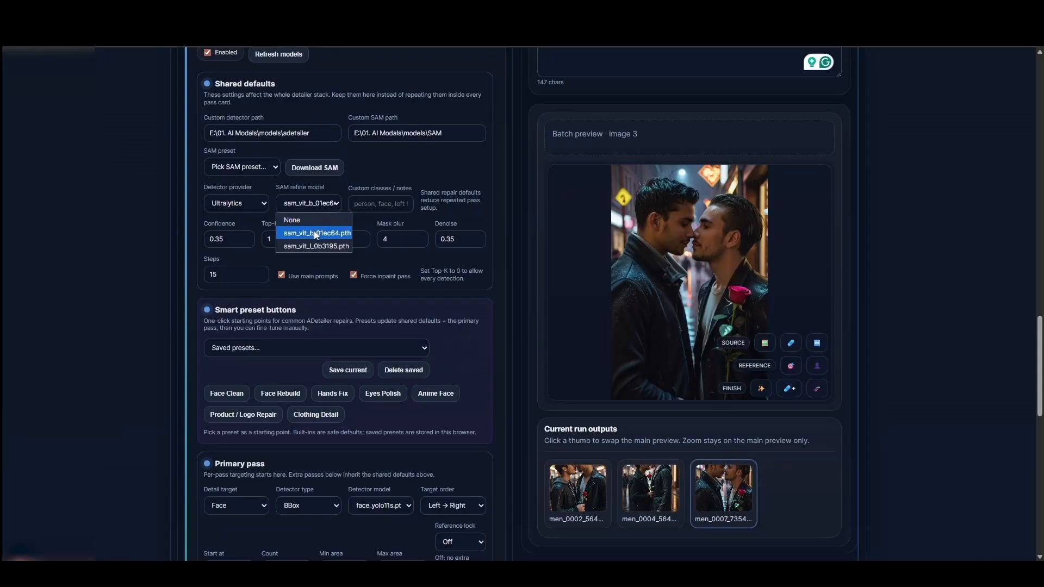
pyautogui.click(321, 234)
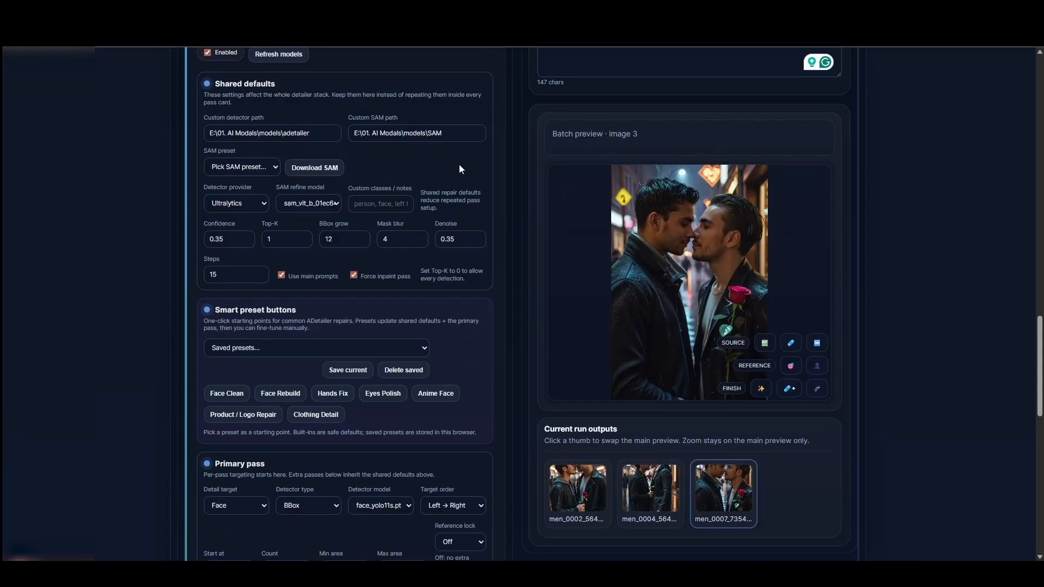
pyautogui.click(220, 207)
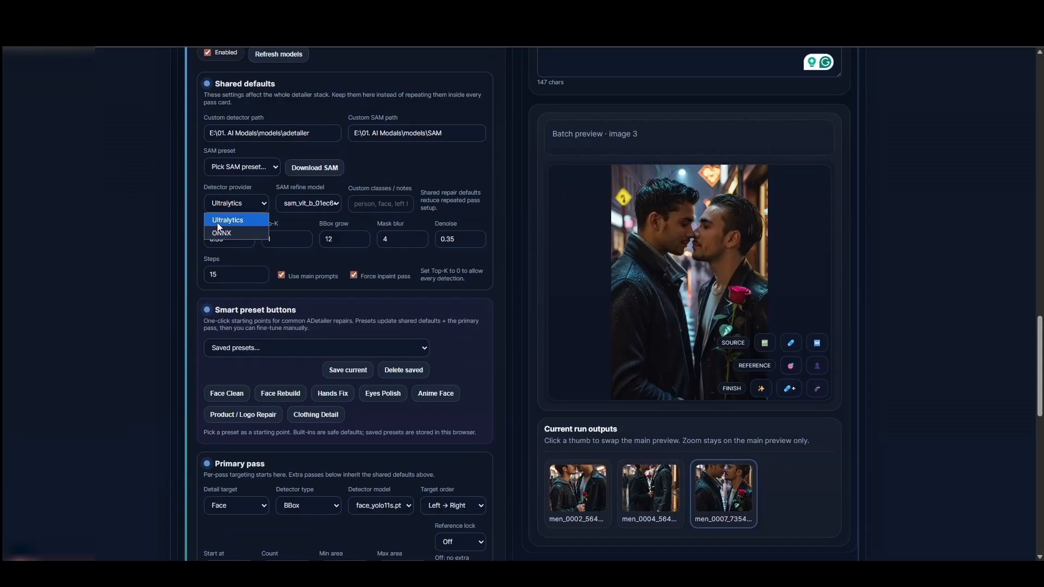
pyautogui.click(220, 220)
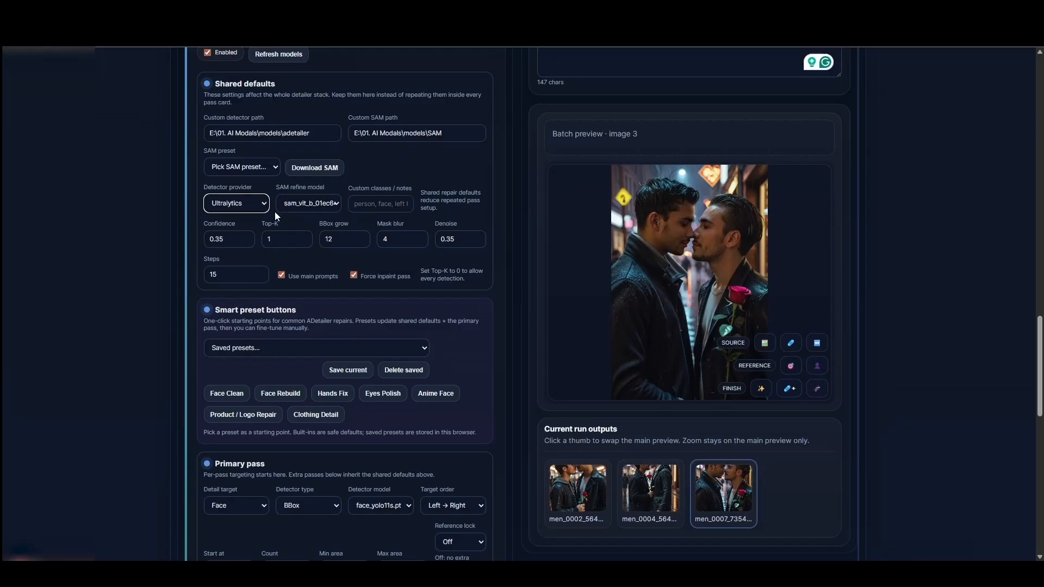
# Examine the Confidence and Top-K shared defaults, the smart presets and the primary pass settings
pyautogui.click(228, 237)
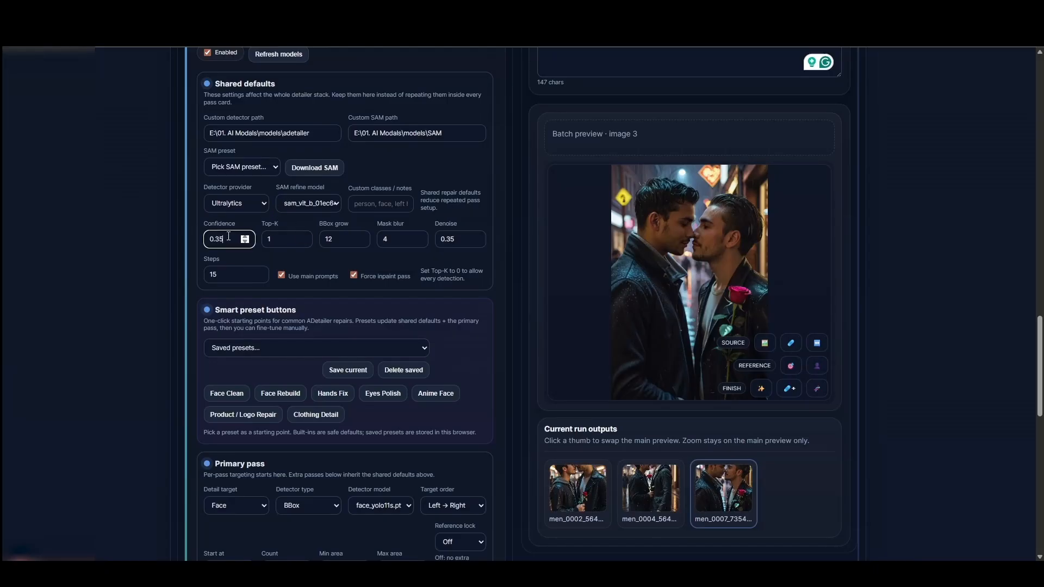
pyautogui.click(274, 238)
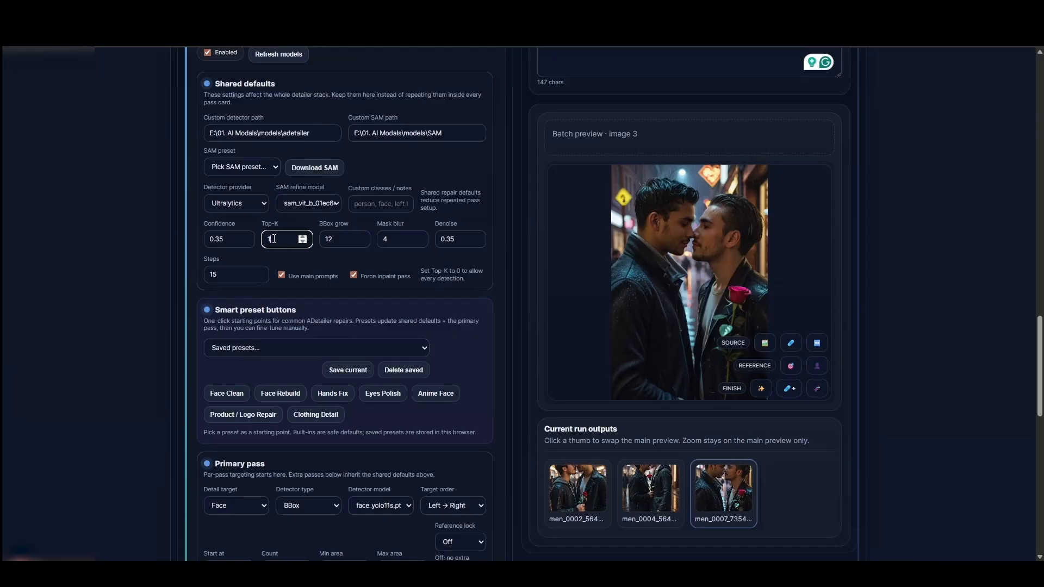
pyautogui.click(312, 157)
pyautogui.moveTo(204, 81); pyautogui.dragTo(482, 278)
pyautogui.scroll(-4, 516, 217)
pyautogui.scroll(-3, 514, 214)
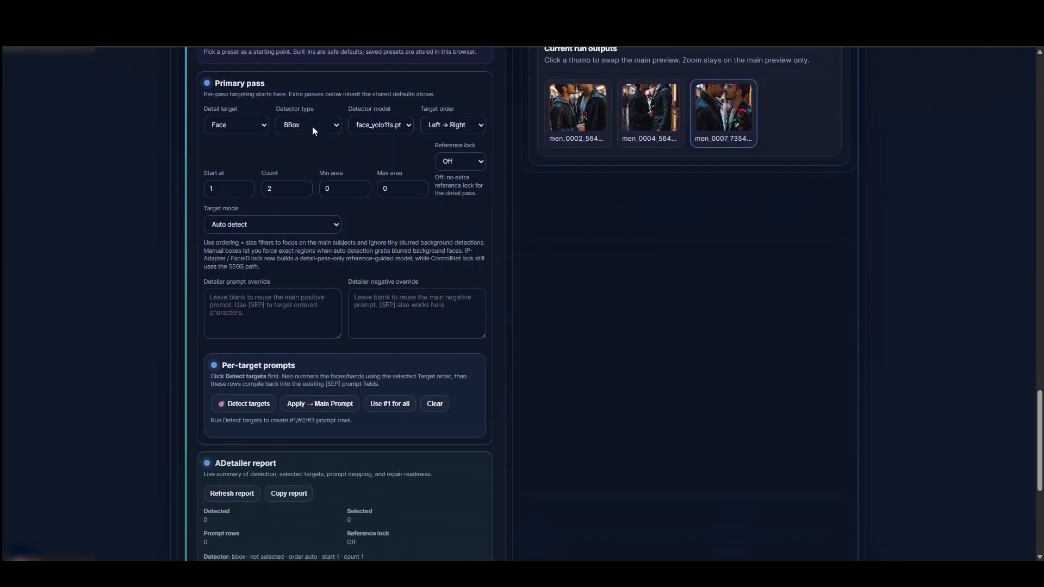
pyautogui.scroll(-3, 317, 160)
pyautogui.scroll(9, 224, 243)
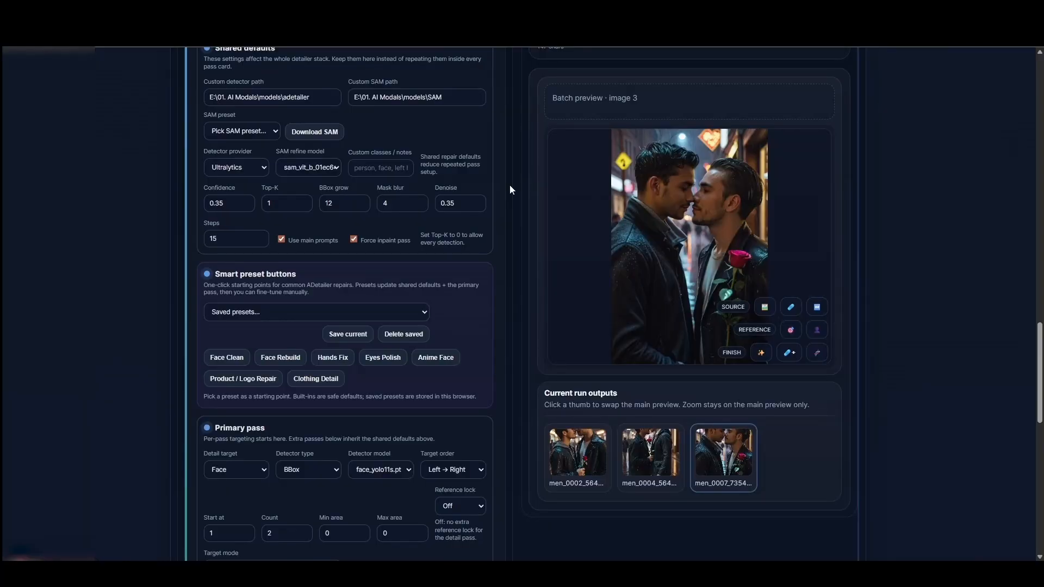
pyautogui.scroll(-4, 509, 185)
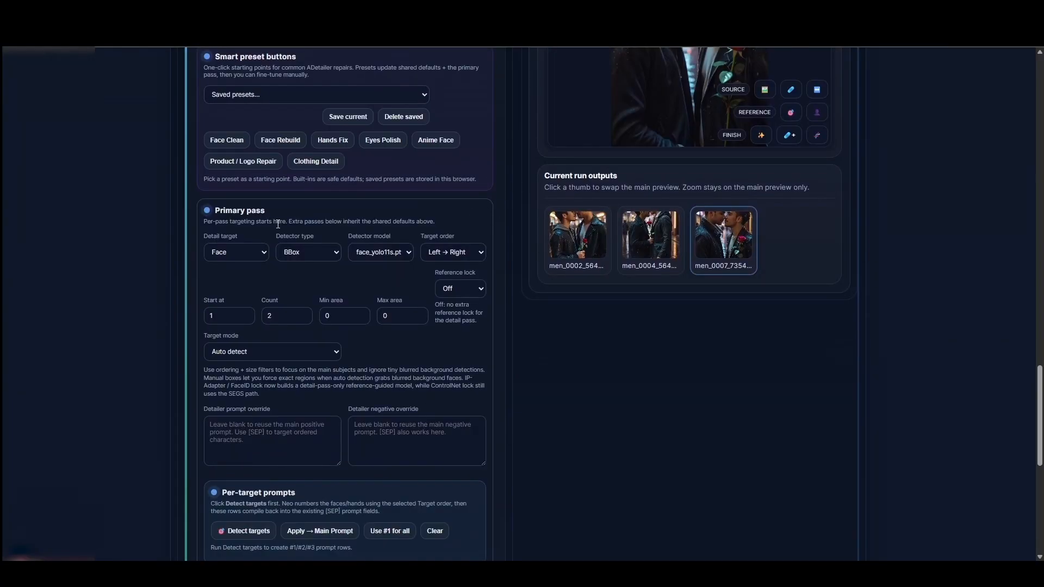
# Set the primary pass to detail target Face, detector model face_yolo11s.pt and target order Left → Right
pyautogui.click(233, 252)
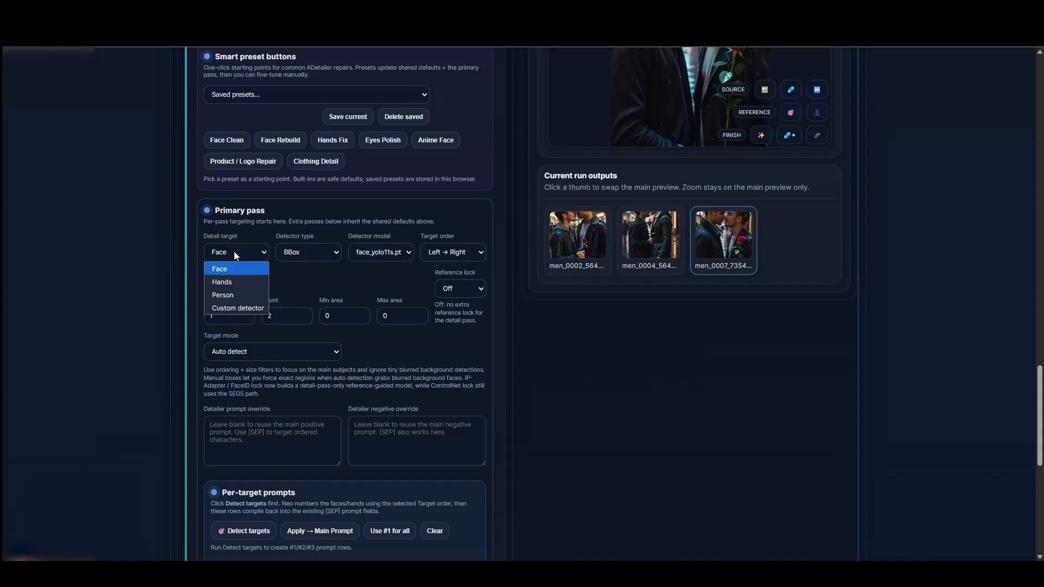
pyautogui.click(230, 271)
pyautogui.scroll(4, 652, 182)
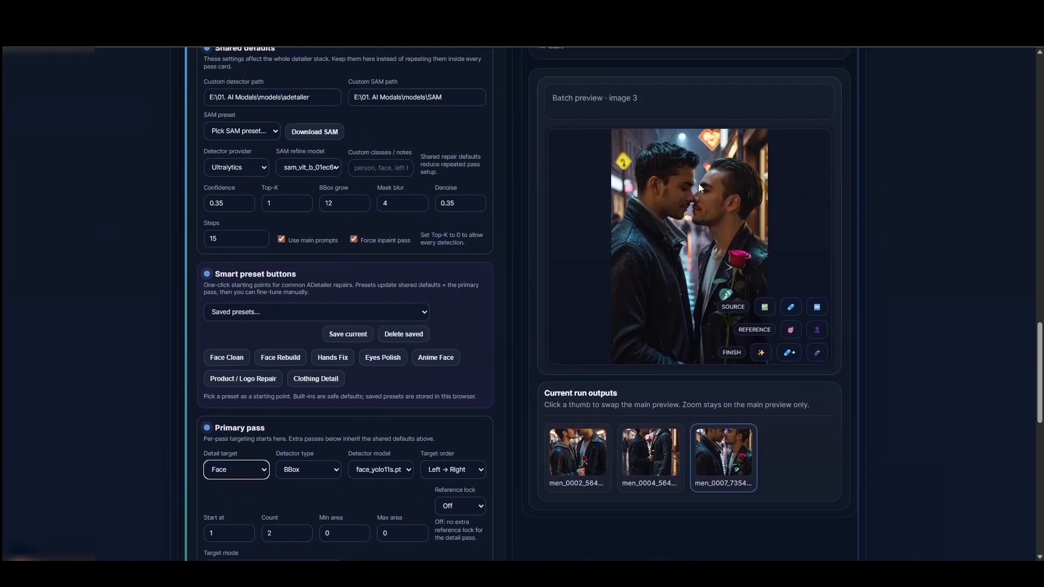
pyautogui.scroll(-5, 679, 218)
pyautogui.click(381, 197)
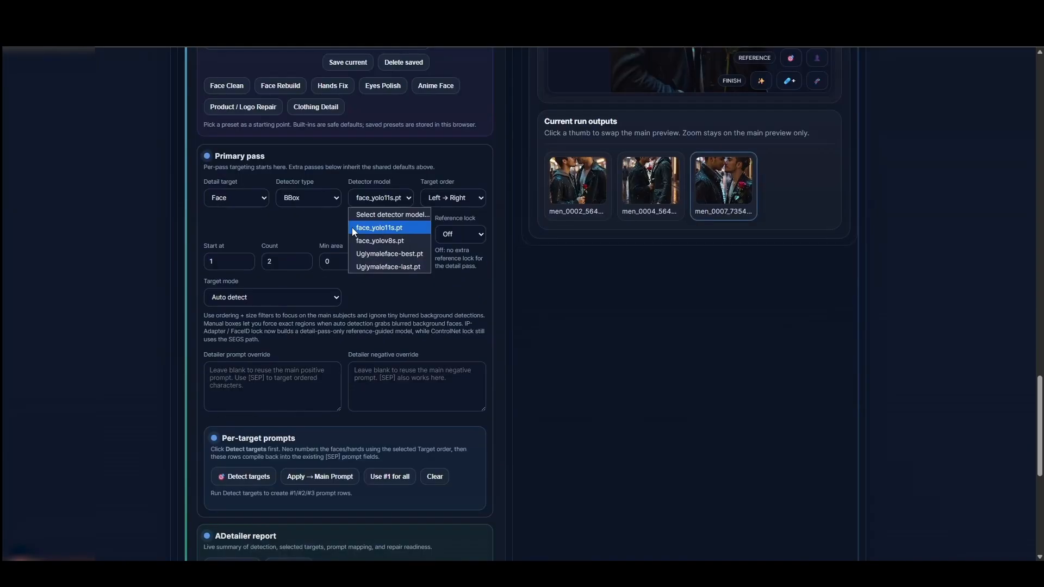
pyautogui.click(371, 230)
pyautogui.click(466, 199)
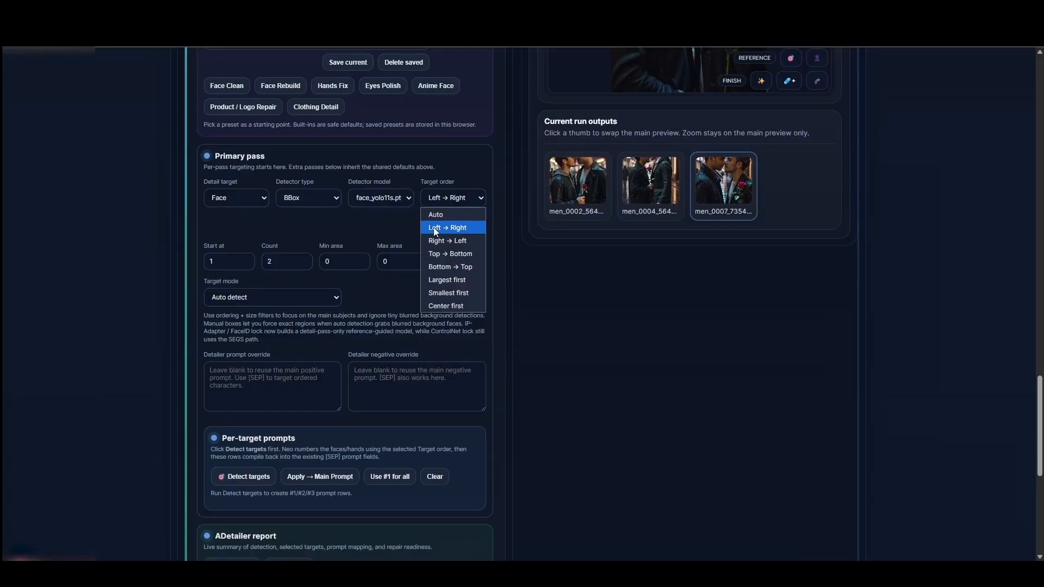
pyautogui.click(435, 231)
pyautogui.scroll(4, 503, 198)
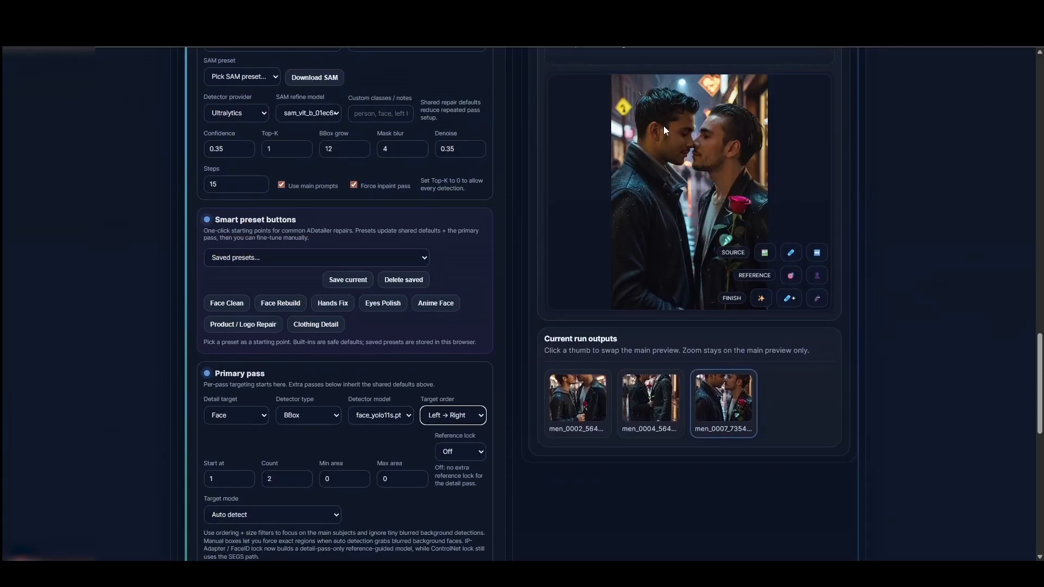
# Check the primary pass Start at and Count values against the faces in the third image's preview
pyautogui.scroll(-4, 520, 231)
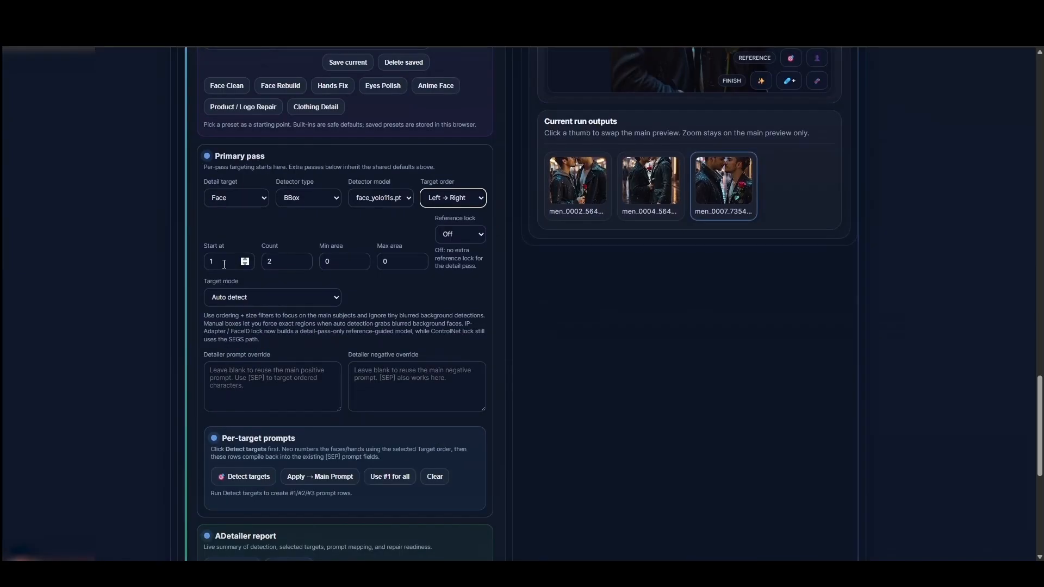
pyautogui.click(226, 265)
pyautogui.click(264, 262)
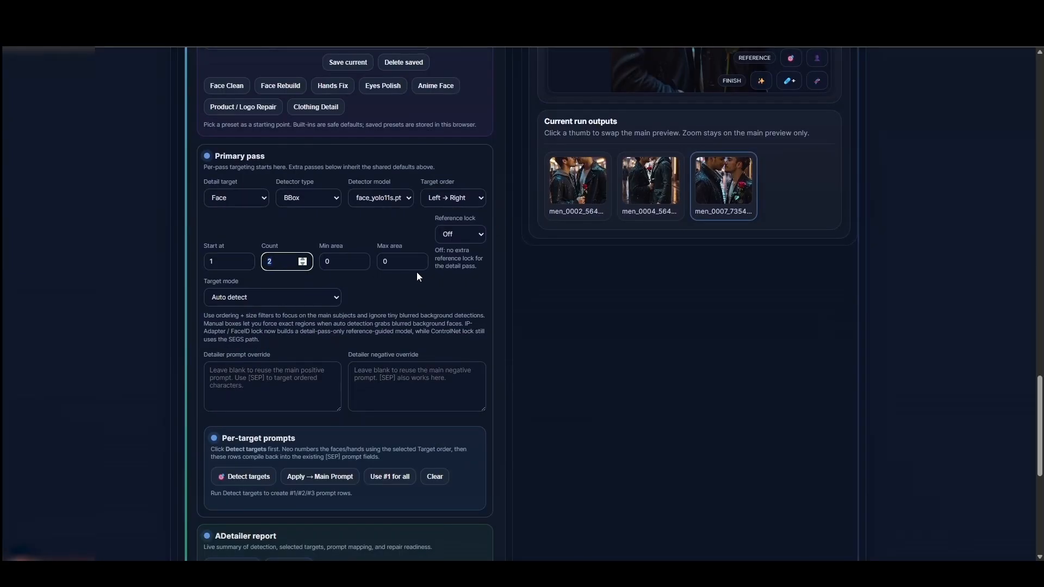
pyautogui.scroll(3, 509, 255)
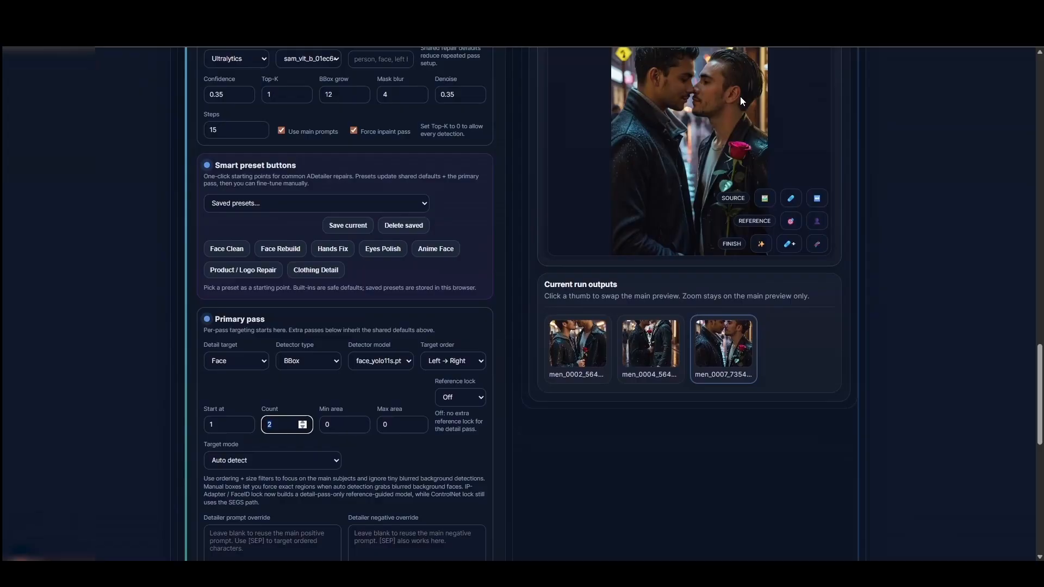
pyautogui.scroll(1, 658, 103)
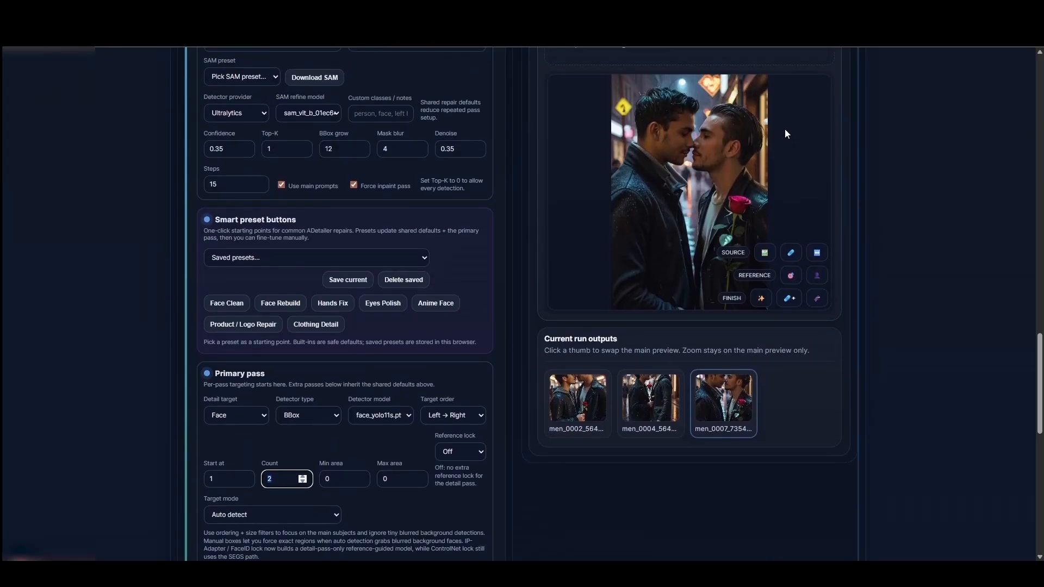
pyautogui.scroll(-2, 275, 379)
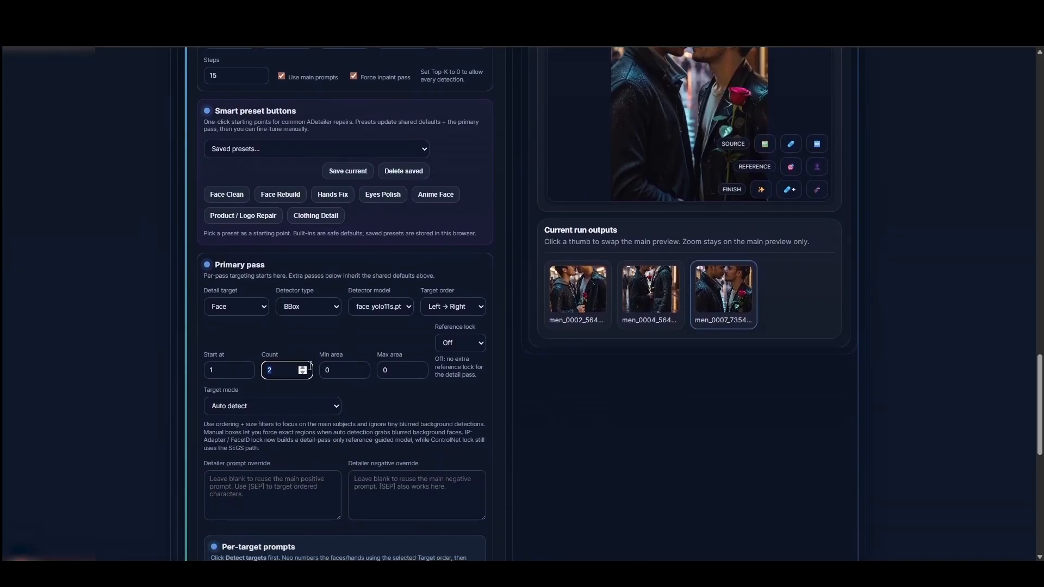
pyautogui.click(546, 363)
pyautogui.scroll(1, 442, 358)
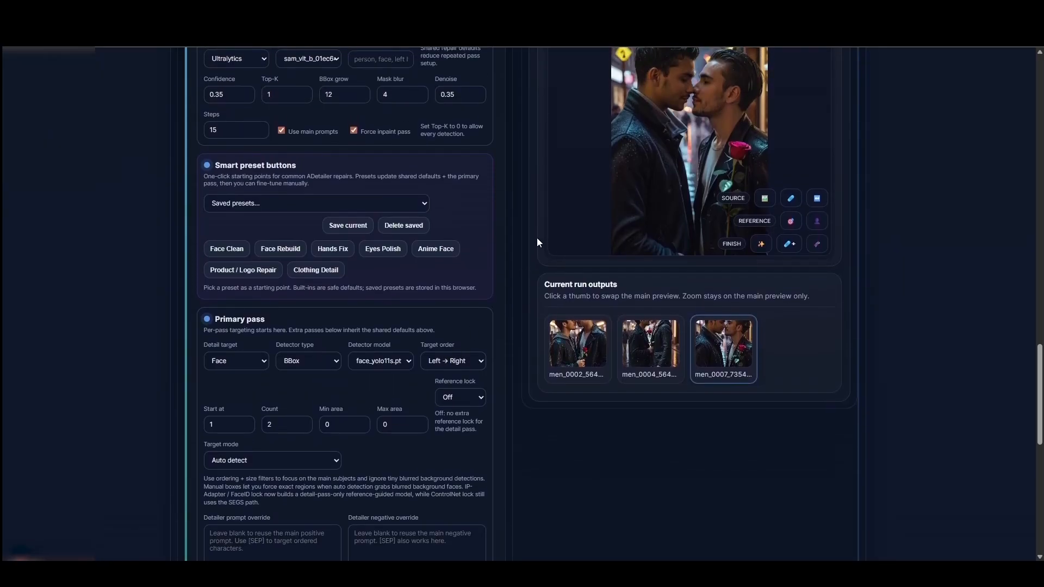
pyautogui.scroll(1, 684, 110)
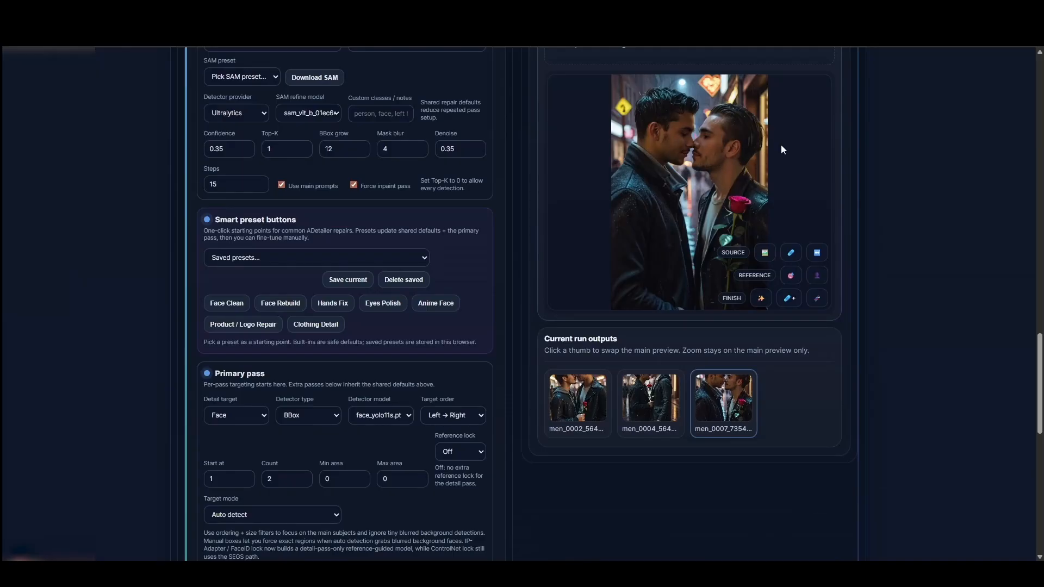
# Fill the primary pass's detailer prompt override with "asian man [SEP]" and, further down, "Sri Lankan man [SEP]"
pyautogui.scroll(-6, 526, 333)
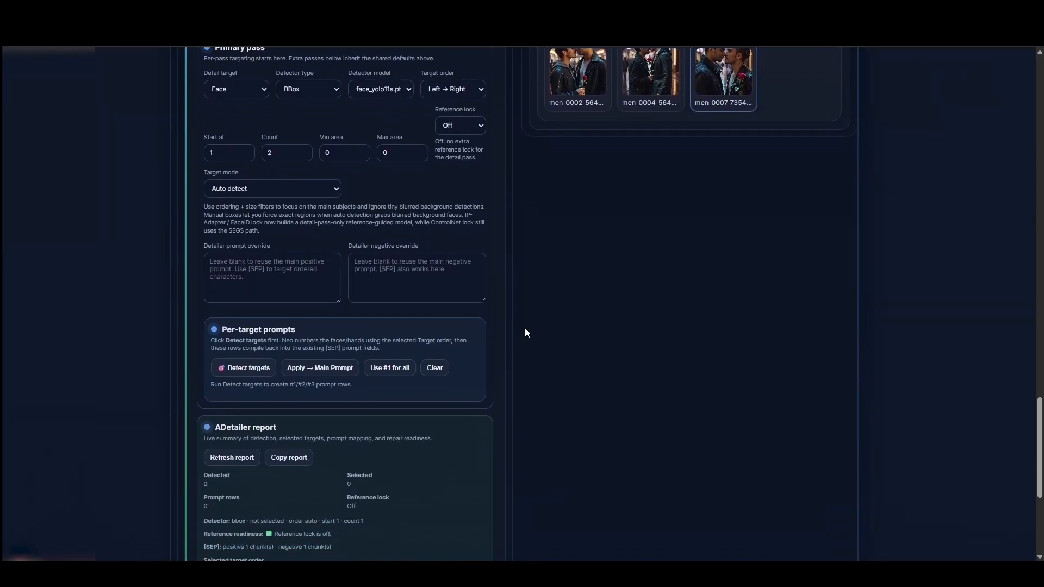
pyautogui.click(289, 278)
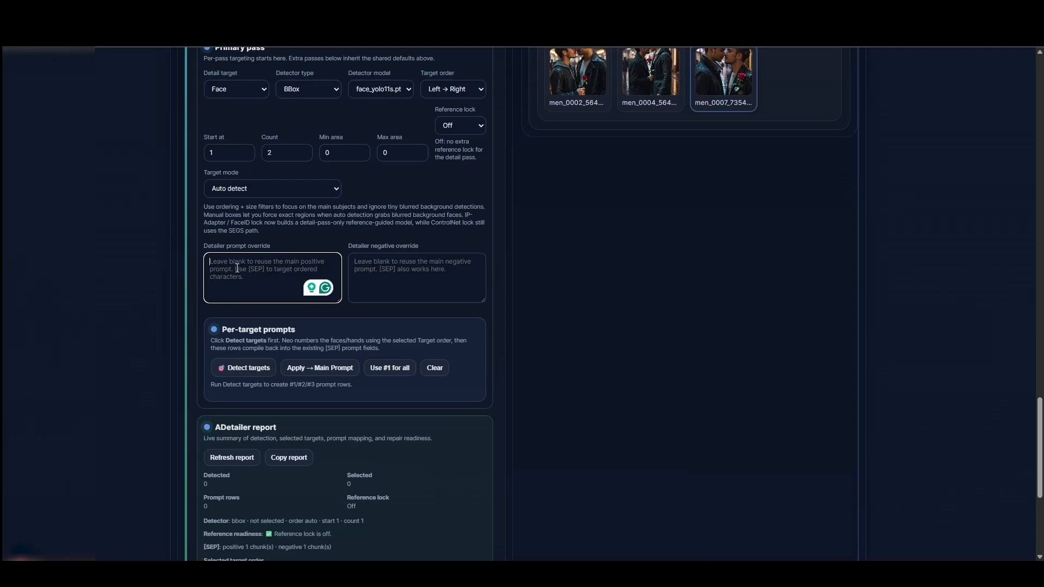
pyautogui.write('Indian man [SEP]')
pyautogui.moveTo(270, 266); pyautogui.dragTo(201, 266)
pyautogui.hotkey('ctrl', 'c')
pyautogui.click(273, 261)
pyautogui.press('Return')
pyautogui.hotkey('ctrl', 'v')
pyautogui.moveTo(244, 279); pyautogui.dragTo(259, 279)
# Run the Finish ADetailer repair on image 3, view the enlarged result and close the preview
pyautogui.scroll(7, 537, 321)
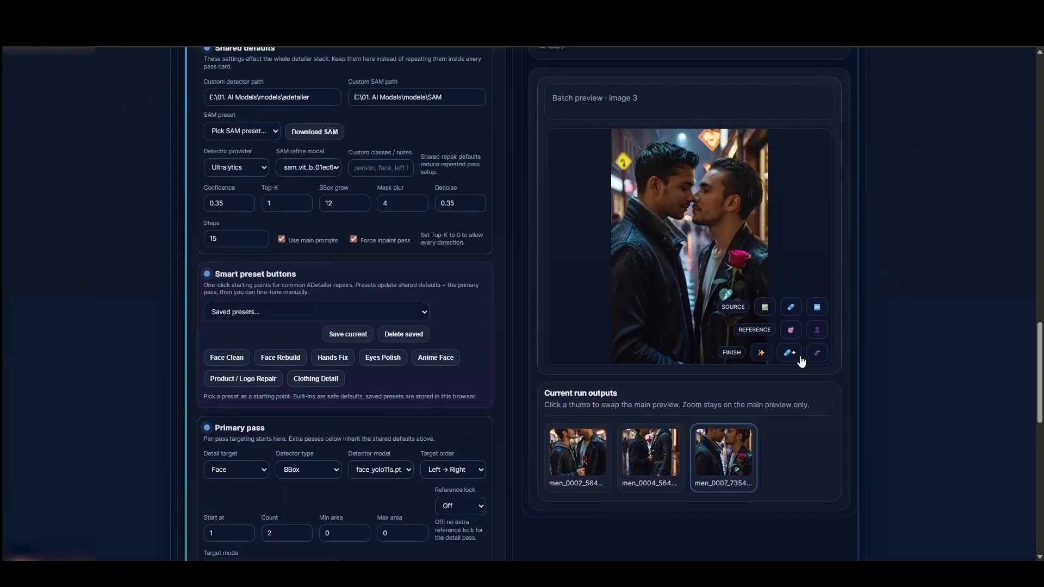
pyautogui.scroll(3, 481, 262)
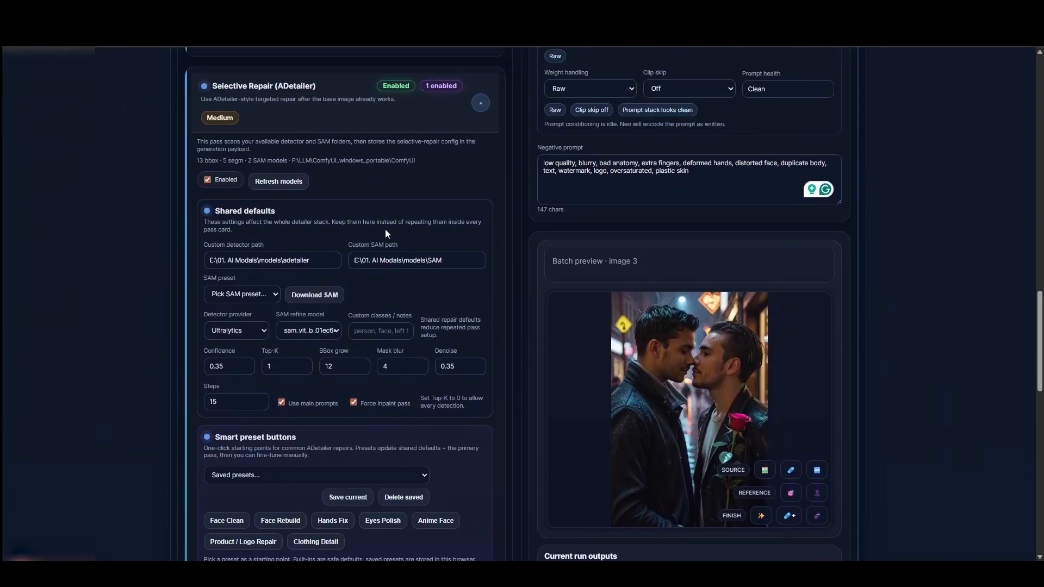
pyautogui.scroll(-8, 385, 233)
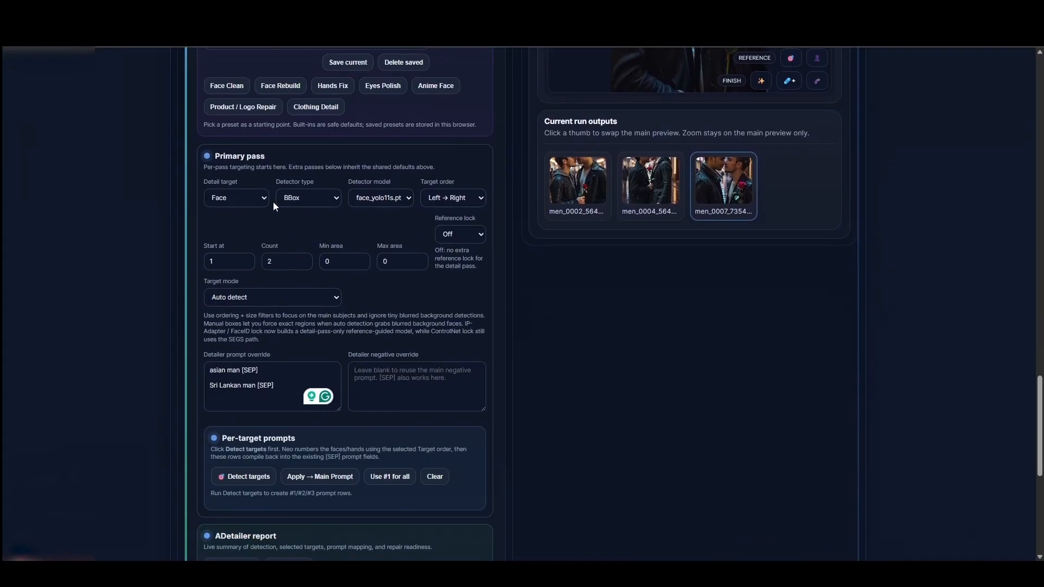
pyautogui.scroll(5, 523, 305)
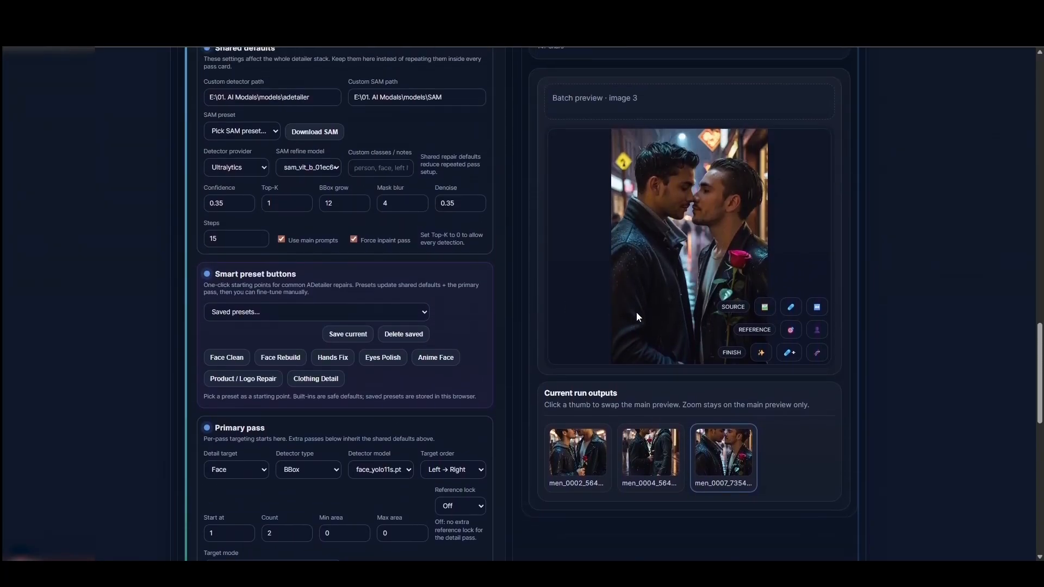
pyautogui.click(789, 353)
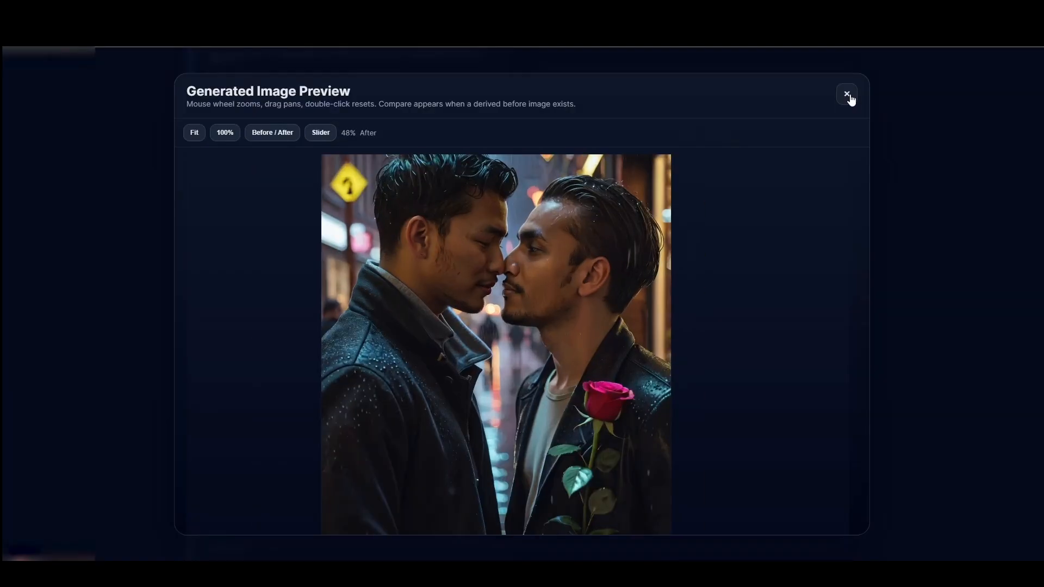
pyautogui.click(849, 99)
# Disable the Selective Repair (ADetailer) pass
pyautogui.scroll(3, 897, 236)
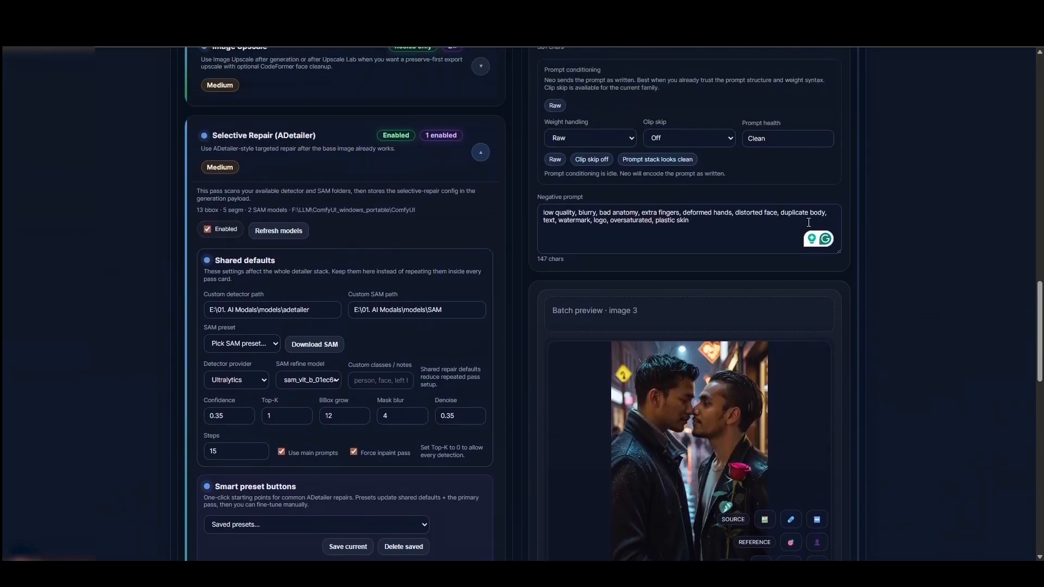
pyautogui.click(219, 229)
pyautogui.scroll(5, 490, 189)
pyautogui.scroll(-1, 497, 191)
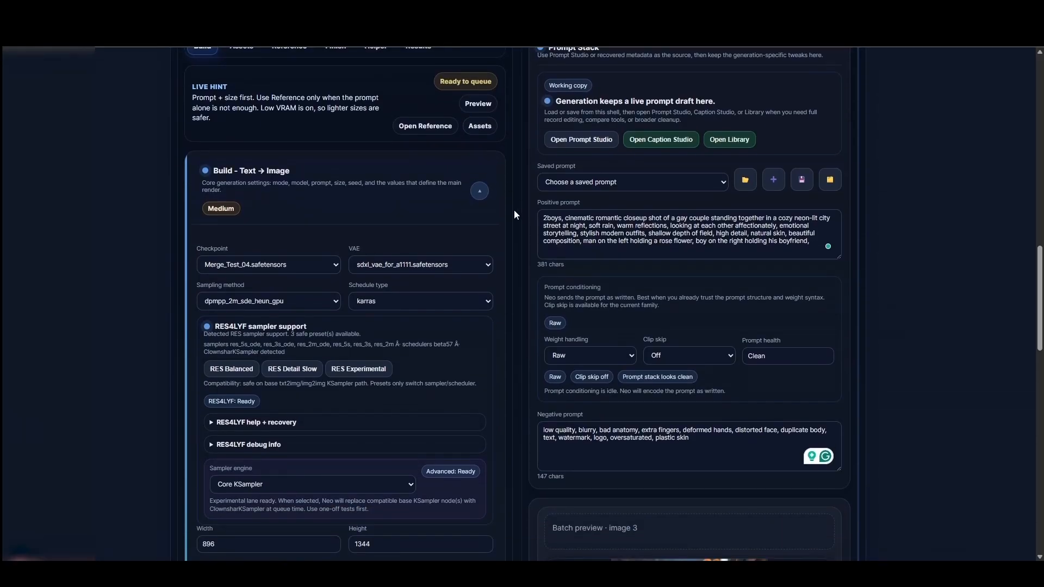
# Open Assets, look through its modules and examine the Tag Assist helper image, threshold and filter settings
pyautogui.scroll(2, 514, 209)
pyautogui.click(239, 156)
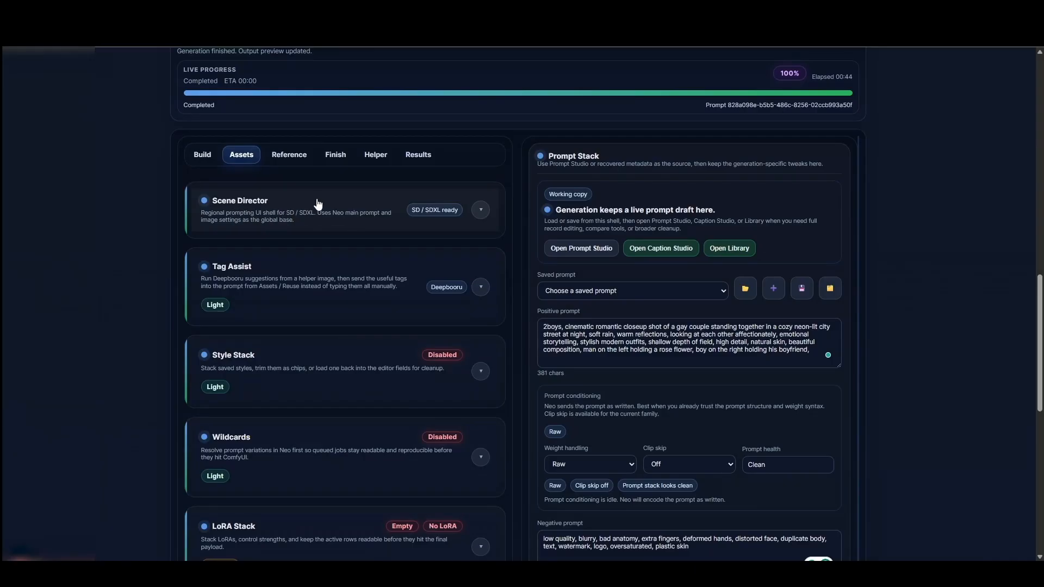
pyautogui.scroll(-2, 318, 204)
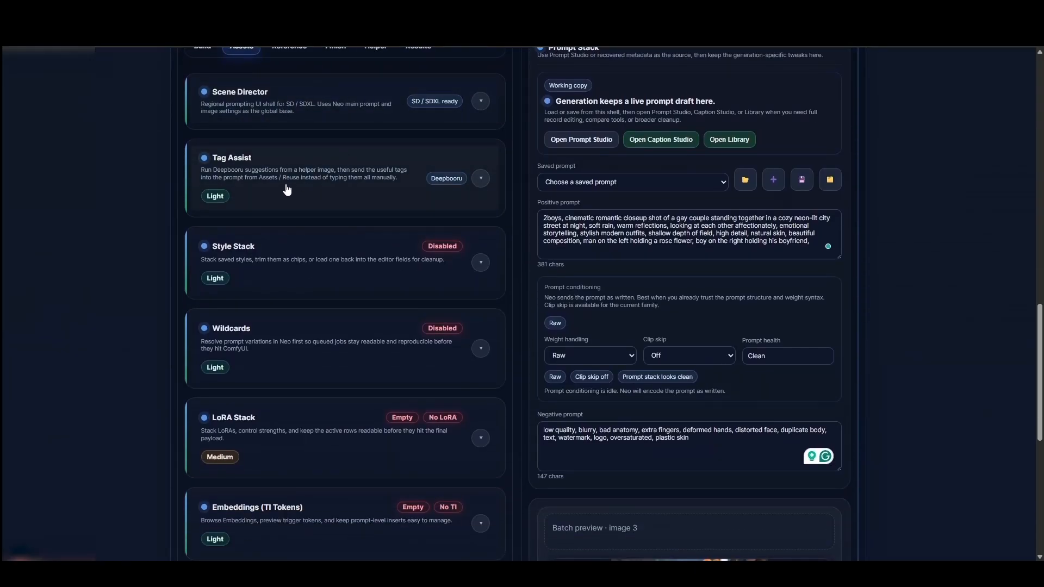
pyautogui.scroll(-1, 324, 152)
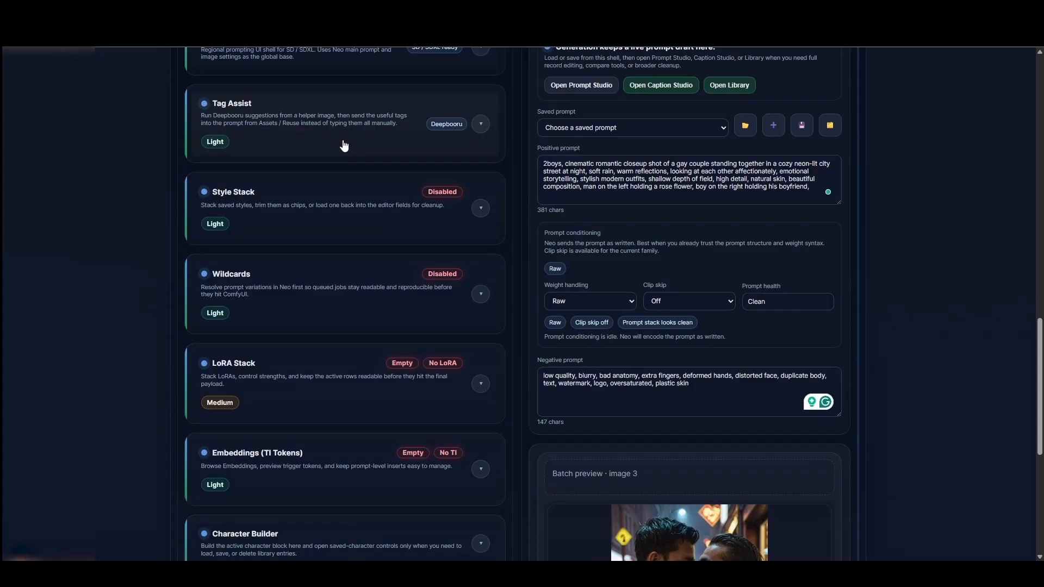
pyautogui.scroll(2, 342, 147)
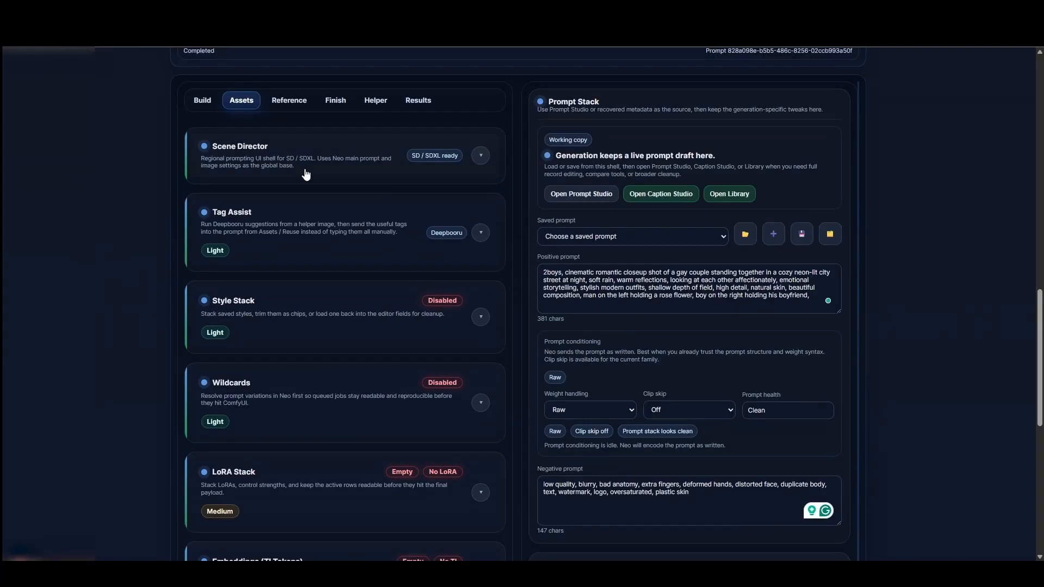
pyautogui.click(286, 225)
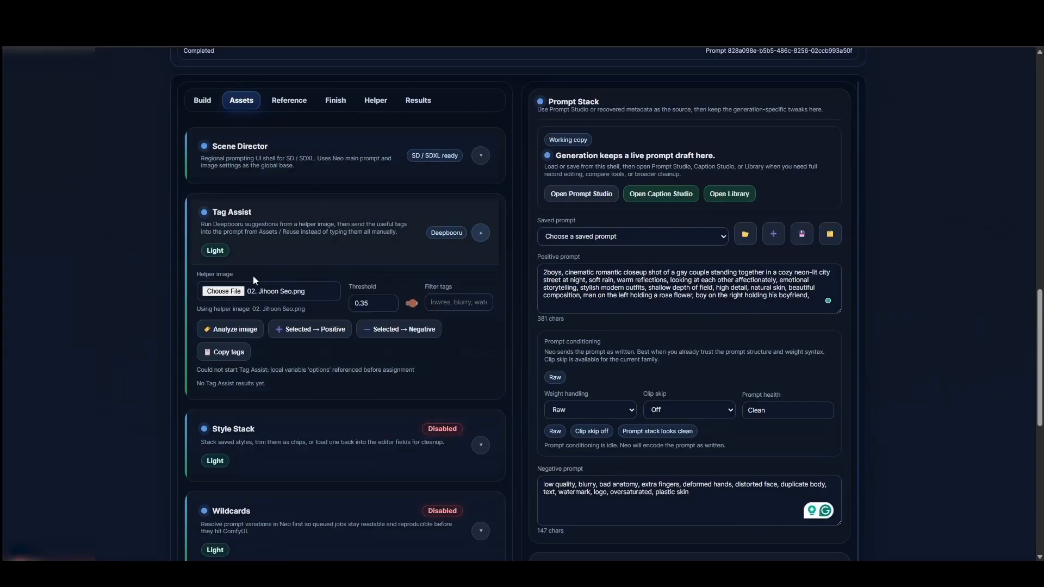
pyautogui.scroll(3, 295, 267)
pyautogui.scroll(-2, 295, 267)
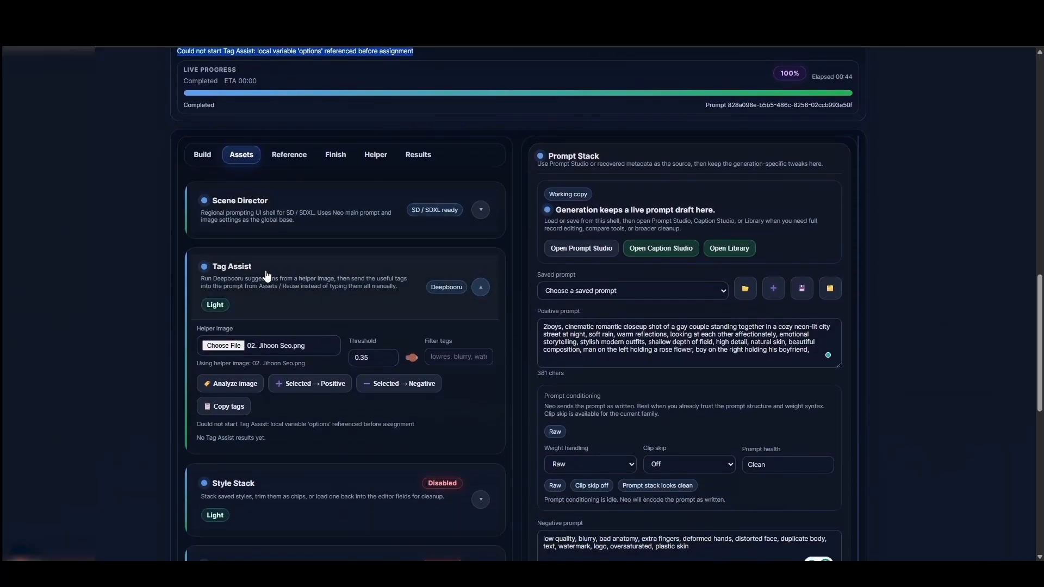
pyautogui.click(263, 277)
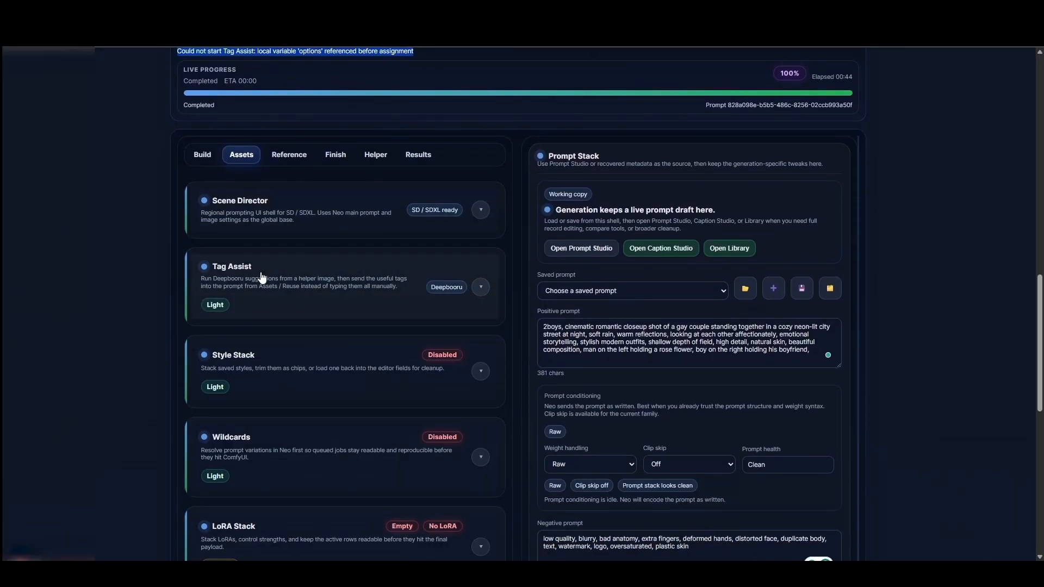
# Examine the Style Stack's pass options, style search and style library choices
pyautogui.scroll(-2, 262, 271)
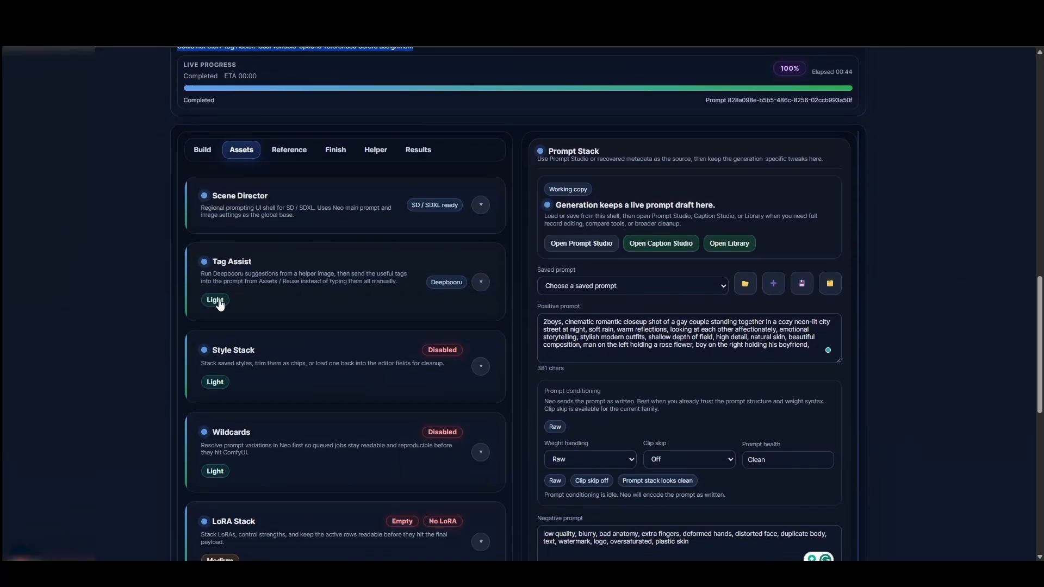
pyautogui.click(261, 271)
pyautogui.click(308, 320)
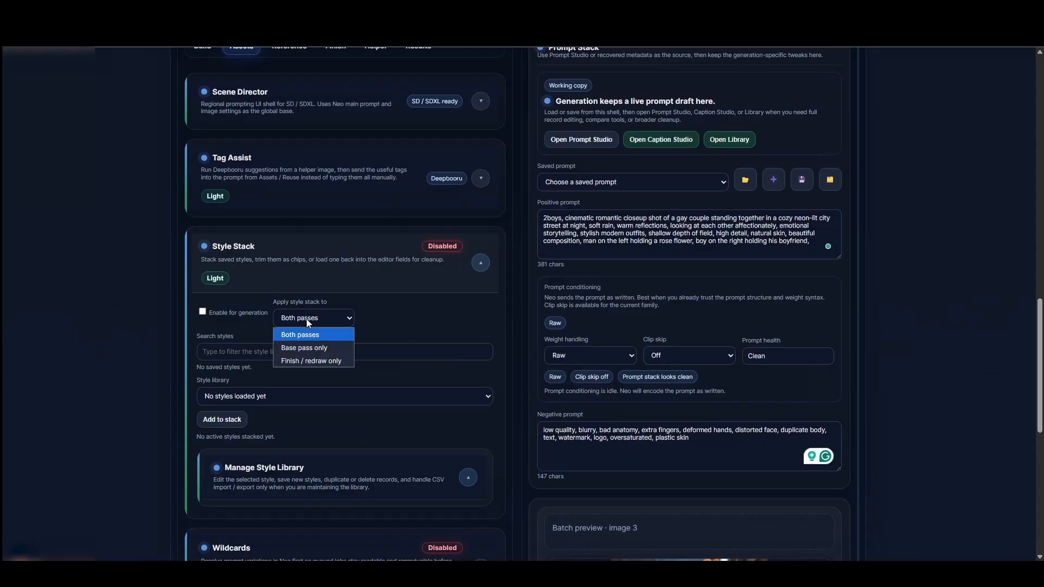
pyautogui.click(305, 324)
pyautogui.click(304, 322)
pyautogui.click(256, 352)
pyautogui.click(229, 398)
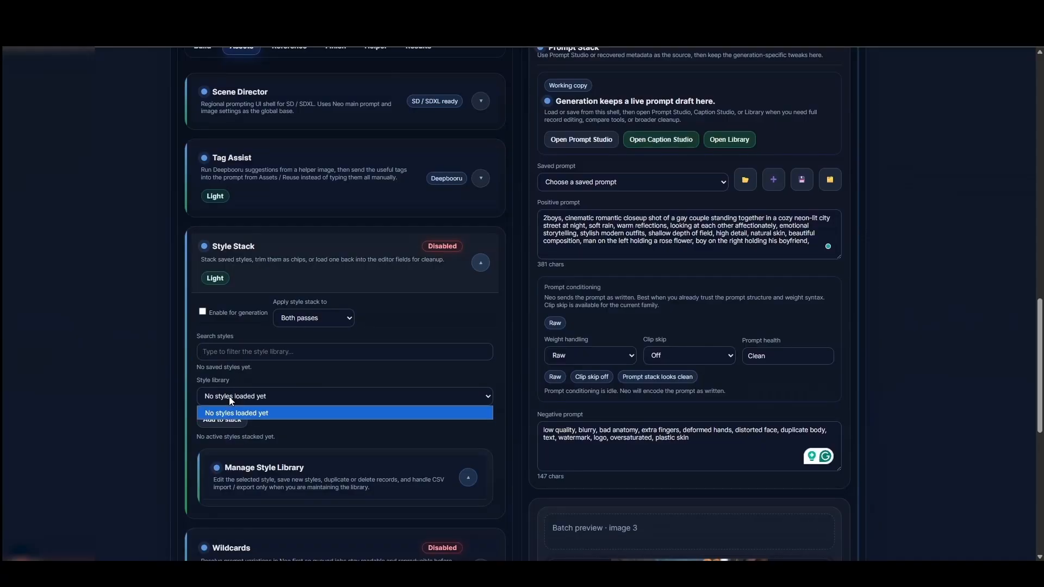
pyautogui.click(229, 399)
# Examine the name, positive and negative fields in Manage Style Library, and collapse it and the Style Stack
pyautogui.click(267, 474)
pyautogui.scroll(-3, 261, 413)
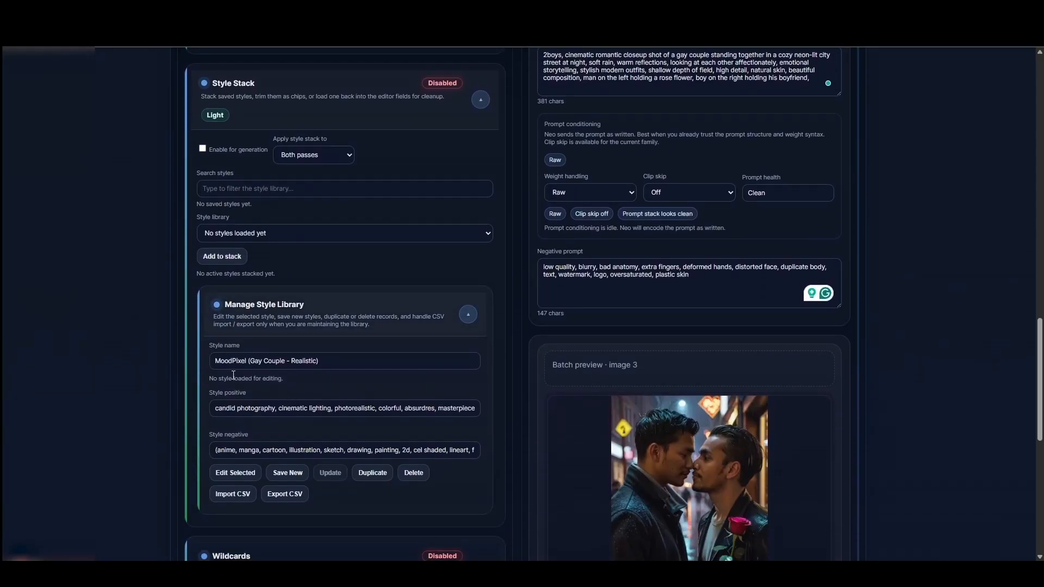
pyautogui.click(239, 363)
pyautogui.click(228, 405)
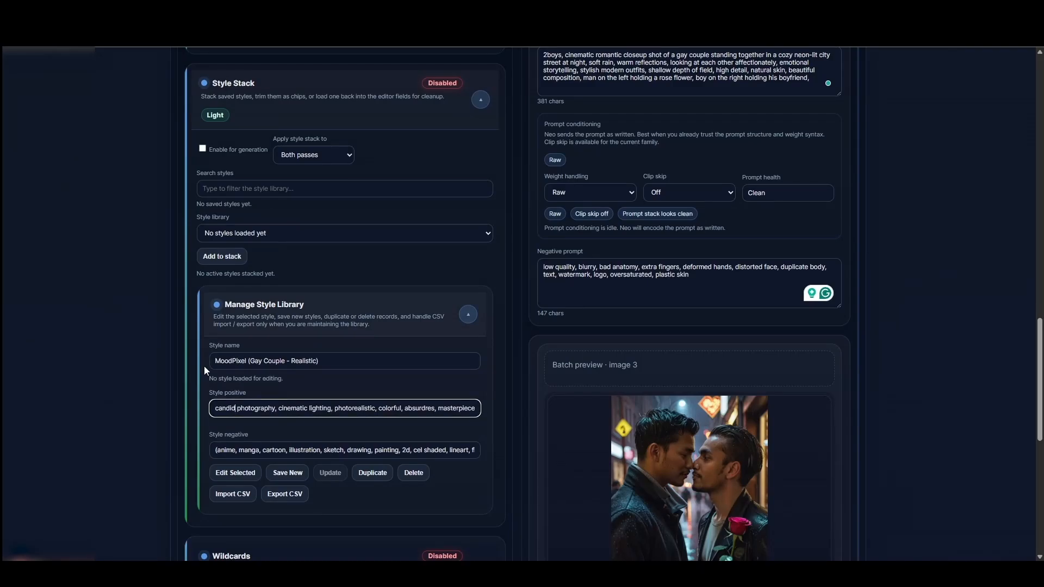
pyautogui.click(234, 304)
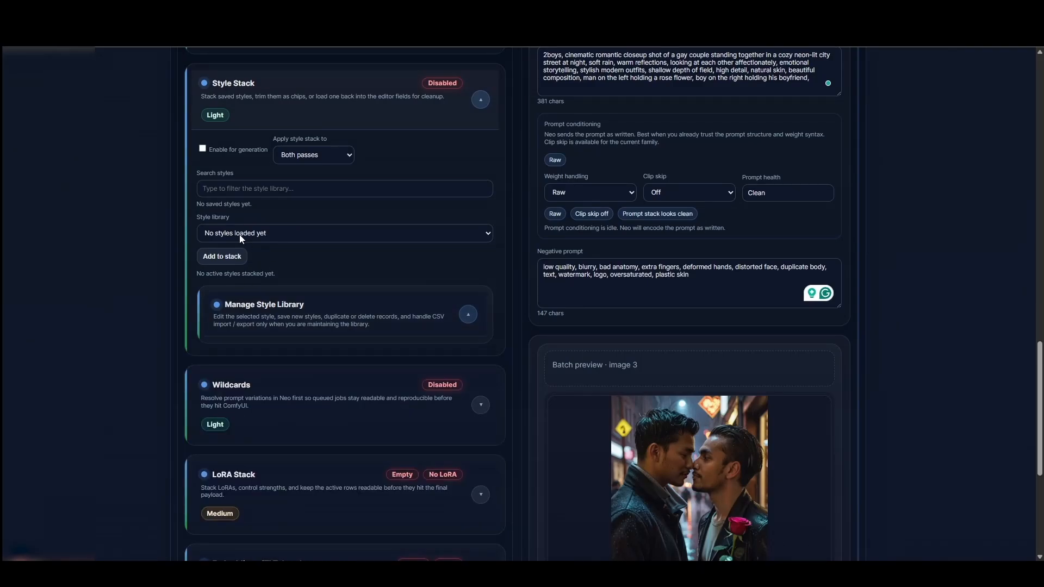
pyautogui.click(241, 117)
pyautogui.scroll(4, 359, 163)
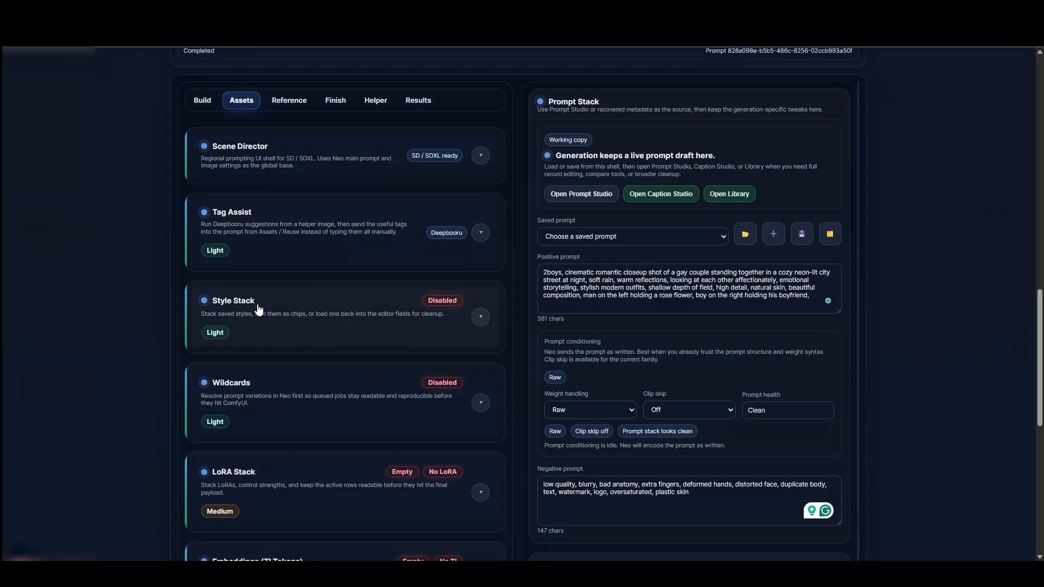
# Expand the Wildcards settings and switch Enable for generation on and back off
pyautogui.scroll(-2, 258, 310)
pyautogui.click(270, 290)
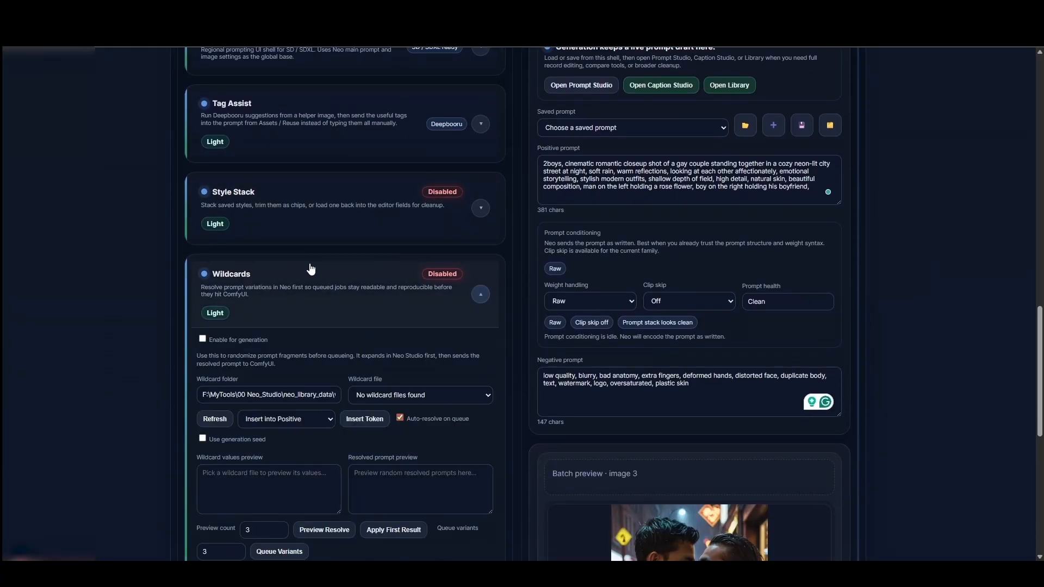
pyautogui.scroll(-3, 310, 269)
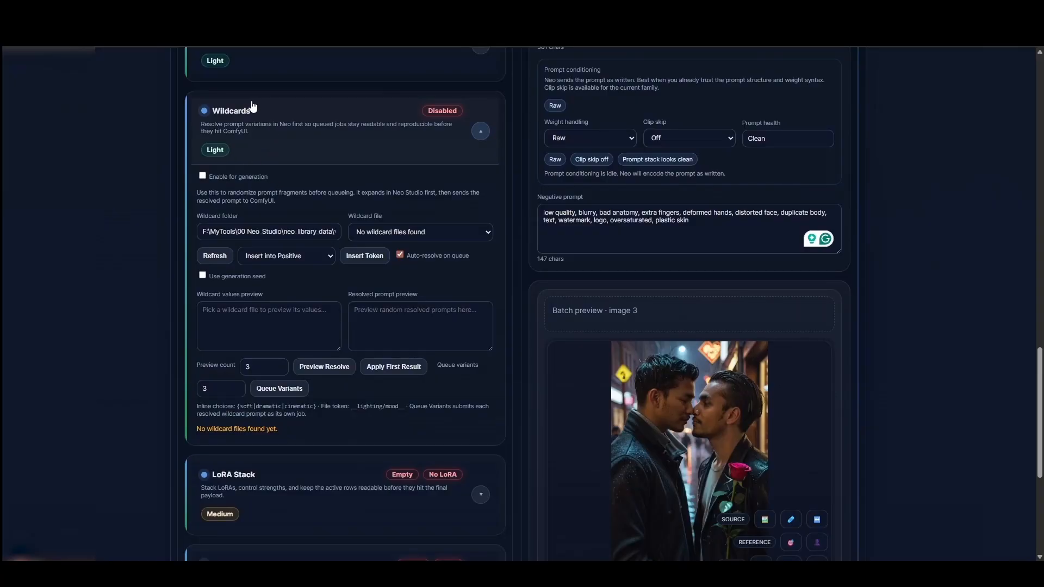
pyautogui.click(202, 175)
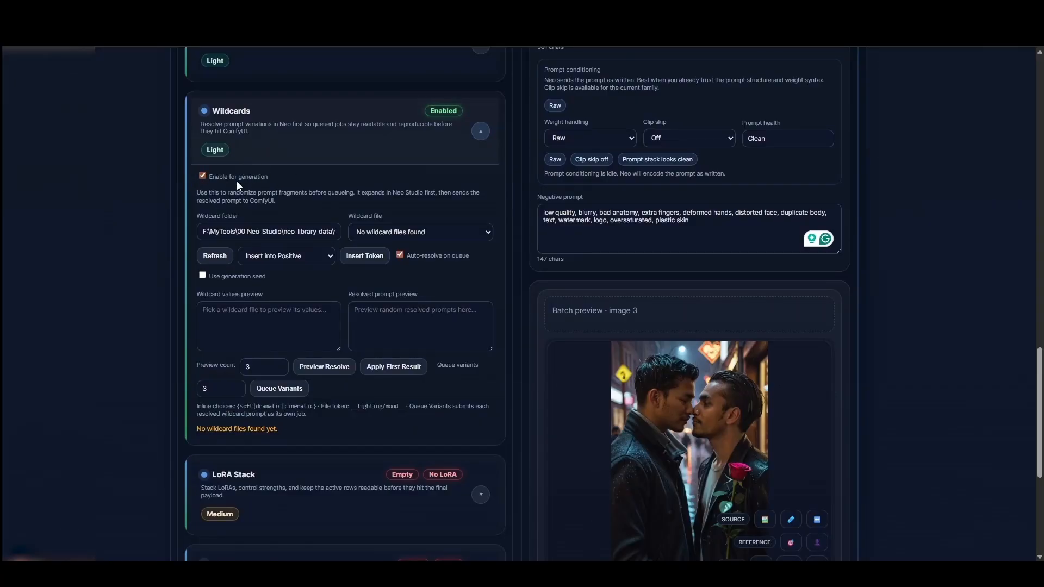
pyautogui.click(203, 175)
# Switch to File Explorer and copy the path of the wildcards folder inside Neo_Studio\neo_library_data
pyautogui.moveTo(203, 232); pyautogui.dragTo(369, 235)
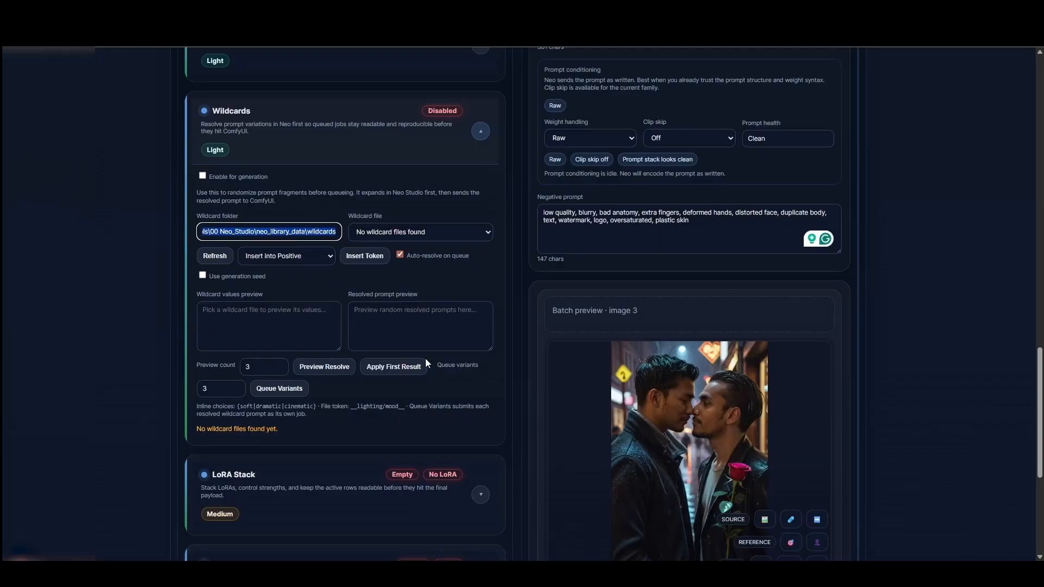
pyautogui.hotkey('alt', 'Tab')
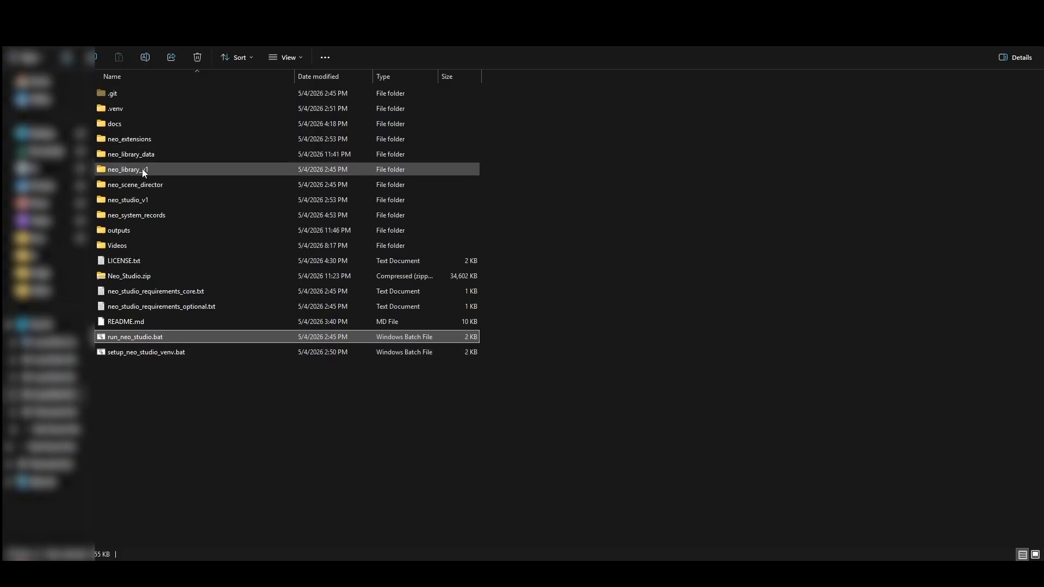
pyautogui.hotkey('alt', 'Up')
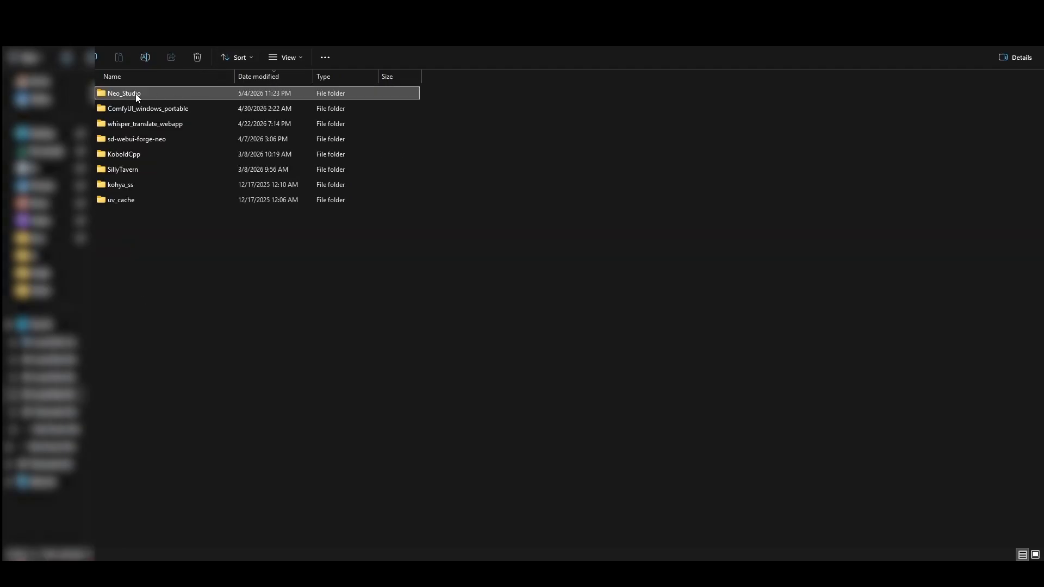
pyautogui.doubleClick(136, 95)
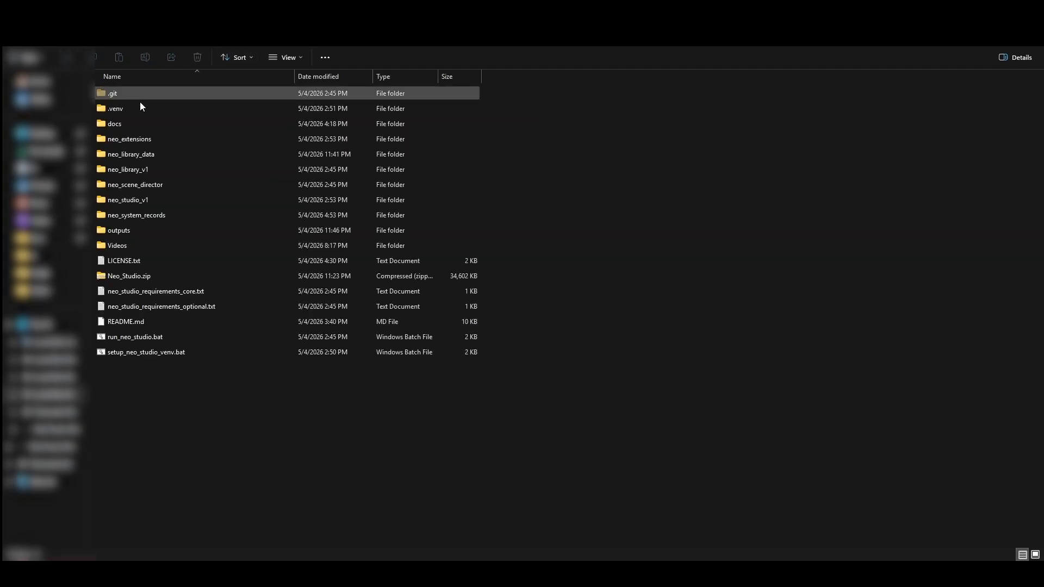
pyautogui.doubleClick(133, 155)
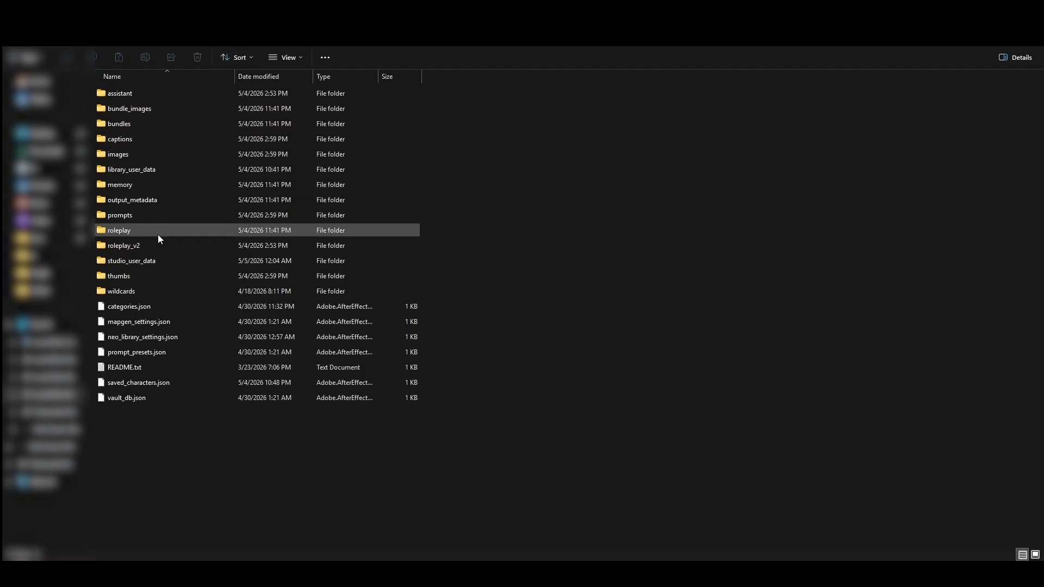
pyautogui.doubleClick(130, 289)
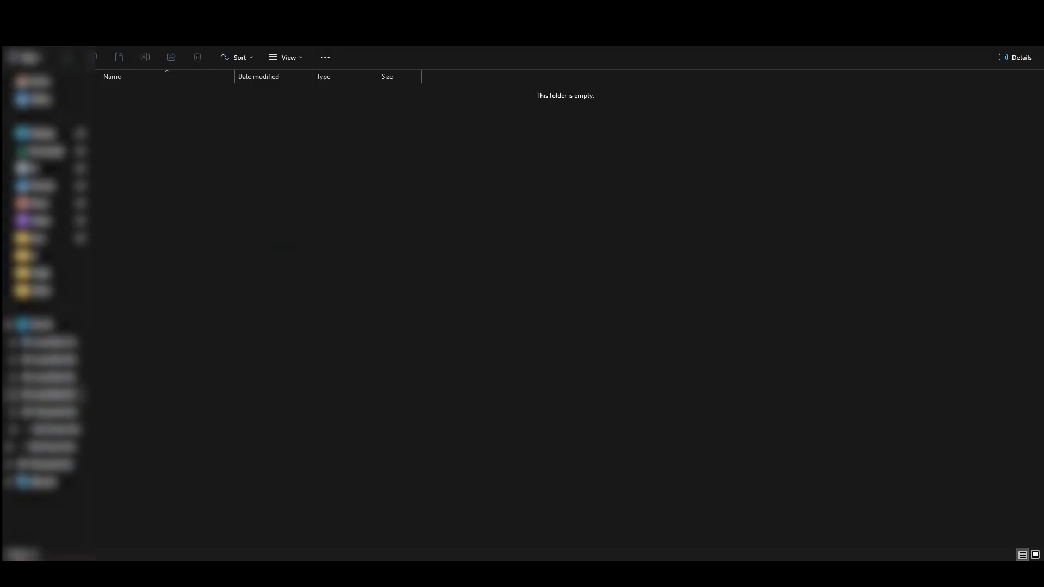
pyautogui.rightClick(157, 43)
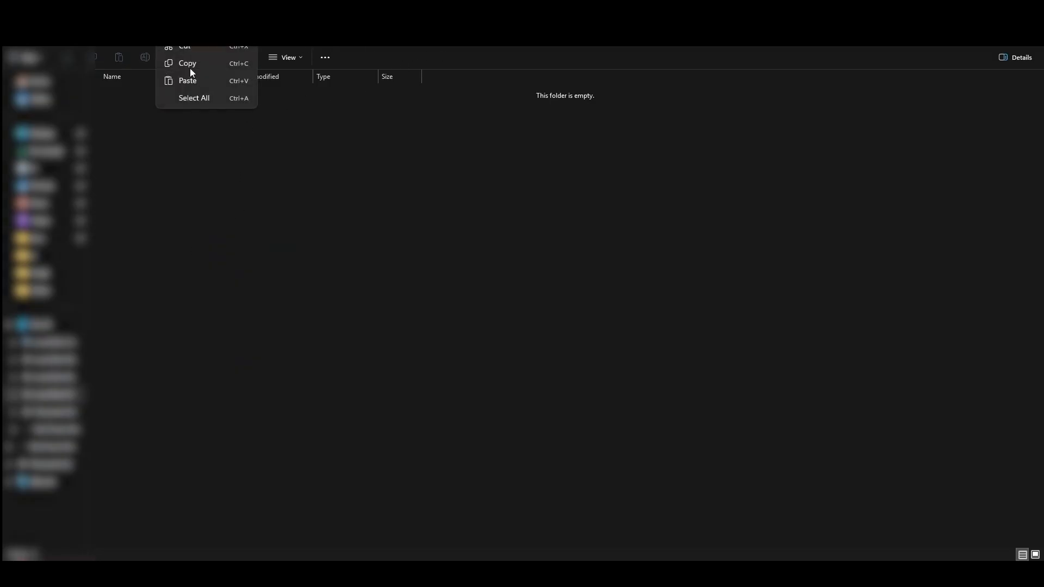
pyautogui.click(190, 64)
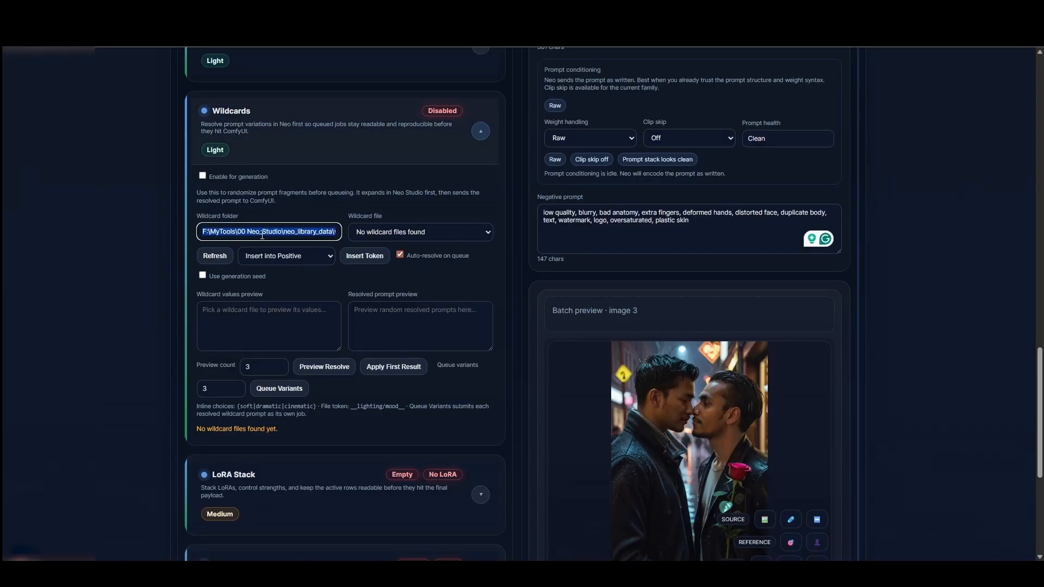
# Return to Neo Studio and set the wildcard folder to F:\LLM\Neo_Studio\neo_library_data\wildcards
pyautogui.rightClick(278, 232)
pyautogui.click(302, 327)
pyautogui.click(282, 205)
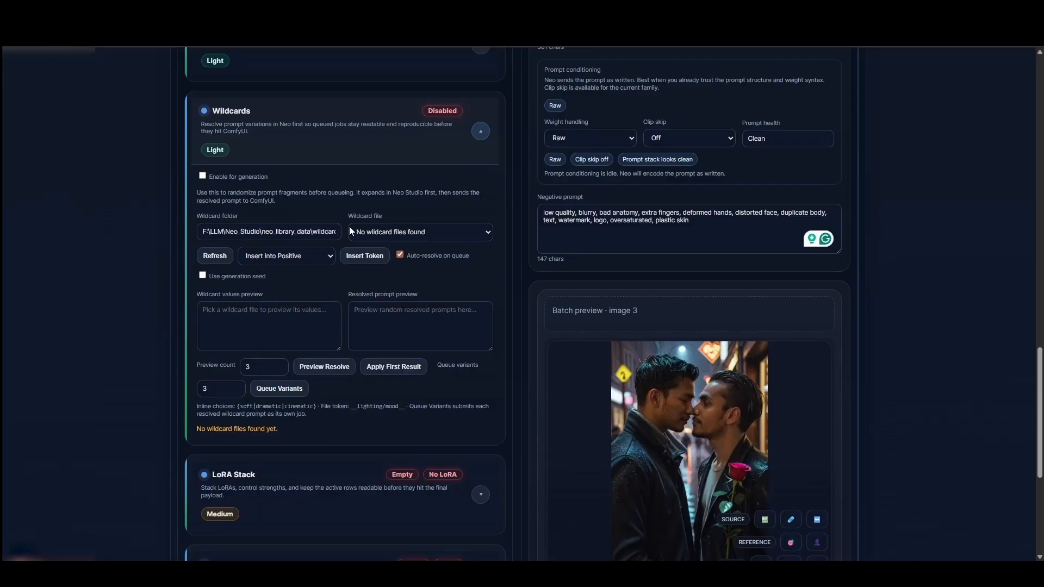
# Check the list of available wildcard files and collapse the Wildcards section
pyautogui.click(411, 234)
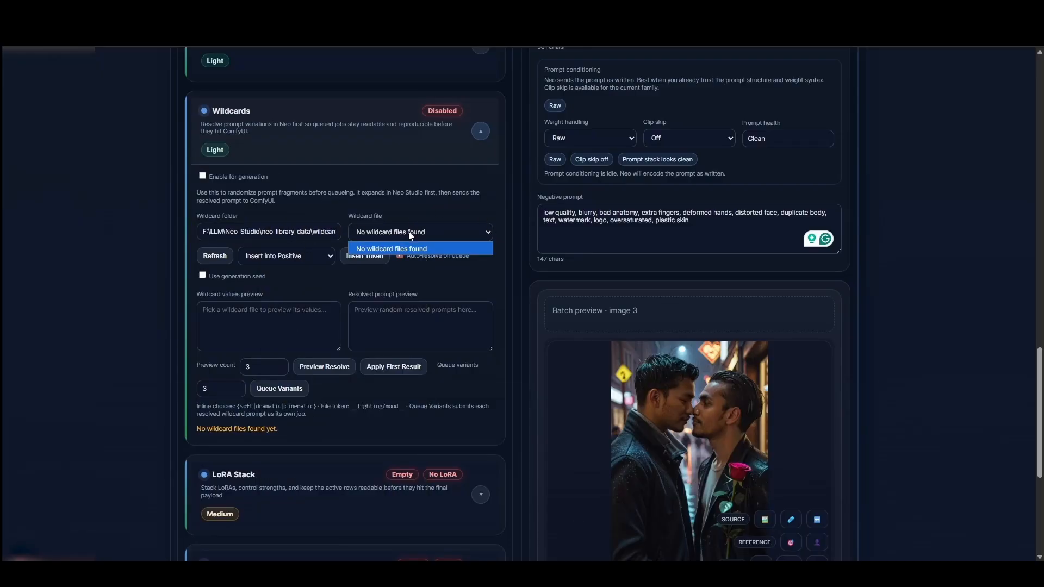
pyautogui.moveTo(374, 192); pyautogui.dragTo(387, 201)
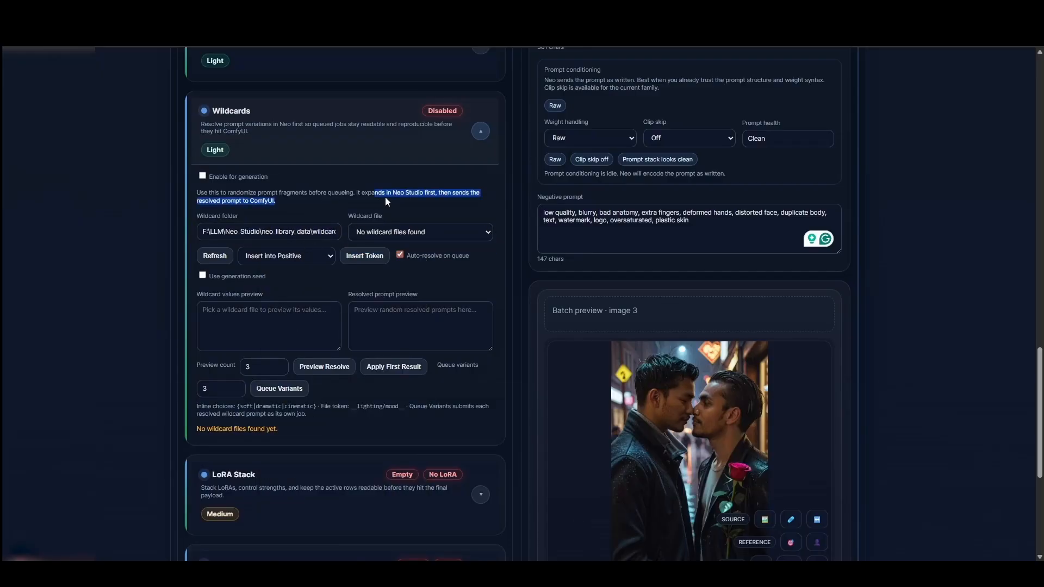
pyautogui.click(285, 133)
# Expand the LoRA Stack and remove its existing LoRA row
pyautogui.click(262, 224)
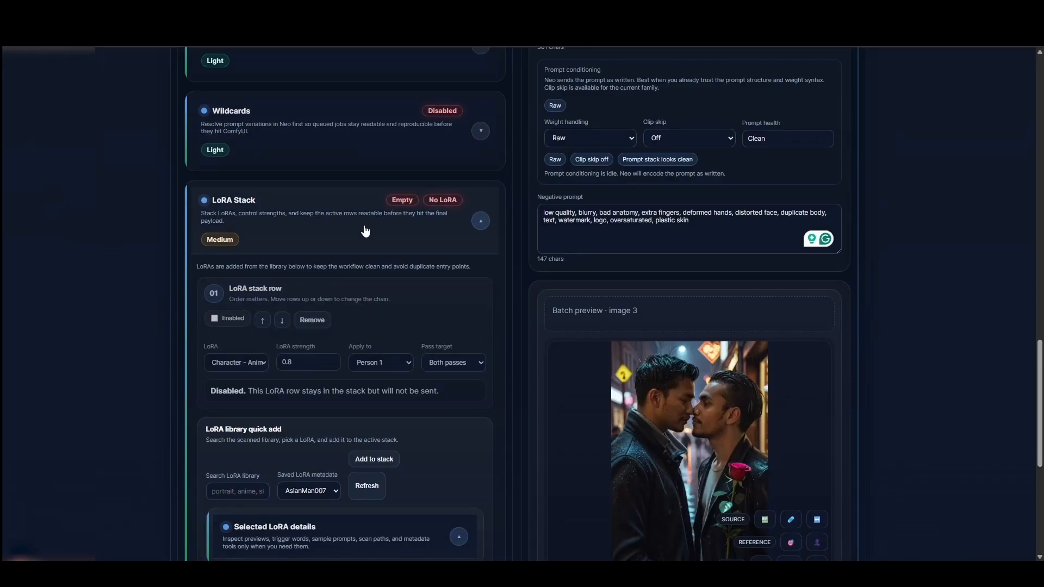
pyautogui.scroll(-3, 360, 217)
pyautogui.scroll(1, 329, 163)
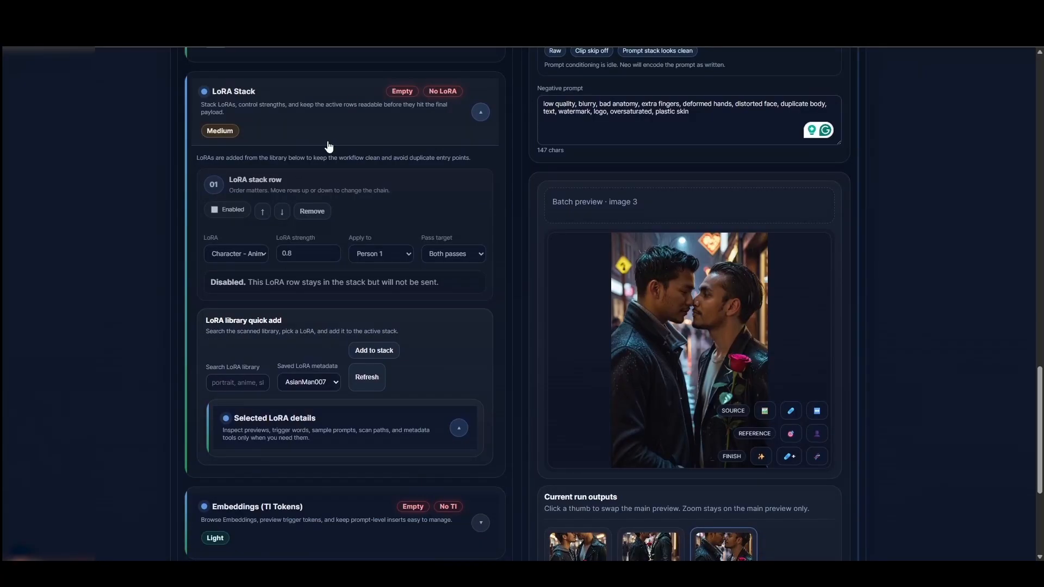
pyautogui.click(312, 212)
# Examine the Selected LoRA details, including the LoRA folder scan path field, its paste option and the scan control
pyautogui.scroll(-4, 326, 129)
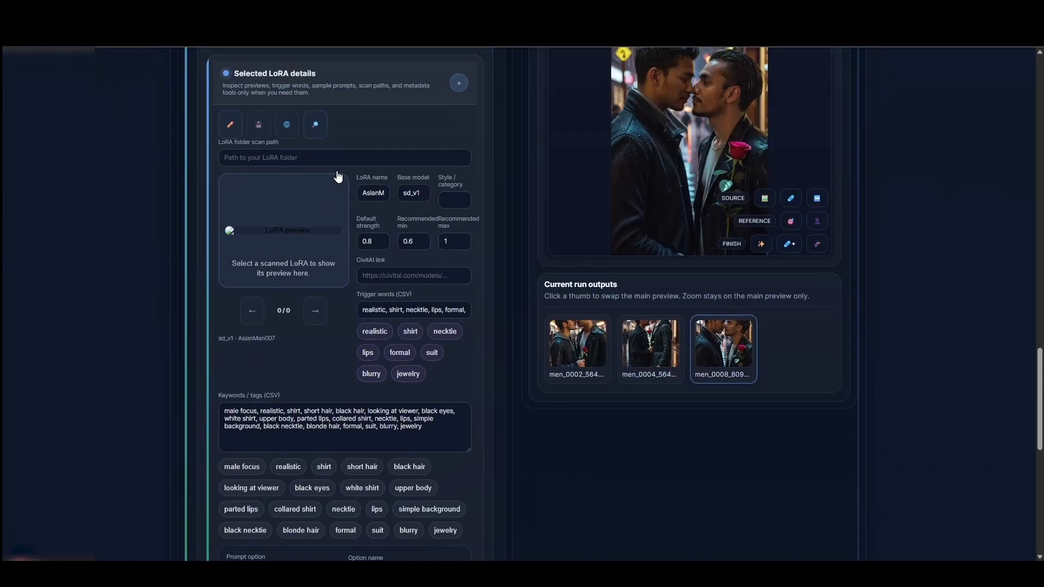
pyautogui.scroll(2, 338, 177)
pyautogui.click(326, 144)
pyautogui.click(288, 170)
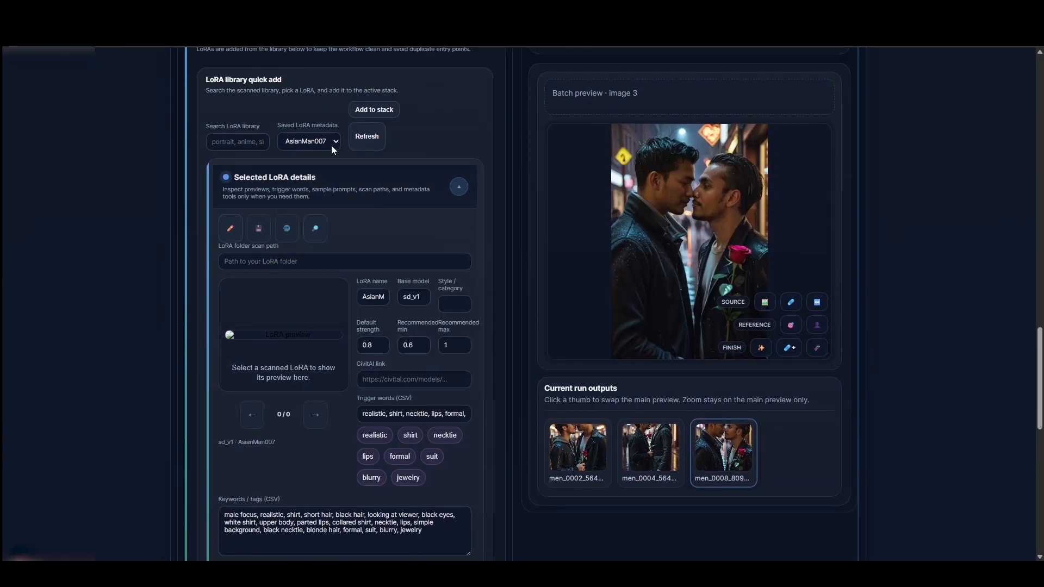
pyautogui.click(238, 259)
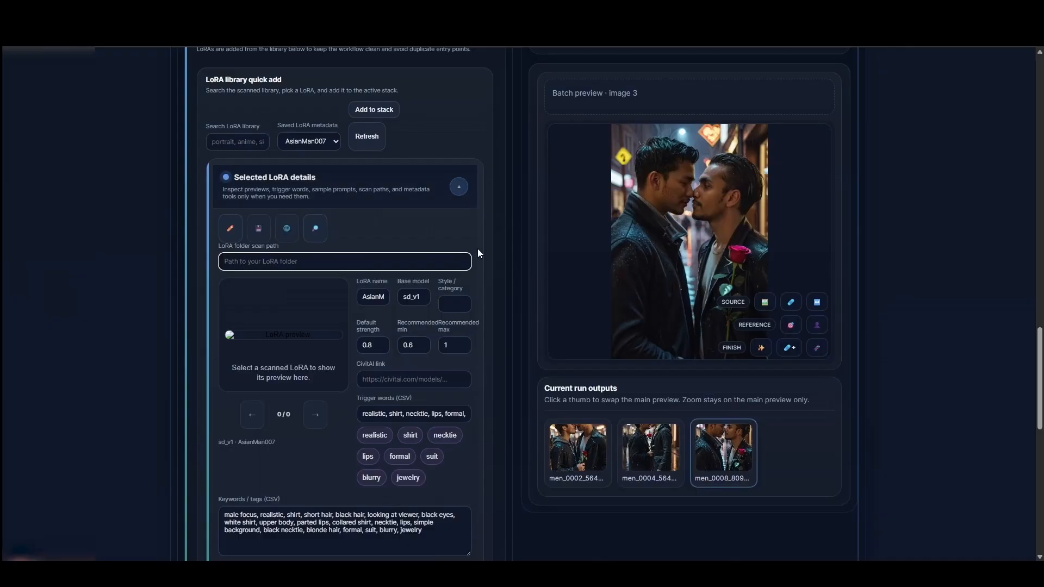
pyautogui.rightClick(226, 262)
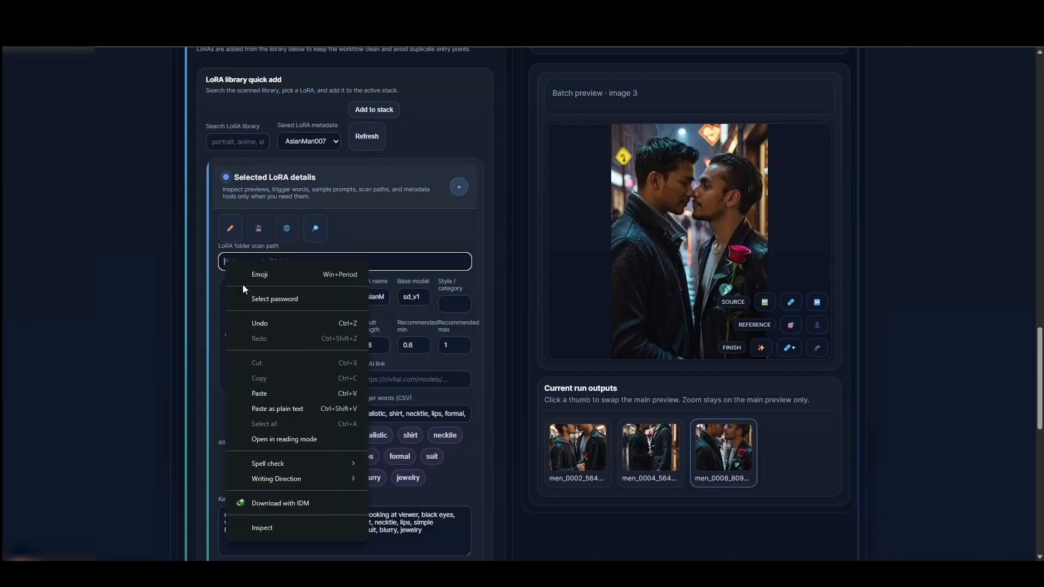
pyautogui.click(318, 229)
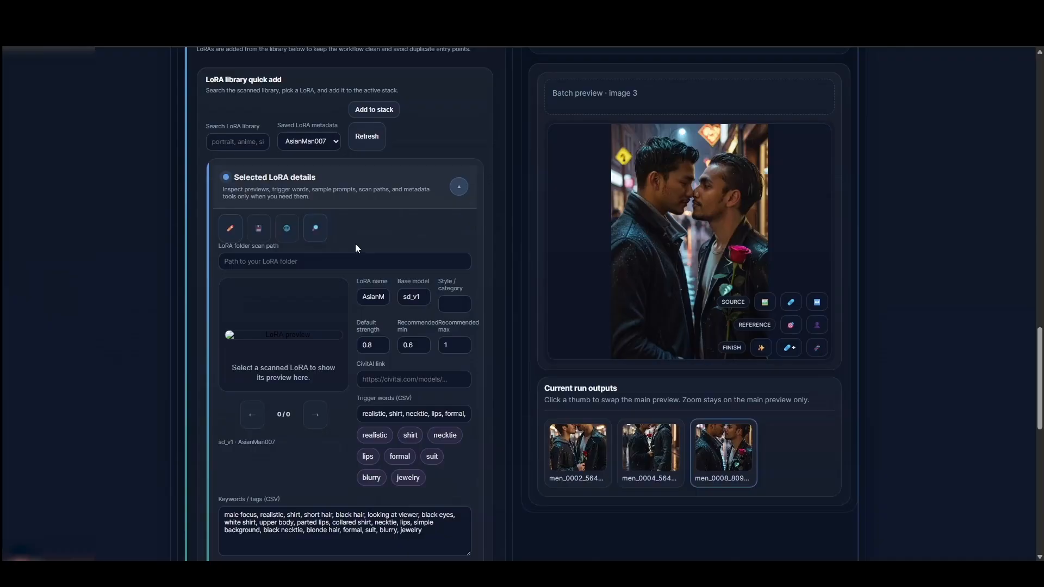
# Refresh the saved LoRA metadata in the LoRA library quick add
pyautogui.click(318, 143)
pyautogui.click(318, 143)
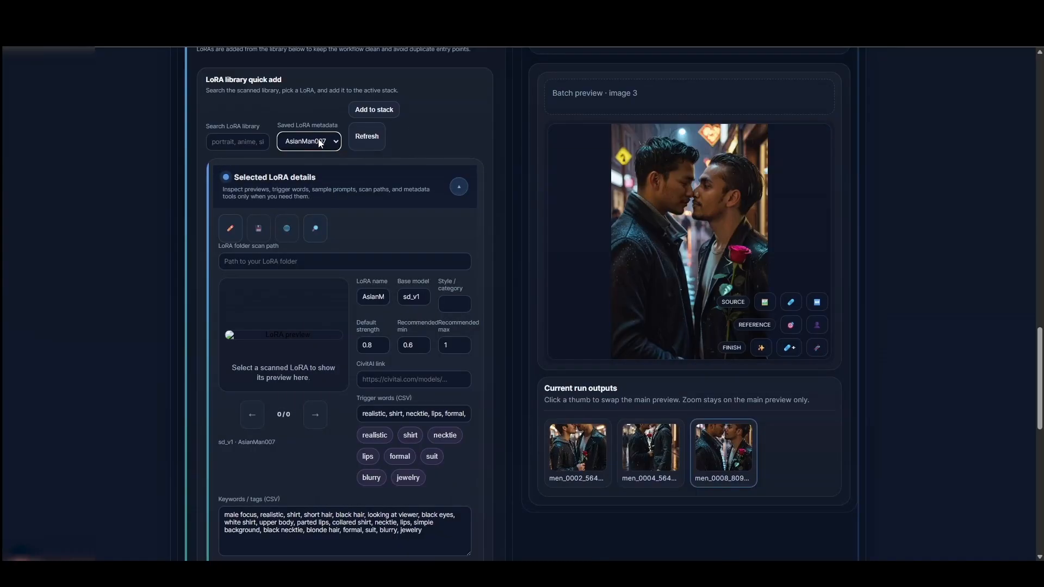
pyautogui.click(295, 144)
pyautogui.click(295, 144)
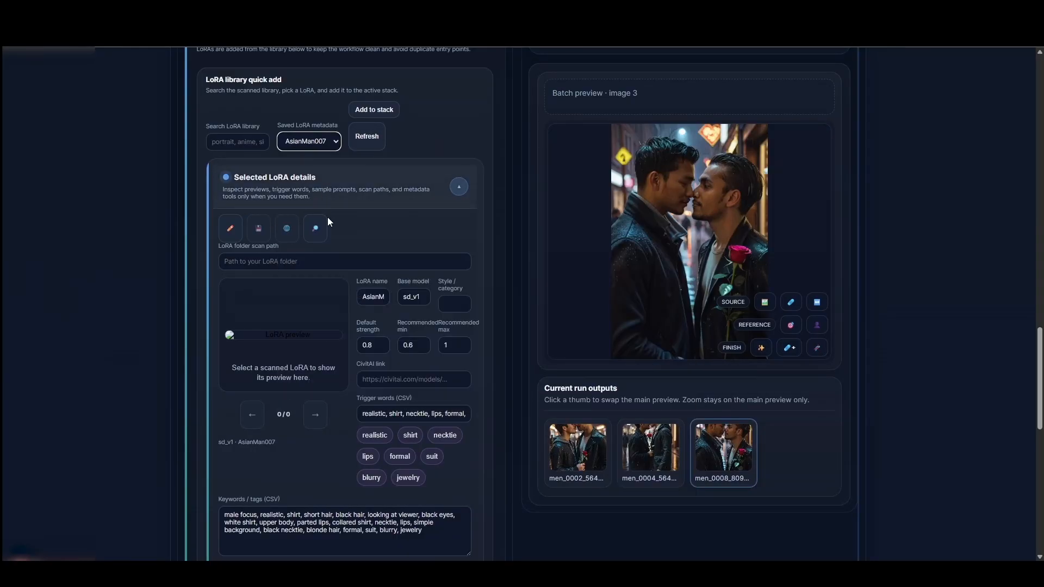
pyautogui.click(364, 141)
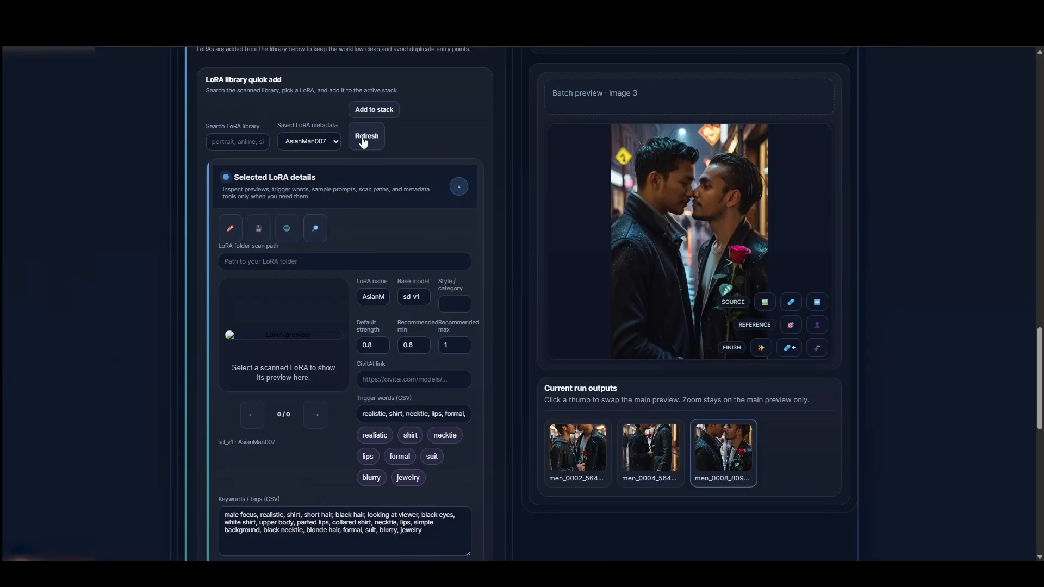
# Load the saved metadata of the Character - Anime/Jet LoRA and look over its trigger words and keywords
pyautogui.click(328, 141)
pyautogui.click(329, 141)
pyautogui.click(321, 141)
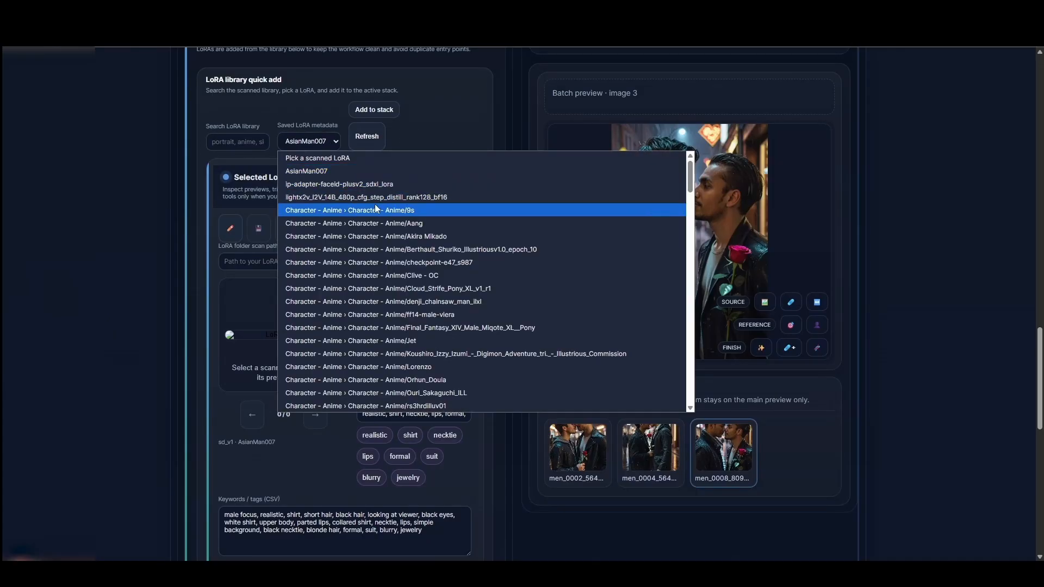
pyautogui.click(380, 340)
pyautogui.scroll(-3, 375, 364)
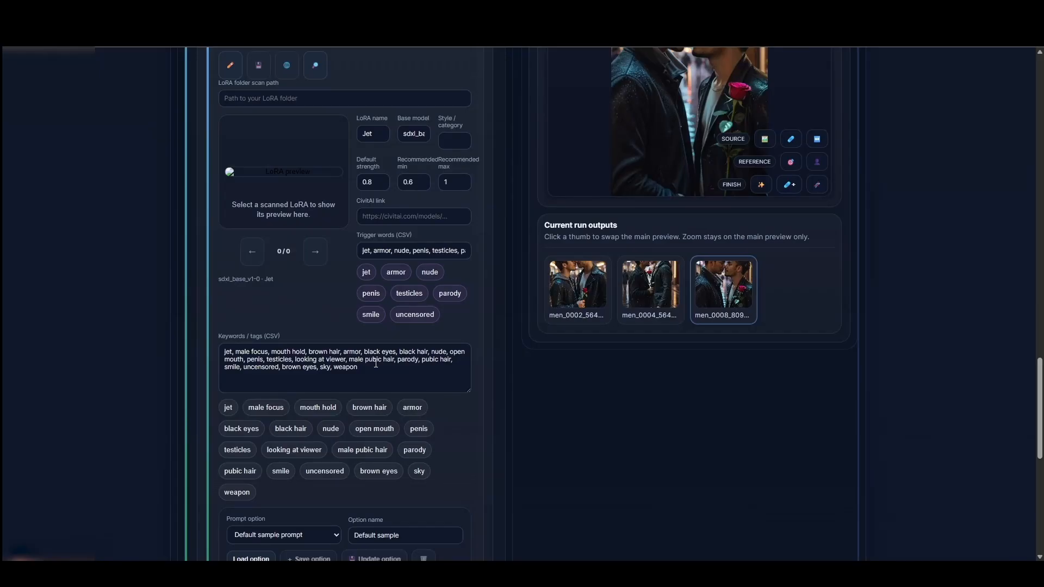
# Select the Clothing/HannekenJpPcSmXL2.0 LoRA from the saved metadata and unlock its details for editing
pyautogui.scroll(4, 483, 266)
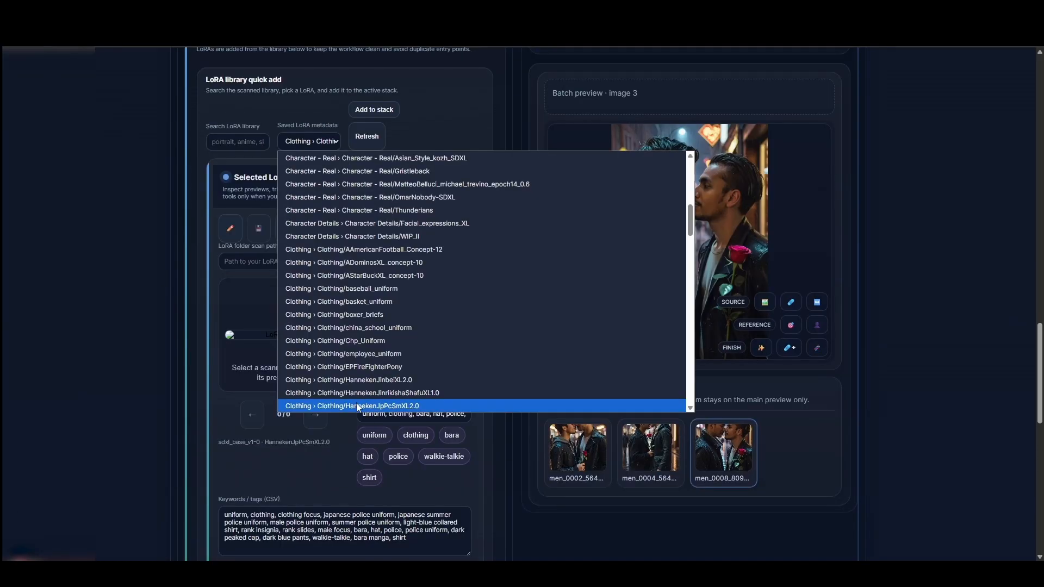
pyautogui.click(364, 407)
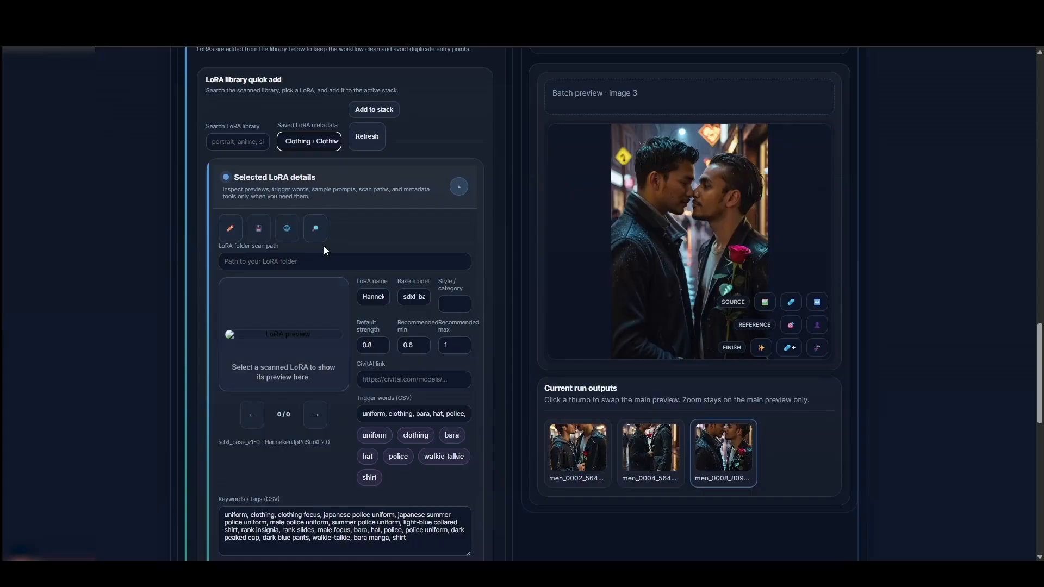
pyautogui.click(230, 228)
pyautogui.scroll(-2, 439, 227)
pyautogui.scroll(-4, 440, 227)
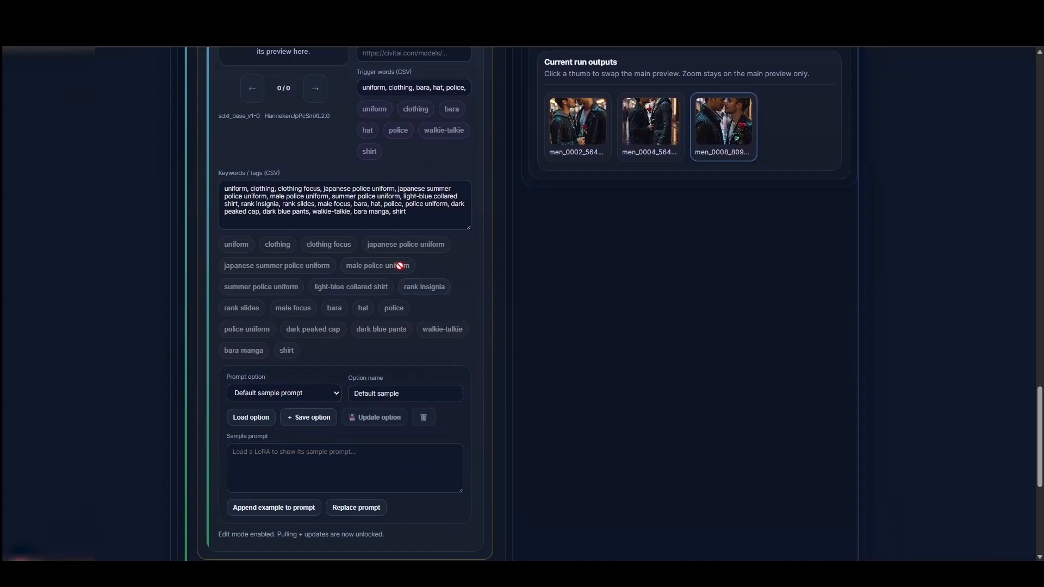
pyautogui.scroll(3, 331, 206)
pyautogui.scroll(1, 430, 182)
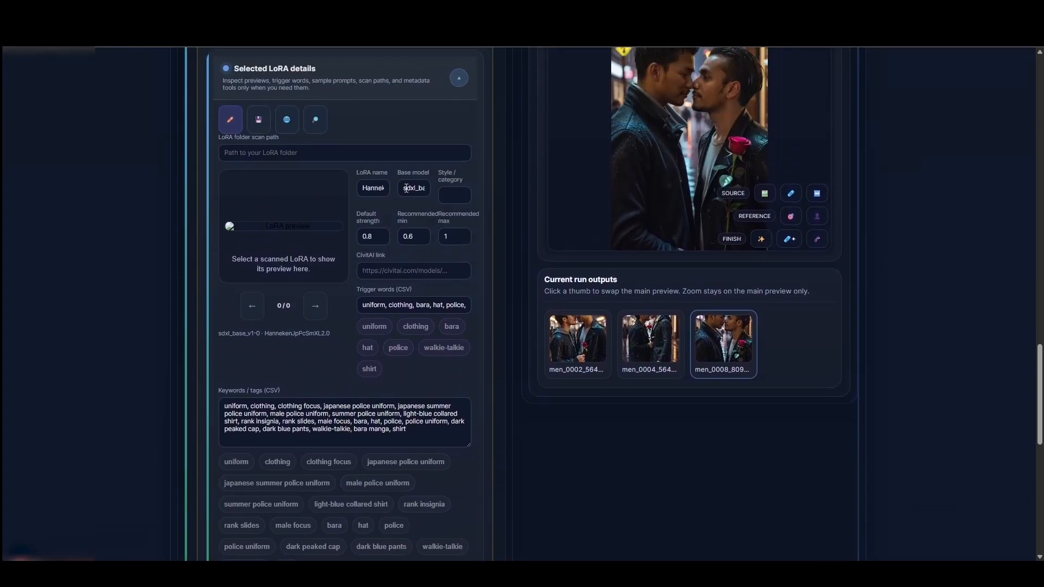
# Paste the CivitAI link of the male-taiwanese-police-uniform model and import its previews and metadata from CivitAI
pyautogui.click(376, 271)
pyautogui.rightClick(370, 271)
pyautogui.click(410, 402)
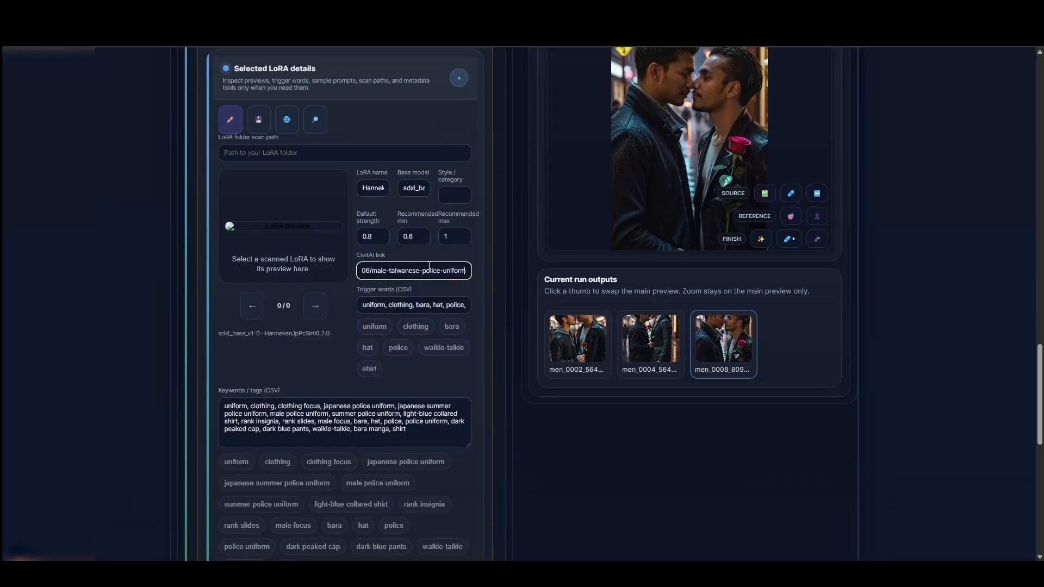
pyautogui.click(287, 120)
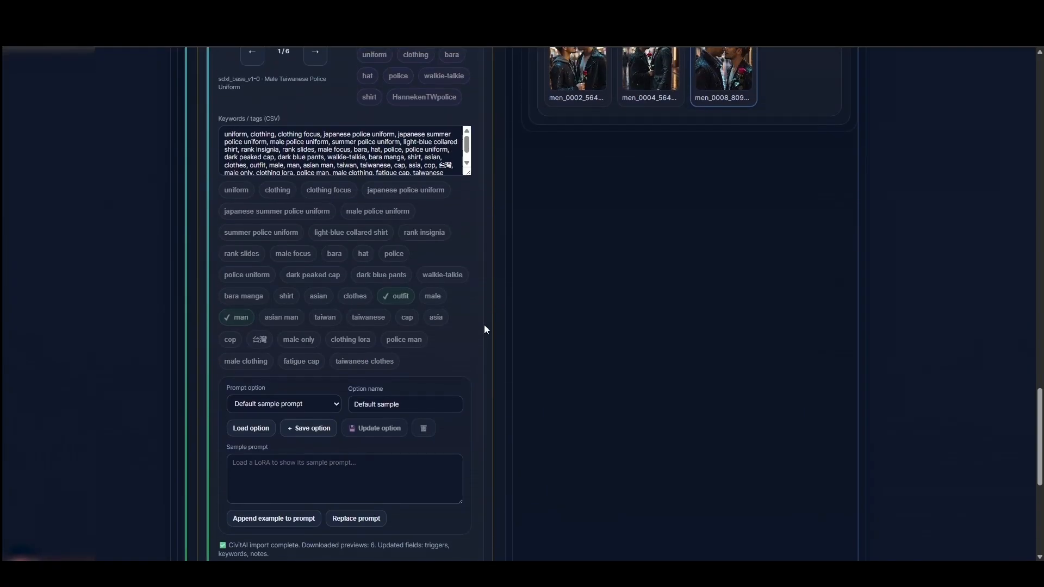
# Enlarge the Keywords / tags box and review the imported trigger words and keywords
pyautogui.moveTo(468, 175); pyautogui.dragTo(468, 199)
pyautogui.scroll(1, 499, 206)
pyautogui.scroll(3, 491, 207)
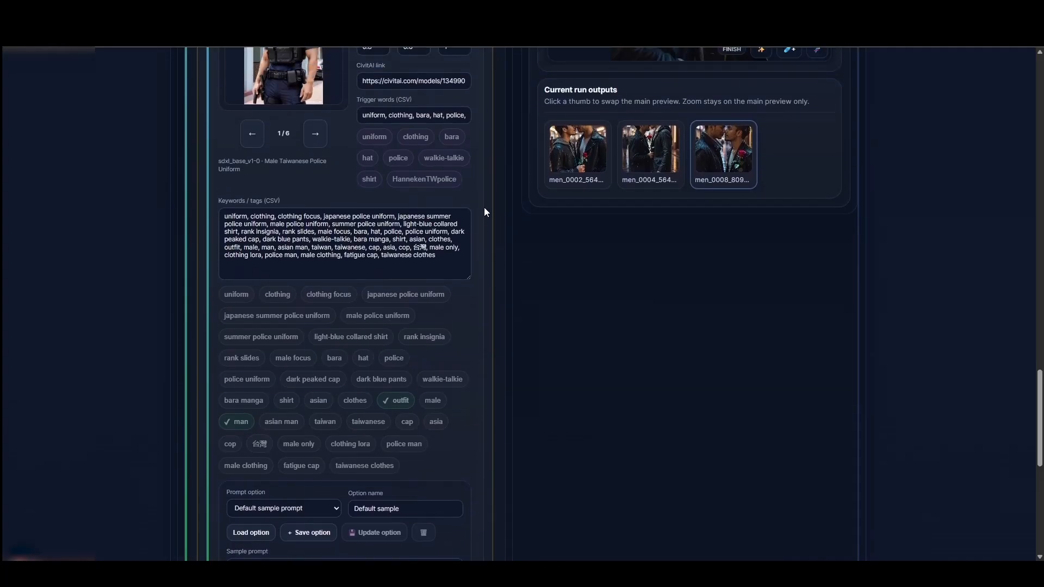
pyautogui.tripleClick(385, 203)
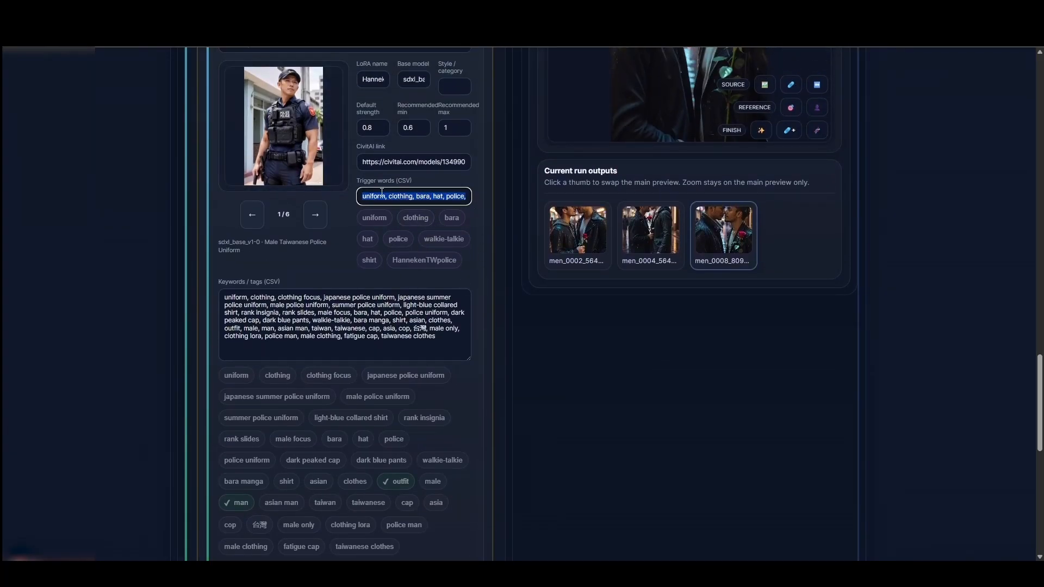
pyautogui.press('Tab')
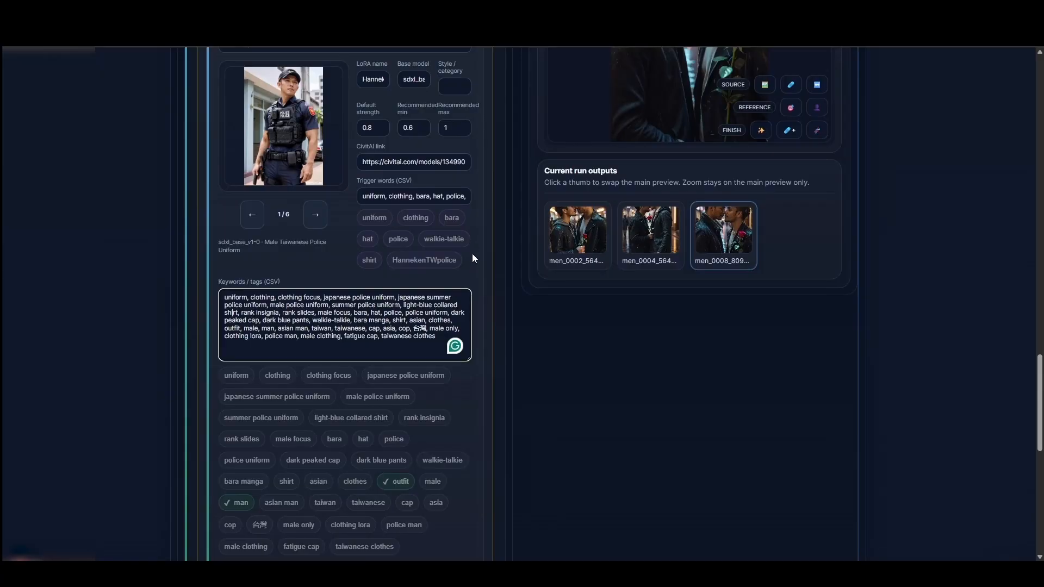
# Browse the imported preview images, return to the first one and save the LoRA metadata
pyautogui.scroll(1, 472, 253)
pyautogui.click(317, 270)
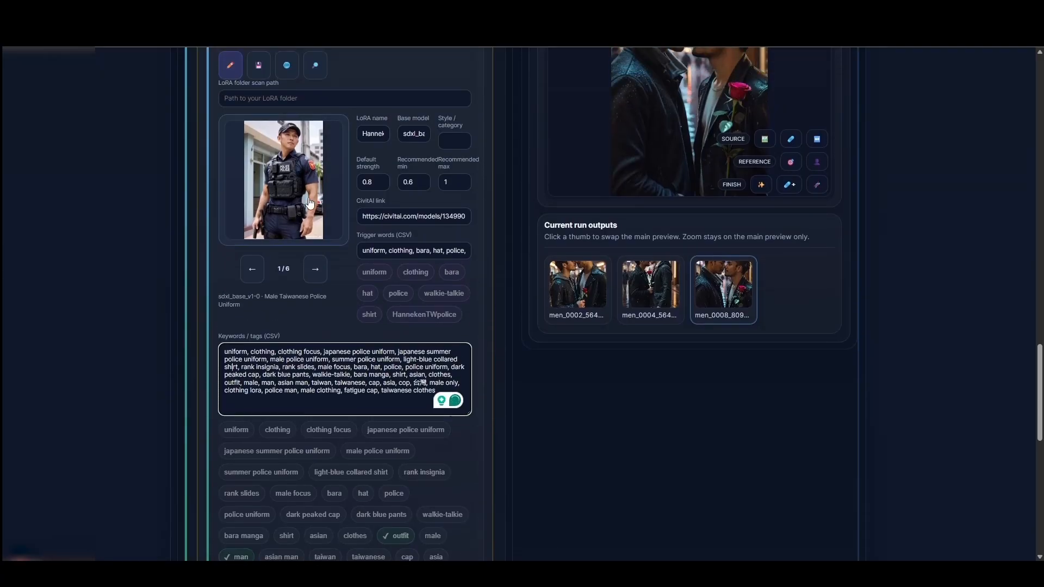
pyautogui.click(317, 270)
pyautogui.scroll(2, 317, 271)
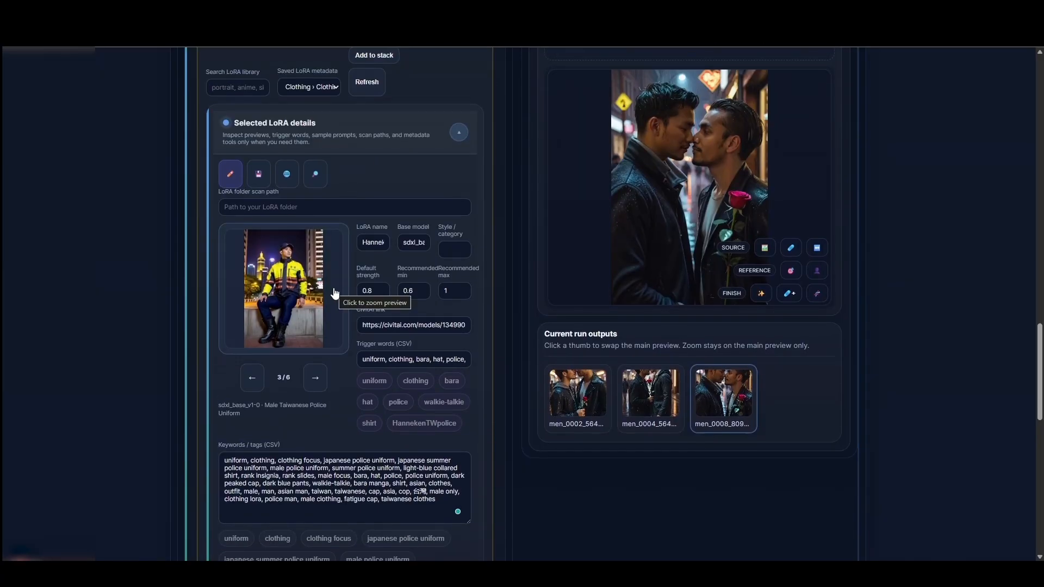
pyautogui.click(253, 377)
pyautogui.click(253, 375)
pyautogui.scroll(1, 326, 229)
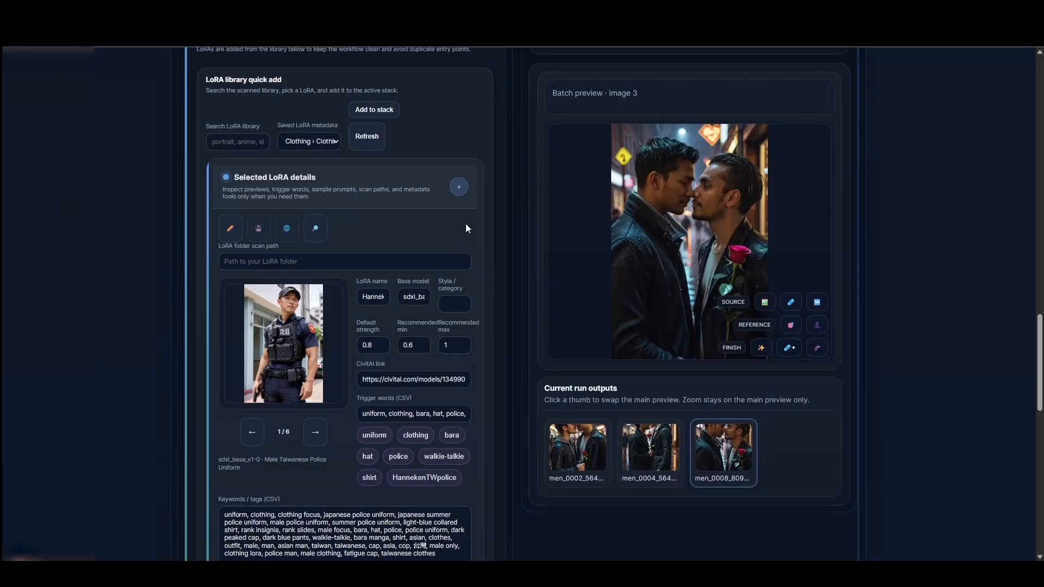
# Examine the trigger word and keyword chips and the sample prompt section of the saved LoRA
pyautogui.scroll(-3, 467, 224)
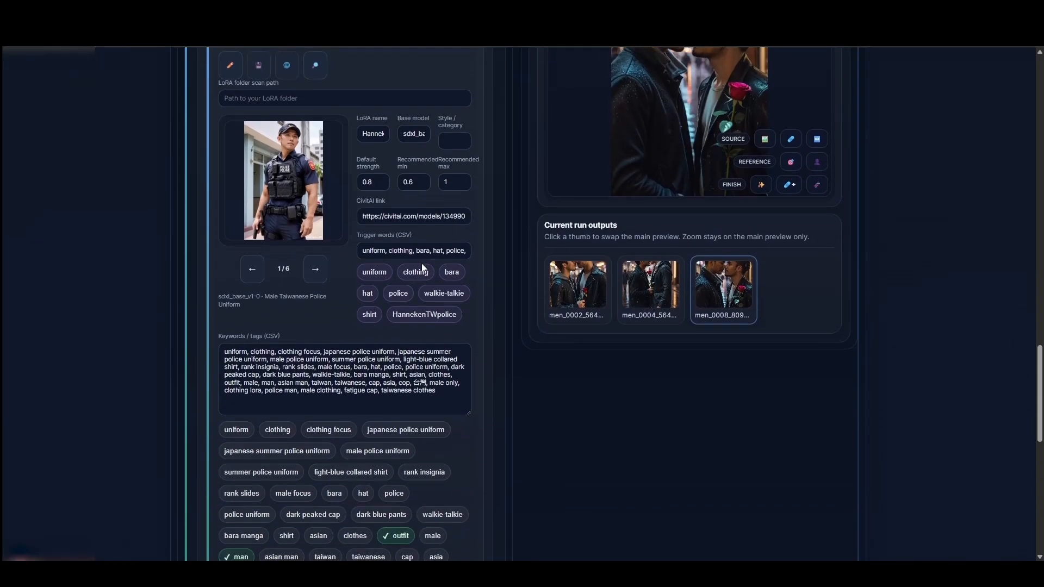
pyautogui.scroll(-1, 350, 309)
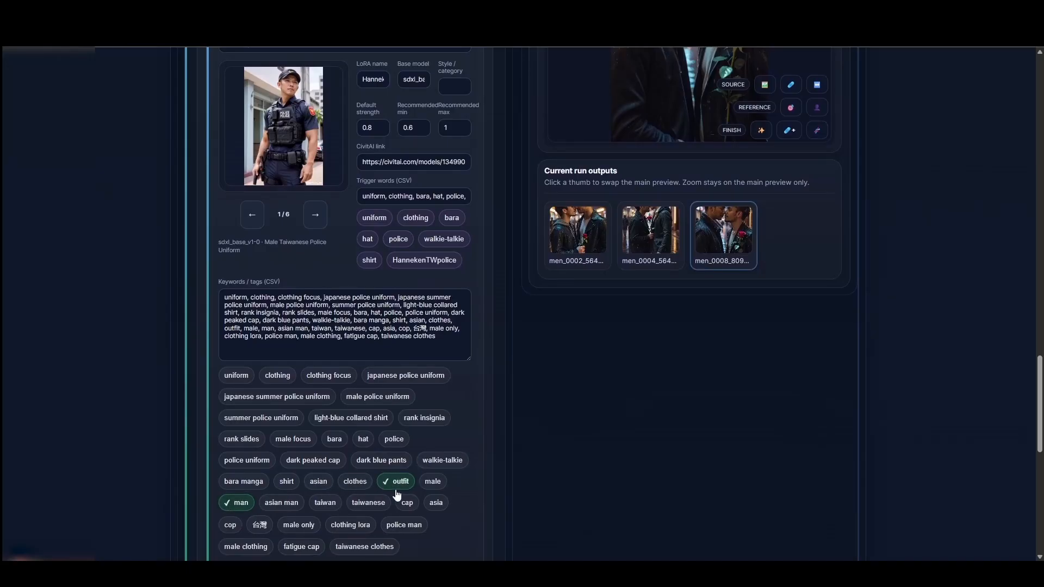
pyautogui.scroll(9, 477, 285)
pyautogui.scroll(-13, 517, 146)
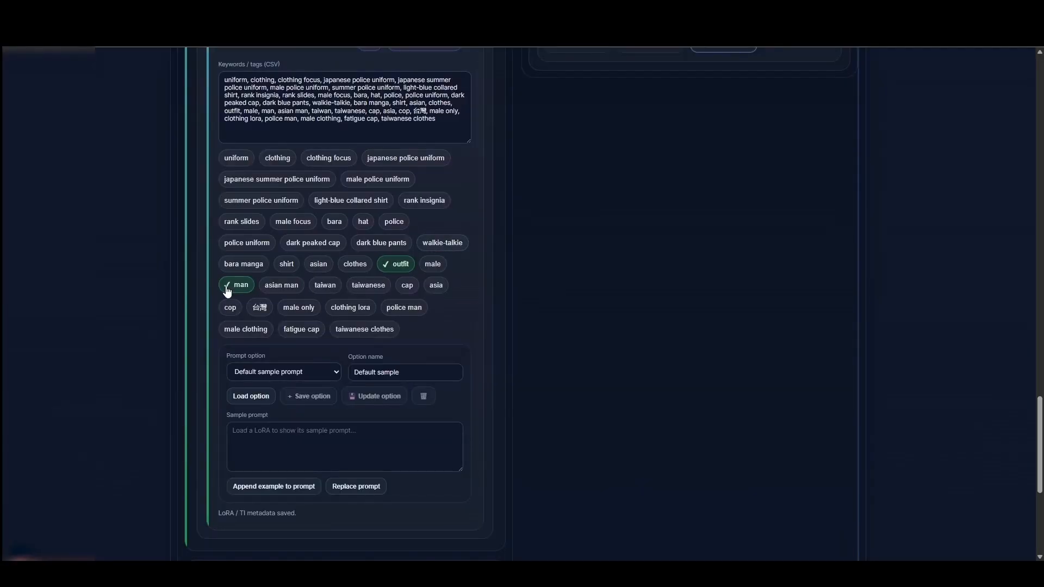
pyautogui.scroll(4, 469, 214)
pyautogui.scroll(2, 469, 214)
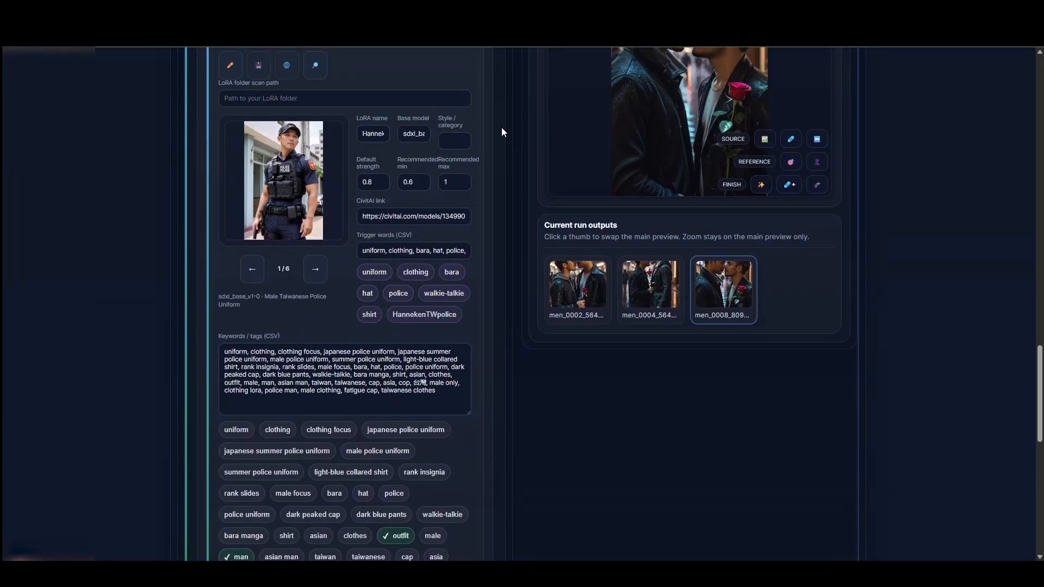
# Add the trigger word "uniform" to the positive prompt from its chip and delete it from the prompt text again
pyautogui.click(372, 274)
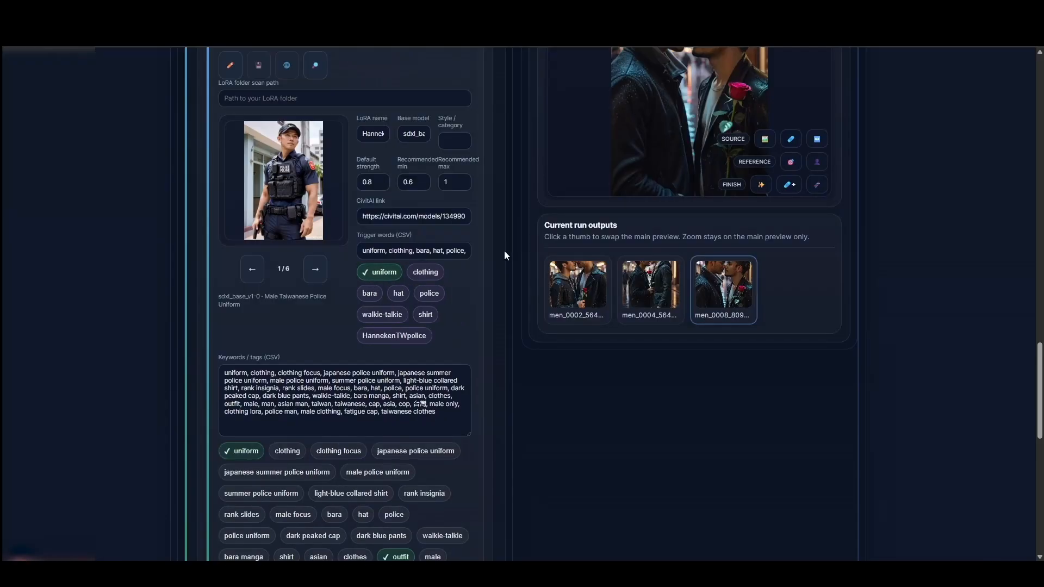
pyautogui.scroll(9, 506, 239)
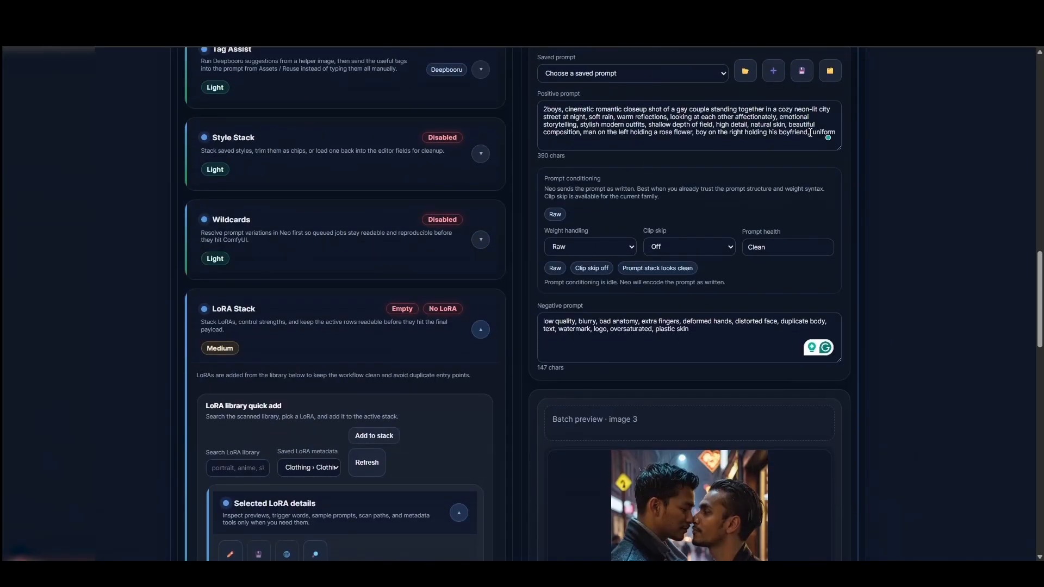
pyautogui.moveTo(810, 132); pyautogui.dragTo(848, 132)
pyautogui.press('BackSpace')
pyautogui.press('BackSpace')
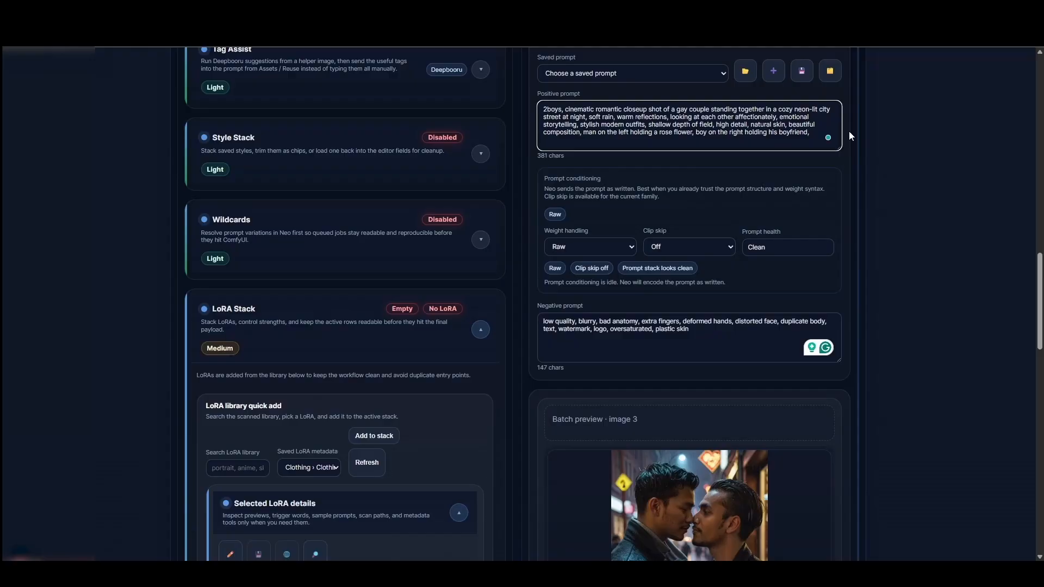
pyautogui.scroll(-12, 519, 116)
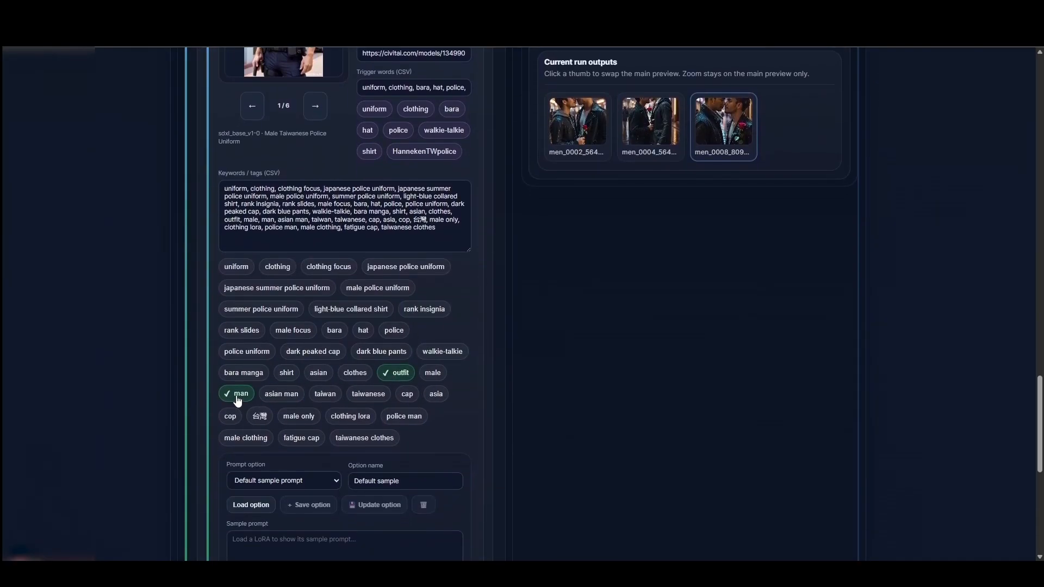
pyautogui.scroll(6, 394, 194)
pyautogui.scroll(2, 423, 190)
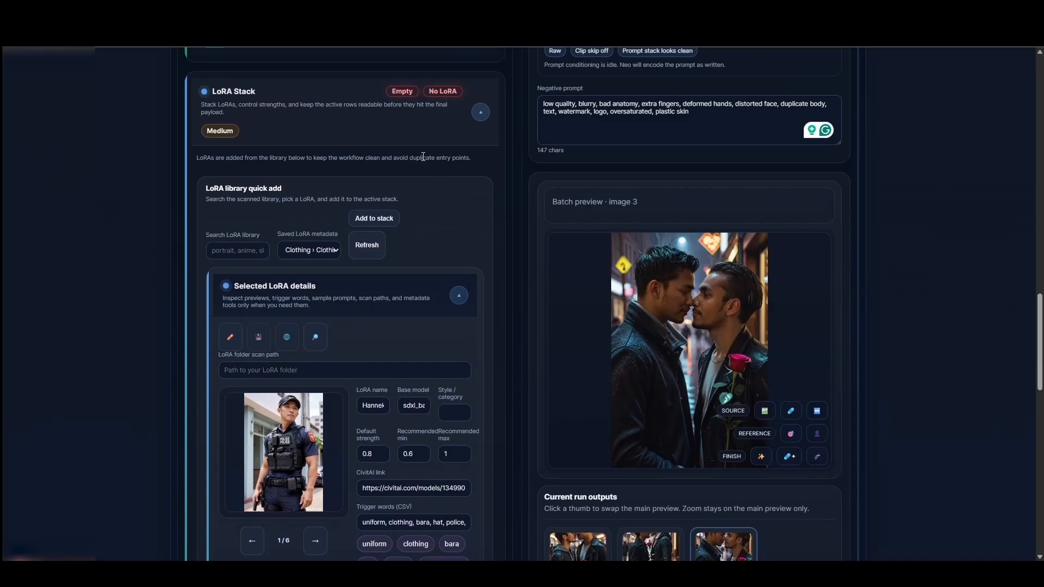
# Choose Clothing/HannekenJpPcSmXL2.0 from the saved LoRA metadata and add it to the active LoRA stack
pyautogui.scroll(1, 423, 157)
pyautogui.click(308, 298)
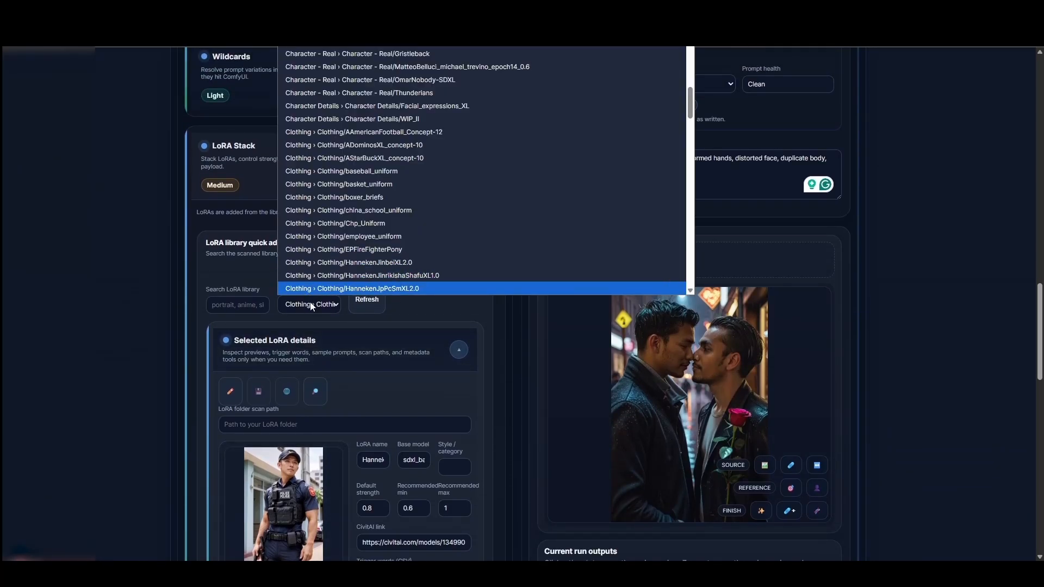
pyautogui.click(357, 290)
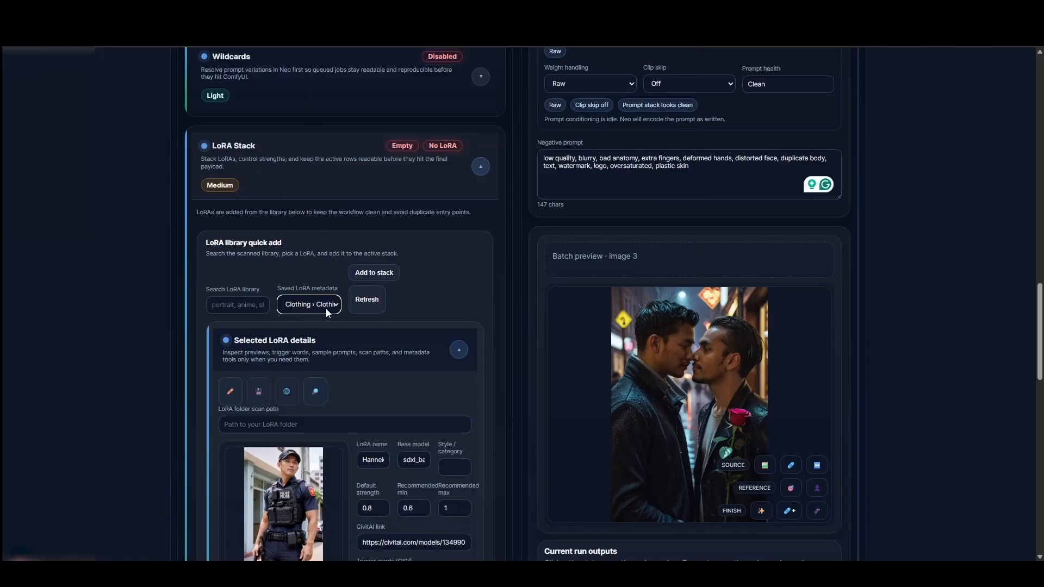
pyautogui.click(374, 272)
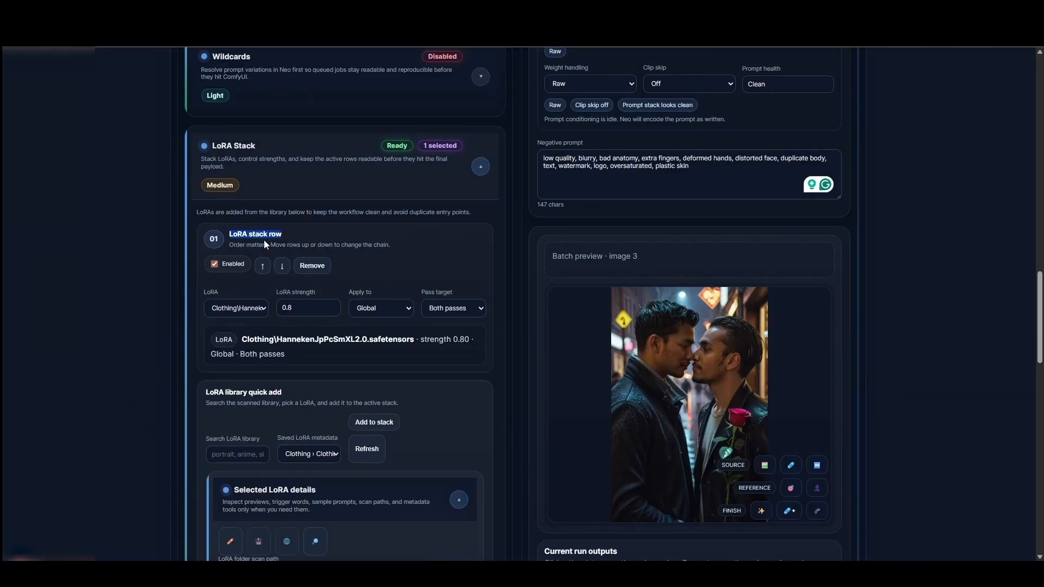
# Disable the first LoRA stack row and enable it again
pyautogui.click(213, 265)
pyautogui.click(213, 264)
pyautogui.scroll(-1, 451, 260)
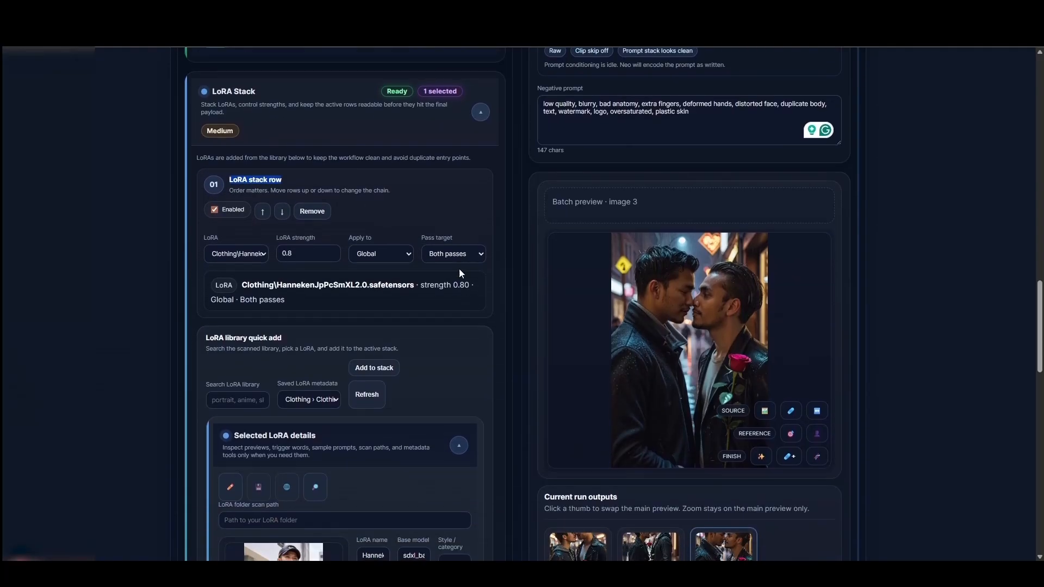
# Load the boxer_briefs LoRA's details in the library and review the stack row's Apply to targets, keeping Global
pyautogui.click(365, 384)
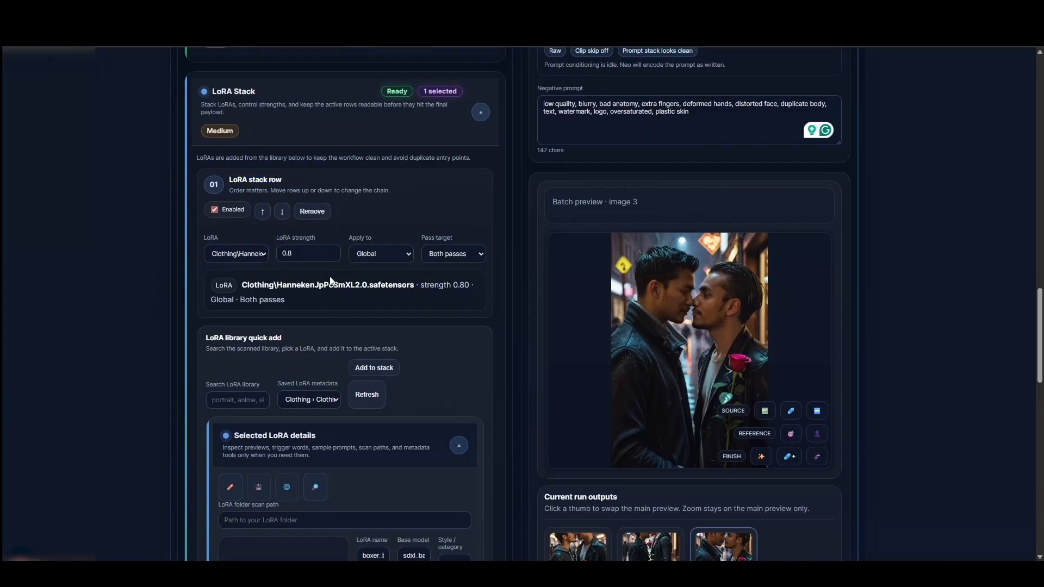
pyautogui.click(296, 254)
pyautogui.click(384, 256)
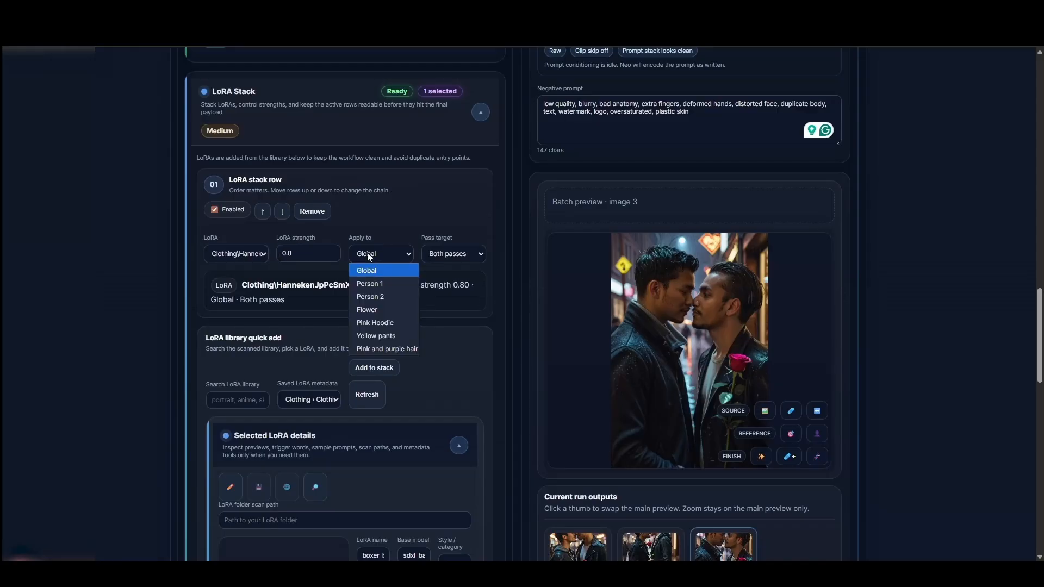
pyautogui.click(368, 256)
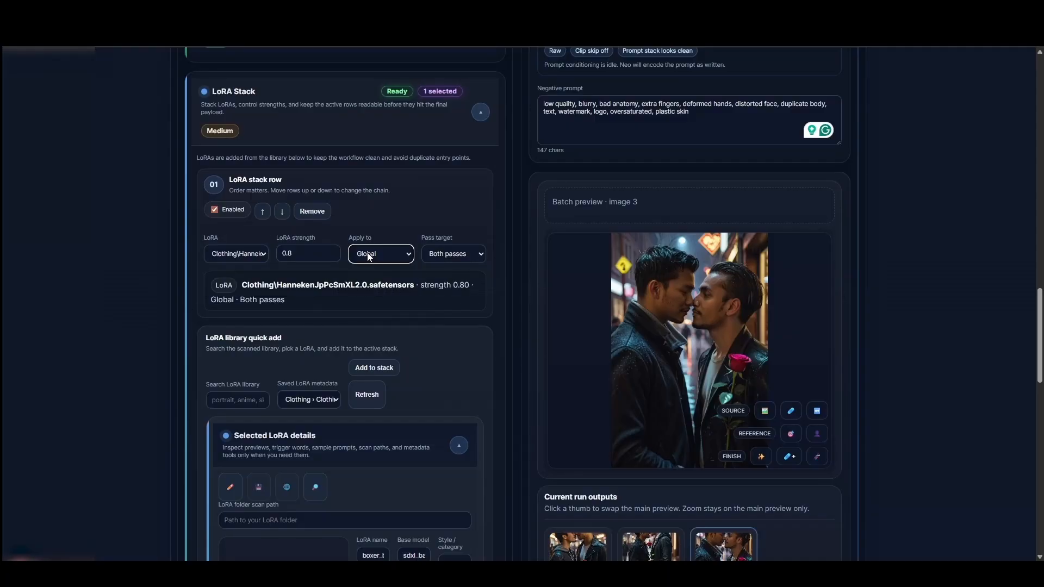
pyautogui.scroll(5, 475, 220)
pyautogui.scroll(2, 431, 205)
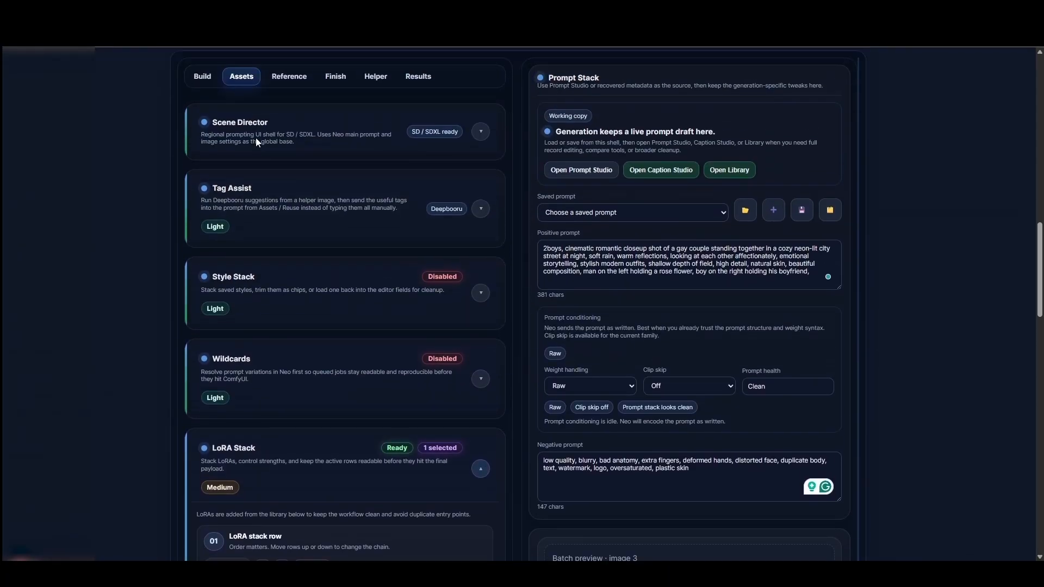
pyautogui.scroll(-12, 502, 228)
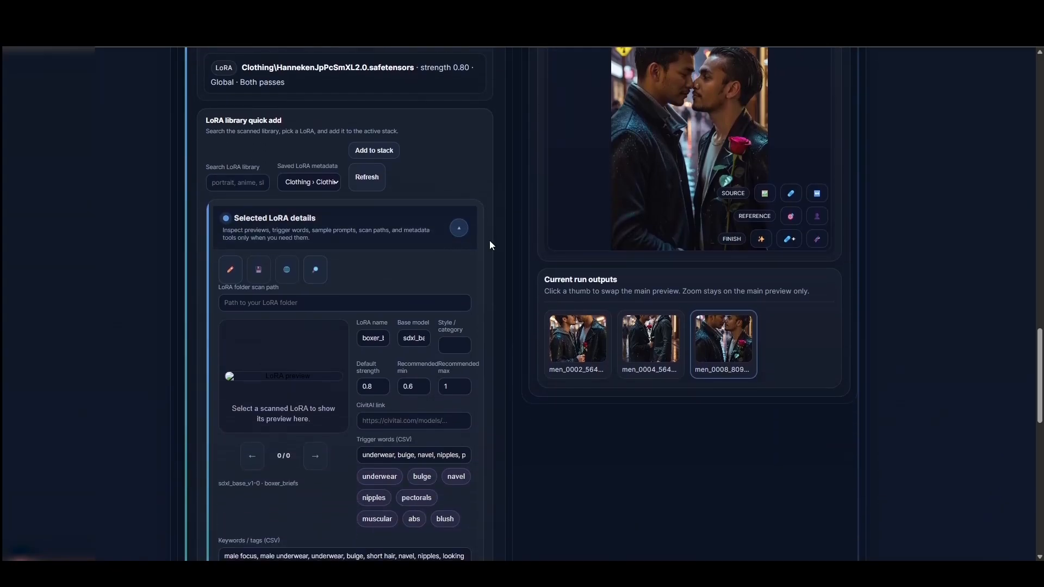
# Try applying the HannekenJpPcSmXL2.0 LoRA row to Person 1, and switch its target back to Global
pyautogui.scroll(3, 490, 245)
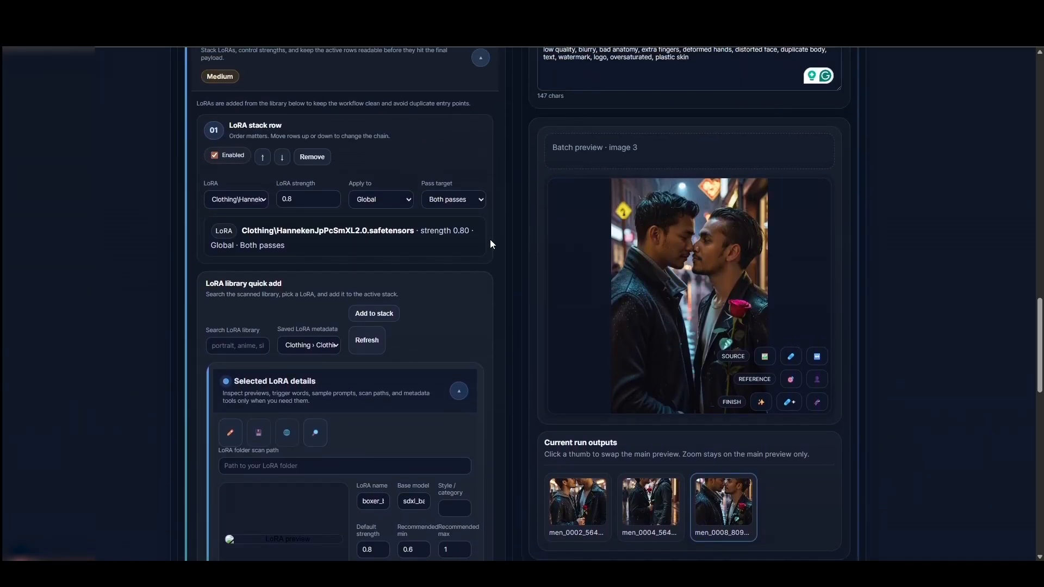
pyautogui.click(391, 203)
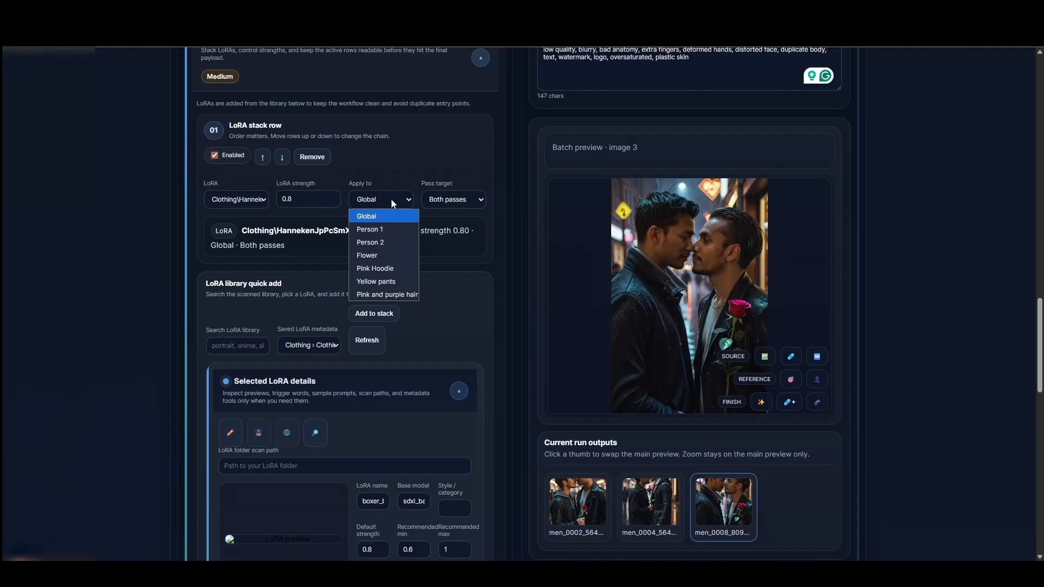
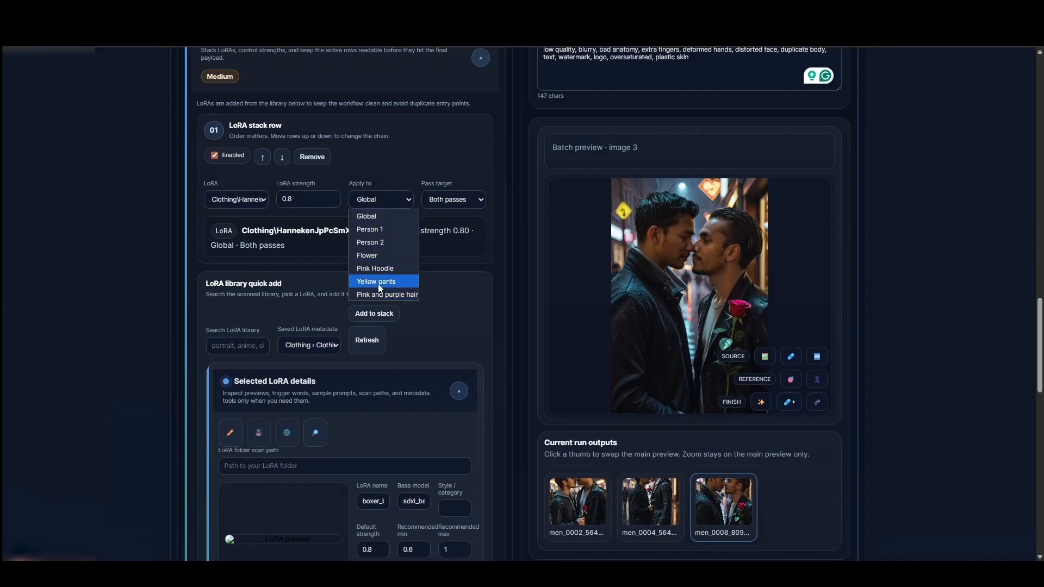
pyautogui.click(373, 229)
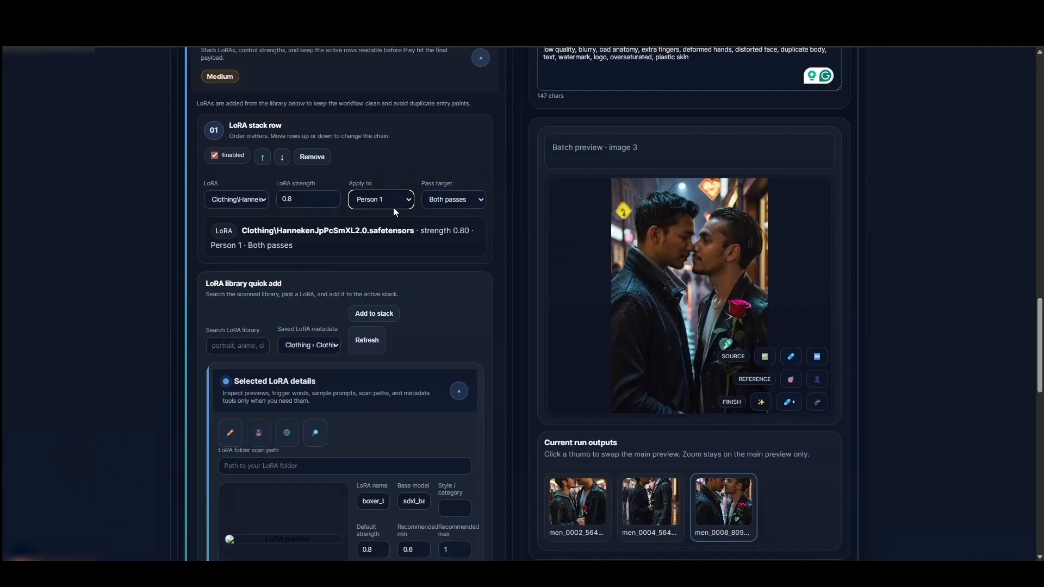
pyautogui.press('Up')
pyautogui.click(465, 202)
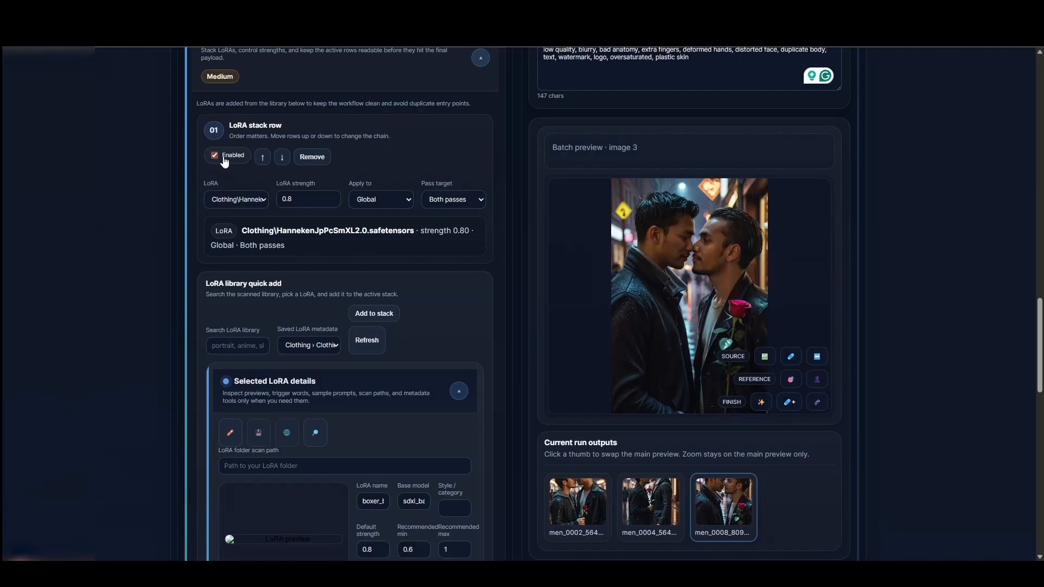
# Remove the HannekenJpPcSmXL2.0 row from the LoRA stack and collapse the LoRA Stack section
pyautogui.click(312, 157)
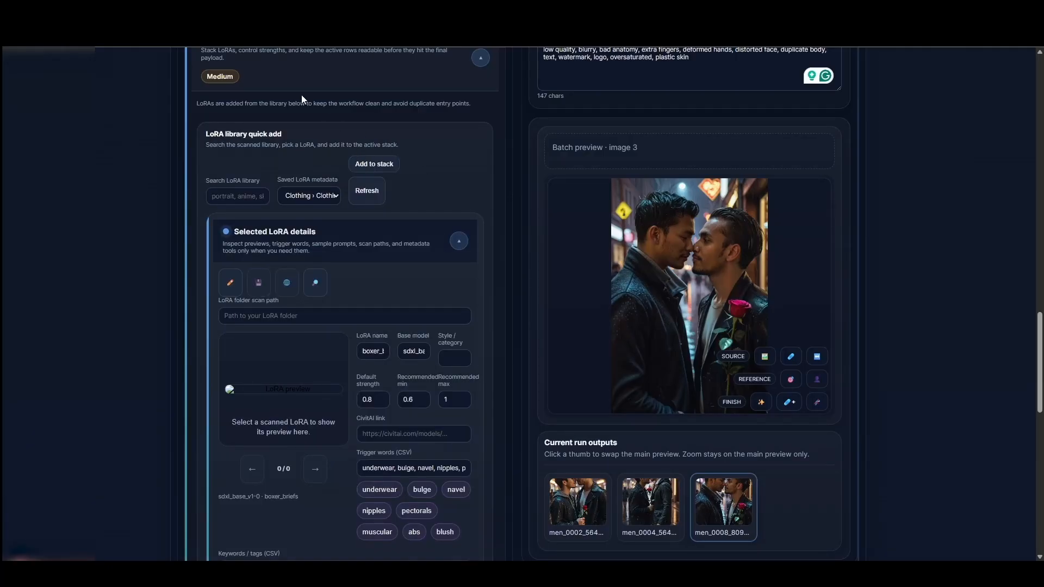
pyautogui.scroll(2, 326, 163)
pyautogui.click(481, 167)
# Expand the Embeddings (TI Tokens) section and review the targets for sending helper tokens, keeping Base + Finish
pyautogui.scroll(-1, 489, 191)
pyautogui.click(319, 204)
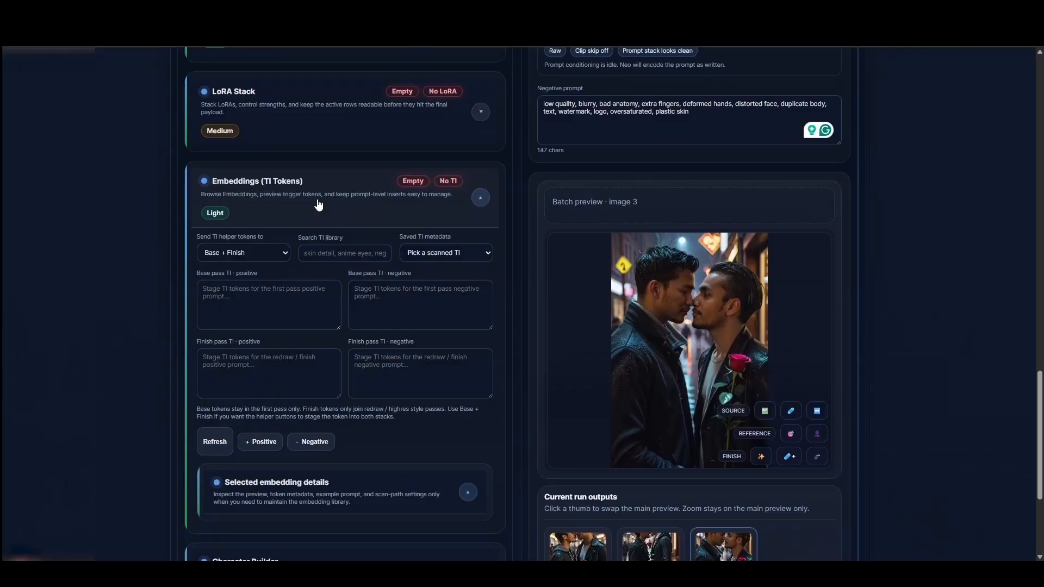
pyautogui.click(249, 256)
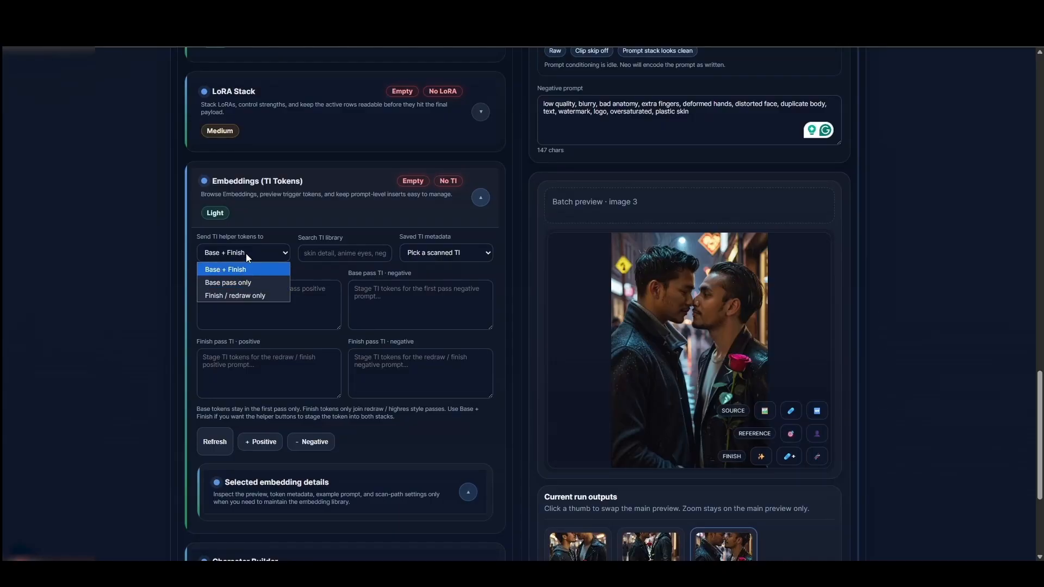
pyautogui.click(261, 258)
pyautogui.scroll(-2, 489, 293)
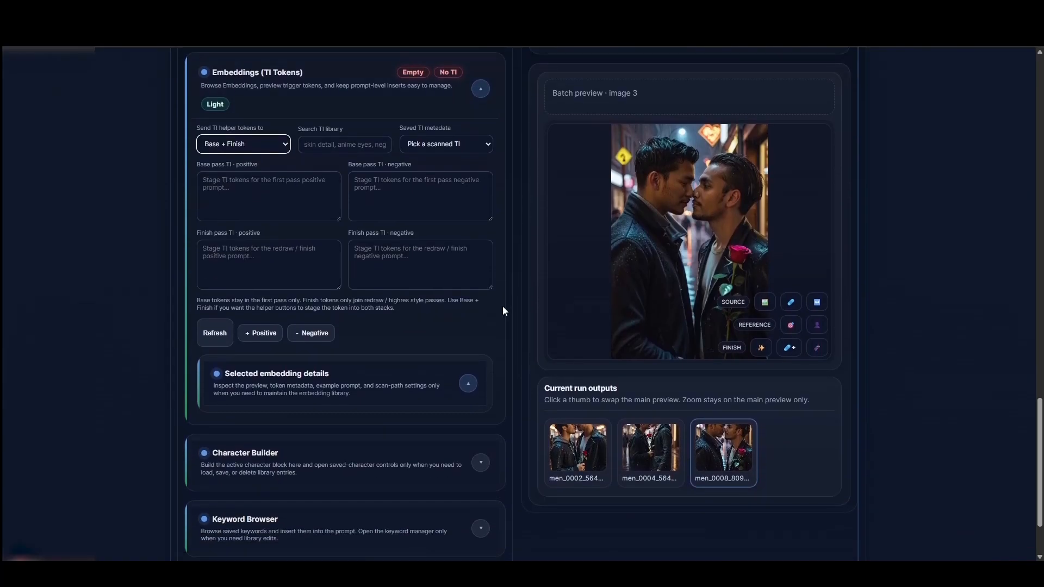
# Examine the selected embedding's scan path, preview and metadata fields, and collapse the Embeddings section
pyautogui.click(322, 372)
pyautogui.scroll(-3, 494, 285)
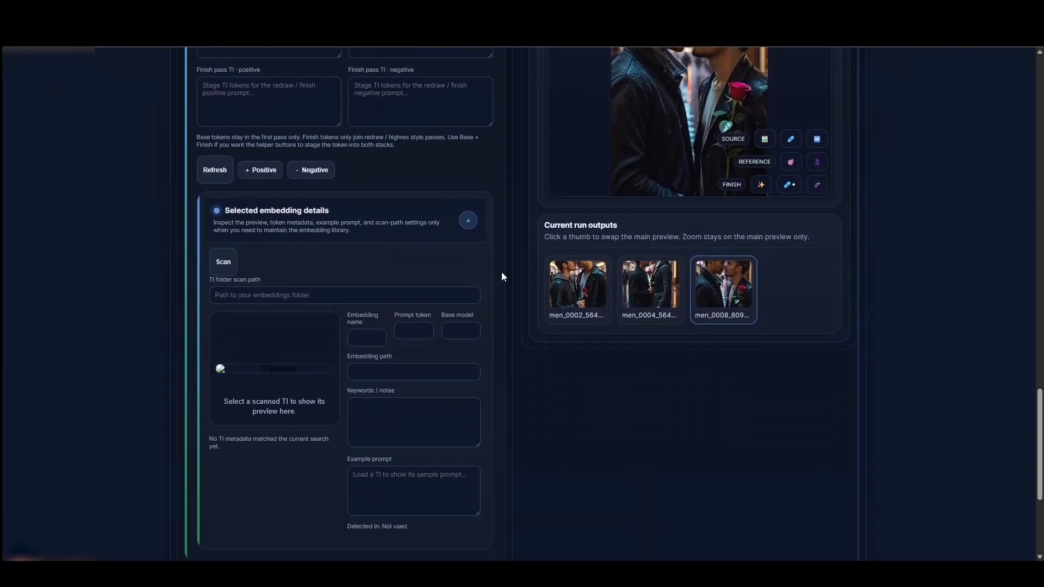
pyautogui.scroll(-1, 500, 275)
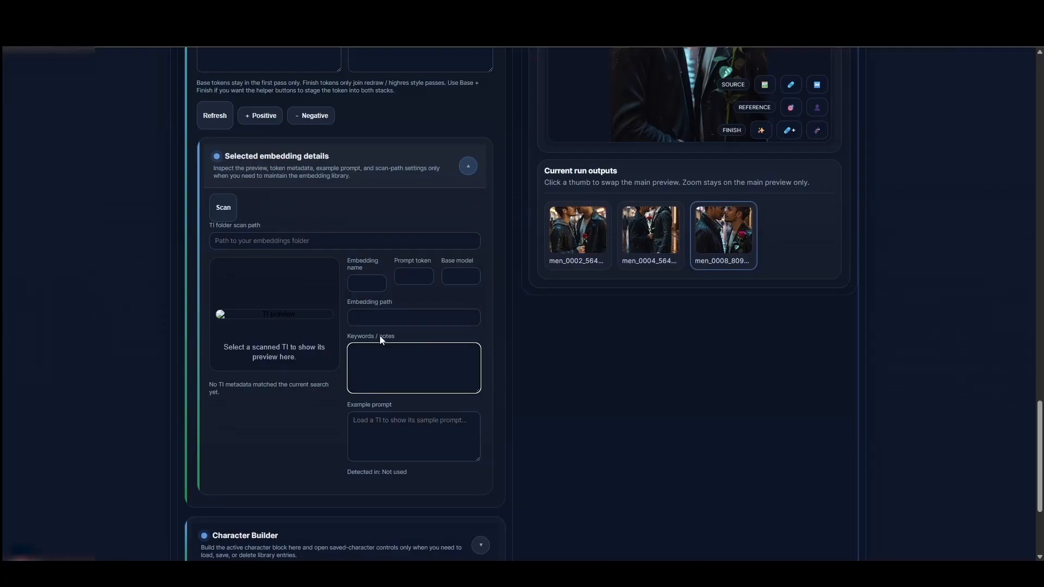
pyautogui.scroll(3, 381, 217)
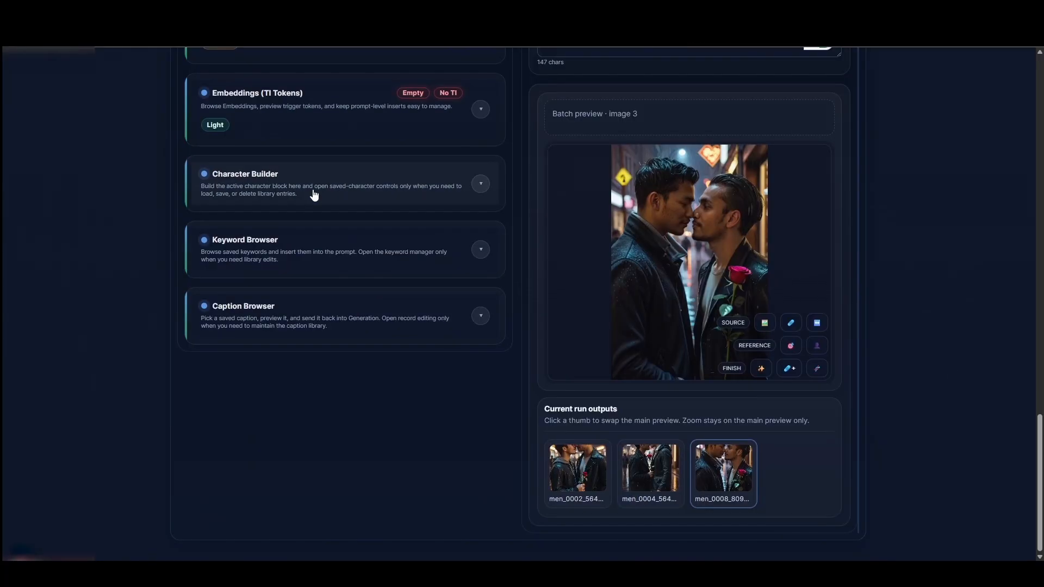
# Expand the Character Builder section and review its slot, library and prompt insertion settings
pyautogui.click(314, 195)
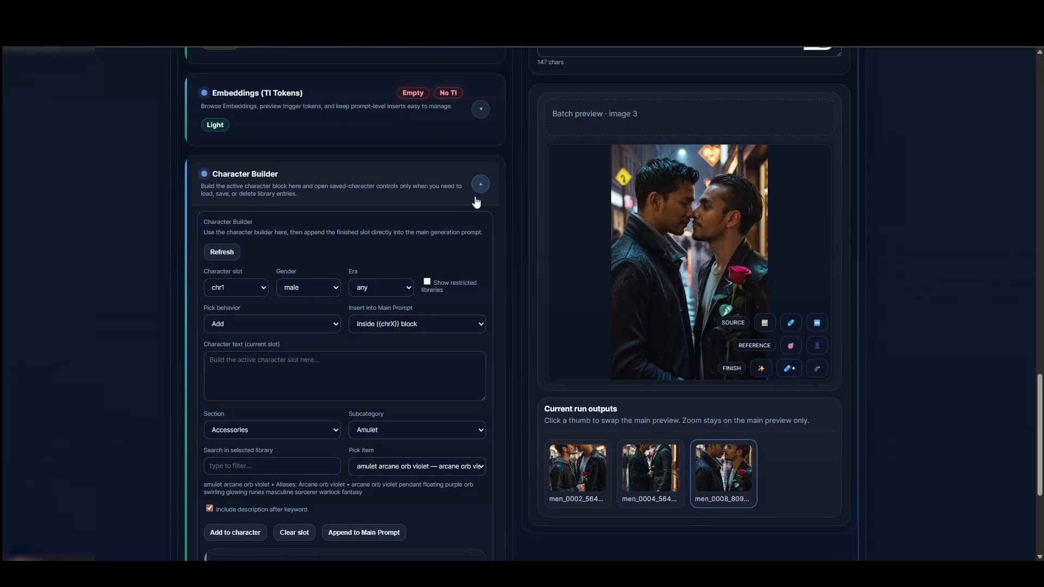
pyautogui.scroll(-2, 476, 203)
pyautogui.scroll(-1, 479, 196)
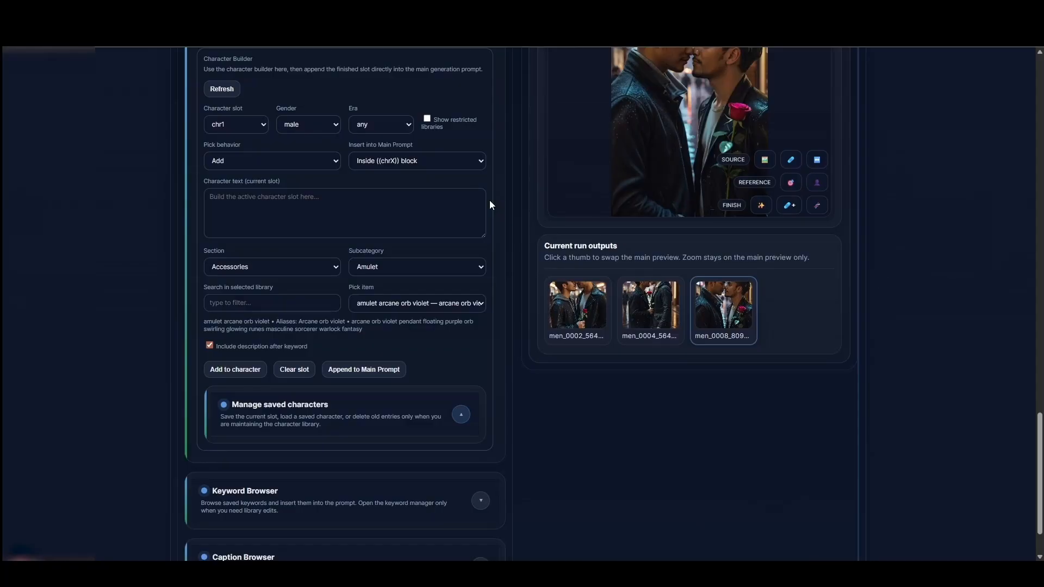
# Clear the loaded character text from slot chr1 in the Character Builder
pyautogui.click(236, 124)
pyautogui.click(345, 213)
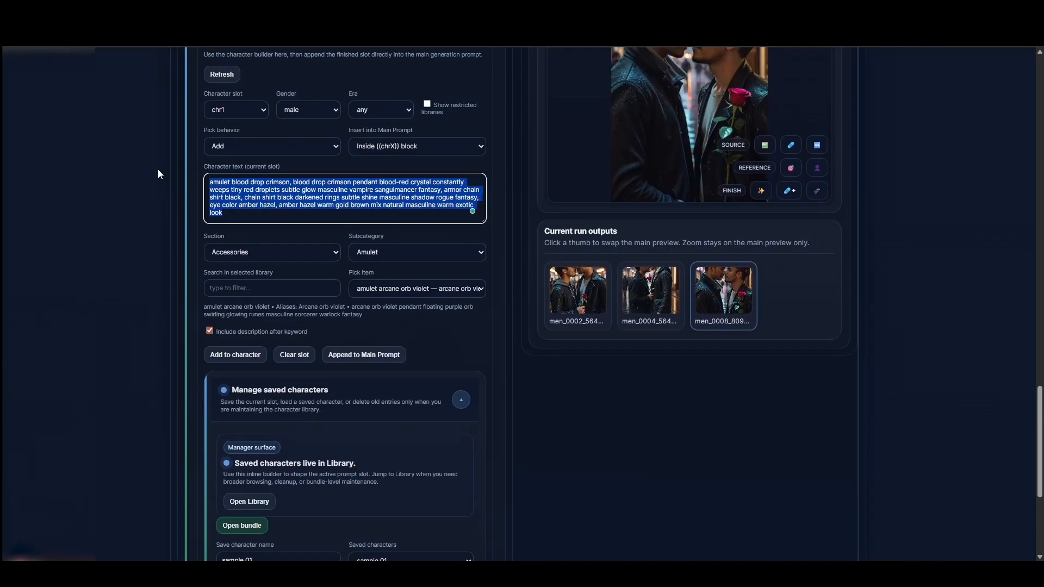
pyautogui.press('BackSpace')
# Look through the Accessories subcategories and try the Body section of the character library
pyautogui.click(377, 252)
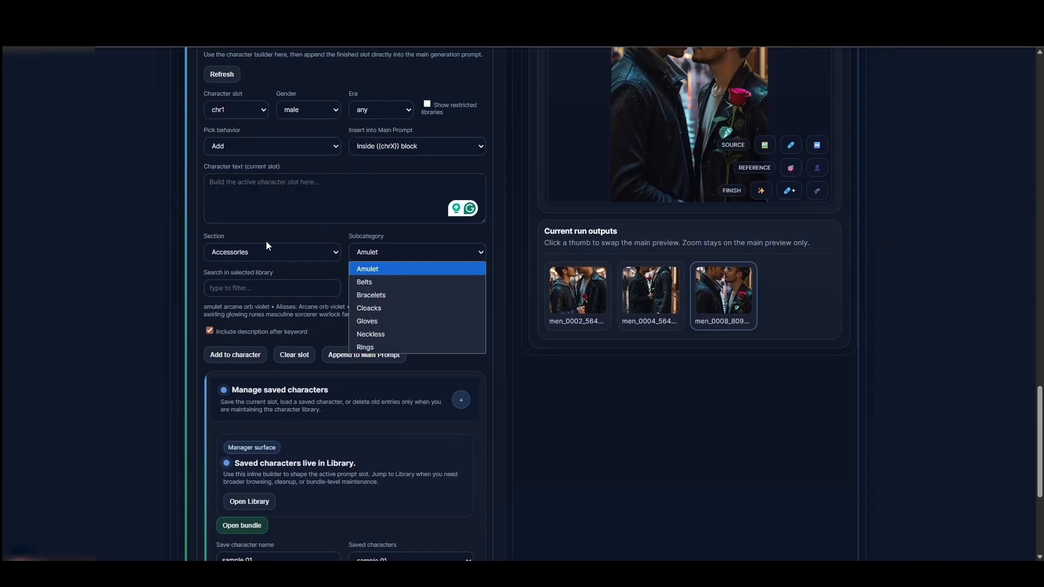
pyautogui.click(251, 250)
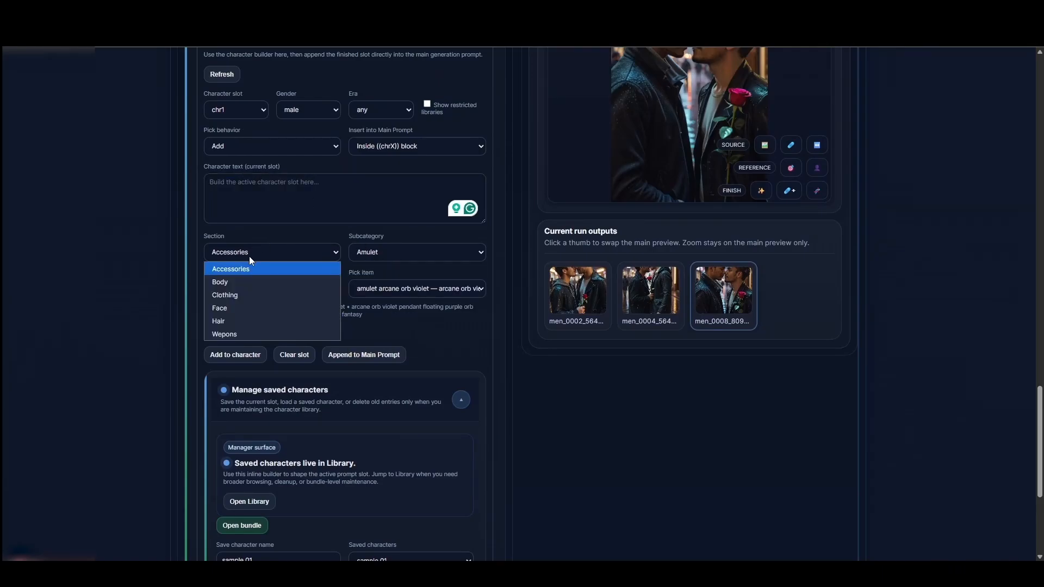
pyautogui.click(238, 282)
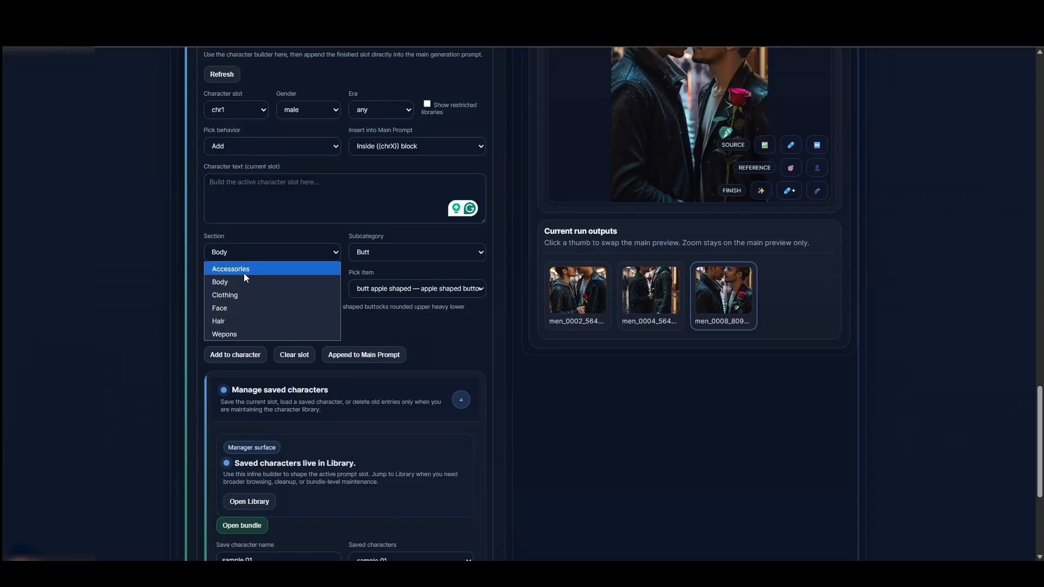
pyautogui.click(230, 185)
# Set the character library to the Face section and choose the Expression subcategory
pyautogui.click(227, 256)
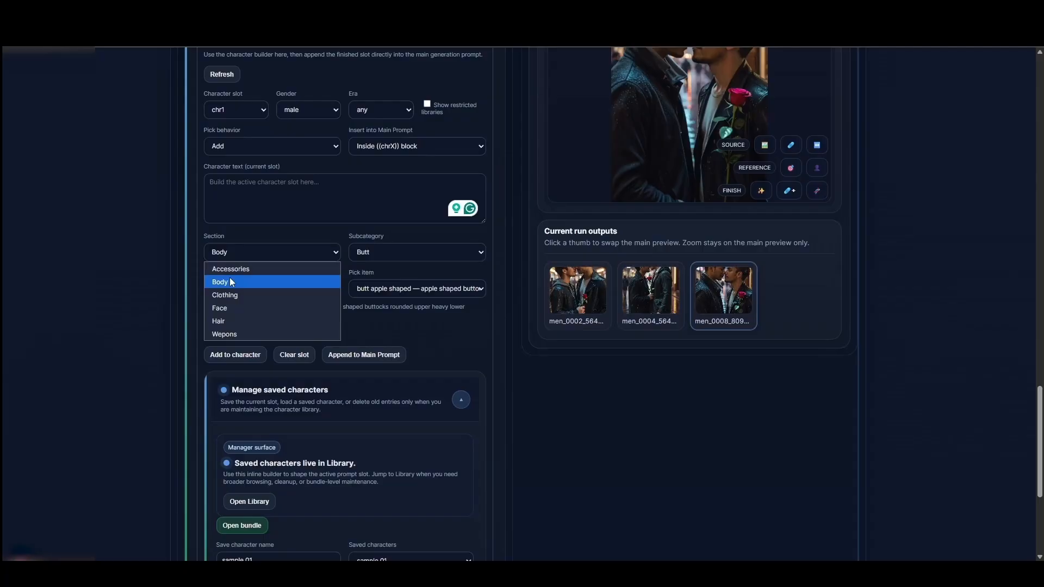
pyautogui.click(231, 309)
pyautogui.click(375, 253)
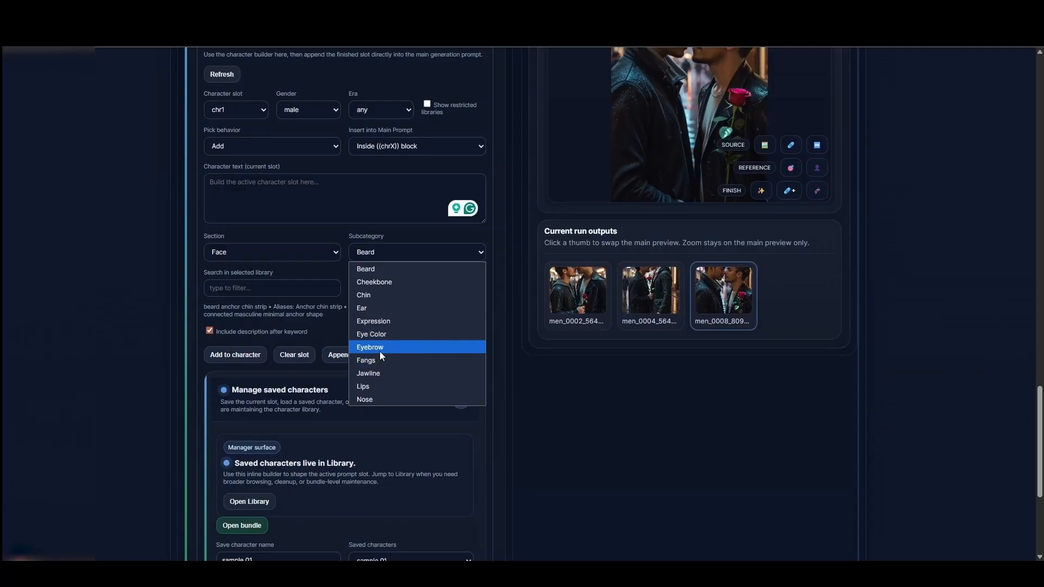
pyautogui.click(379, 336)
pyautogui.click(376, 251)
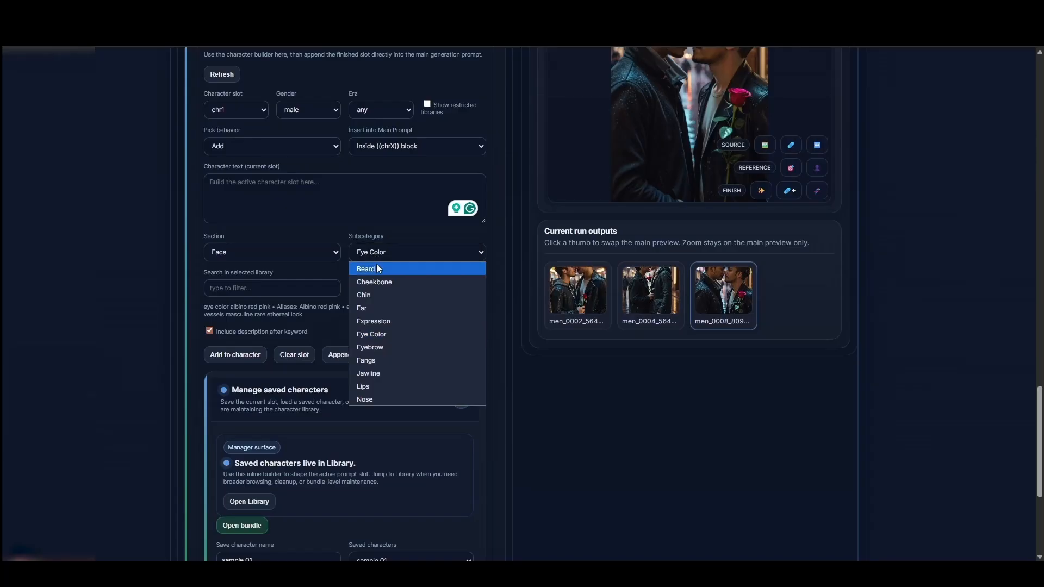
pyautogui.click(377, 324)
pyautogui.click(288, 247)
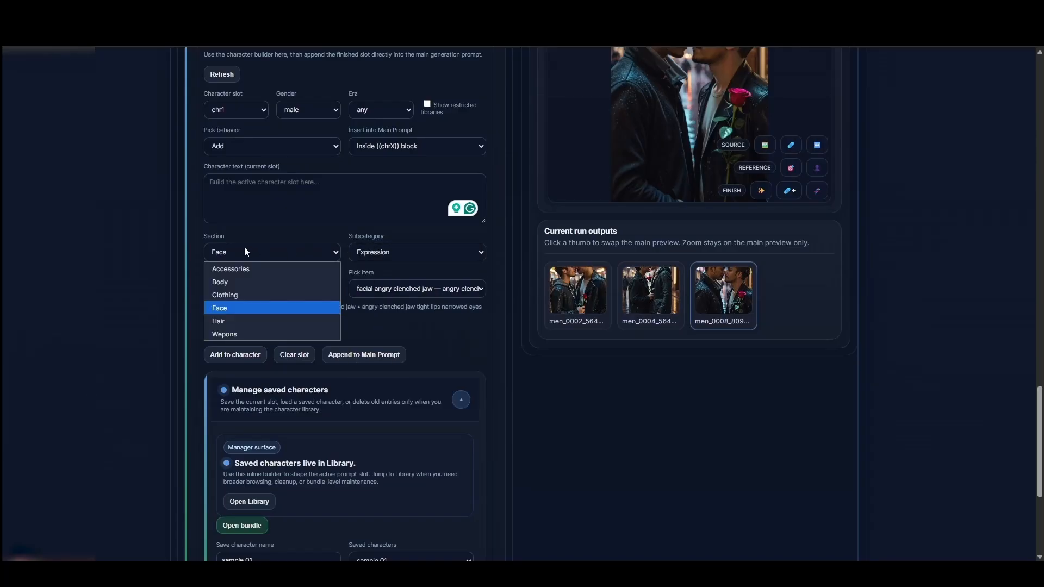
pyautogui.click(371, 236)
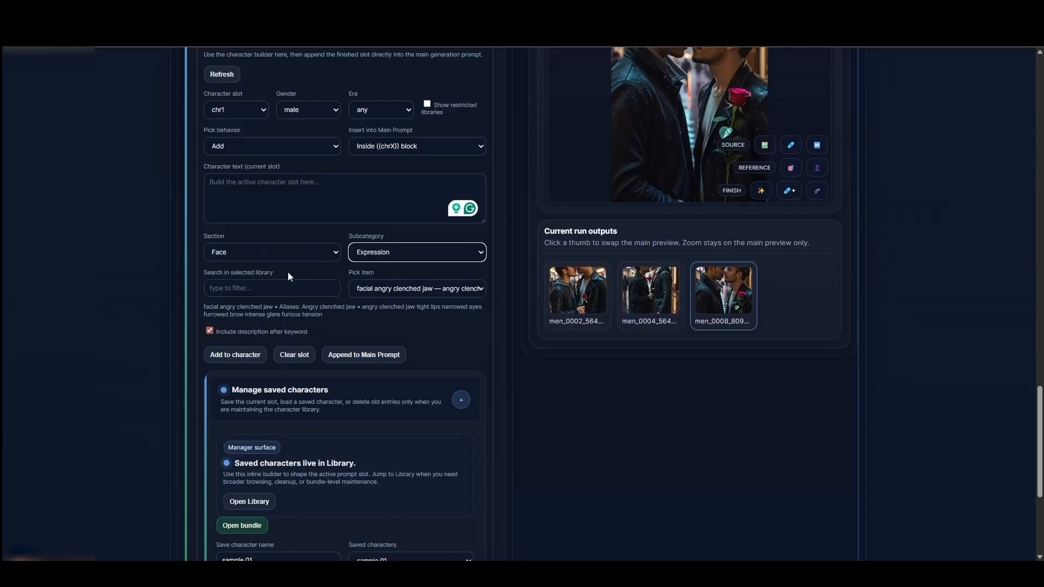
# Pick the "mood nostalgic wistful gaze" expression and add it to the character text
pyautogui.click(288, 288)
pyautogui.click(416, 288)
pyautogui.scroll(-3, 442, 368)
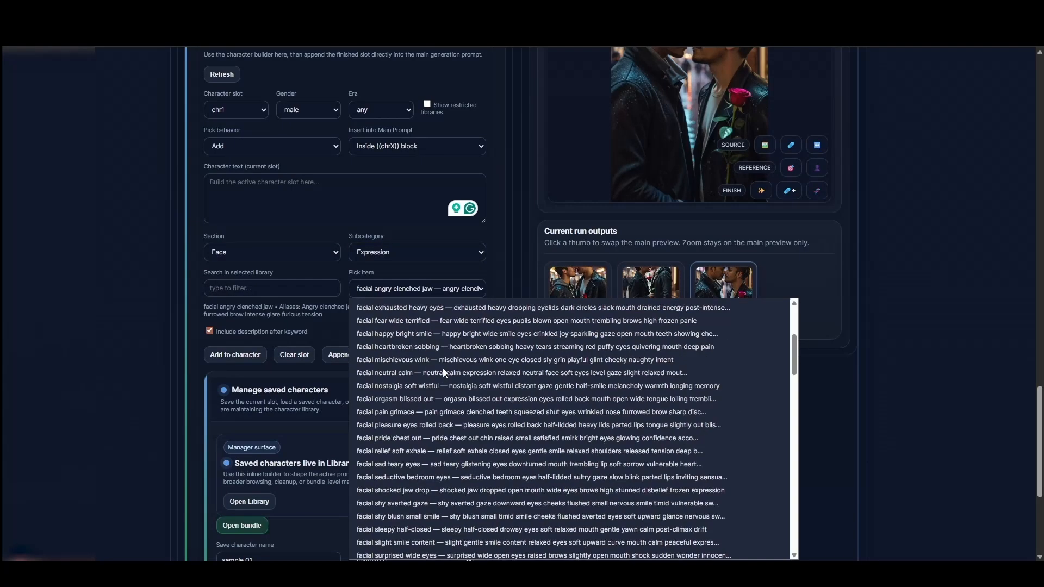
pyautogui.scroll(-10, 442, 368)
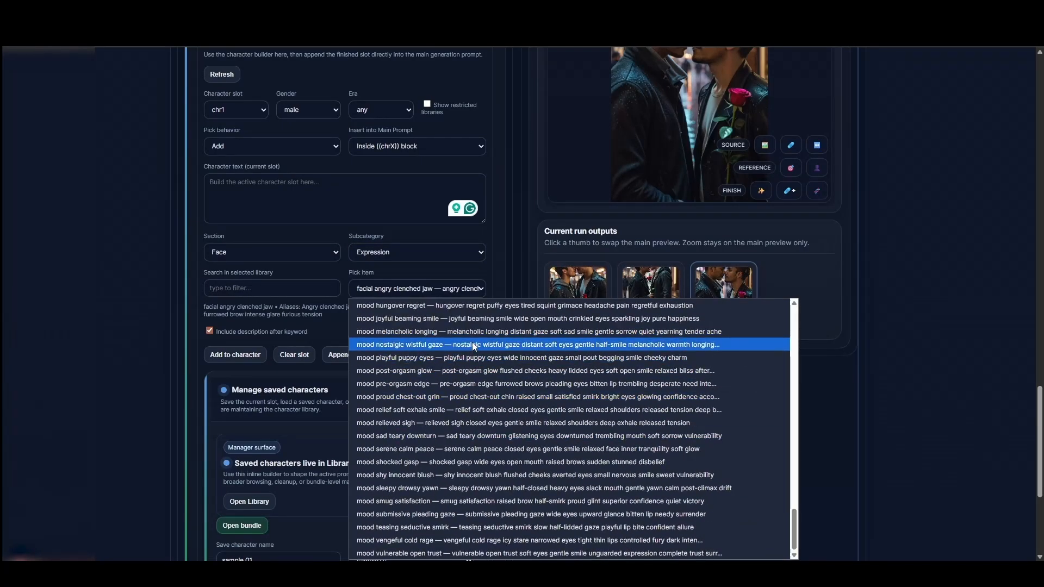
pyautogui.click(472, 342)
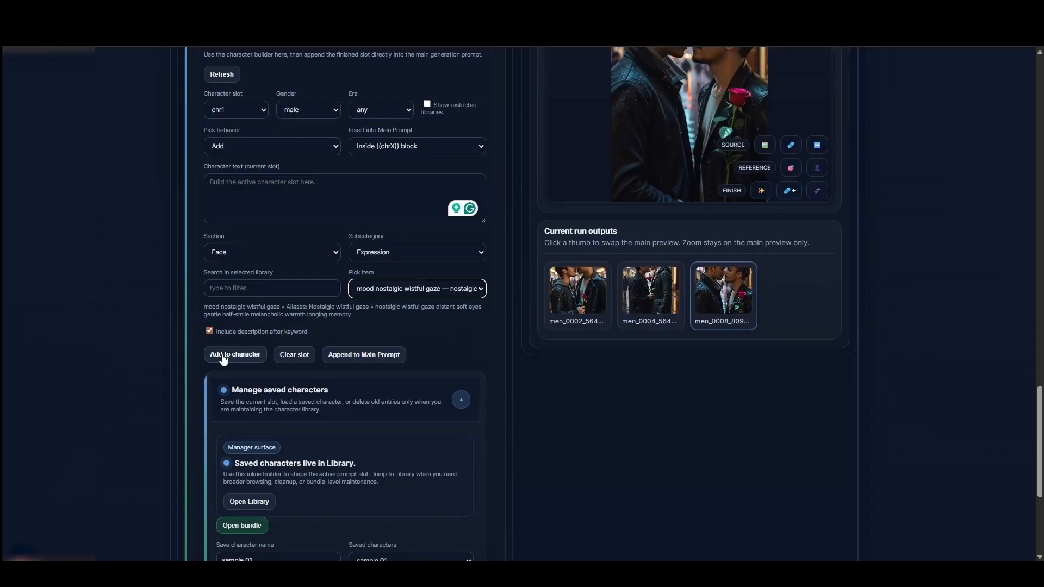
pyautogui.click(242, 356)
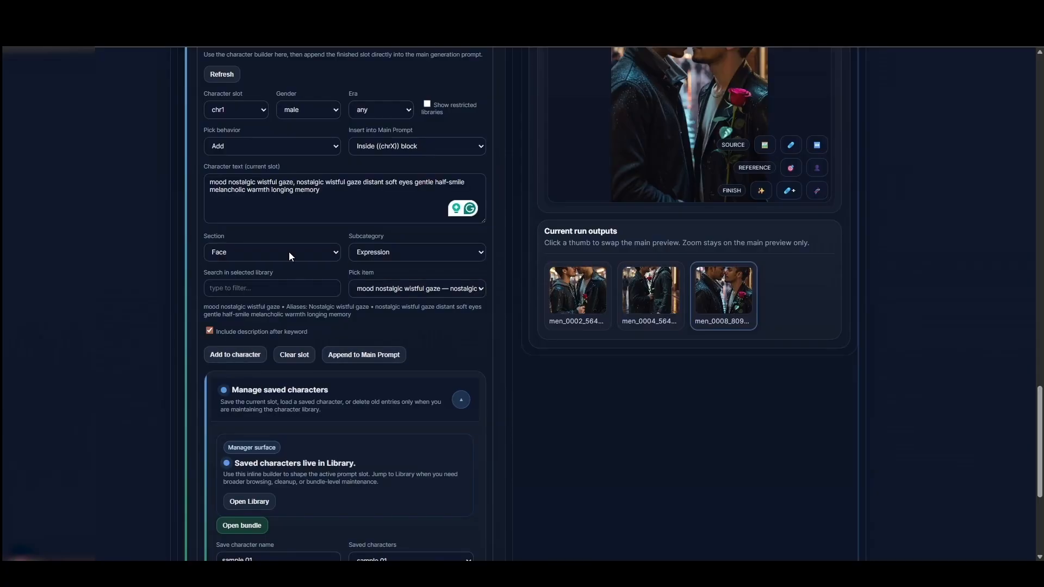
pyautogui.moveTo(318, 193); pyautogui.dragTo(171, 180)
pyautogui.click(245, 183)
# Switch the character library to the Hair section with the Styles subcategory
pyautogui.click(236, 250)
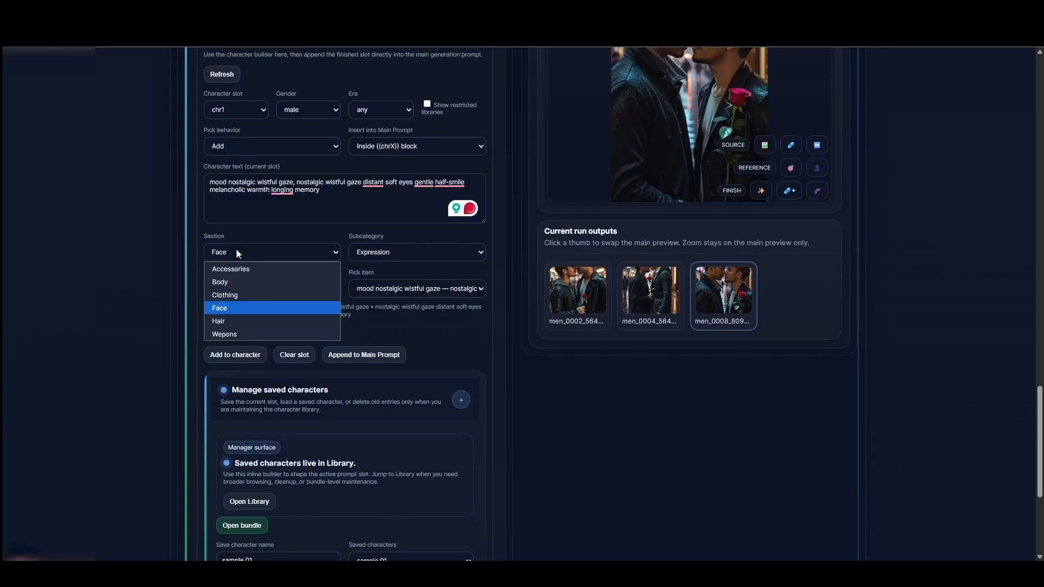
pyautogui.click(228, 321)
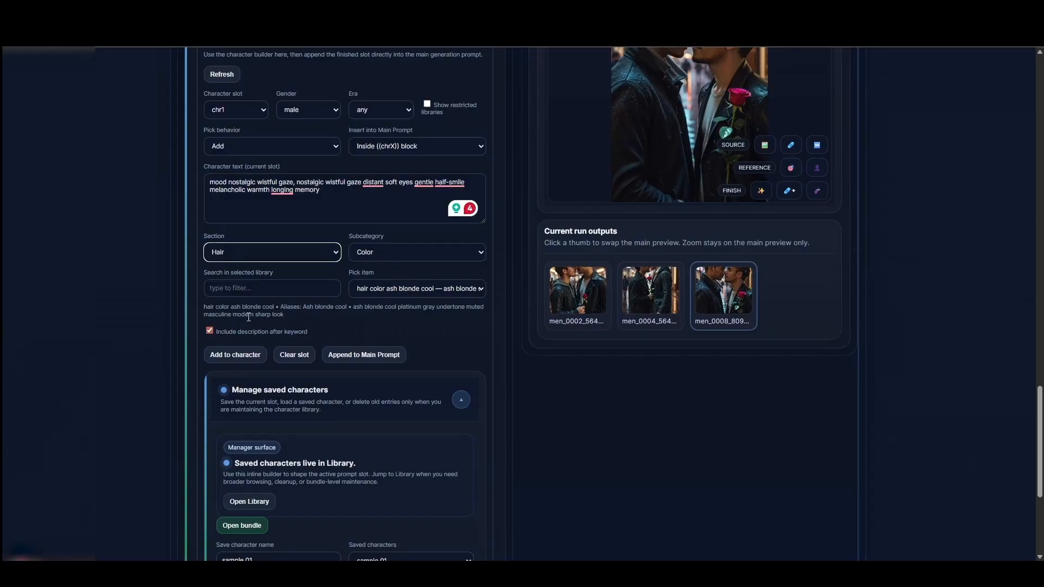
pyautogui.click(369, 259)
pyautogui.click(364, 279)
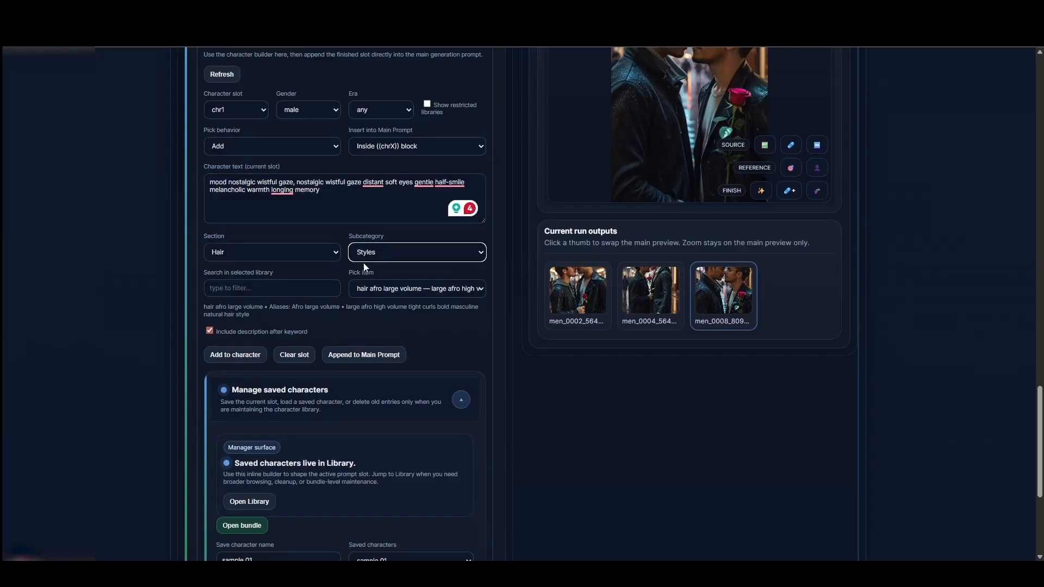
# Pick the "hair mohawk short" style and add it to the character text
pyautogui.click(370, 288)
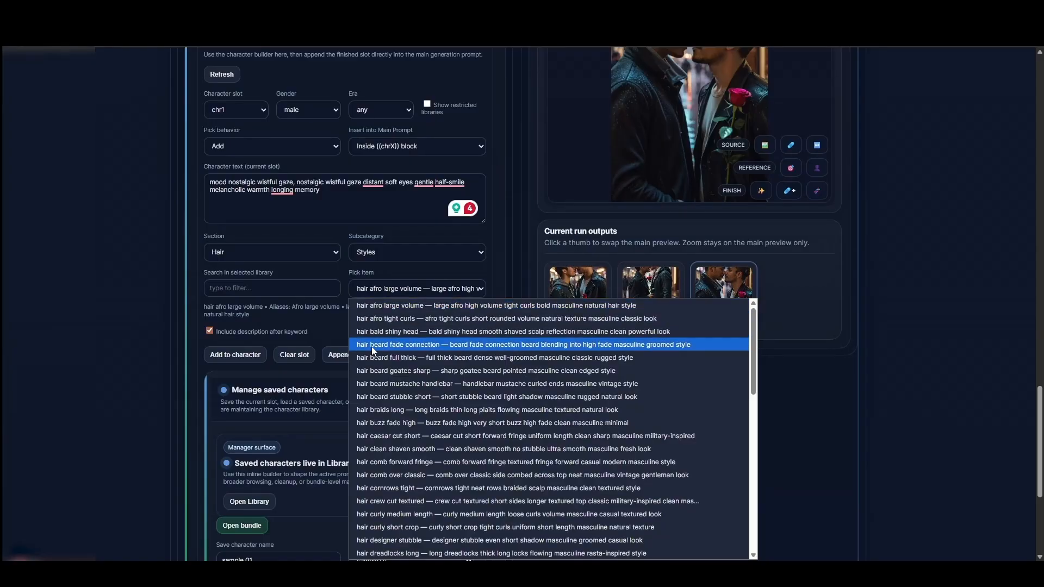
pyautogui.scroll(-5, 380, 397)
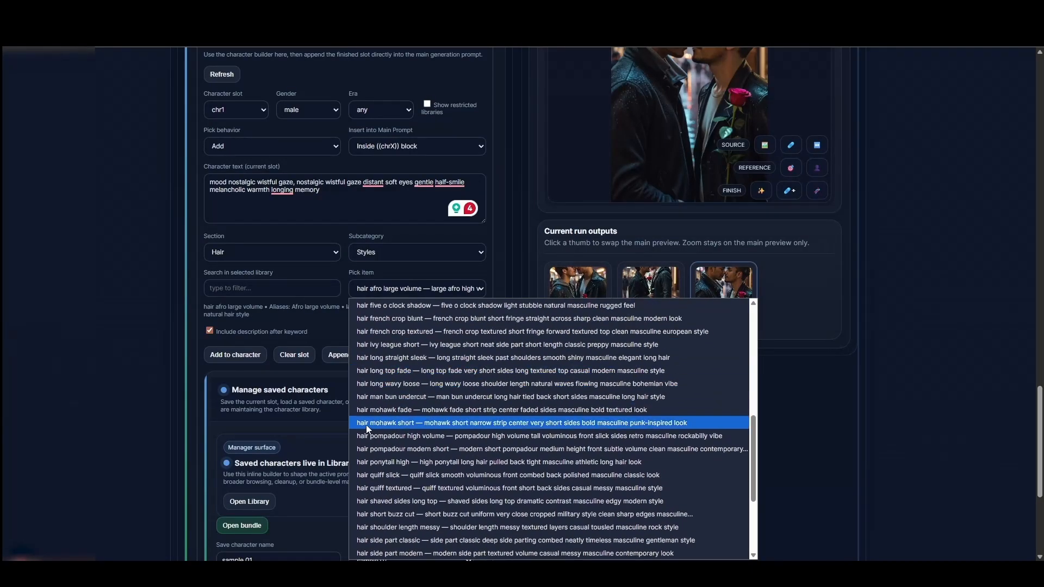
pyautogui.click(389, 423)
pyautogui.click(242, 354)
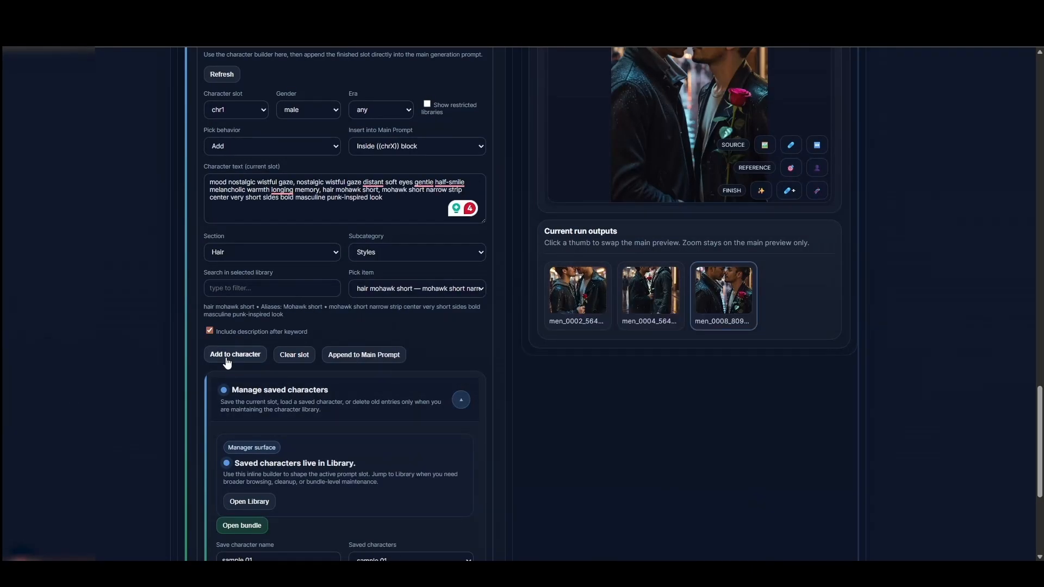
# Highlight the full character text and look over the positive prompt in the Prompt Stack
pyautogui.moveTo(382, 199); pyautogui.dragTo(117, 174)
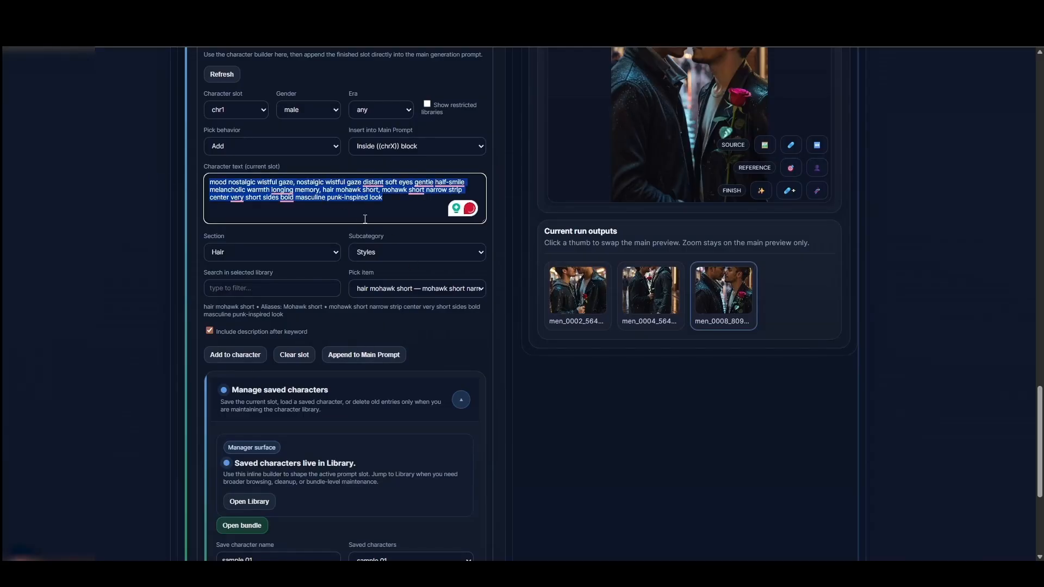
pyautogui.scroll(12, 673, 163)
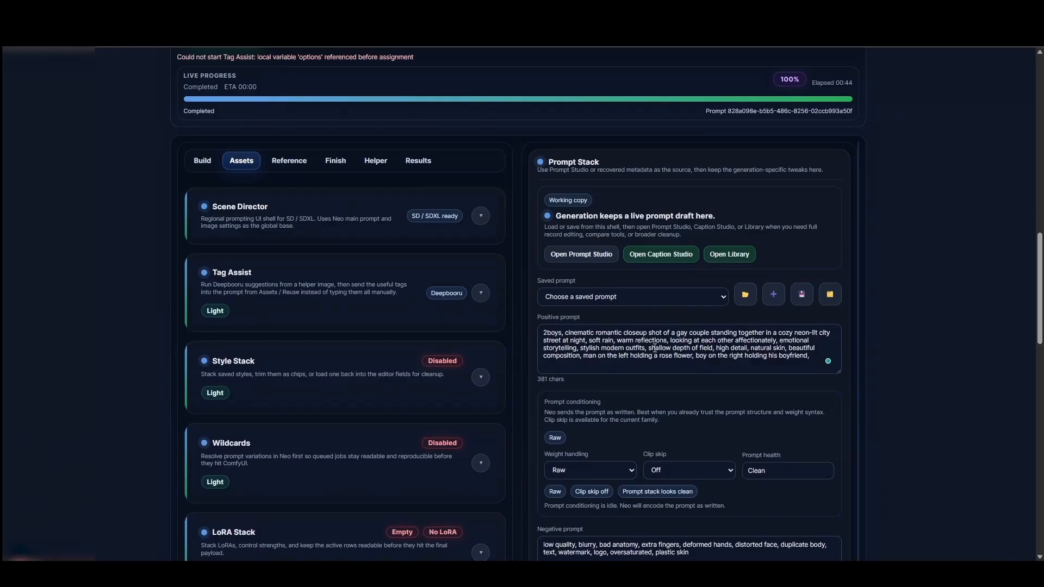
pyautogui.scroll(-5, 619, 344)
pyautogui.scroll(-9, 618, 343)
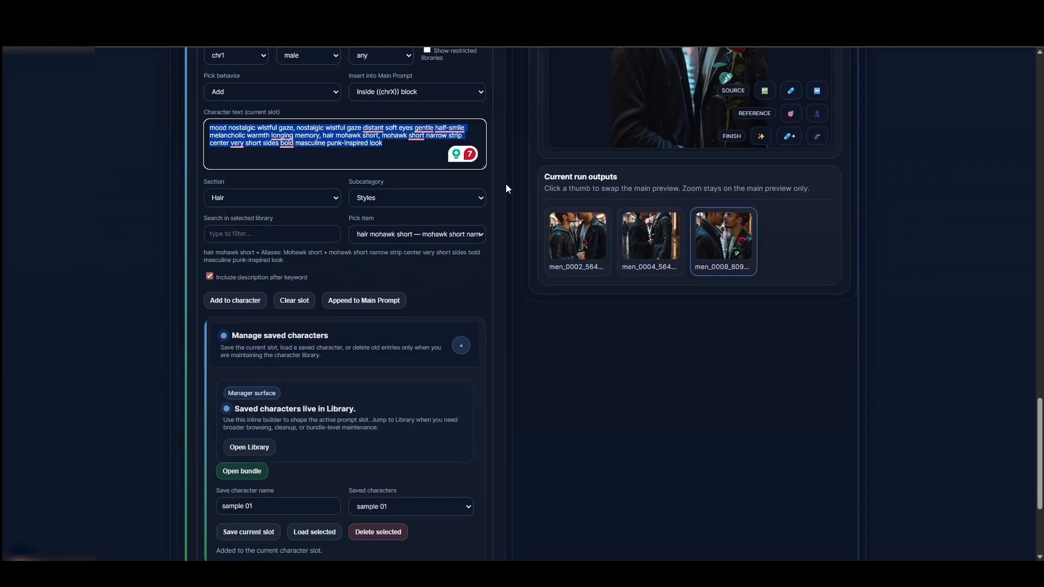
# Save the current character slot to the library under the name "sample 02"
pyautogui.scroll(-3, 506, 183)
pyautogui.scroll(3, 366, 99)
pyautogui.scroll(-2, 523, 184)
pyautogui.tripleClick(271, 398)
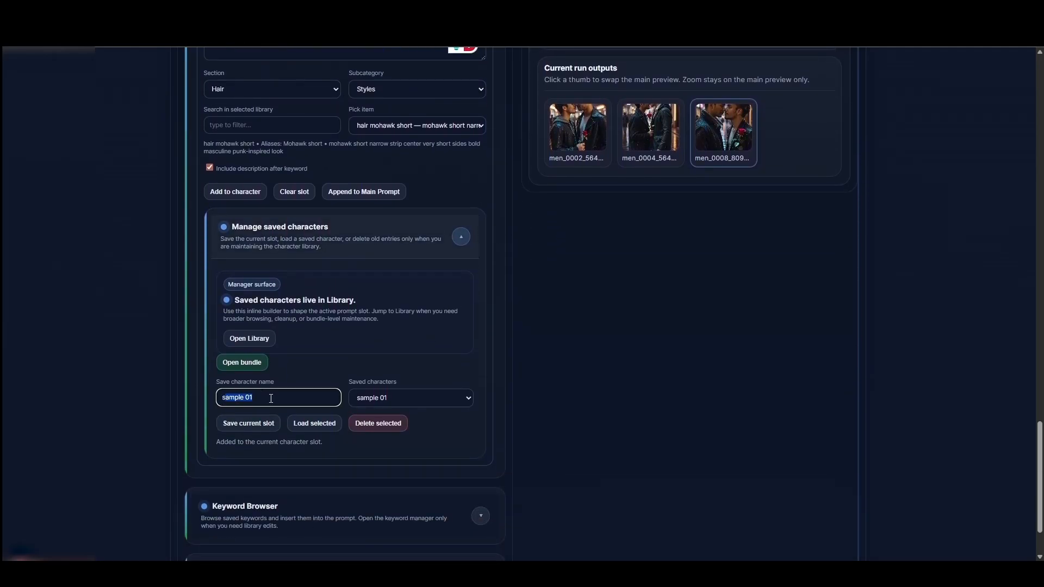
pyautogui.click(271, 397)
pyautogui.write('2')
pyautogui.click(246, 427)
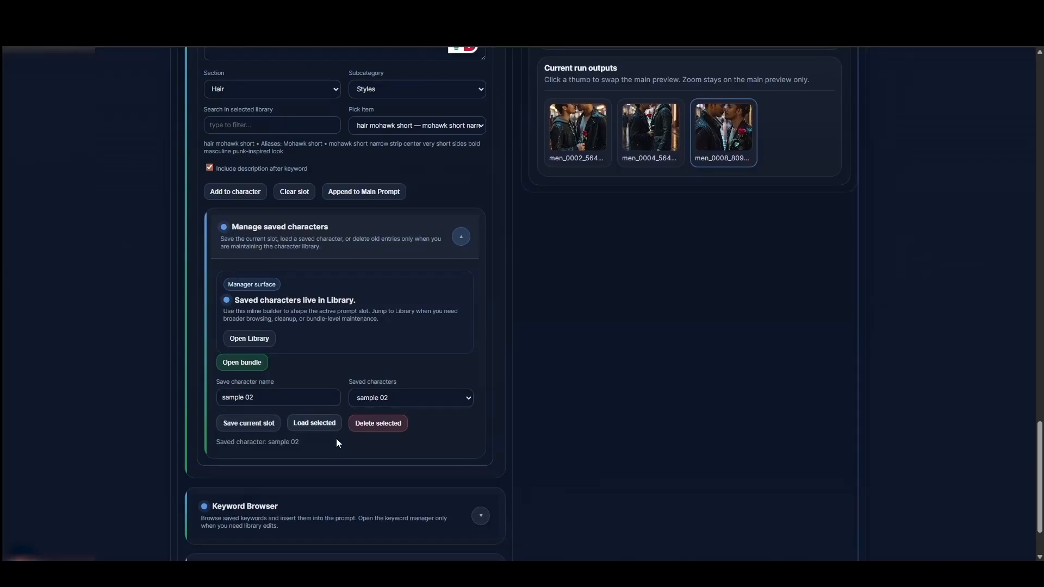
# Load the saved character "sample 02" into slot chr1 and check the character text
pyautogui.click(384, 398)
pyautogui.click(382, 427)
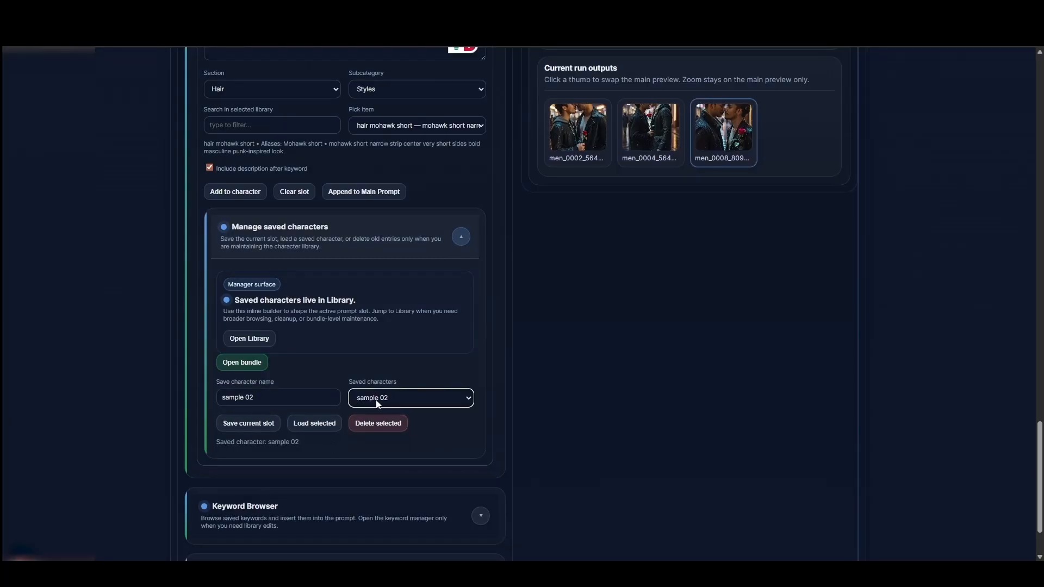
pyautogui.click(376, 401)
pyautogui.click(368, 415)
pyautogui.click(380, 398)
pyautogui.click(373, 427)
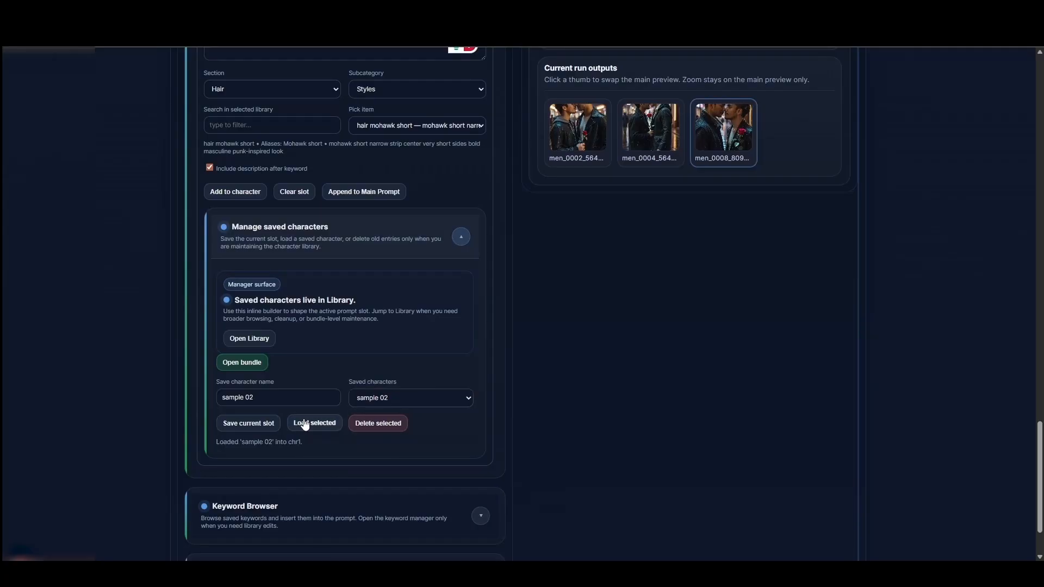
pyautogui.click(313, 423)
pyautogui.scroll(4, 533, 388)
pyautogui.scroll(-4, 492, 388)
pyautogui.scroll(6, 441, 335)
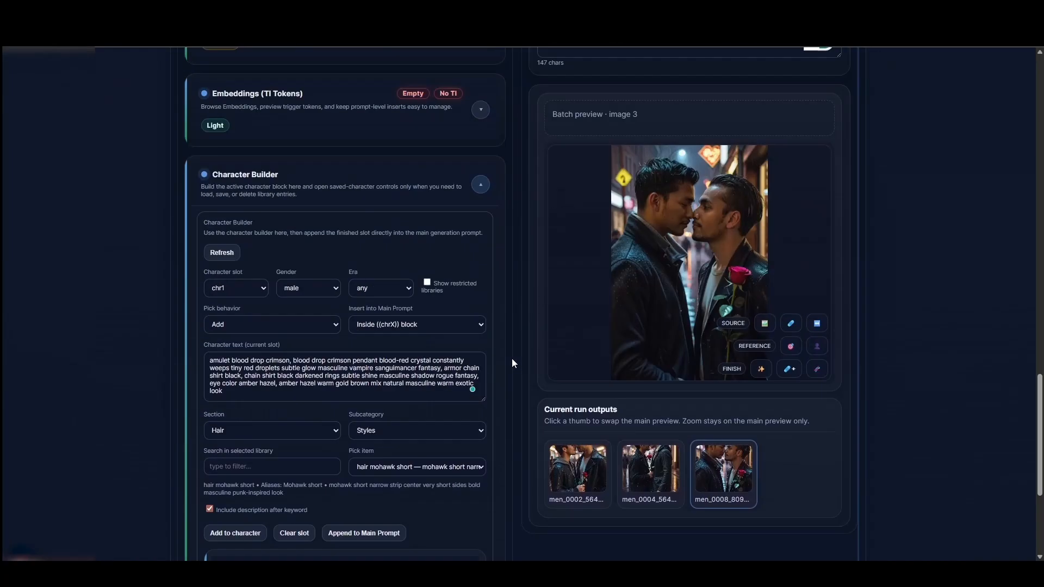
# Collapse the Character Builder section and expand the Keyword Browser
pyautogui.scroll(3, 511, 363)
pyautogui.click(439, 333)
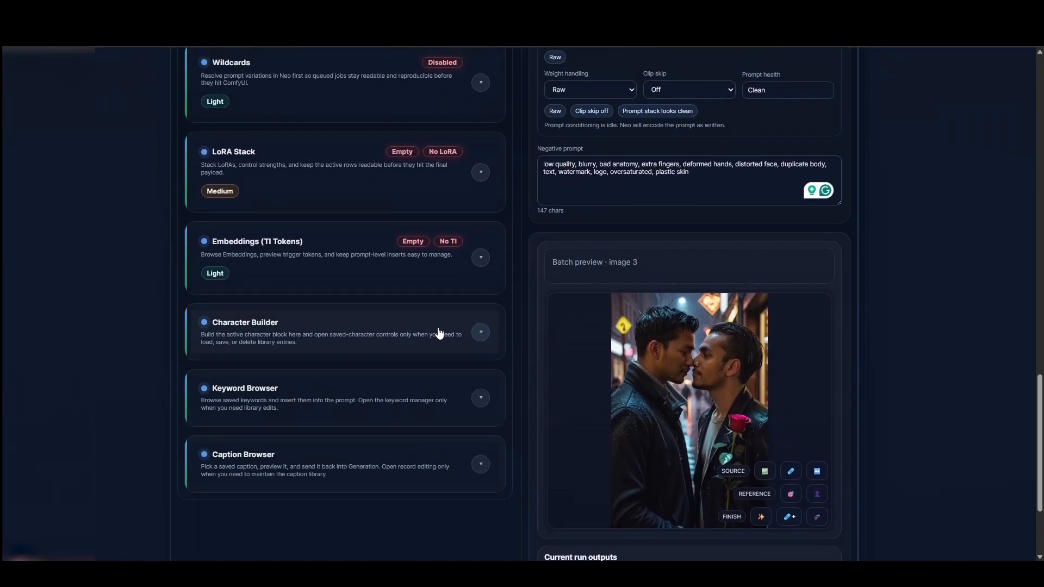
pyautogui.scroll(-3, 438, 328)
pyautogui.click(366, 257)
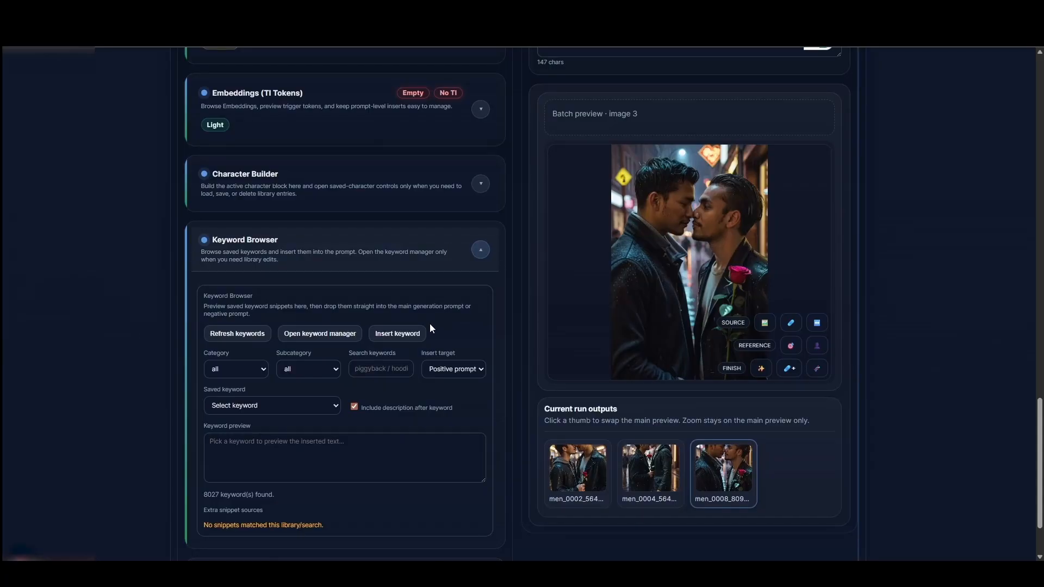
# Browse the keyword categories and set the category to Composition
pyautogui.click(236, 369)
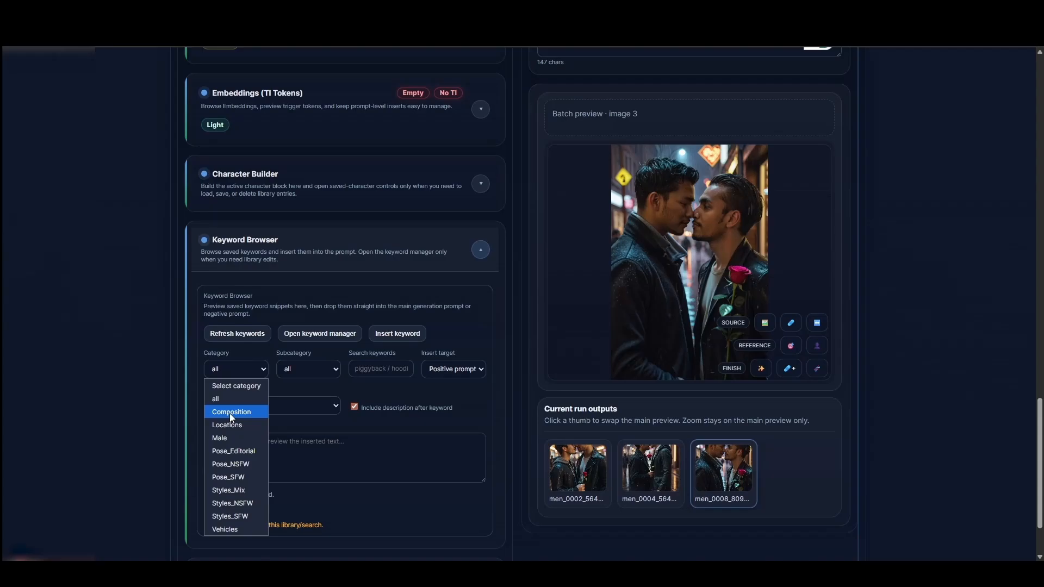
pyautogui.click(229, 411)
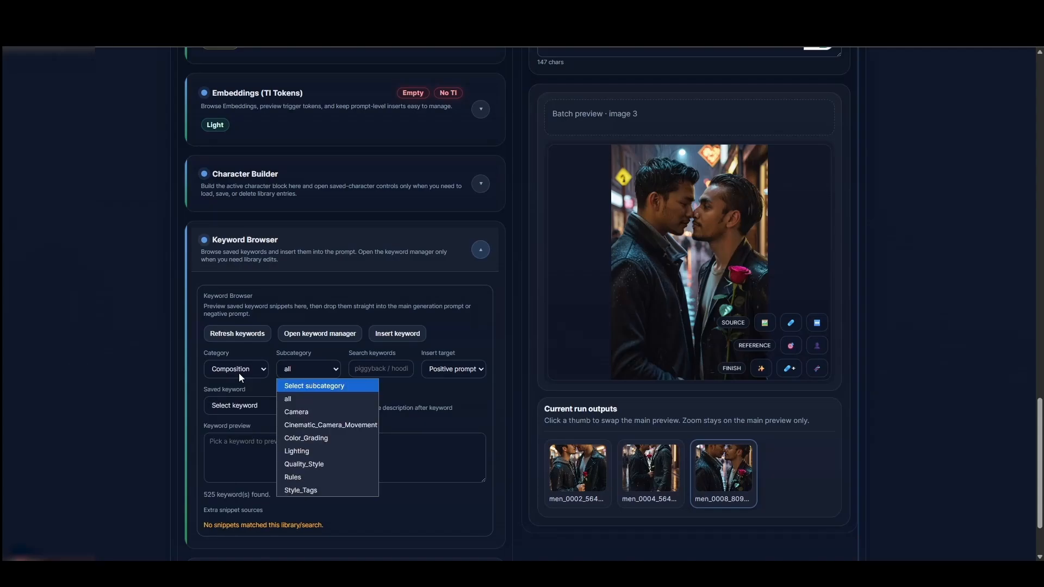
pyautogui.click(239, 370)
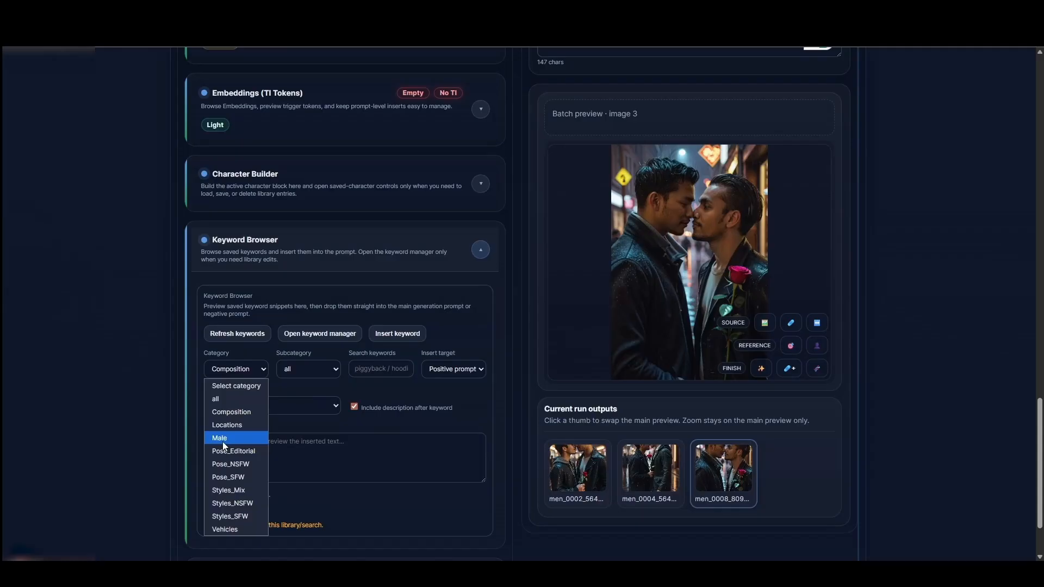
pyautogui.click(226, 425)
pyautogui.click(233, 370)
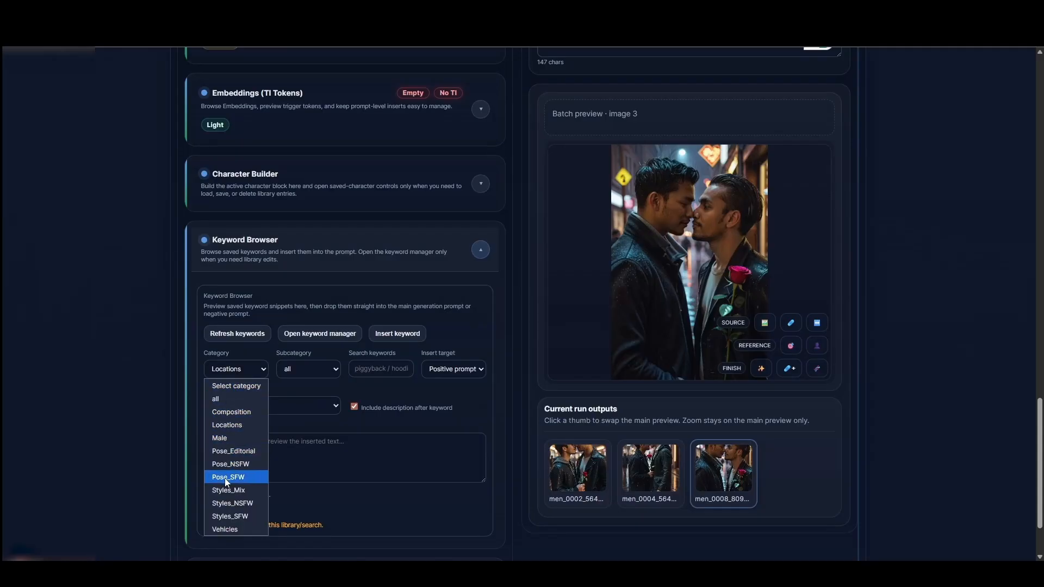
pyautogui.click(229, 412)
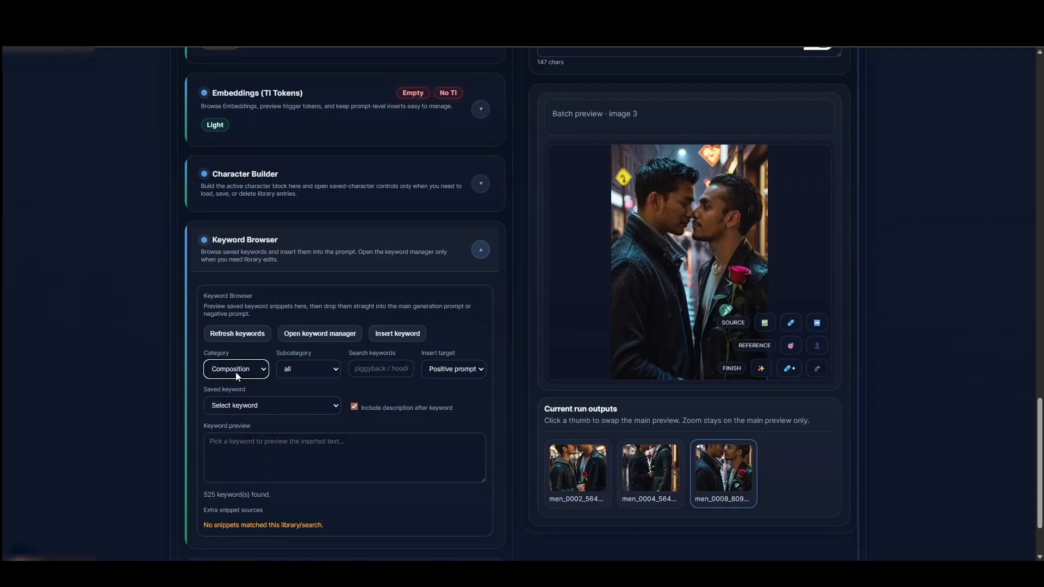
# Set the keyword subcategory to Camera and the insert target to Positive prompt
pyautogui.click(301, 369)
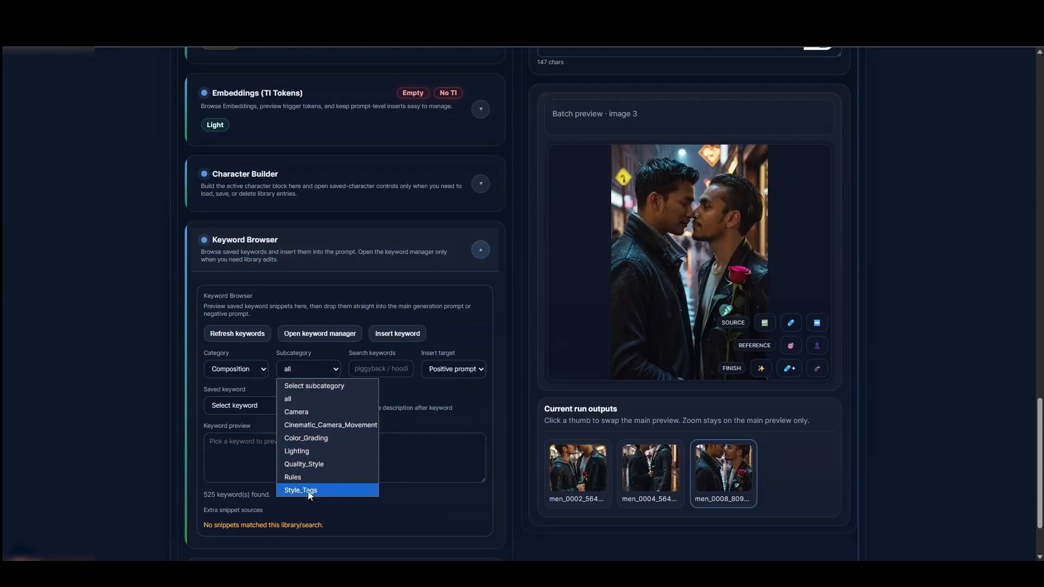
pyautogui.click(299, 412)
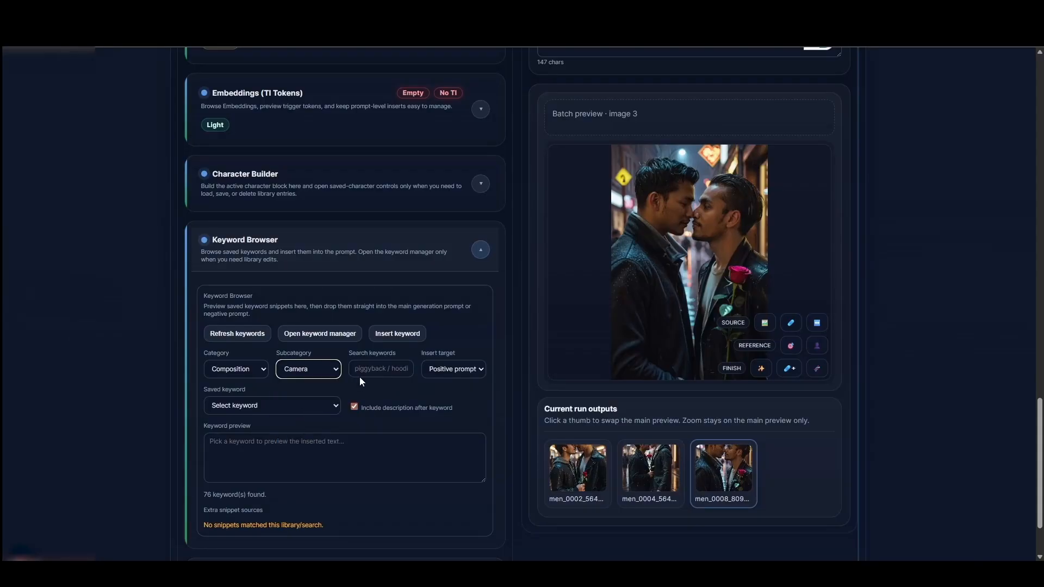
pyautogui.click(455, 367)
pyautogui.click(440, 384)
pyautogui.click(451, 369)
pyautogui.click(448, 386)
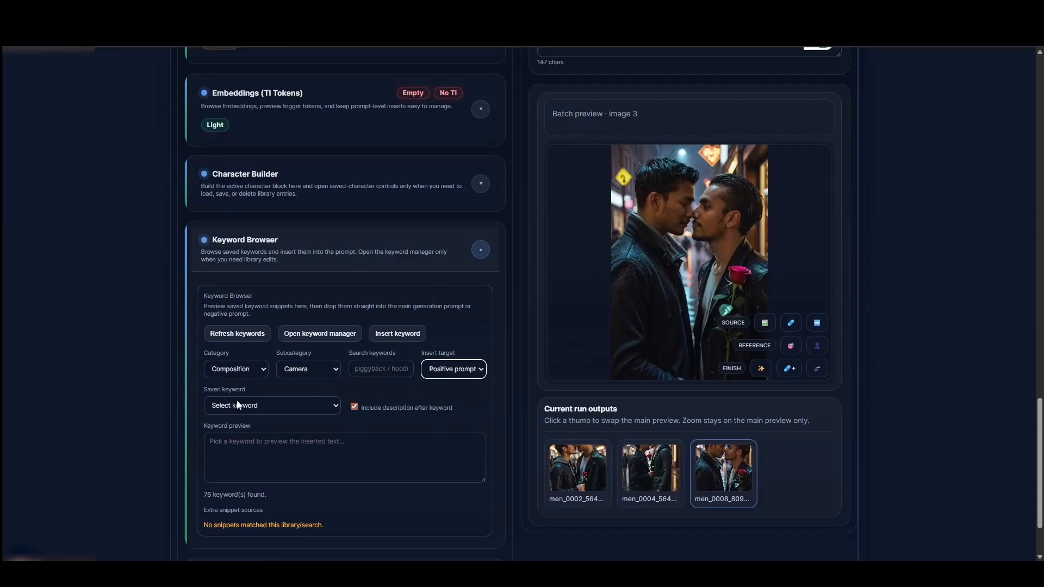
# Choose the saved keyword "camera fuji provia 400f slide" from the Camera keywords
pyautogui.click(242, 405)
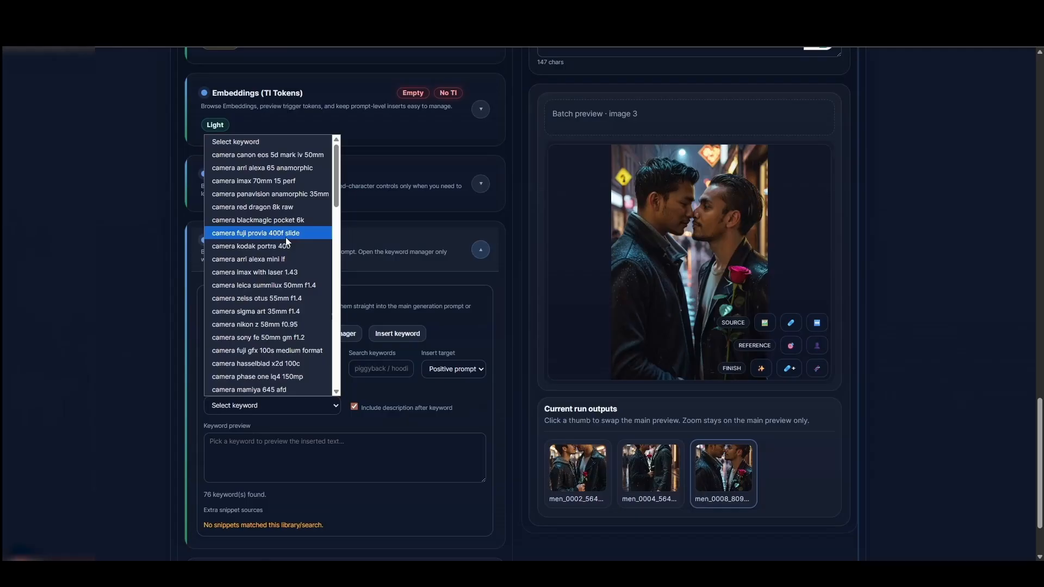
pyautogui.scroll(-2, 294, 200)
pyautogui.scroll(-2, 294, 200)
pyautogui.scroll(4, 295, 201)
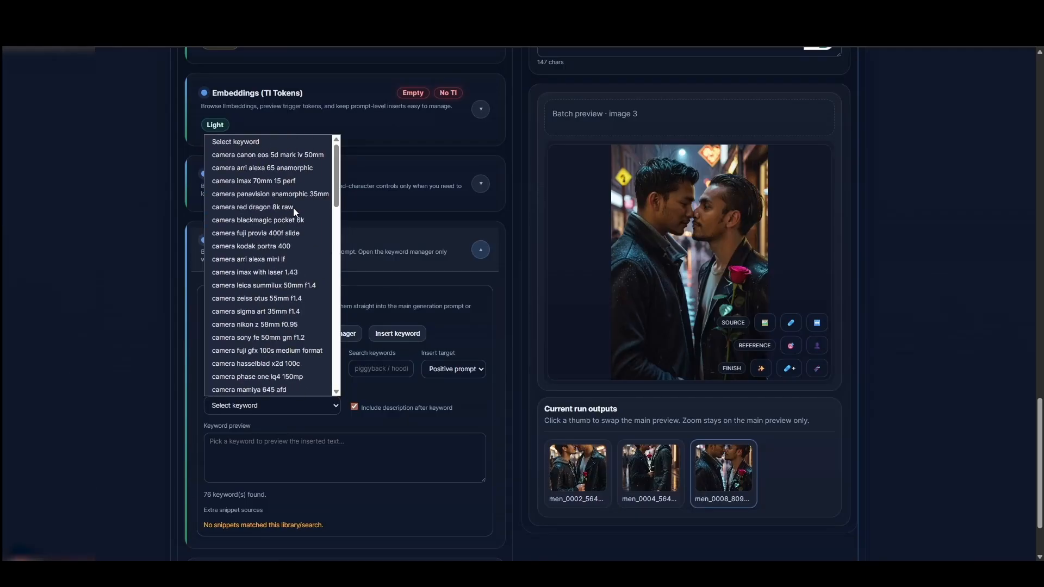
pyautogui.click(252, 235)
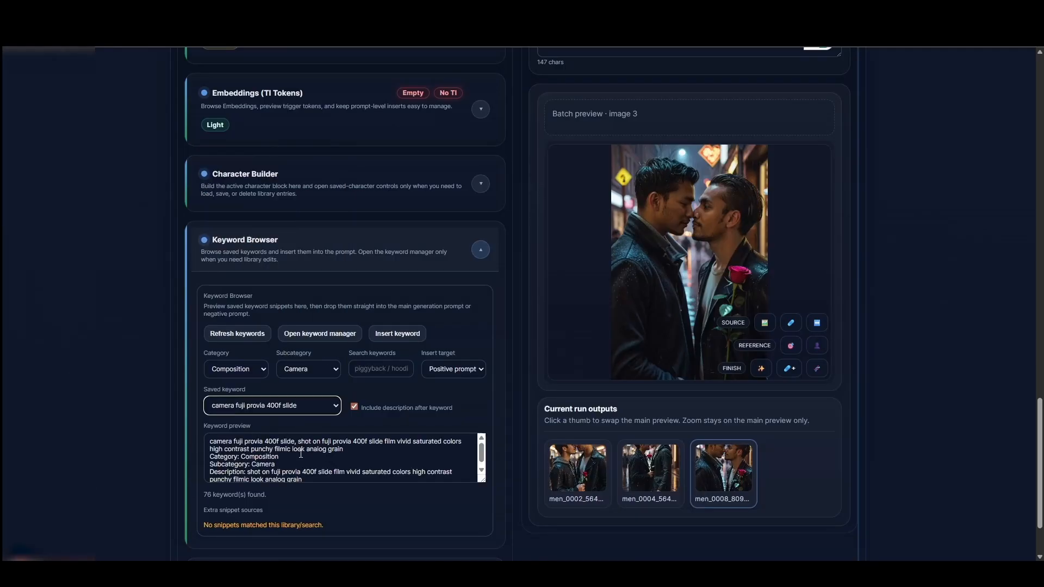
# Enlarge the keyword preview box and highlight the description text of the chosen keyword
pyautogui.scroll(1, 274, 457)
pyautogui.scroll(2, 275, 457)
pyautogui.scroll(-5, 352, 387)
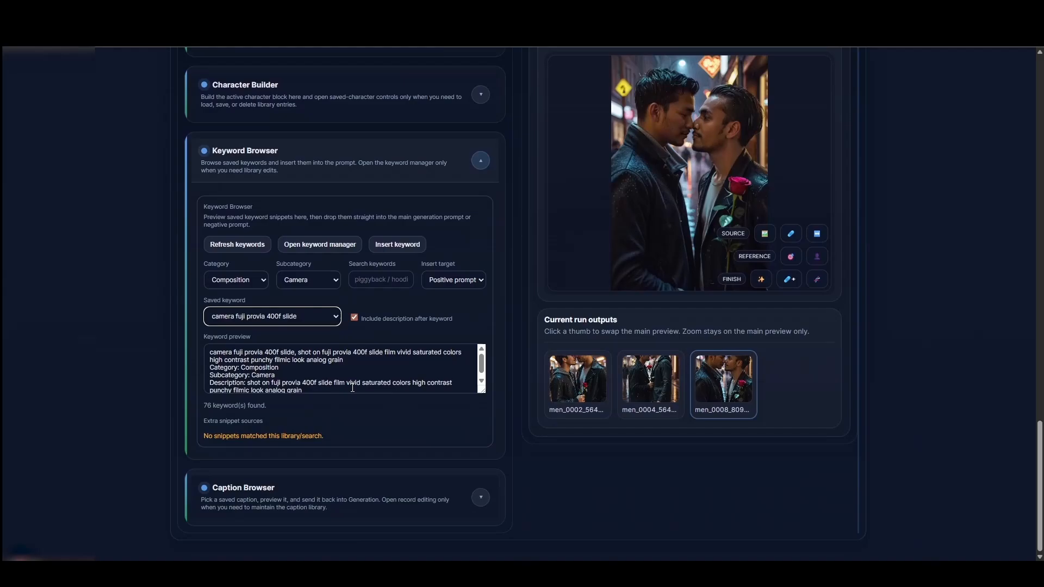
pyautogui.click(483, 392)
pyautogui.moveTo(483, 395)
pyautogui.mouseDown()
pyautogui.moveTo(484, 432)
pyautogui.moveTo(484, 411)
pyautogui.mouseUp()
pyautogui.moveTo(248, 385); pyautogui.dragTo(278, 391)
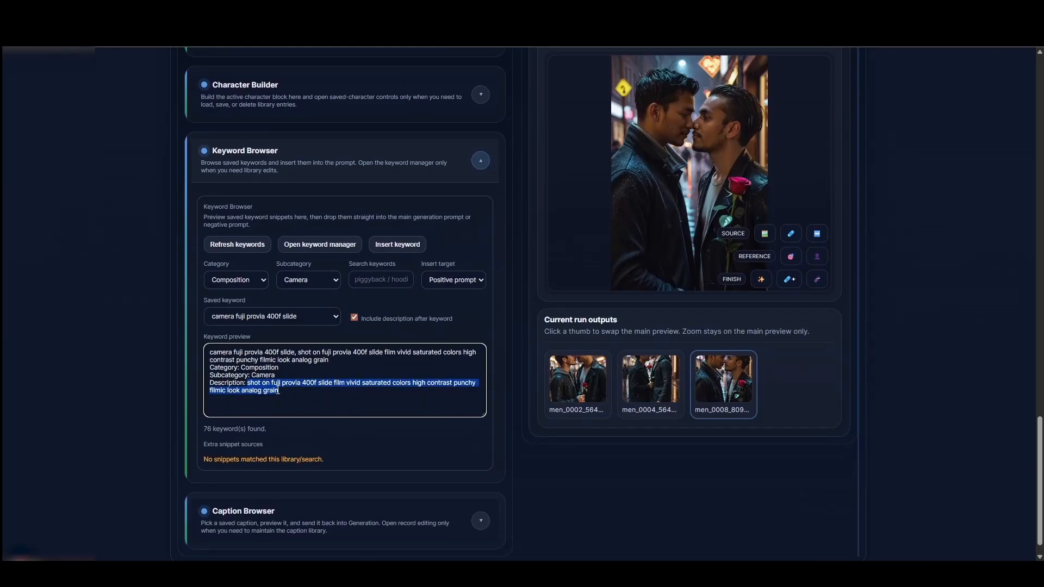
# Insert the chosen camera keyword into the main generation prompt and check the positive prompt
pyautogui.scroll(-1, 295, 391)
pyautogui.click(398, 221)
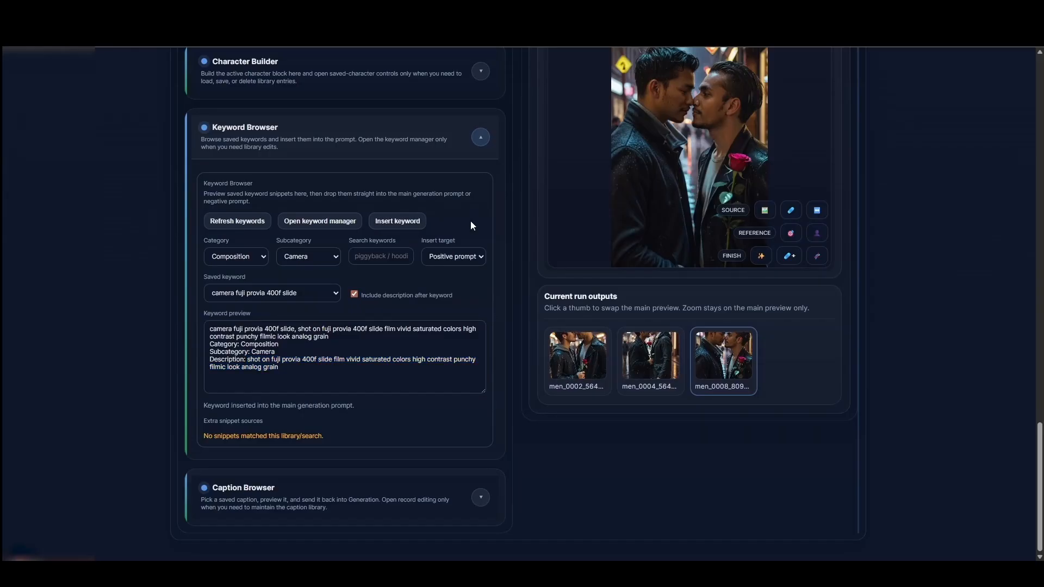
pyautogui.scroll(7, 545, 167)
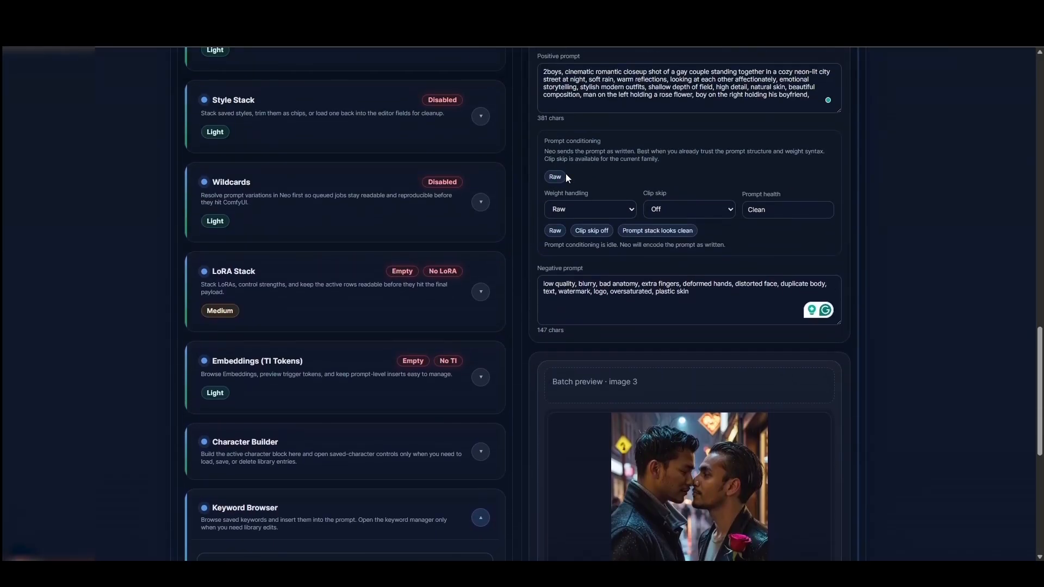
pyautogui.scroll(-7, 519, 205)
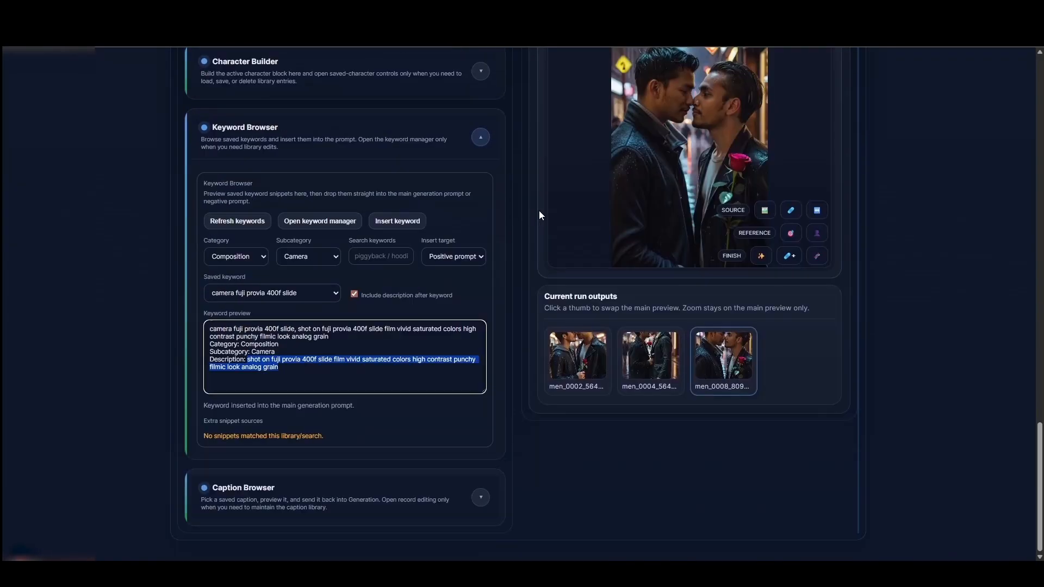
# Expand the Caption Browser section and enlarge its saved caption box
pyautogui.click(294, 315)
pyautogui.scroll(-4, 471, 241)
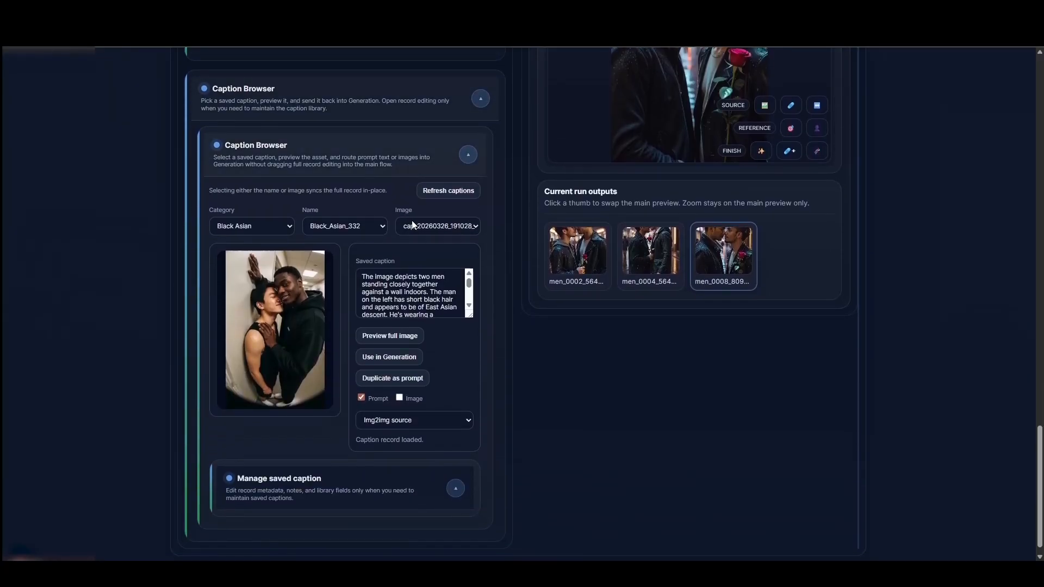
pyautogui.scroll(20, 412, 208)
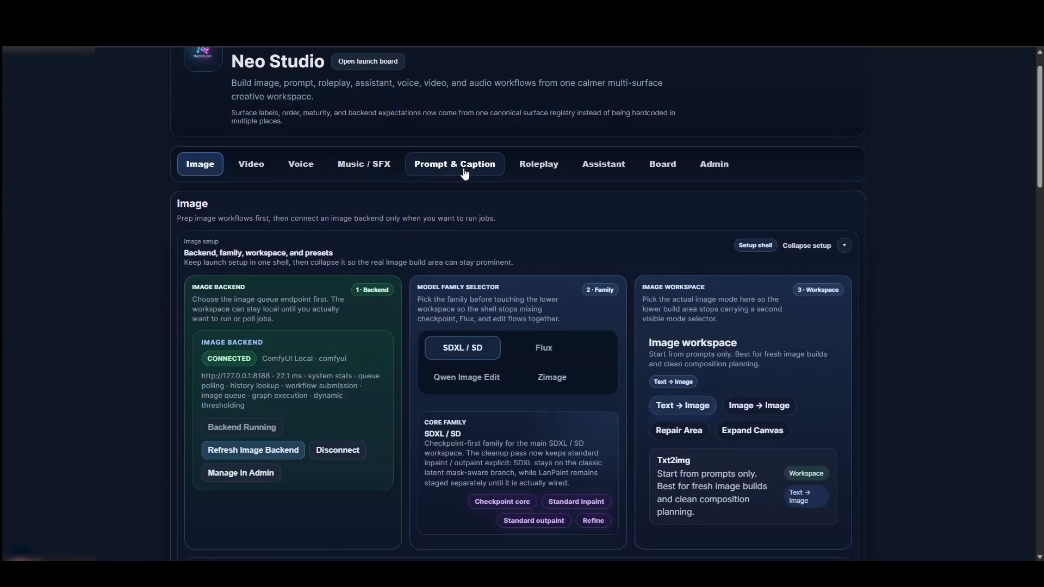
pyautogui.scroll(-18, 422, 207)
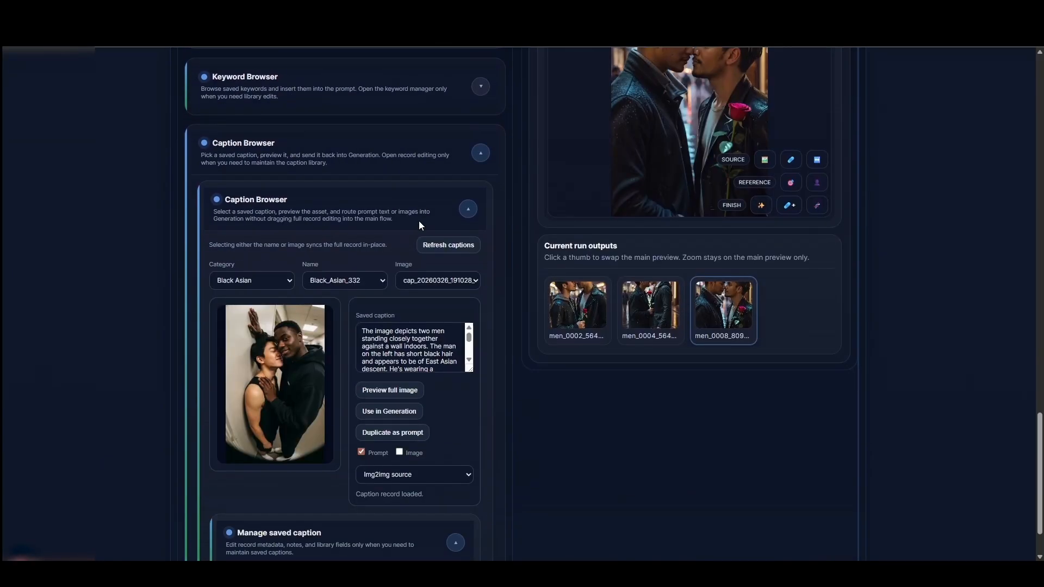
pyautogui.scroll(-1, 419, 221)
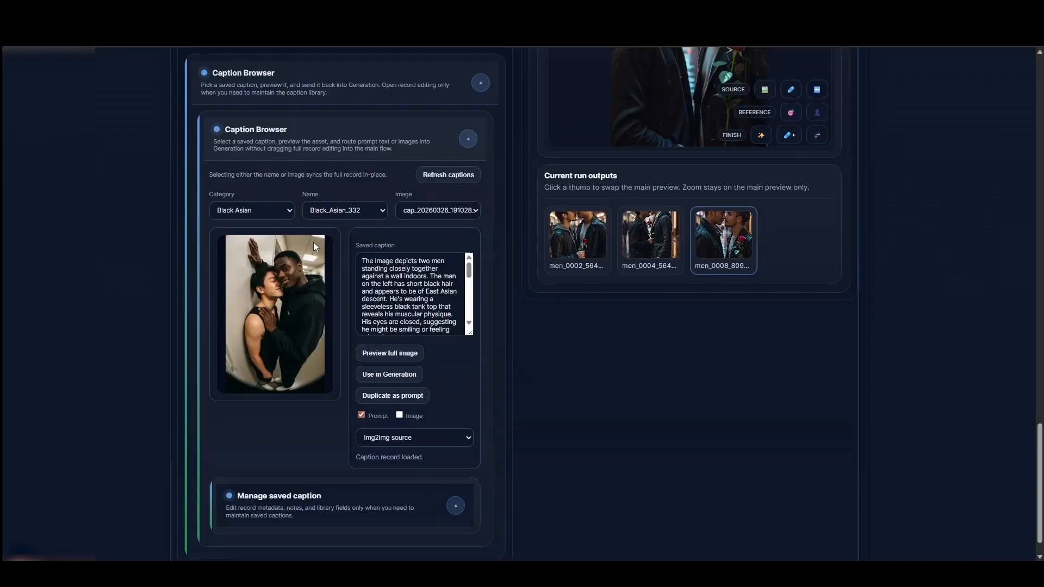
# Load the saved caption record Black_Asian_194 from the Black Asian category
pyautogui.click(326, 210)
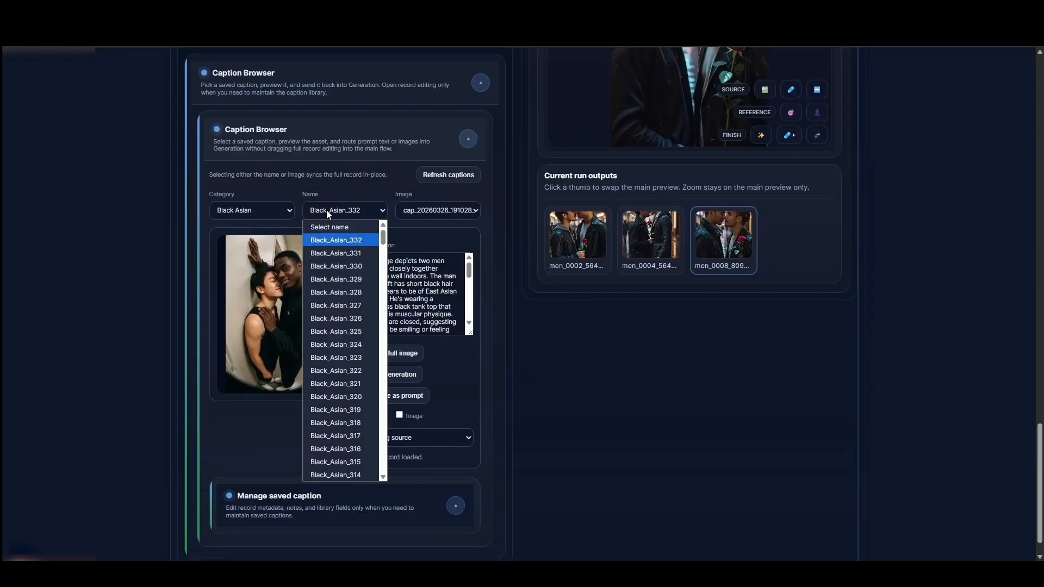
pyautogui.scroll(-10, 342, 315)
pyautogui.scroll(-5, 347, 321)
pyautogui.click(347, 318)
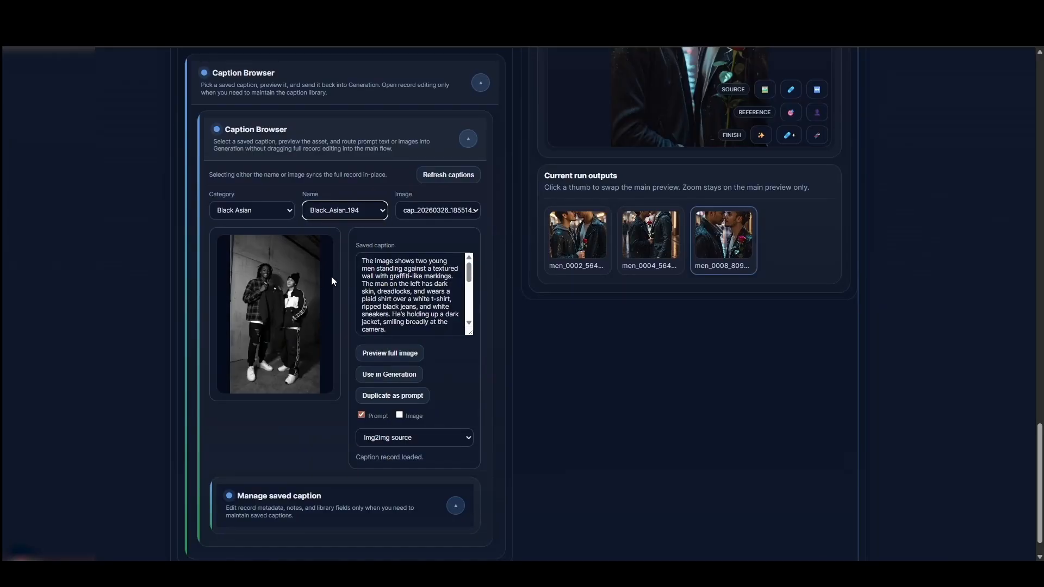
# Read the loaded saved caption through to its end, then return to the Prompt Stack area
pyautogui.click(405, 284)
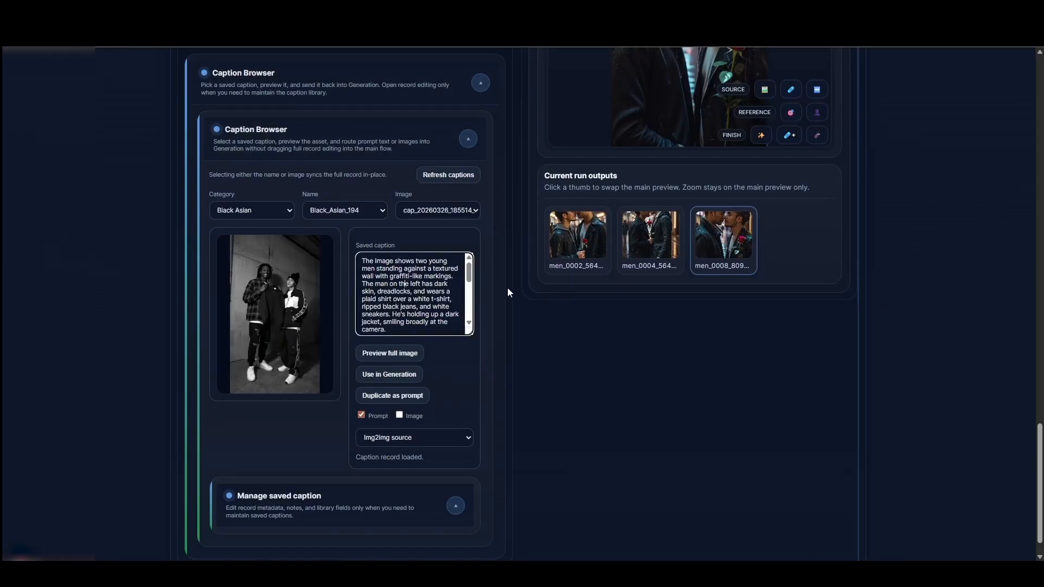
pyautogui.scroll(-5, 404, 270)
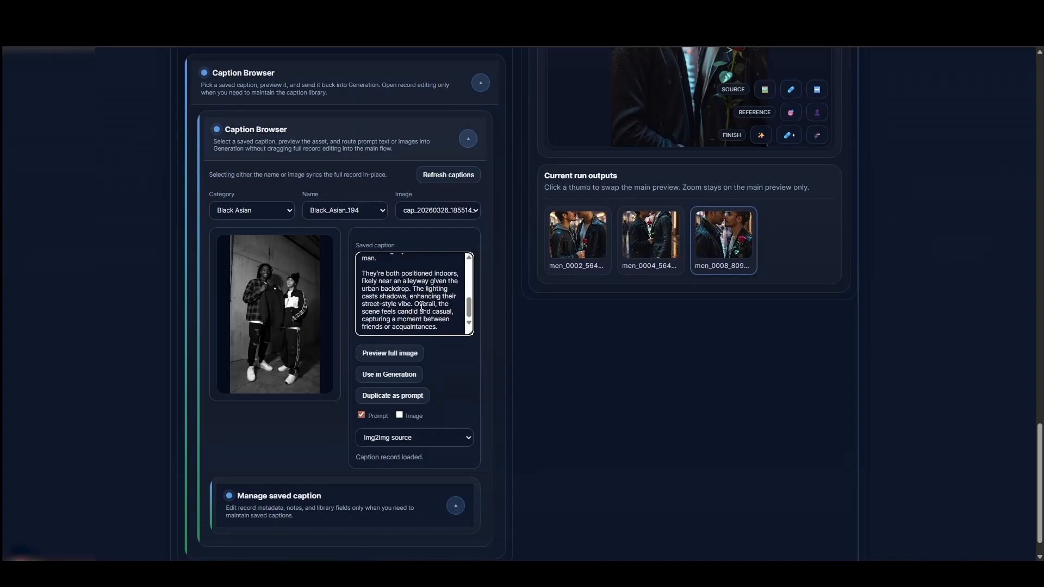
pyautogui.scroll(15, 404, 270)
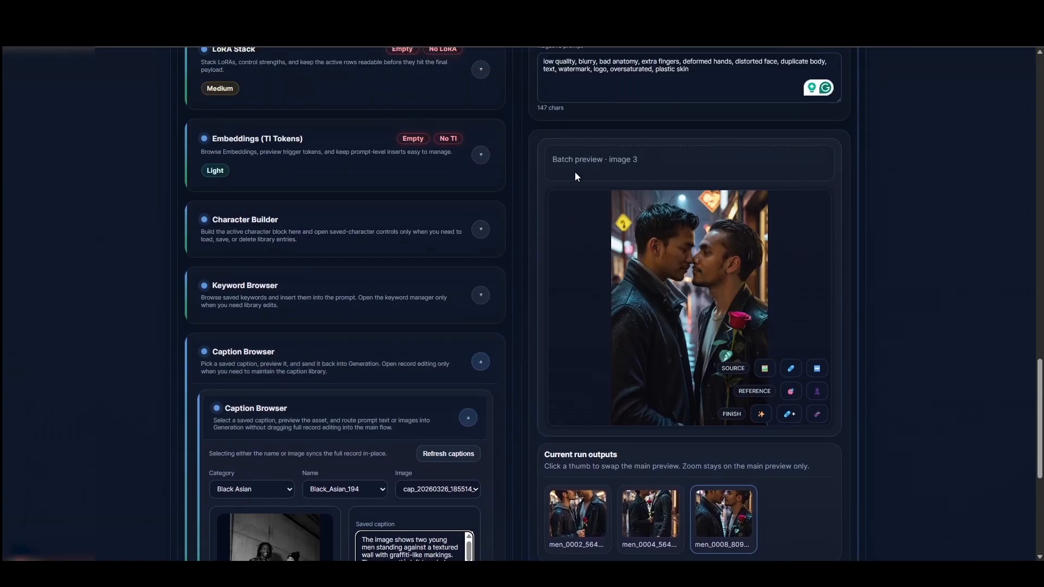
# Set the saved caption to send only its image, with Primary ControlNet image as the destination
pyautogui.scroll(-3, 521, 308)
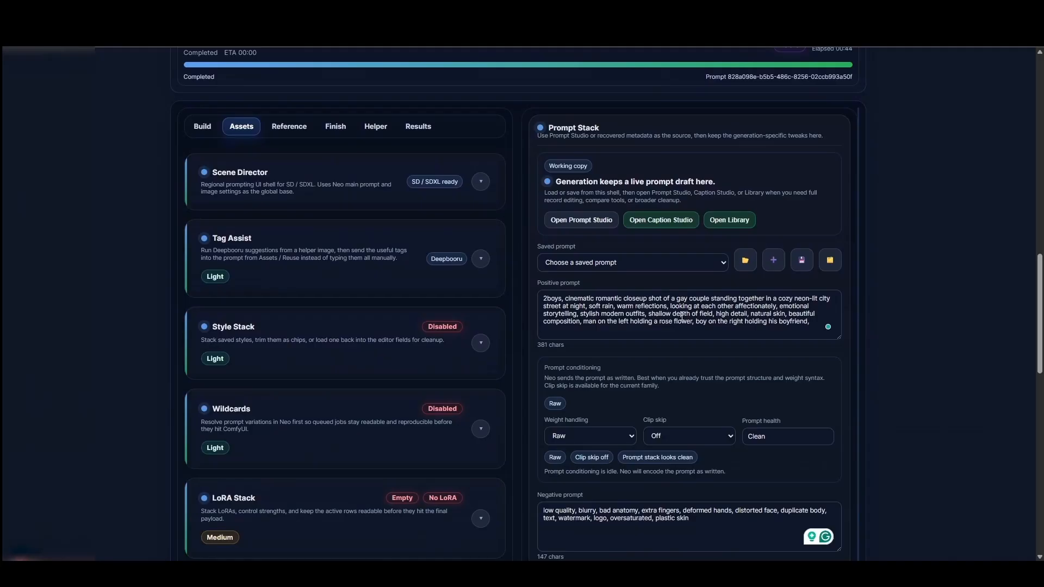
pyautogui.scroll(-15, 517, 281)
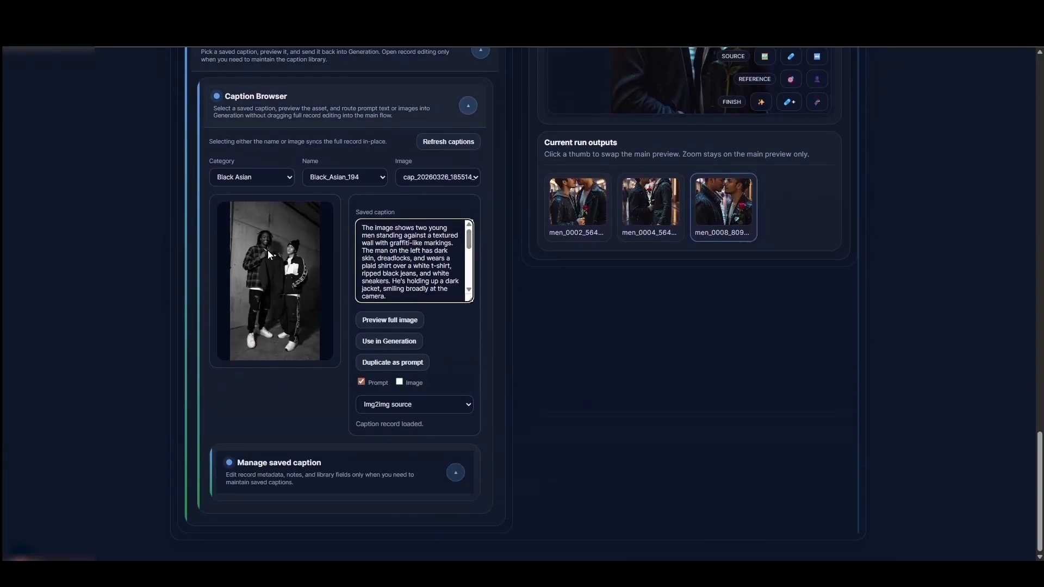
pyautogui.click(363, 382)
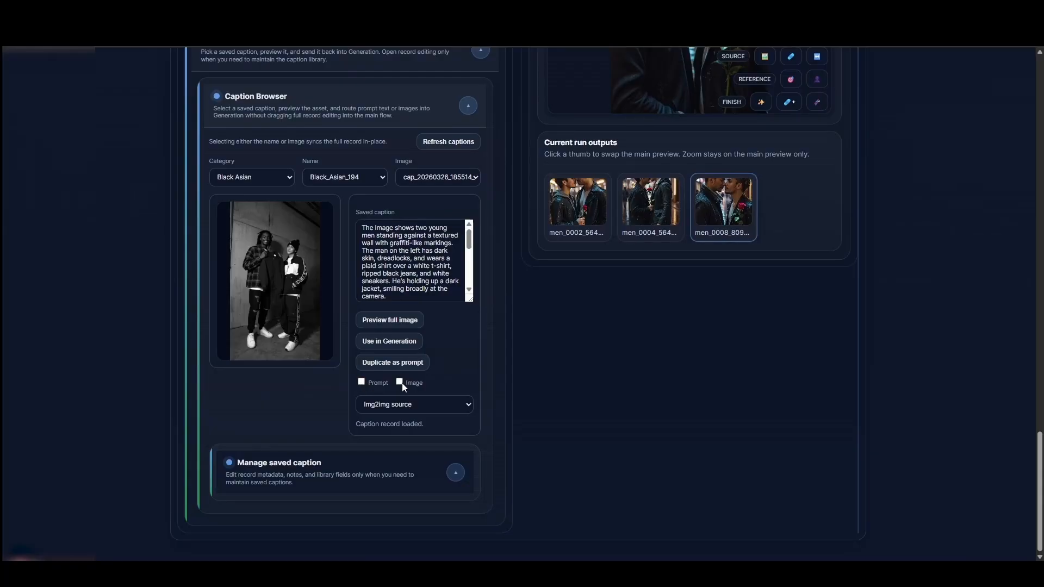
pyautogui.click(400, 404)
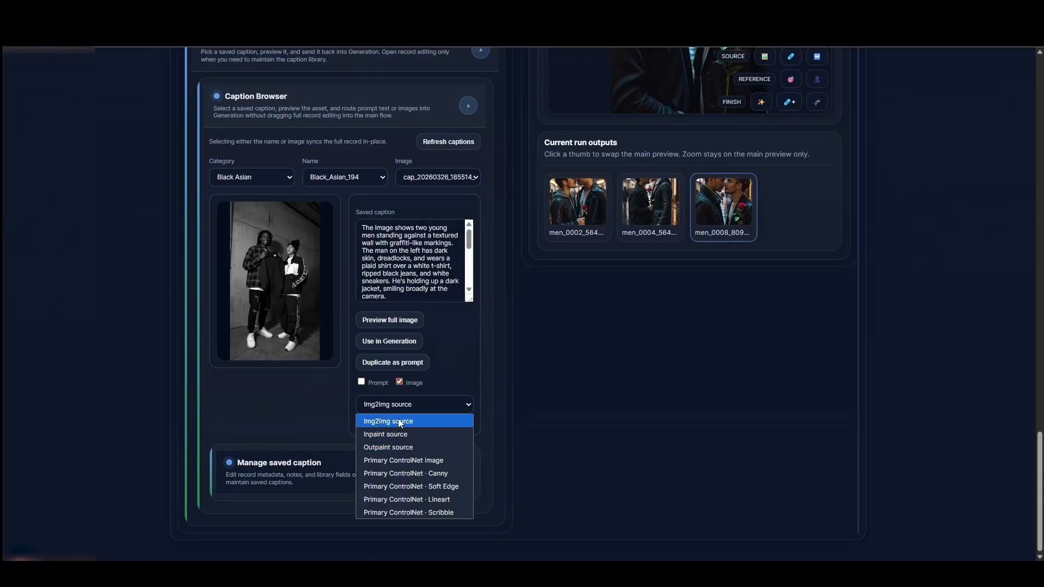
pyautogui.click(418, 460)
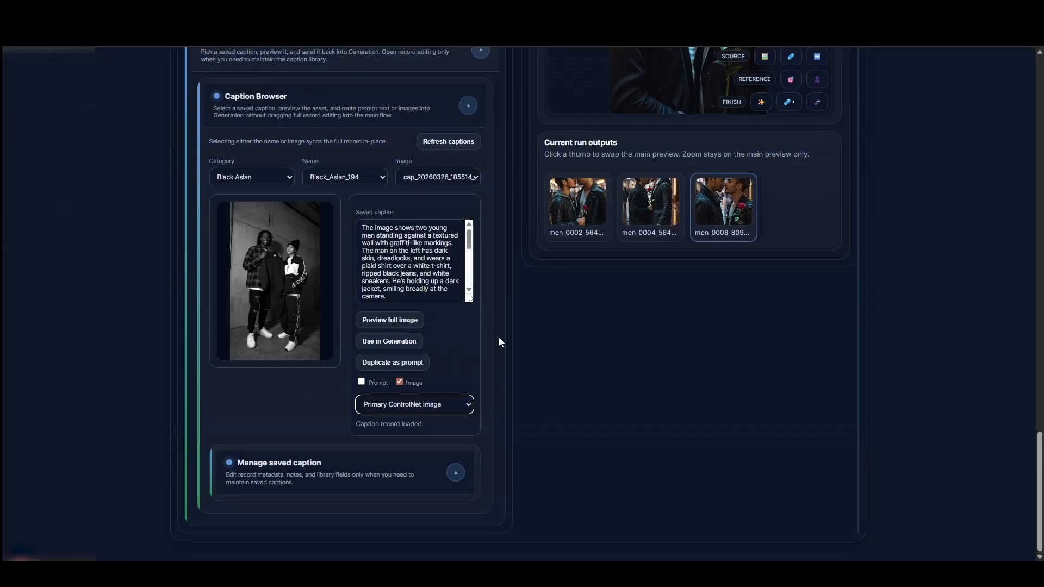
# Open the Reference section, expand ControlNet and enable the primary ControlNet unit
pyautogui.scroll(3, 520, 334)
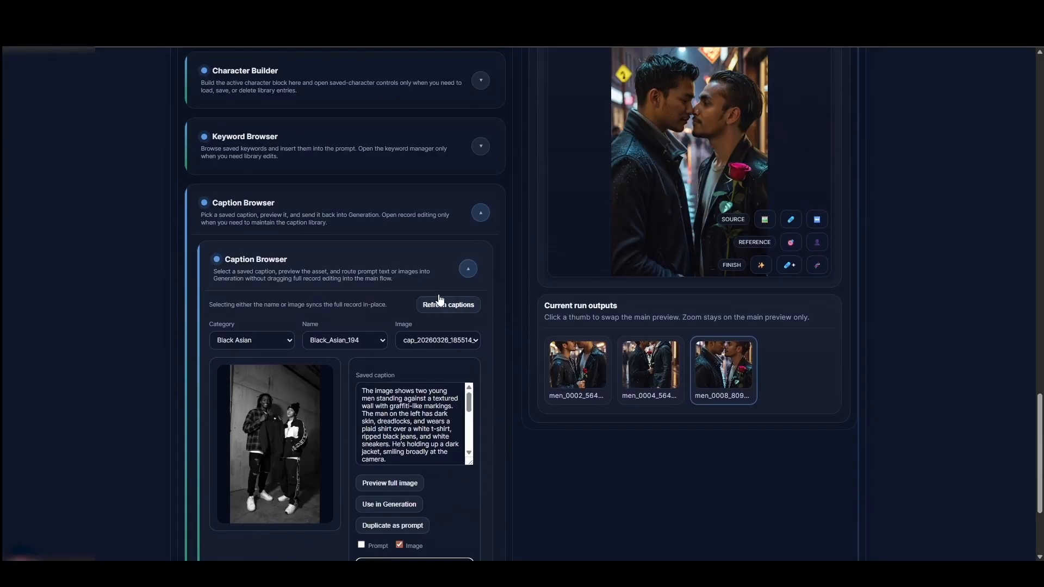
pyautogui.click(280, 216)
pyautogui.scroll(6, 506, 222)
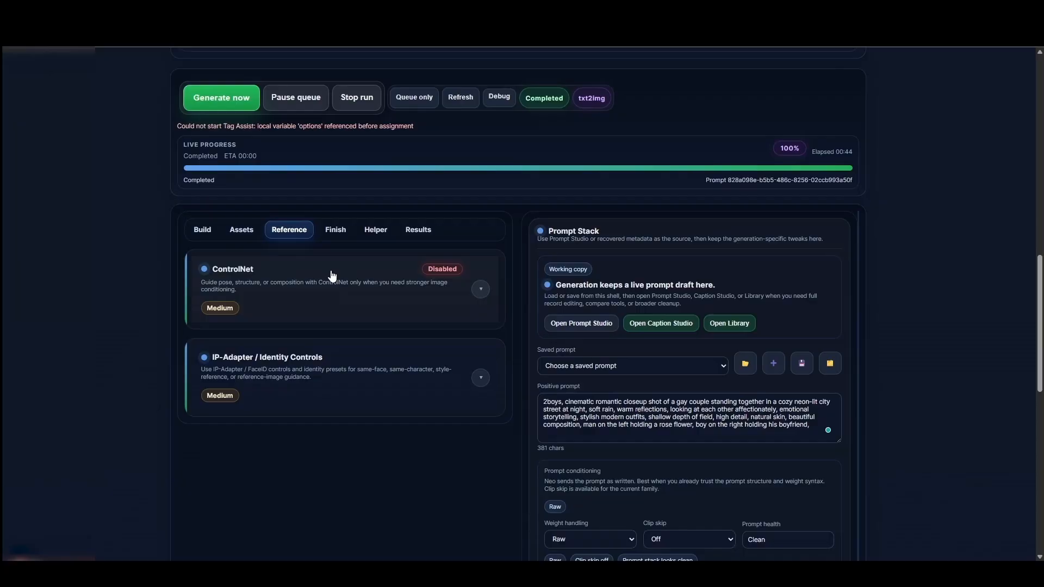
pyautogui.click(327, 276)
pyautogui.click(325, 293)
pyautogui.click(281, 383)
pyautogui.click(435, 251)
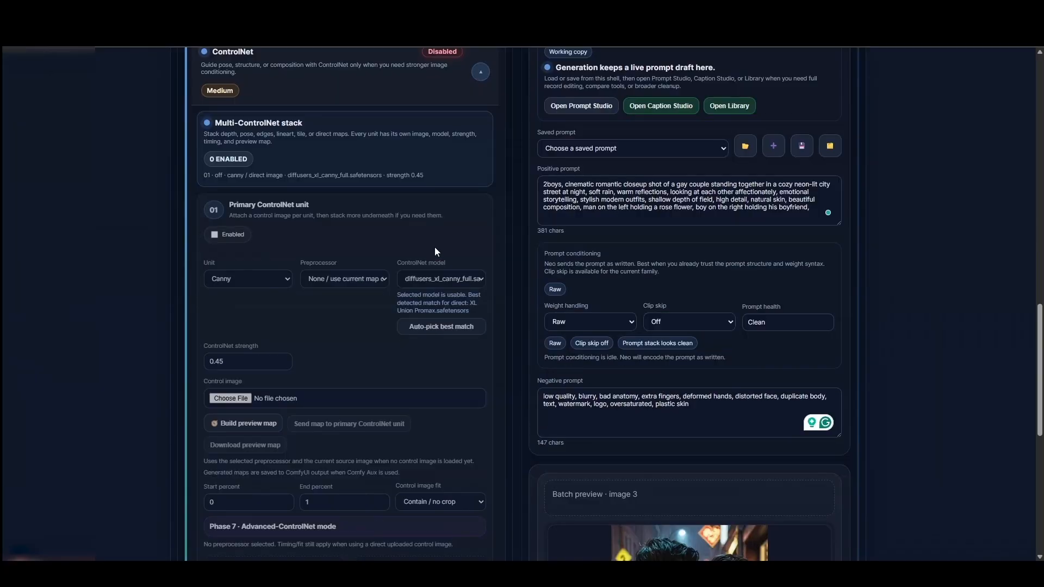
# Set the primary ControlNet unit to Canny with the Canny / Aux Edge node preprocessor
pyautogui.click(257, 279)
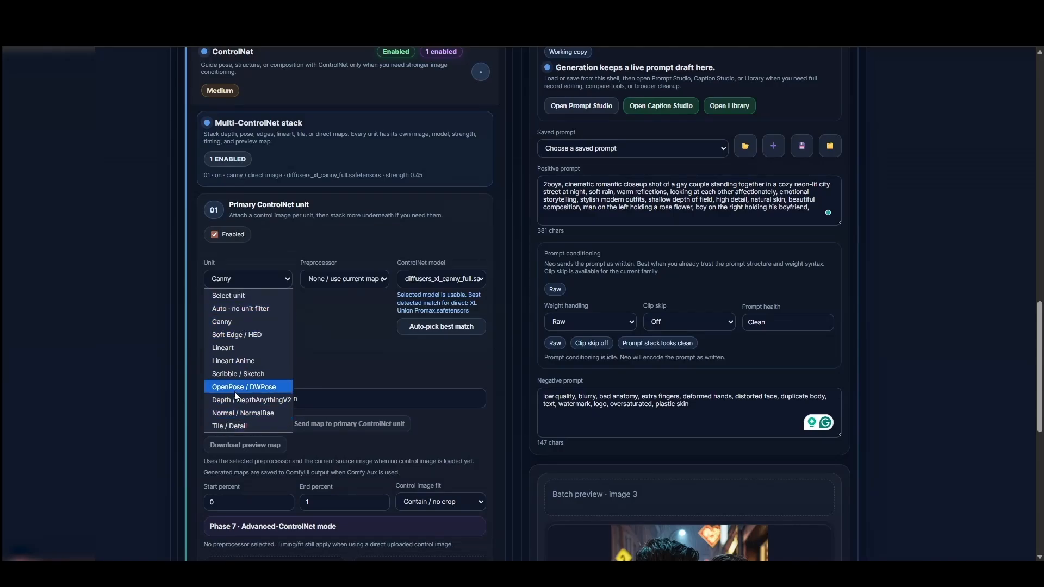
pyautogui.click(234, 322)
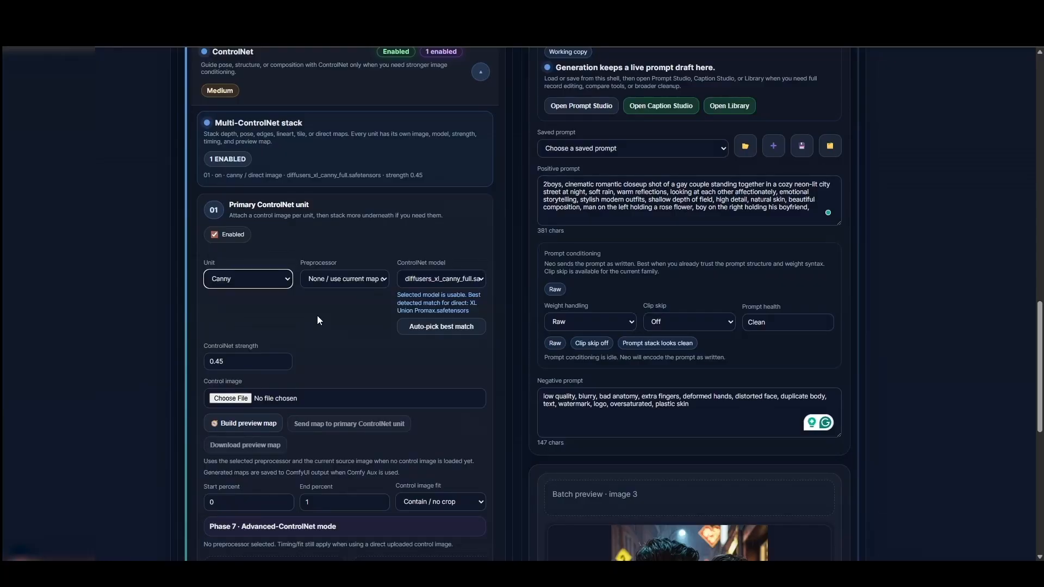
pyautogui.click(335, 280)
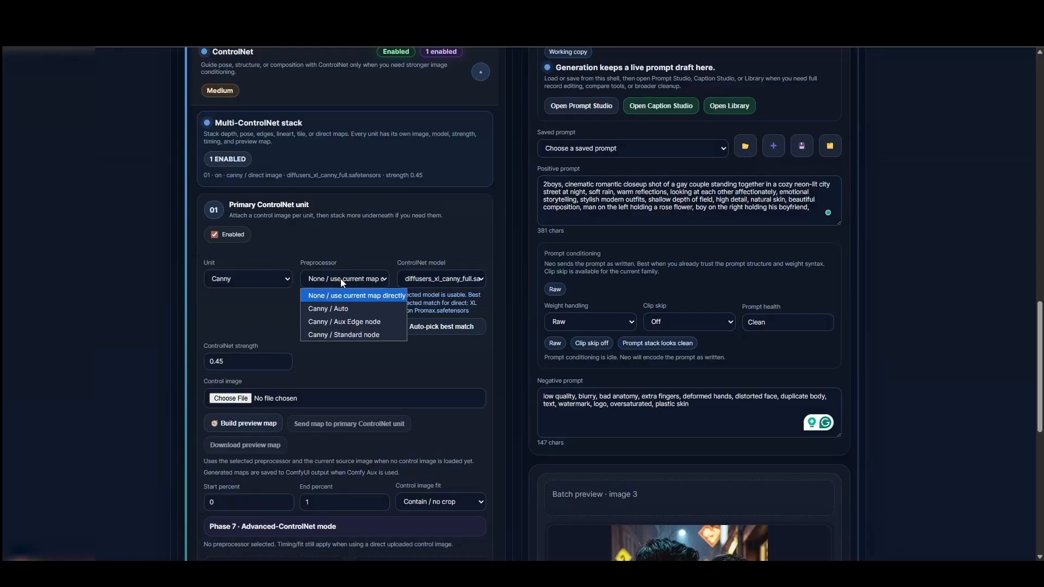
pyautogui.click(343, 321)
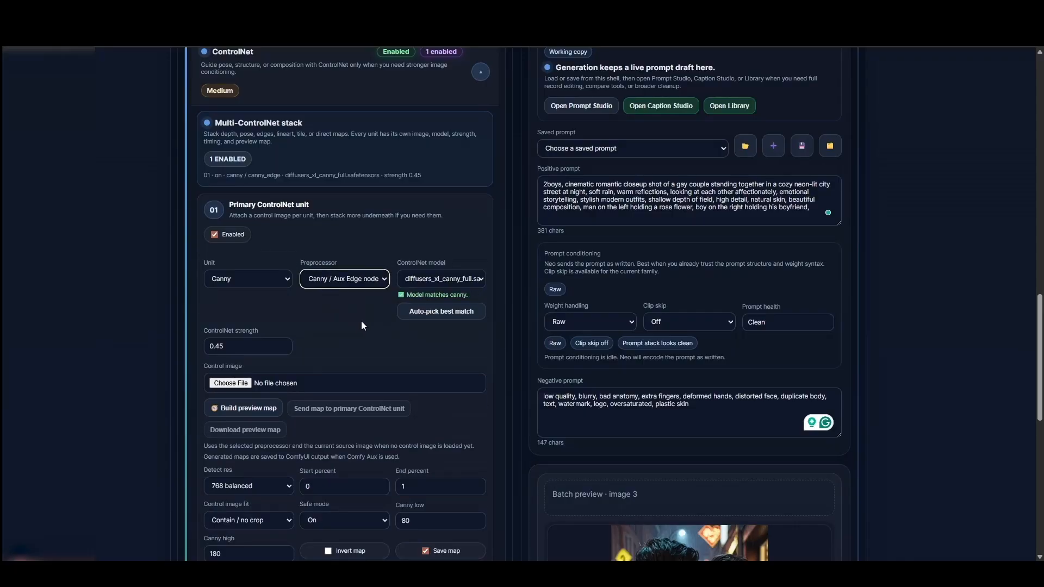
# Try XL Union Promax.safetensors as the ControlNet model, then restore diffusers_xl_canny_full.safetensors
pyautogui.click(435, 280)
pyautogui.click(430, 330)
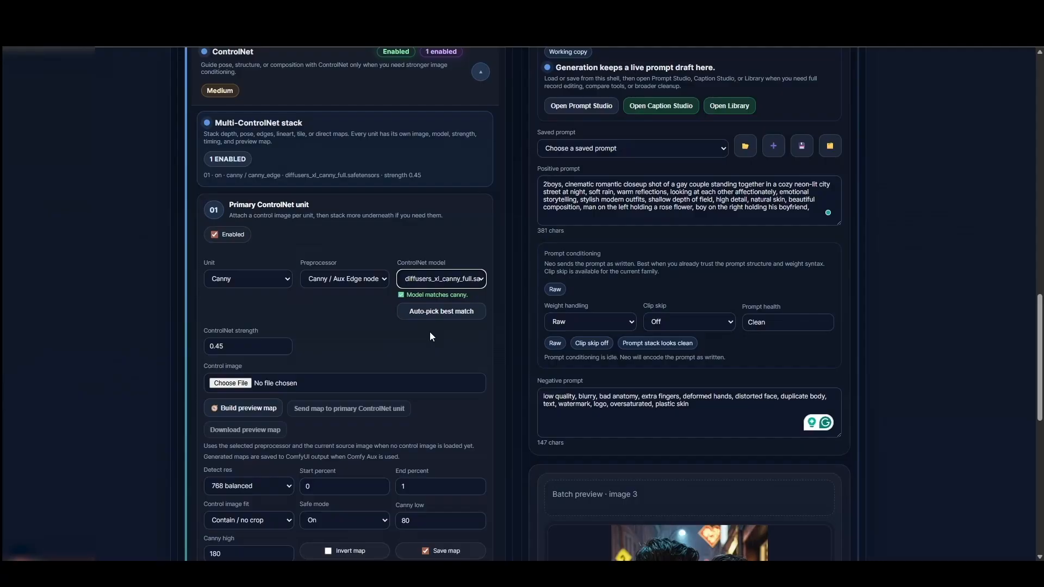
pyautogui.click(428, 280)
pyautogui.click(435, 322)
pyautogui.click(432, 279)
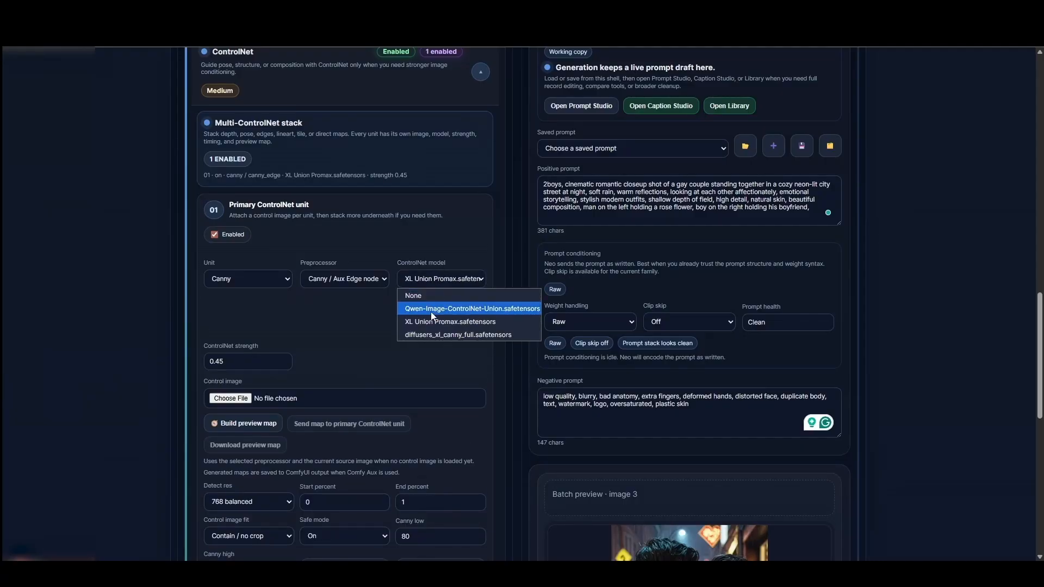
pyautogui.click(429, 330)
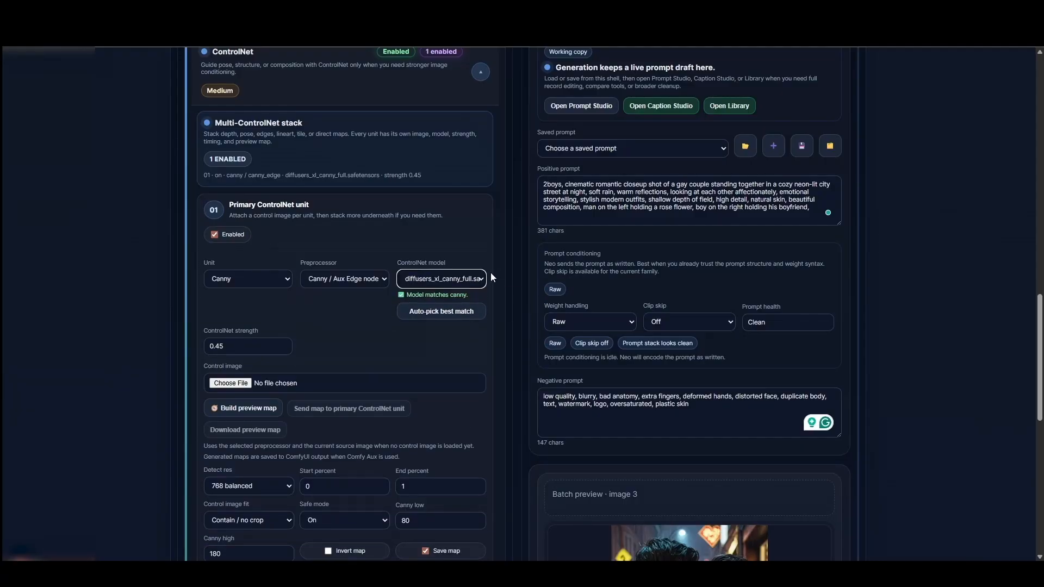
# Load 13. Kenji and Jaeho.png as the control image for the primary ControlNet unit
pyautogui.scroll(-2, 514, 279)
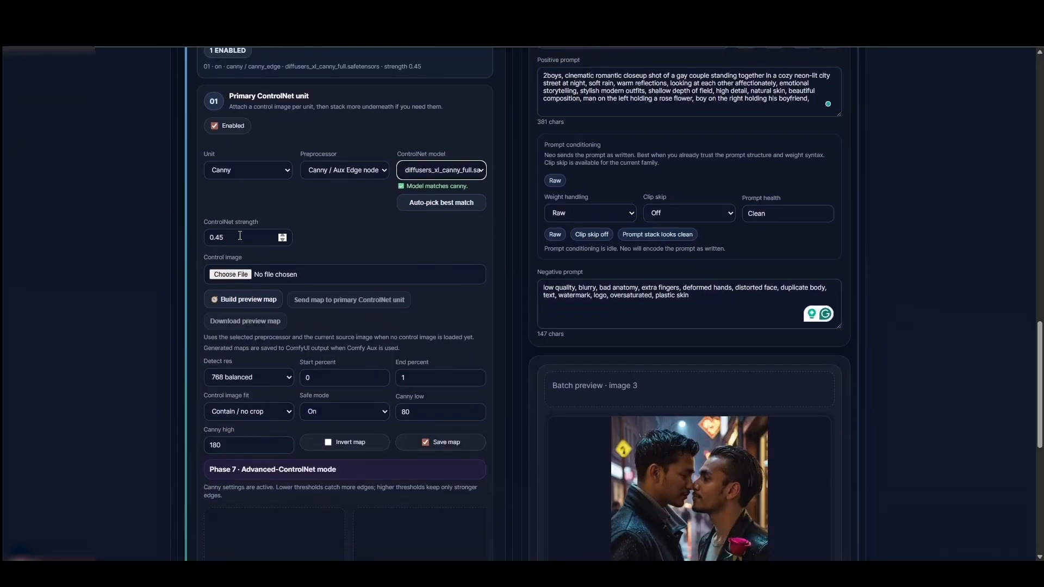
pyautogui.click(240, 235)
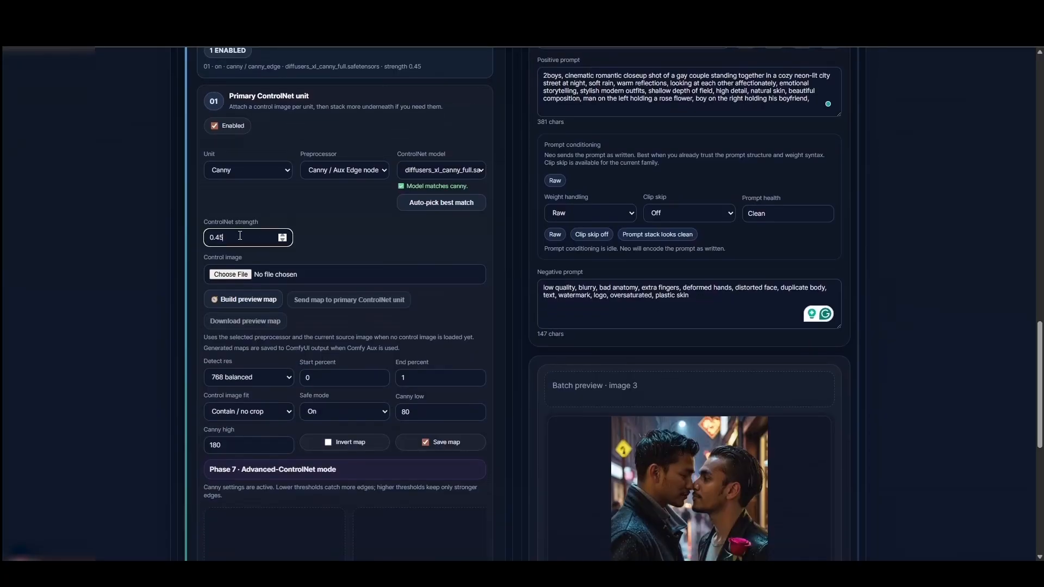
pyautogui.click(340, 234)
pyautogui.scroll(-2, 357, 239)
pyautogui.scroll(1, 372, 252)
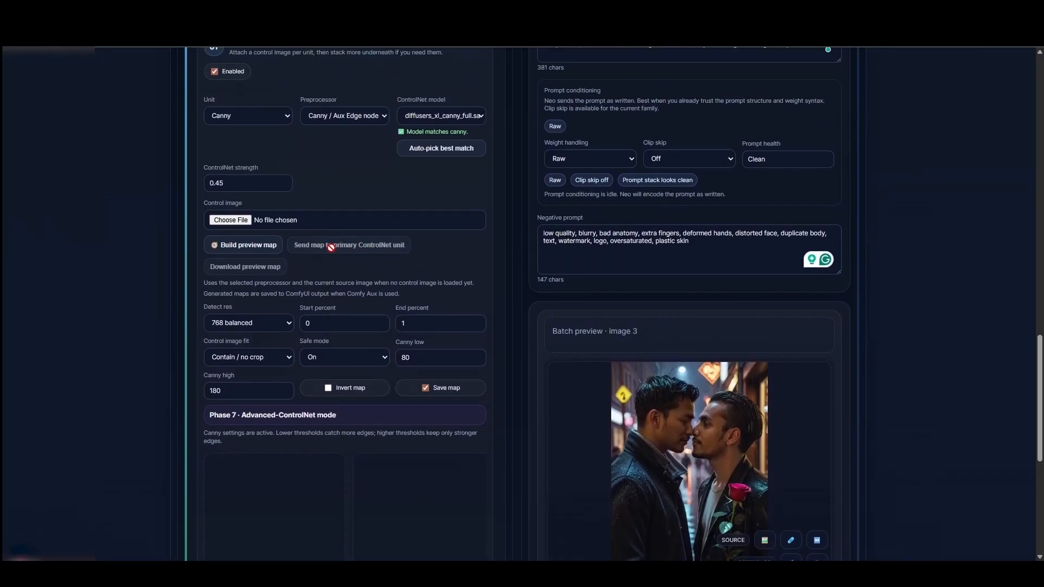
pyautogui.click(230, 220)
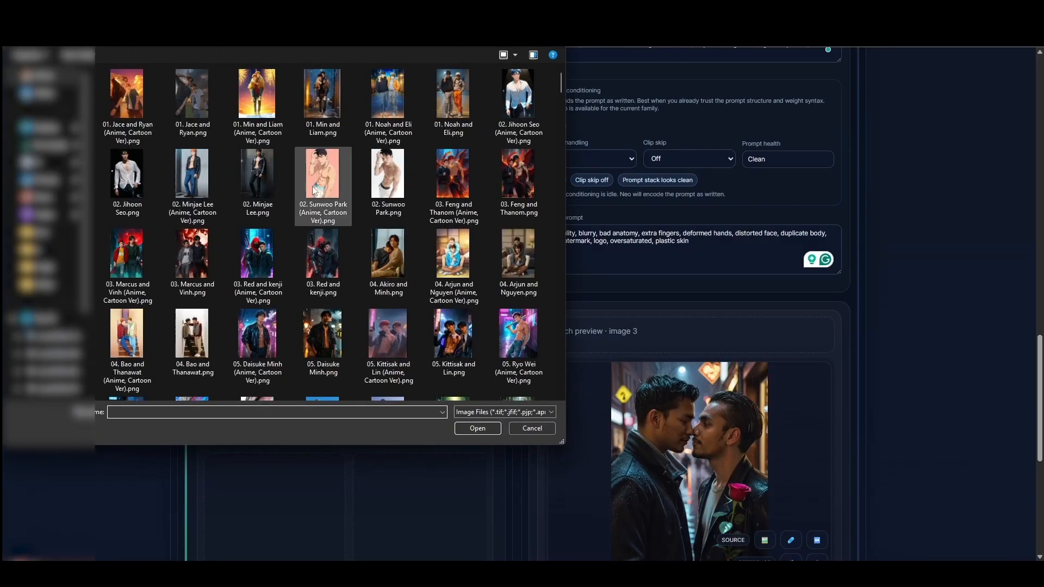
pyautogui.scroll(-10, 298, 245)
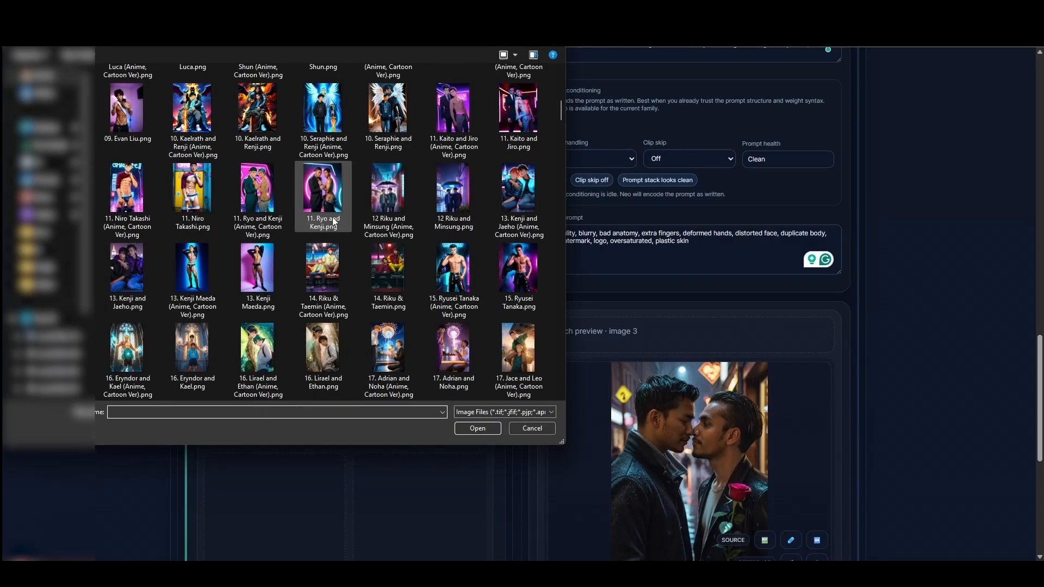
pyautogui.scroll(-1, 329, 216)
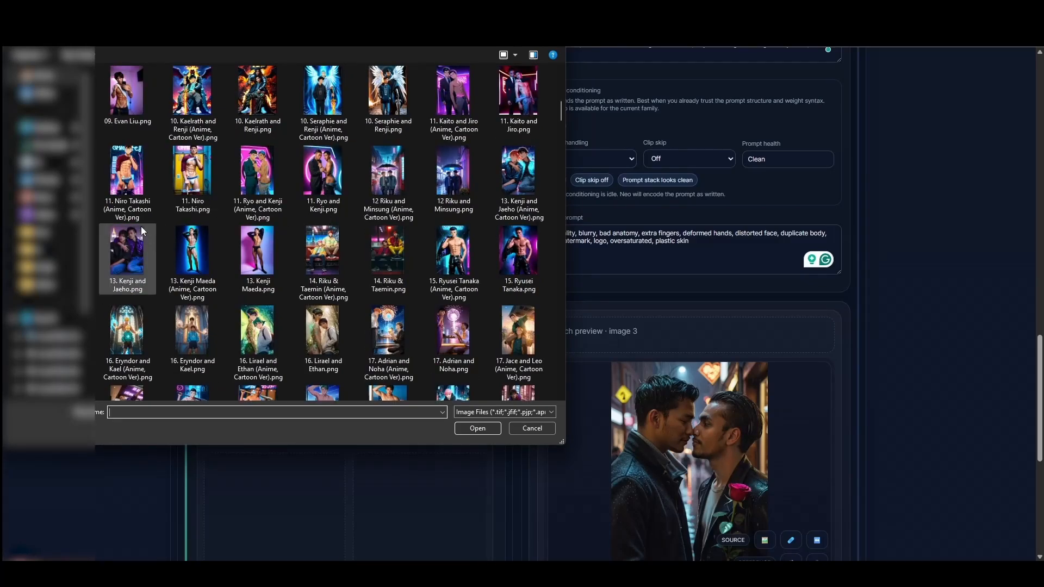
pyautogui.doubleClick(124, 233)
pyautogui.scroll(-4, 496, 237)
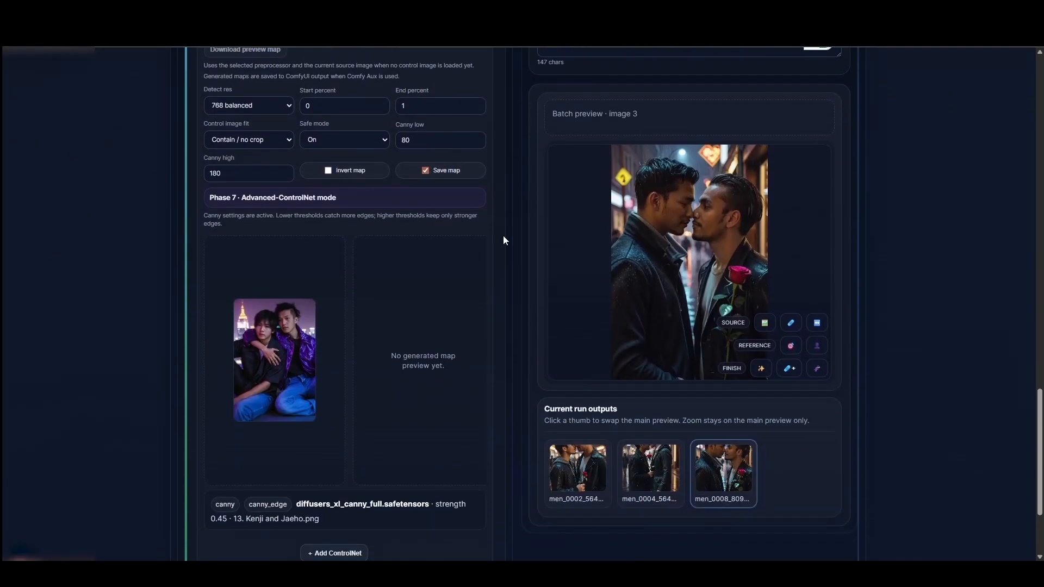
# Review the detection resolution options, keeping 768 balanced, and examine the unit's remaining Canny settings and image preview
pyautogui.scroll(2, 512, 207)
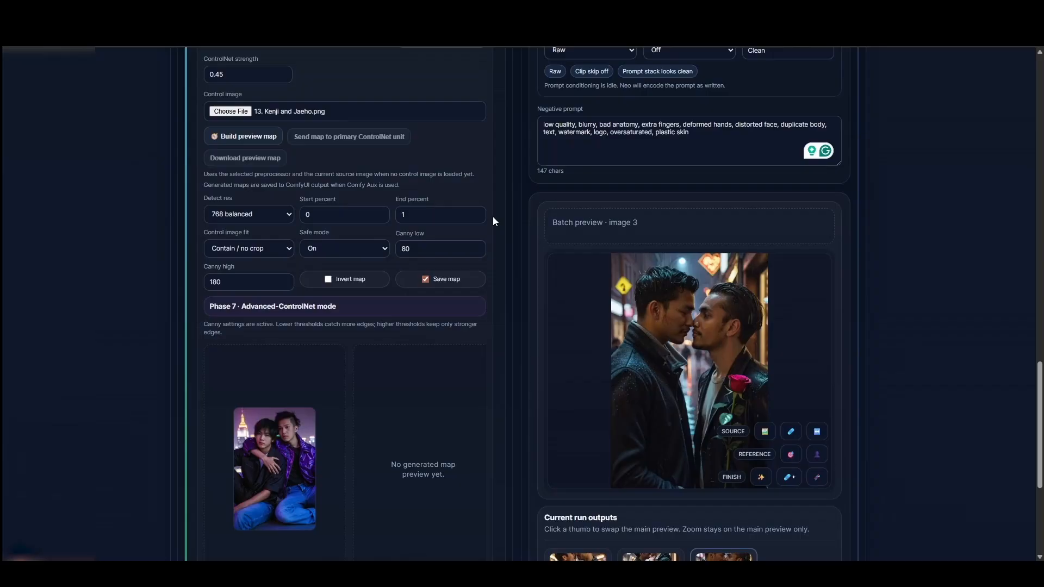
pyautogui.click(234, 214)
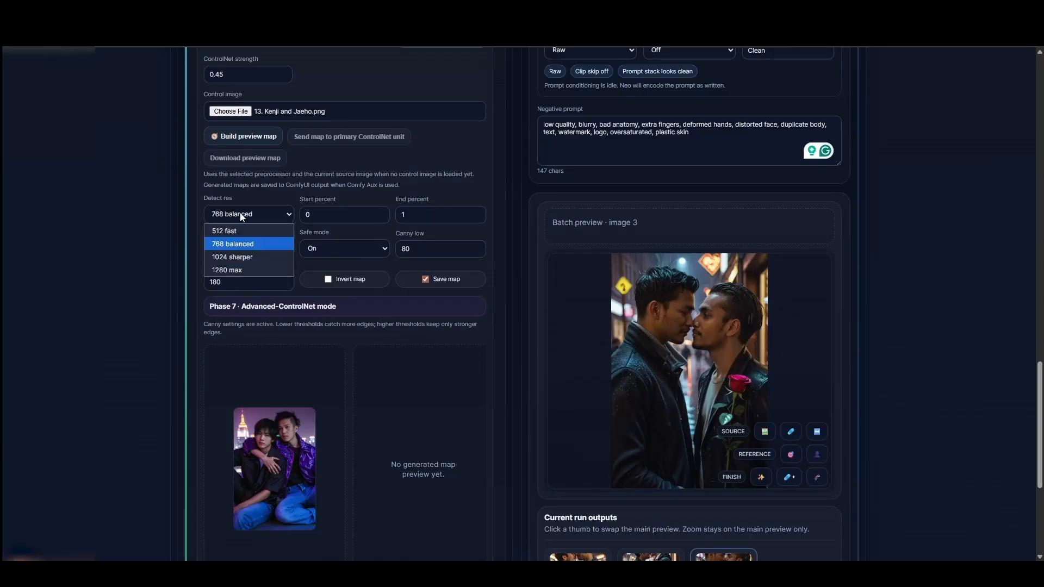
pyautogui.click(234, 243)
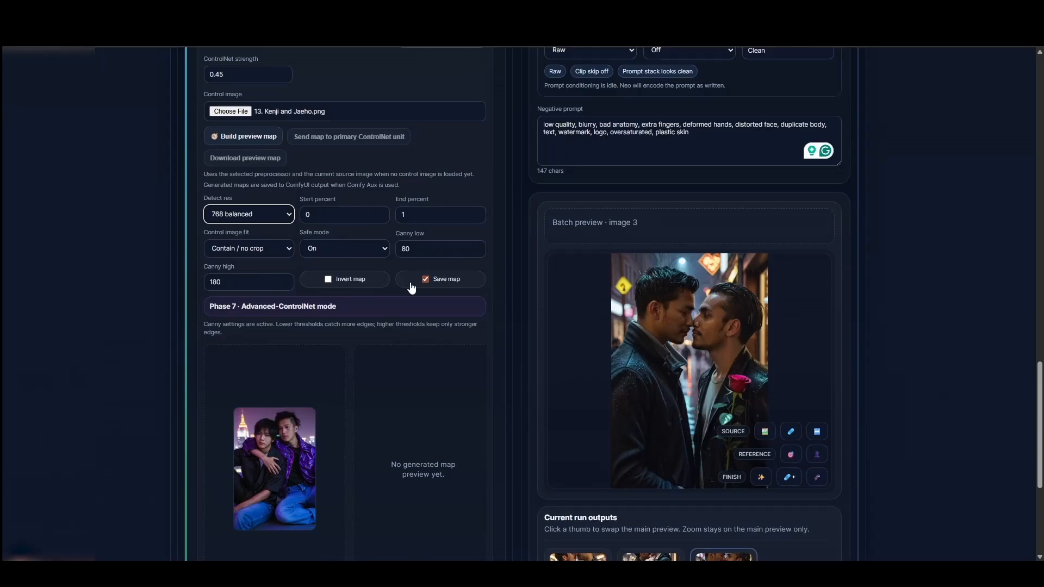
pyautogui.scroll(-5, 496, 202)
pyautogui.scroll(5, 498, 202)
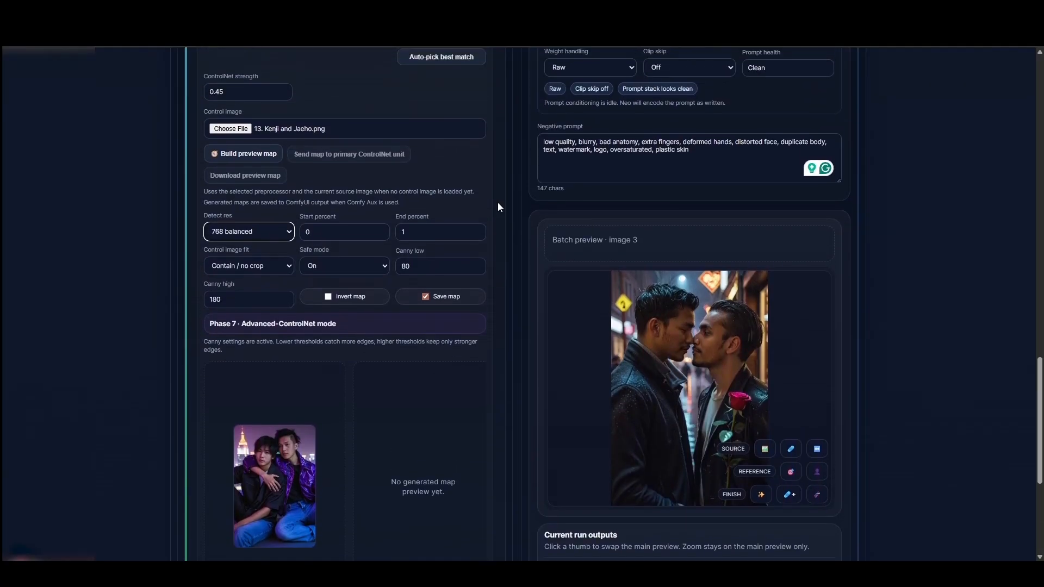
pyautogui.scroll(-5, 497, 203)
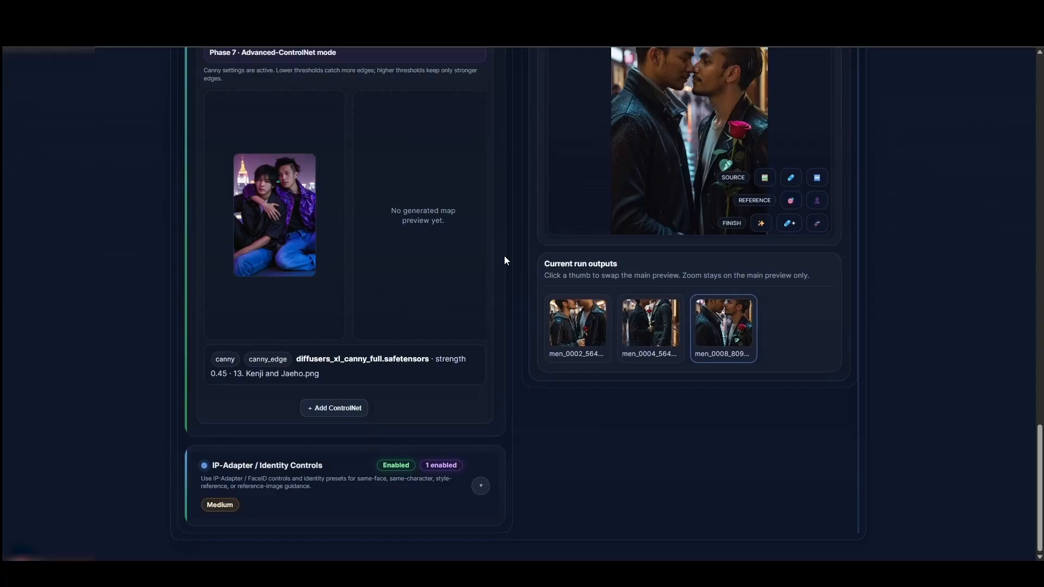
pyautogui.scroll(4, 504, 260)
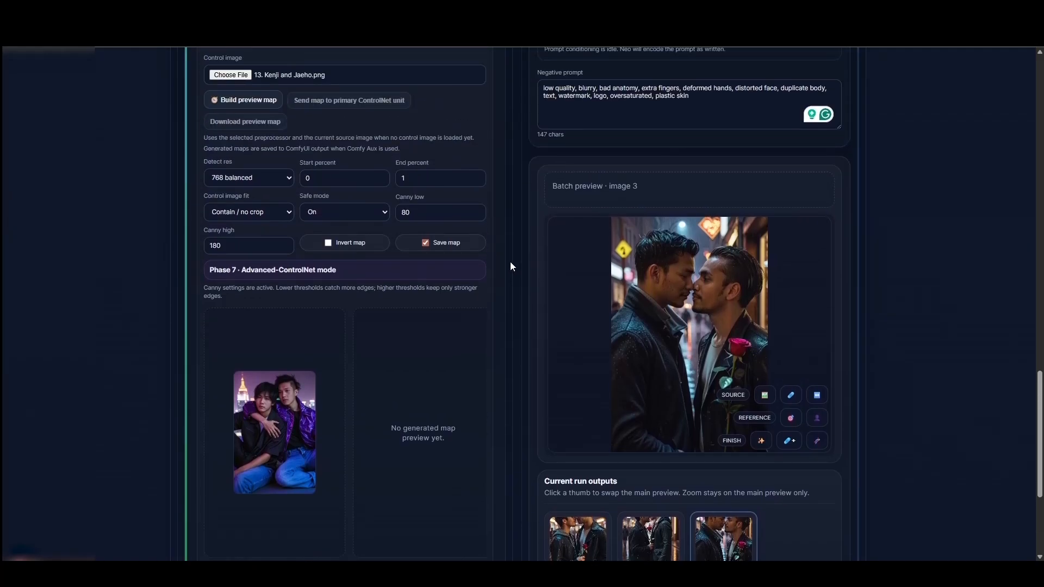
pyautogui.scroll(2, 463, 324)
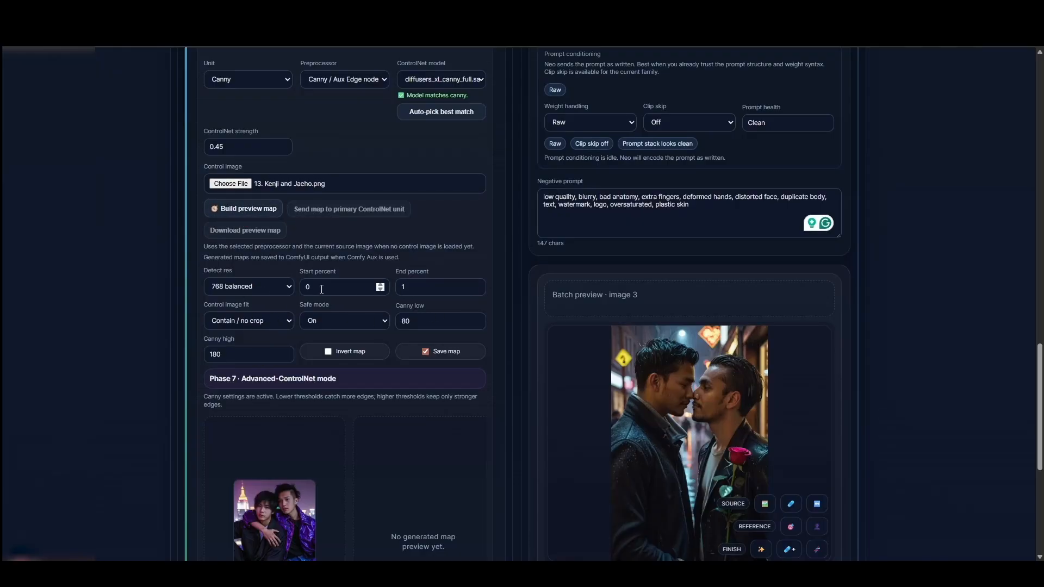
# Build the canny preview map from the control image and send it to the primary ControlNet unit
pyautogui.click(227, 210)
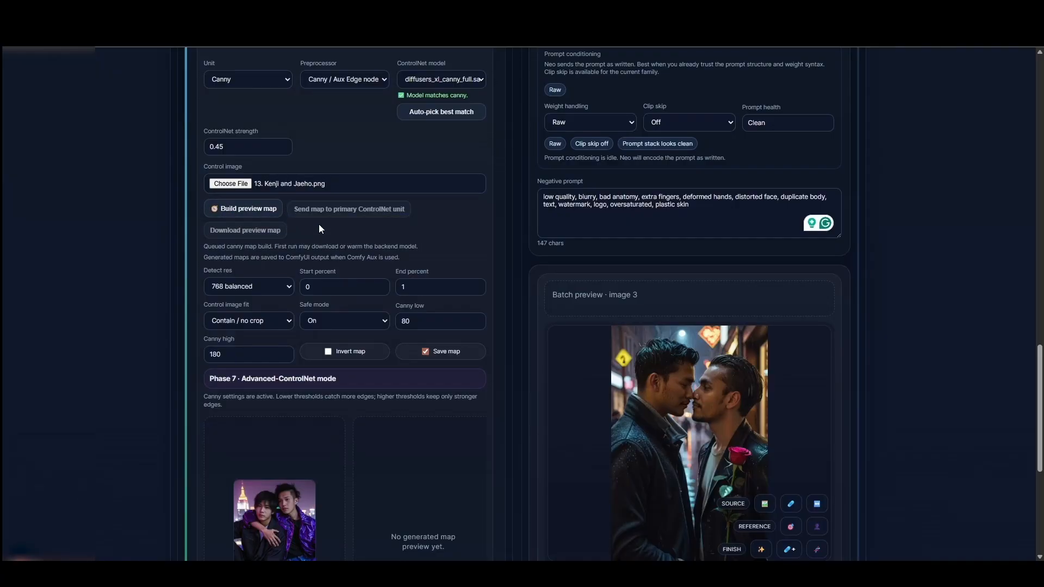
pyautogui.scroll(-1, 459, 497)
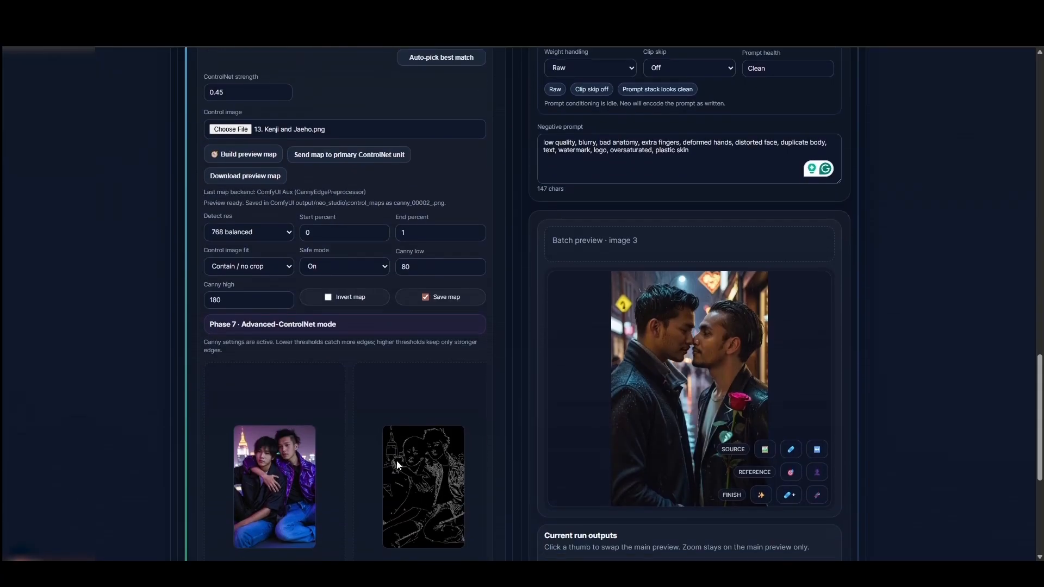
pyautogui.click(328, 157)
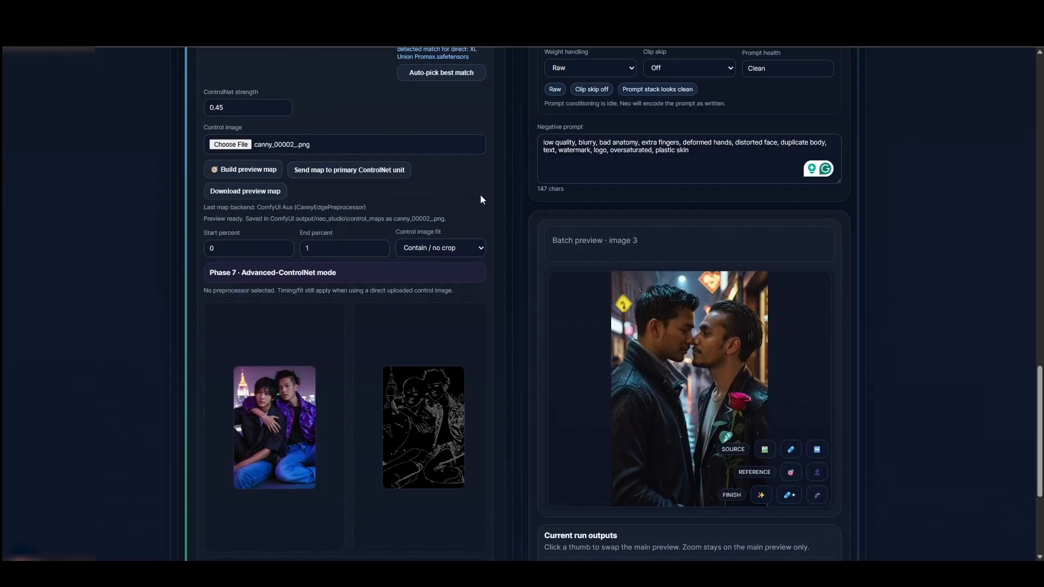
pyautogui.scroll(3, 379, 326)
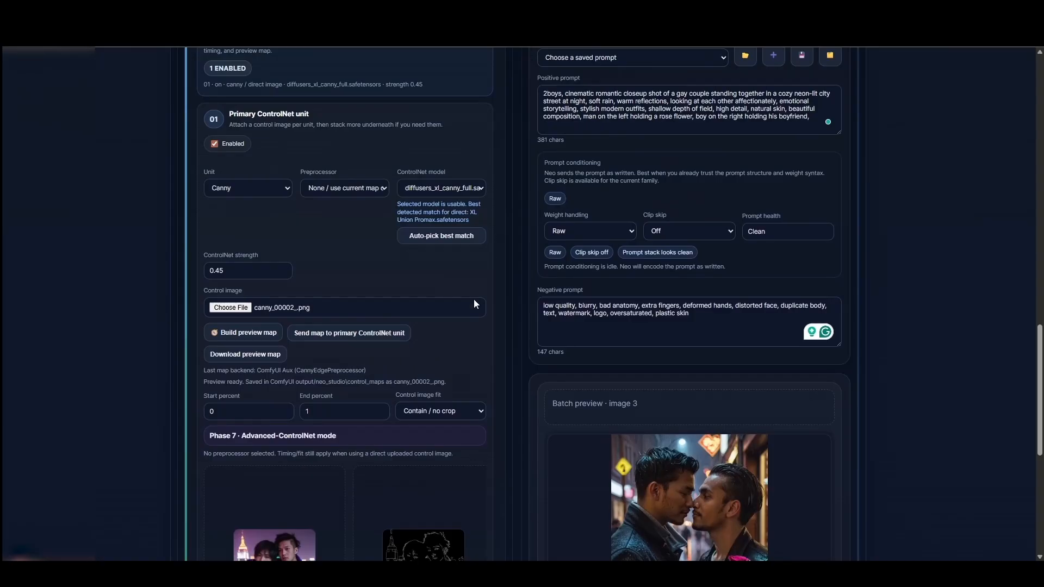
pyautogui.scroll(-1, 492, 292)
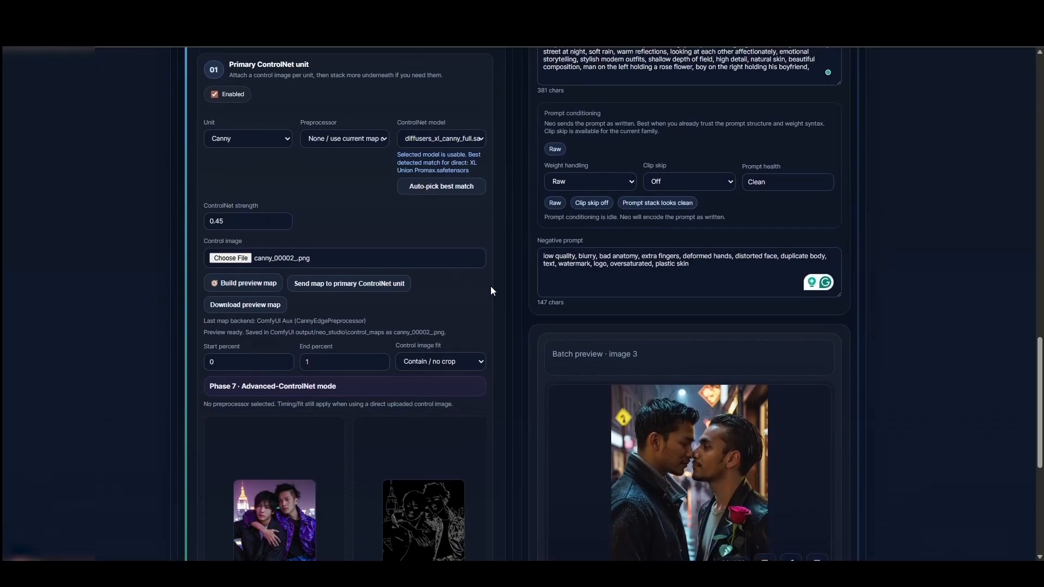
pyautogui.scroll(5, 492, 291)
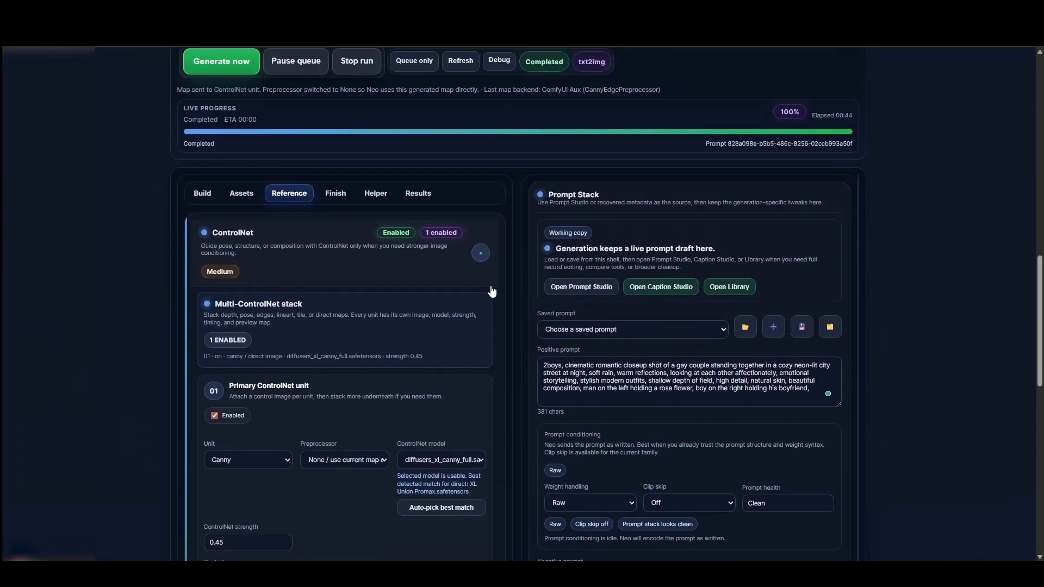
# Generate the image with the Canny control map and review the output beside the source and map previews
pyautogui.click(227, 64)
pyautogui.scroll(-8, 517, 247)
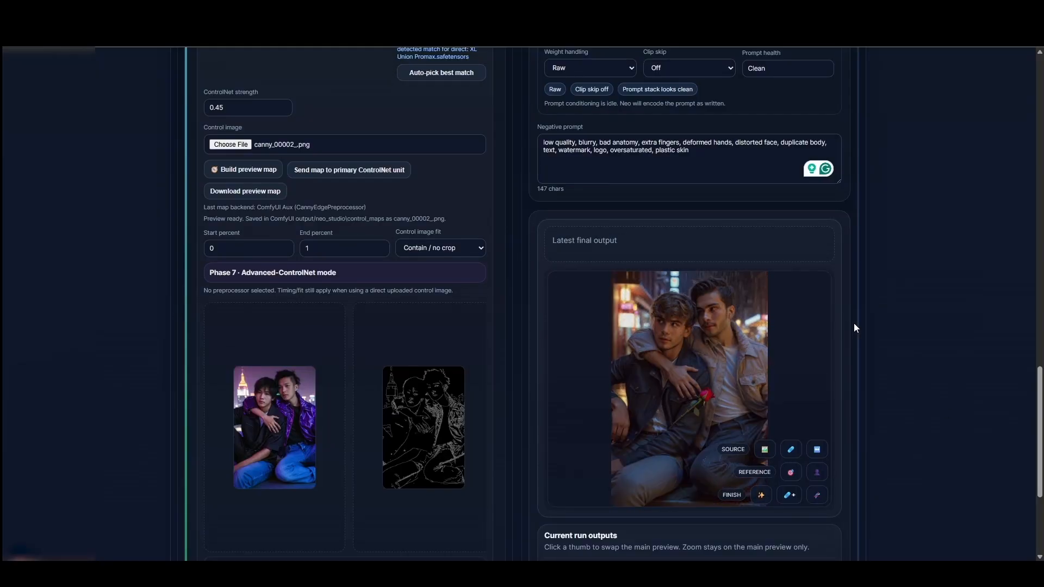
# Disable the primary ControlNet unit and collapse the ControlNet section
pyautogui.scroll(6, 706, 304)
pyautogui.click(214, 307)
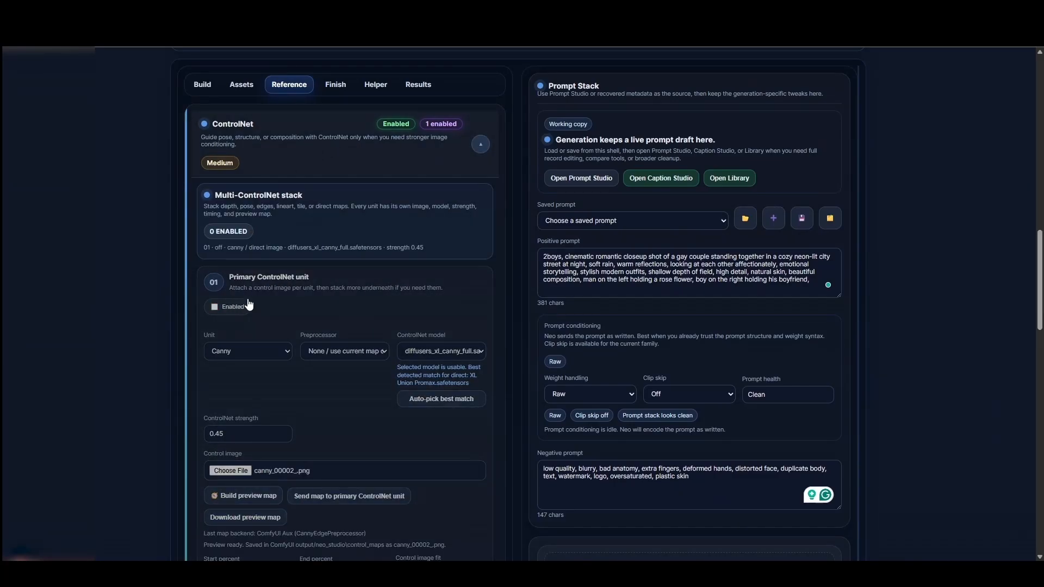
pyautogui.click(274, 142)
# Set the primary IP-Adapter unit to FaceID / FaceID Plus mode with the ip-adapter-faceid-plusv2_sdxl.bin model
pyautogui.scroll(-6, 343, 257)
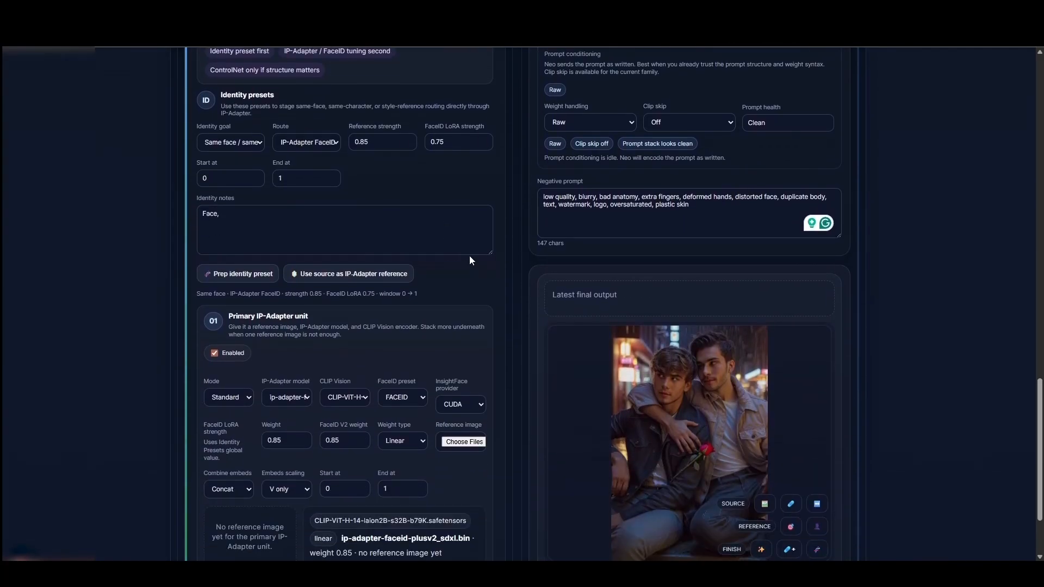
pyautogui.scroll(2, 500, 166)
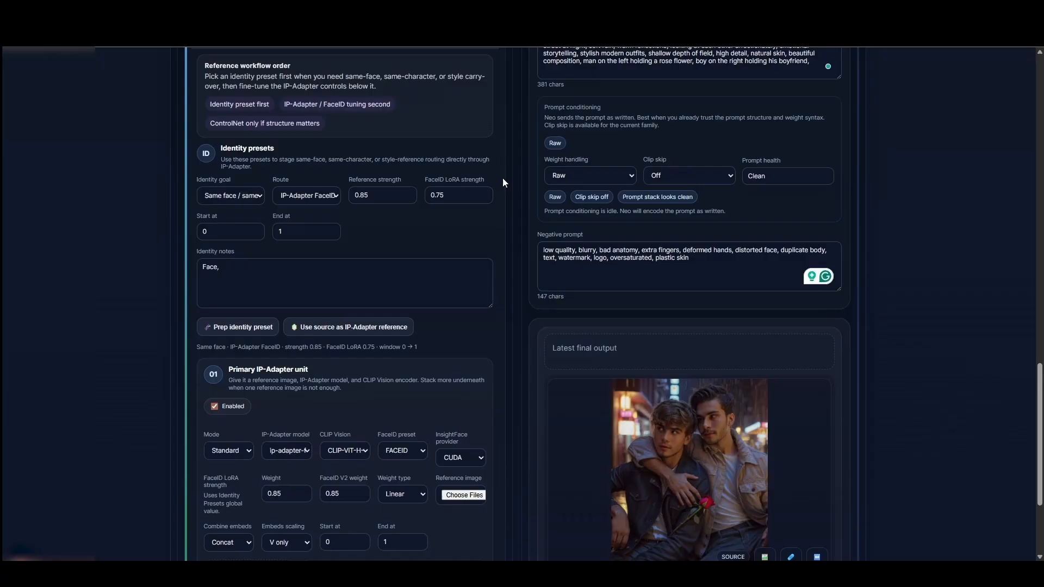
pyautogui.scroll(-2, 503, 183)
pyautogui.click(229, 287)
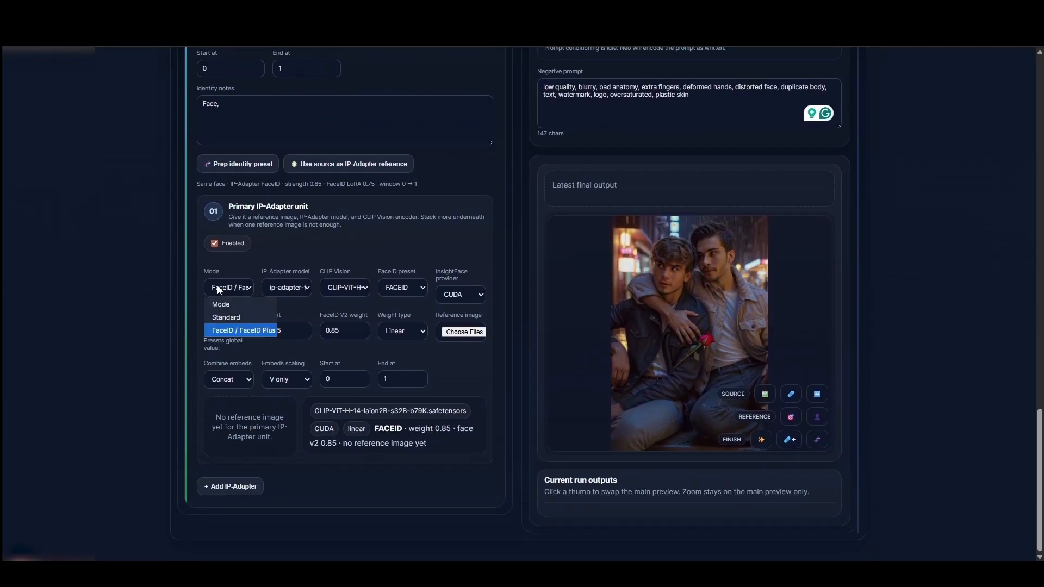
pyautogui.click(230, 330)
pyautogui.click(277, 287)
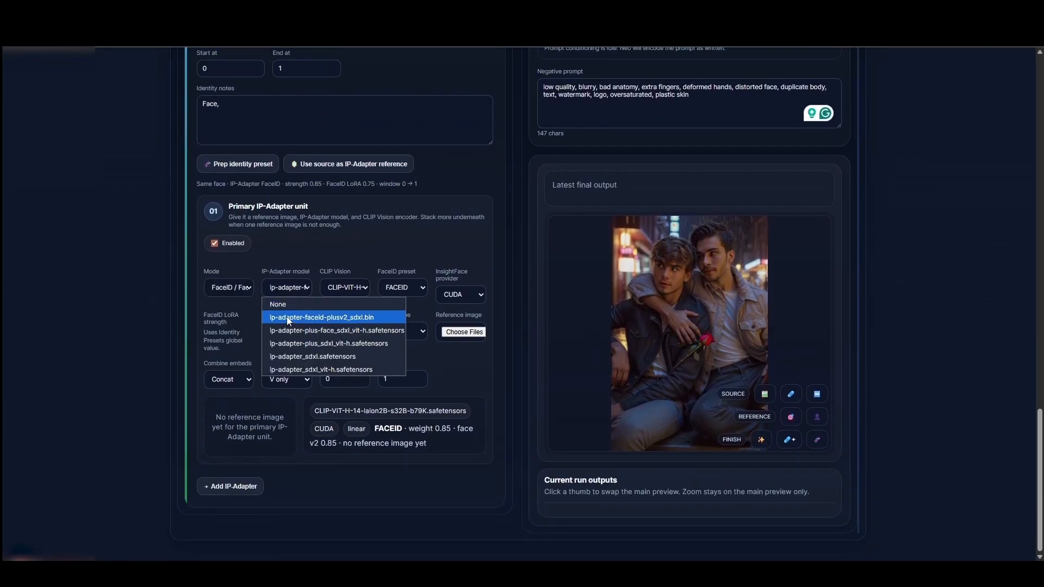
pyautogui.click(341, 320)
# Use CLIP-ViT-H-14-laion2B-s32B-b79K.safetensors as CLIP Vision, the FACEID PLUS V2 preset and the CUDA InsightFace provider
pyautogui.click(344, 289)
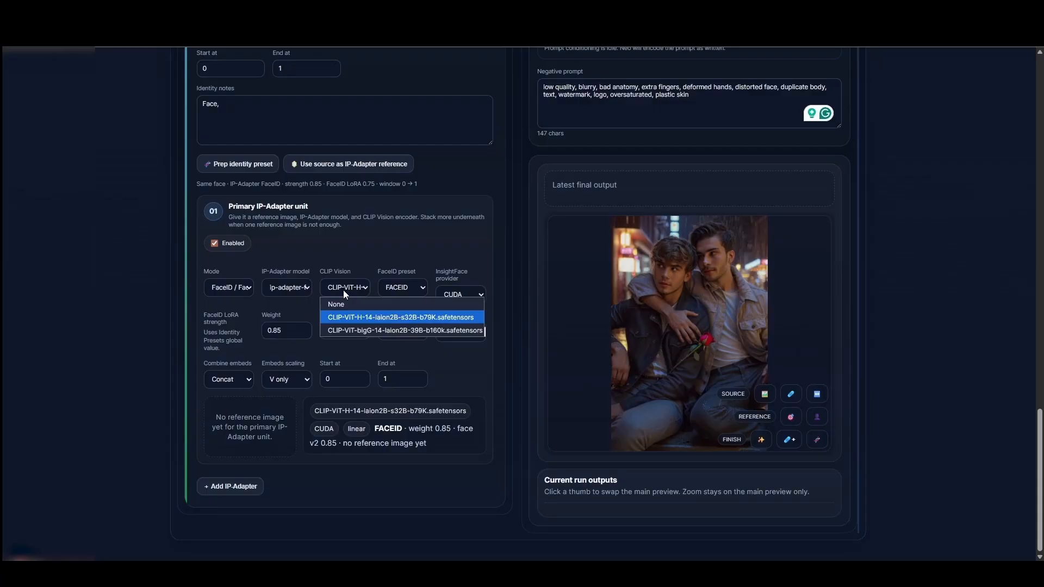
pyautogui.click(360, 318)
pyautogui.click(391, 288)
pyautogui.click(412, 343)
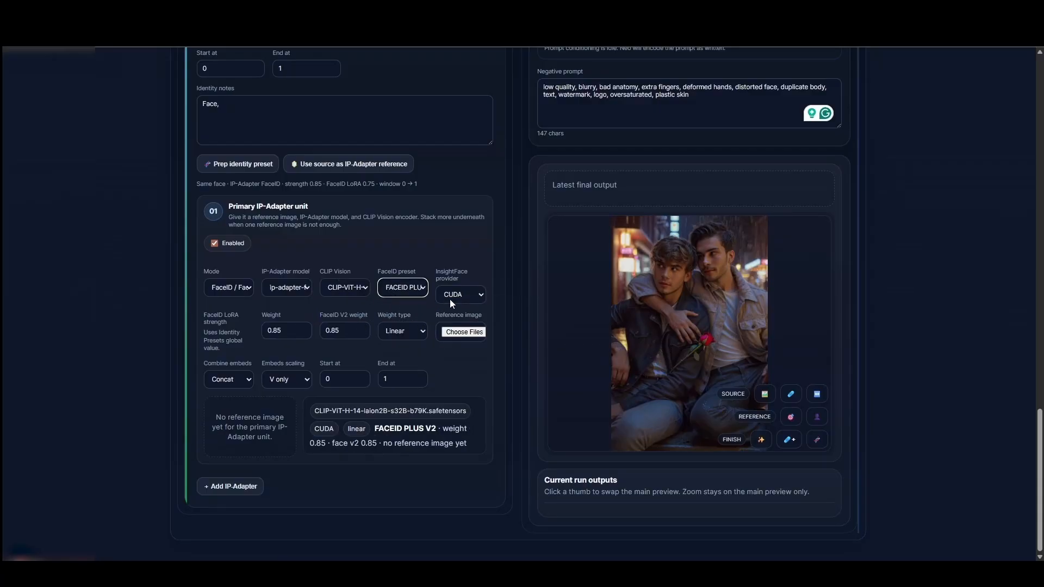
pyautogui.click(456, 297)
pyautogui.click(456, 298)
# Set the primary IP-Adapter unit's combine embeds to Add and its embeds scaling to K+V
pyautogui.click(219, 380)
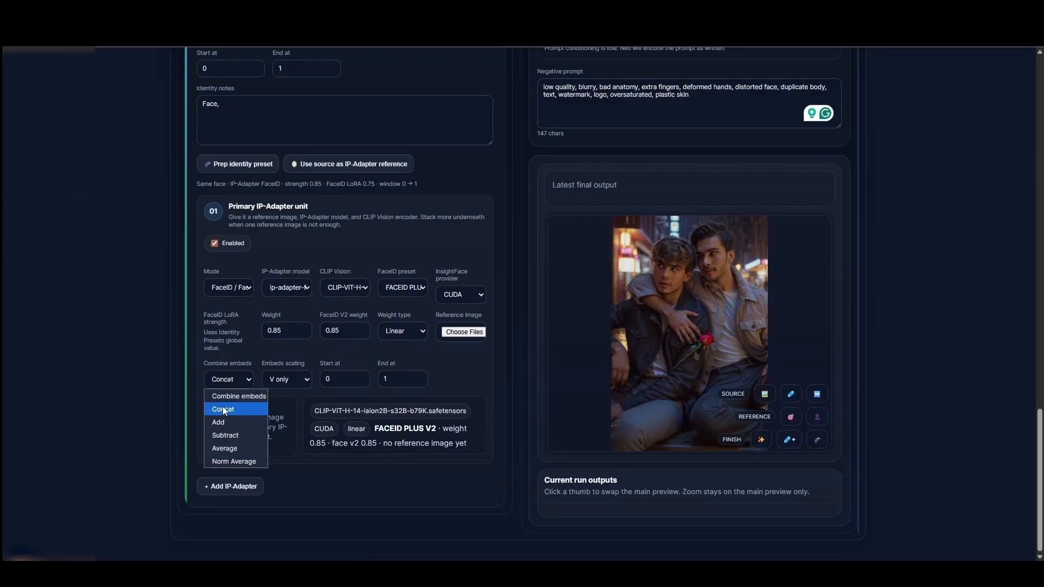
pyautogui.click(224, 422)
pyautogui.click(282, 381)
pyautogui.click(288, 421)
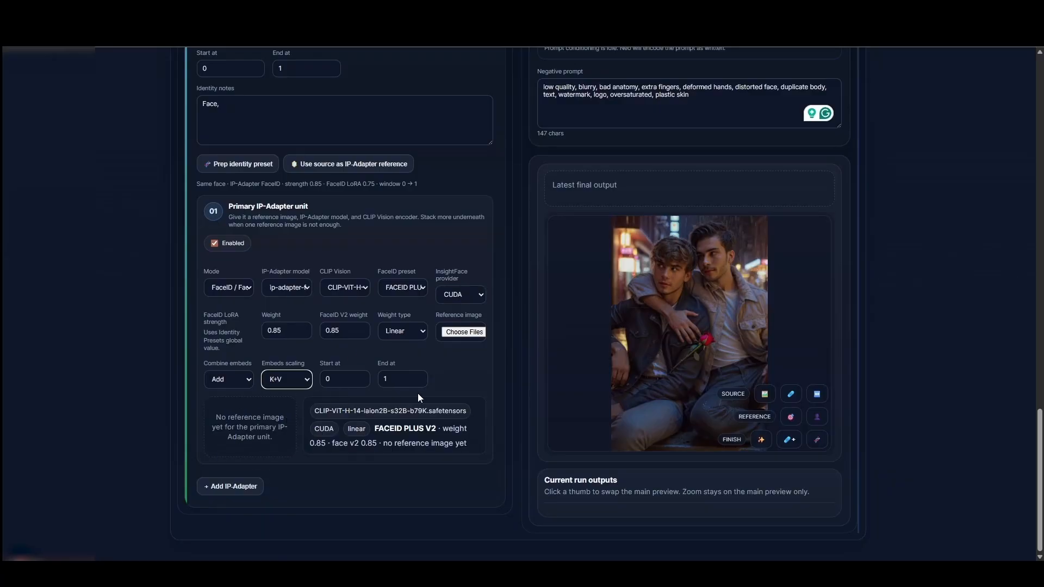
pyautogui.click(449, 377)
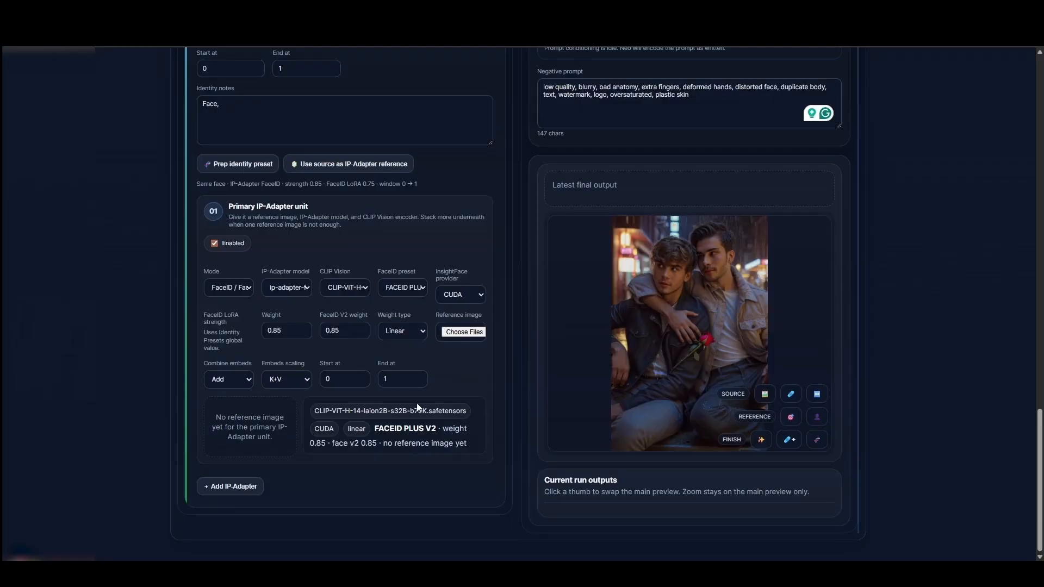
# Load three face portraits together as reference images for the primary IP-Adapter unit
pyautogui.click(457, 335)
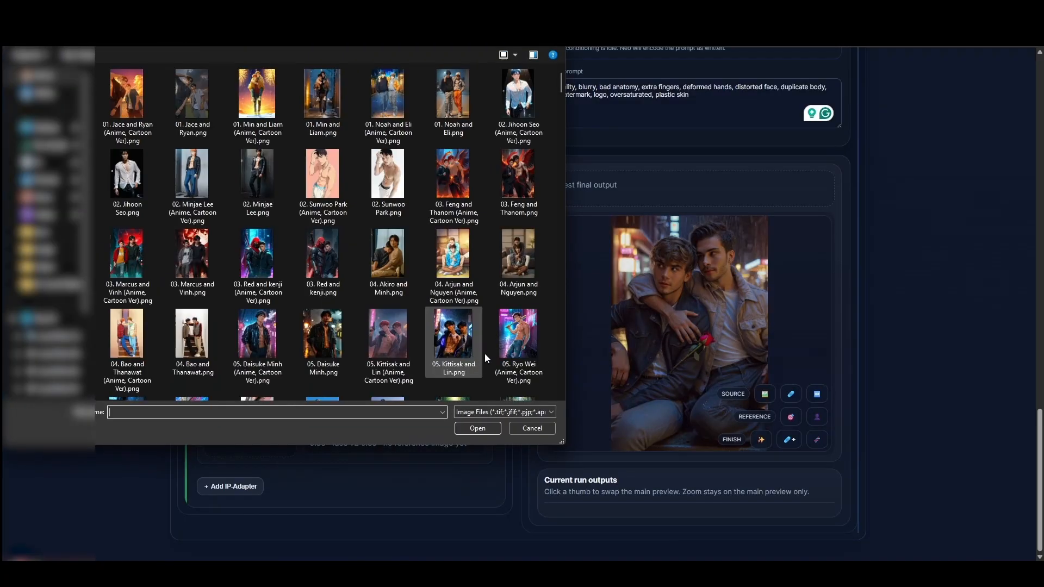
pyautogui.click(41, 155)
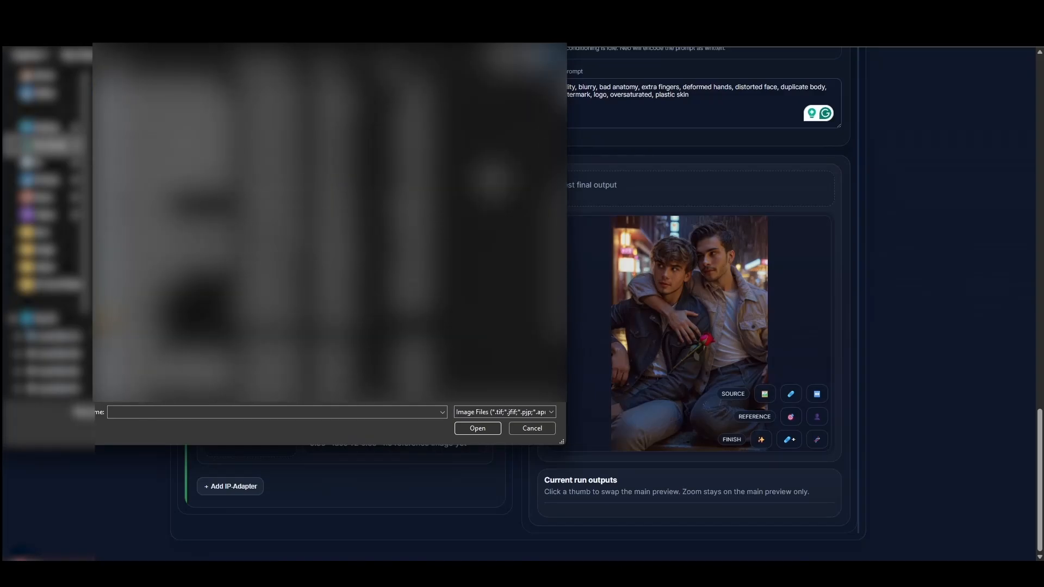
pyautogui.scroll(-10, 329, 223)
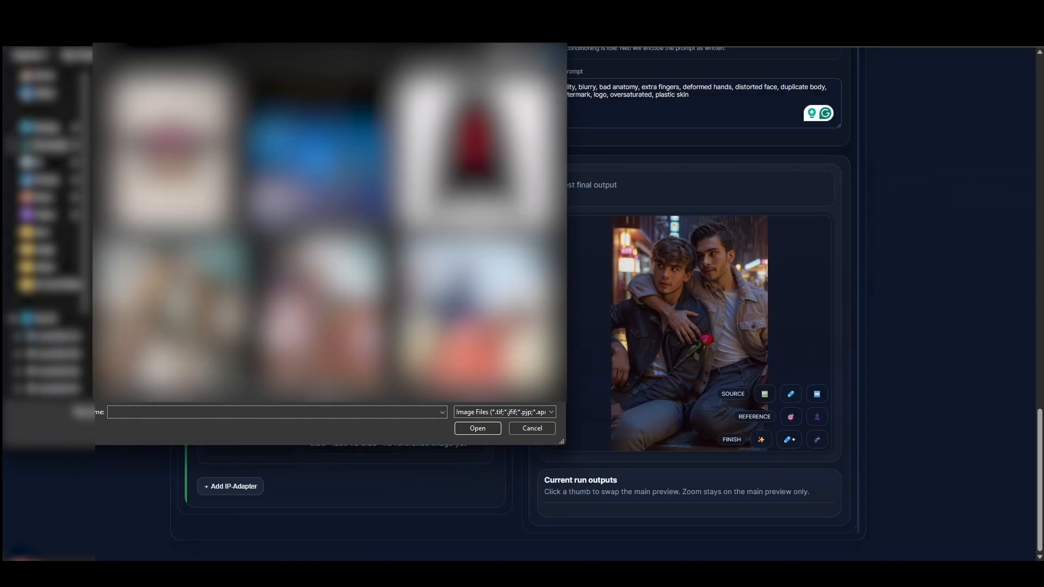
pyautogui.scroll(-10, 329, 223)
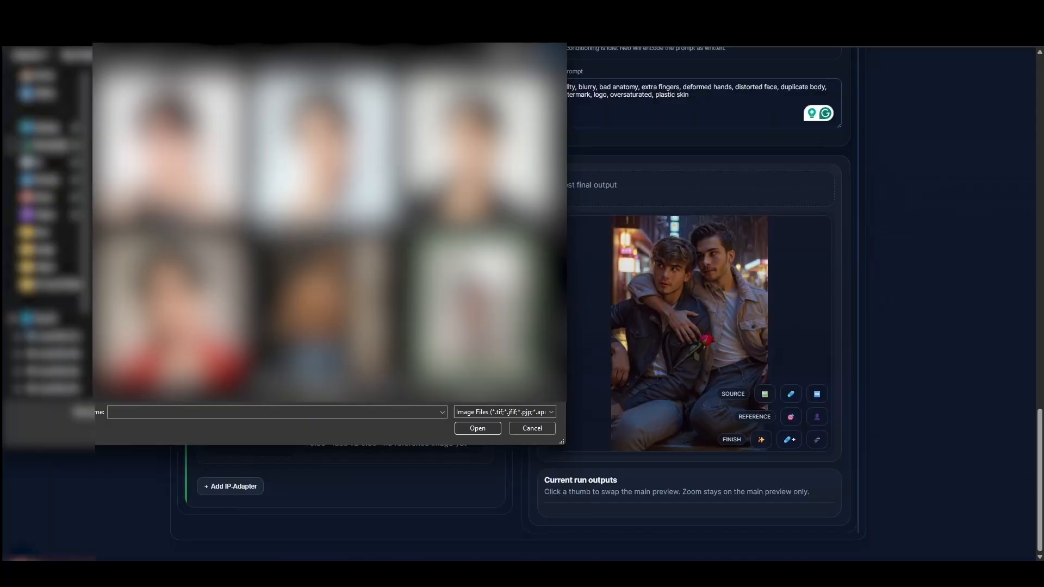
pyautogui.click(163, 223)
pyautogui.keyDown('shift'); pyautogui.click(481, 223); pyautogui.keyUp('shift')
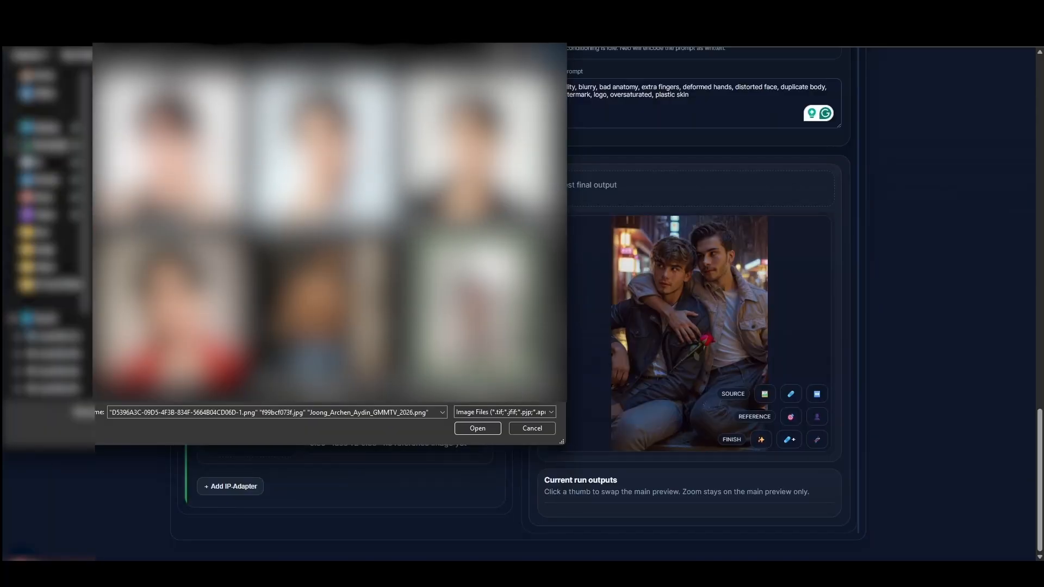
pyautogui.click(478, 428)
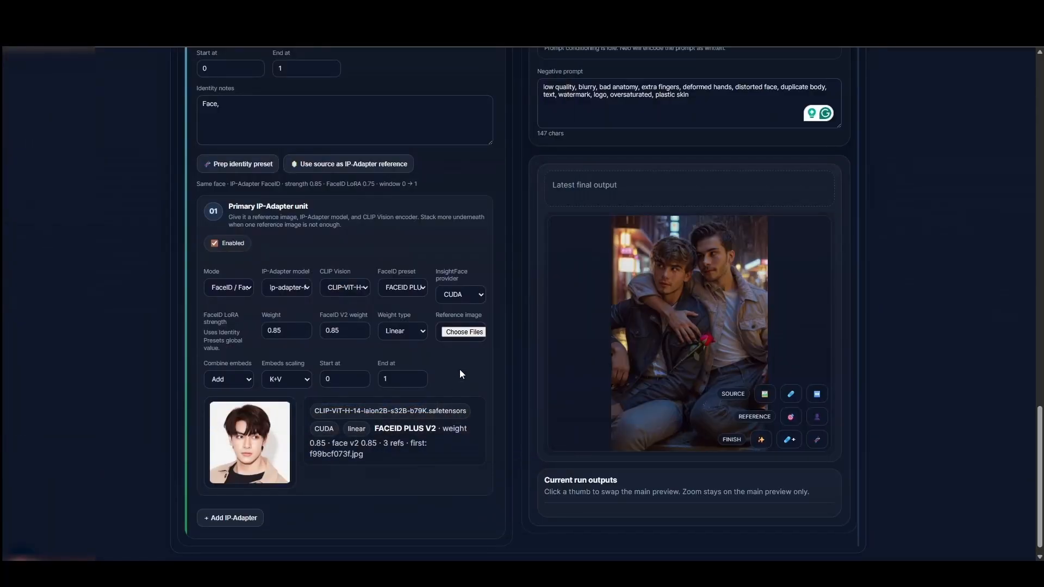
# Recheck the combine embeds and embeds scaling options, keeping Add and K+V
pyautogui.click(231, 380)
pyautogui.click(223, 419)
pyautogui.click(278, 387)
pyautogui.click(282, 390)
pyautogui.click(462, 392)
# In the build settings, switch the CFG Fix / Dynamic Thresholding preset to Off
pyautogui.scroll(9, 508, 361)
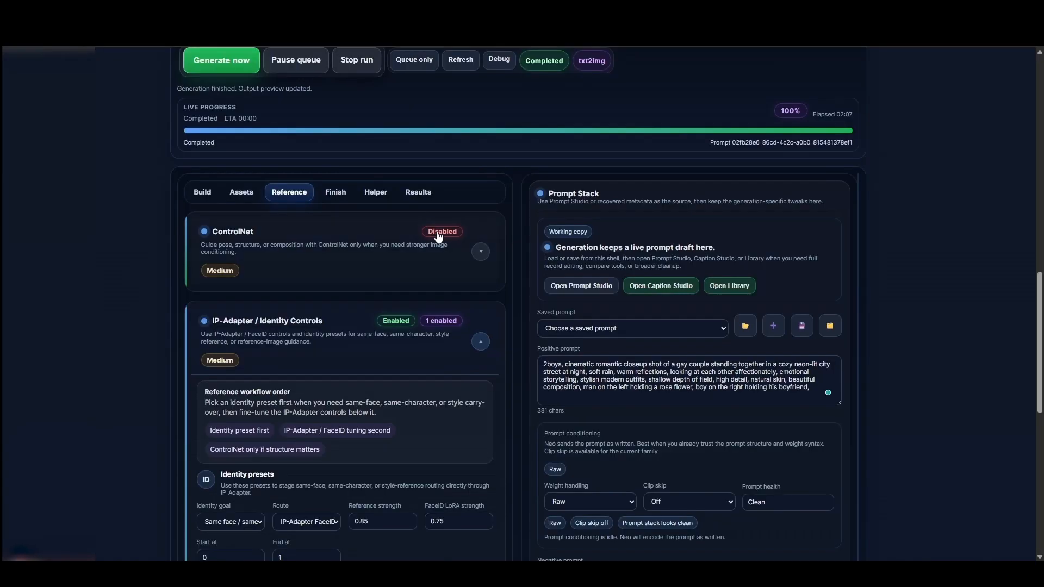
pyautogui.click(199, 193)
pyautogui.scroll(-1, 500, 233)
pyautogui.scroll(-6, 499, 233)
pyautogui.scroll(-2, 285, 298)
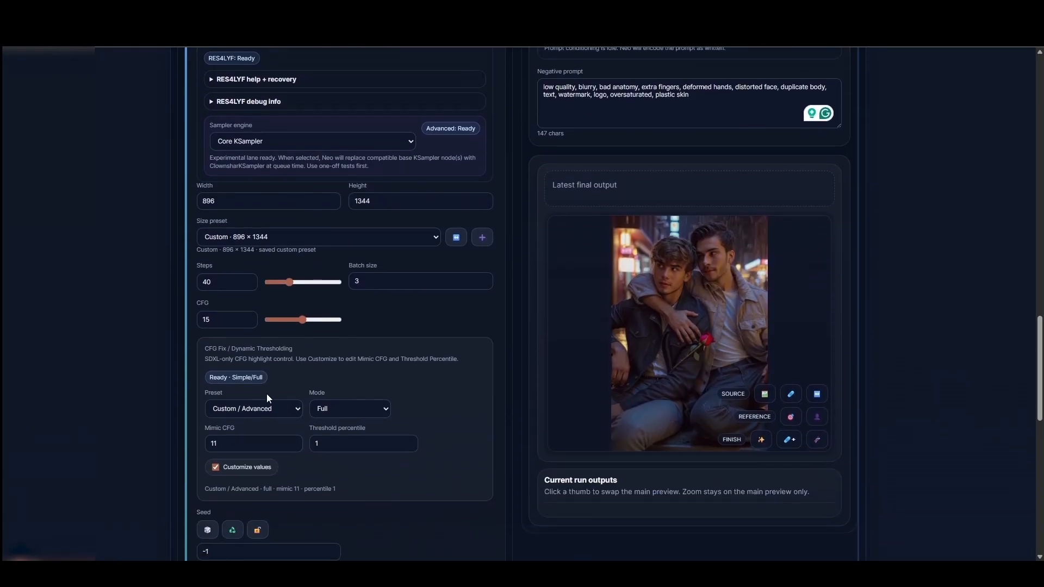
pyautogui.click(231, 412)
pyautogui.click(227, 423)
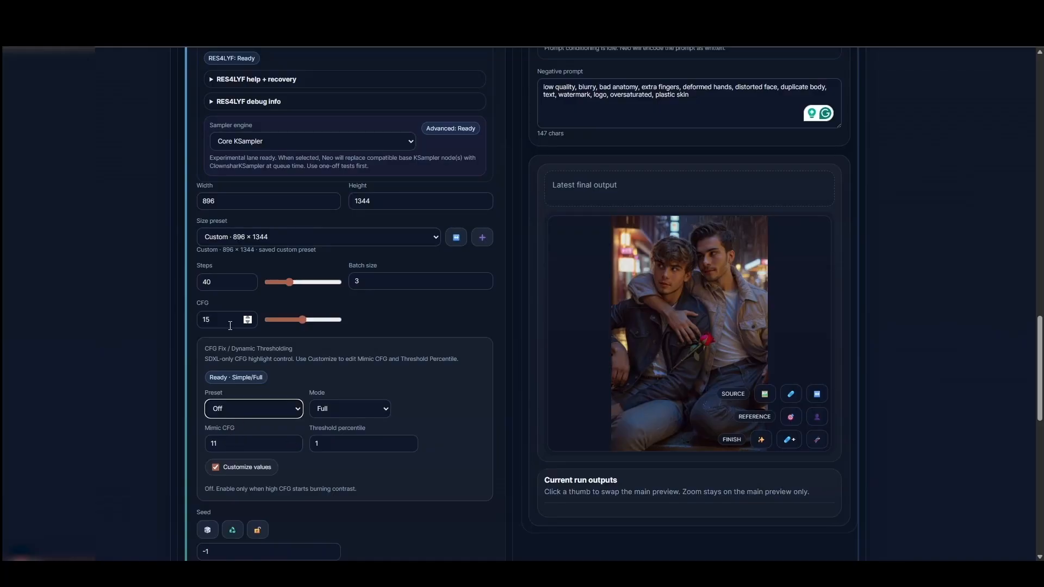
# Set the generation CFG to 1.5
pyautogui.moveTo(214, 320); pyautogui.dragTo(166, 312)
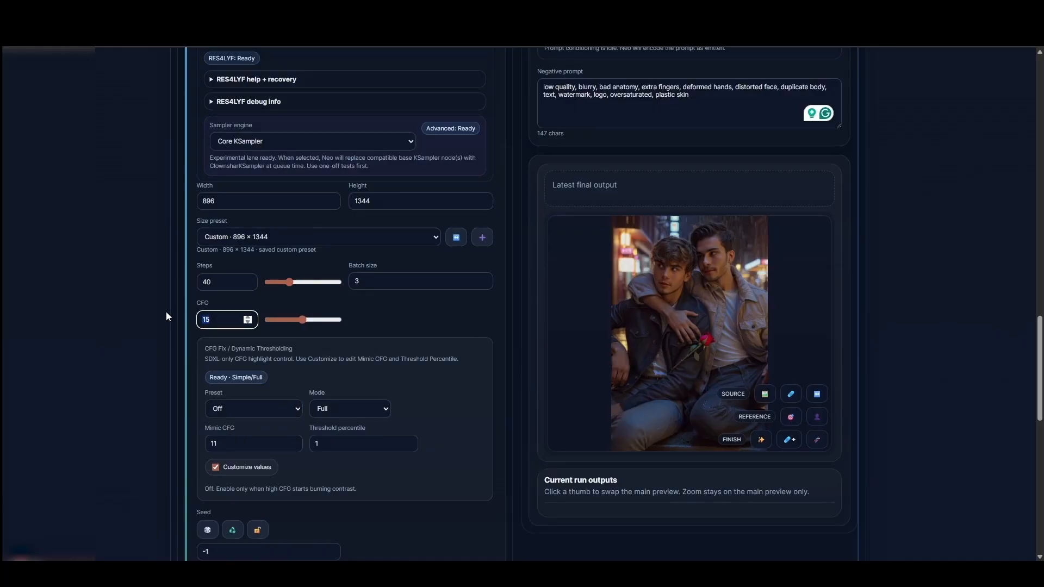
pyautogui.write('1.5')
pyautogui.click(526, 267)
pyautogui.scroll(1, 520, 266)
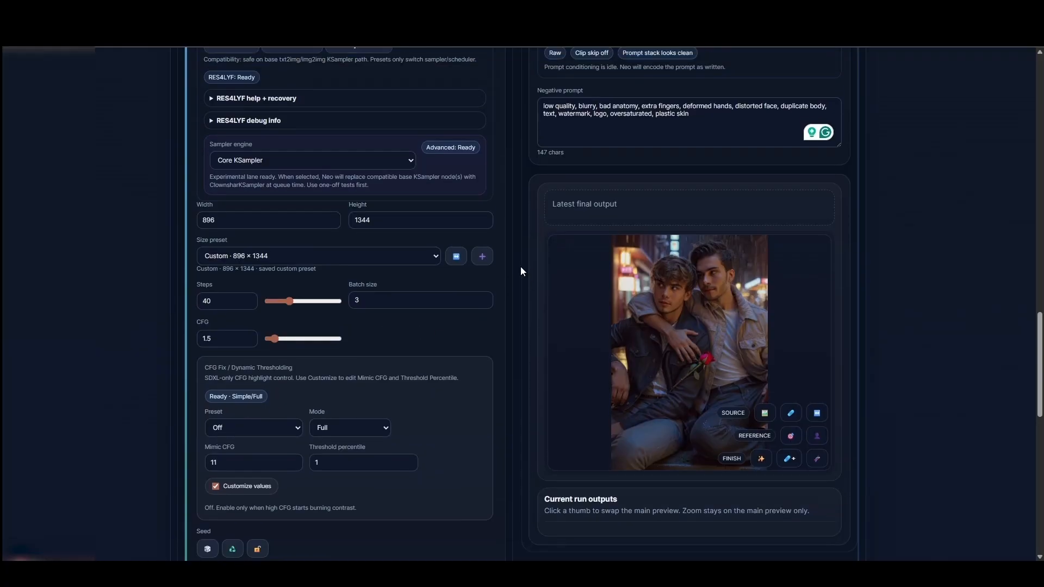
# Generate the image with the IP-Adapter face references and inspect the output in the enlarged preview
pyautogui.scroll(10, 520, 266)
pyautogui.scroll(-8, 468, 279)
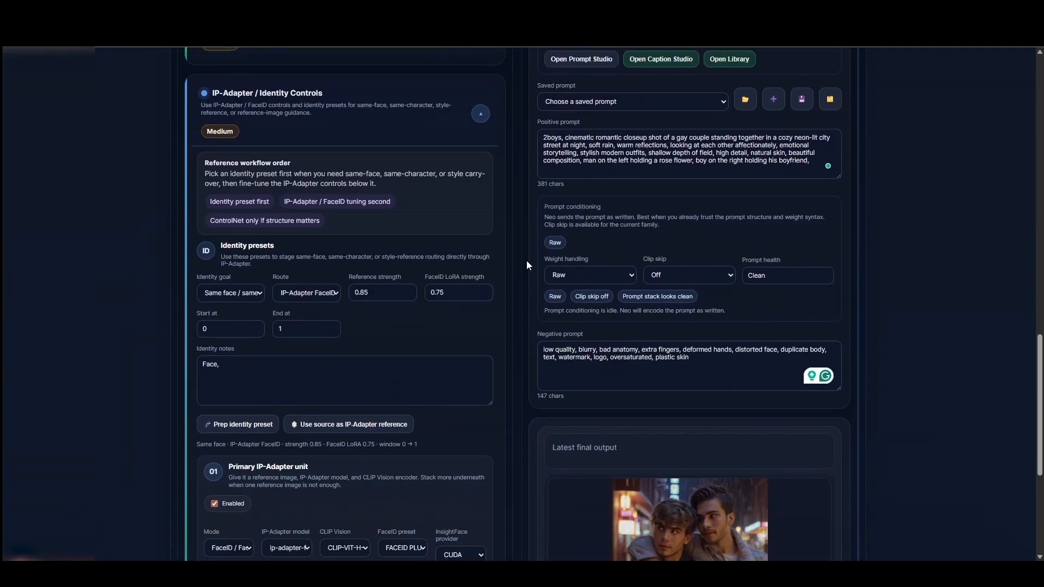
pyautogui.scroll(-2, 526, 265)
pyautogui.scroll(8, 526, 265)
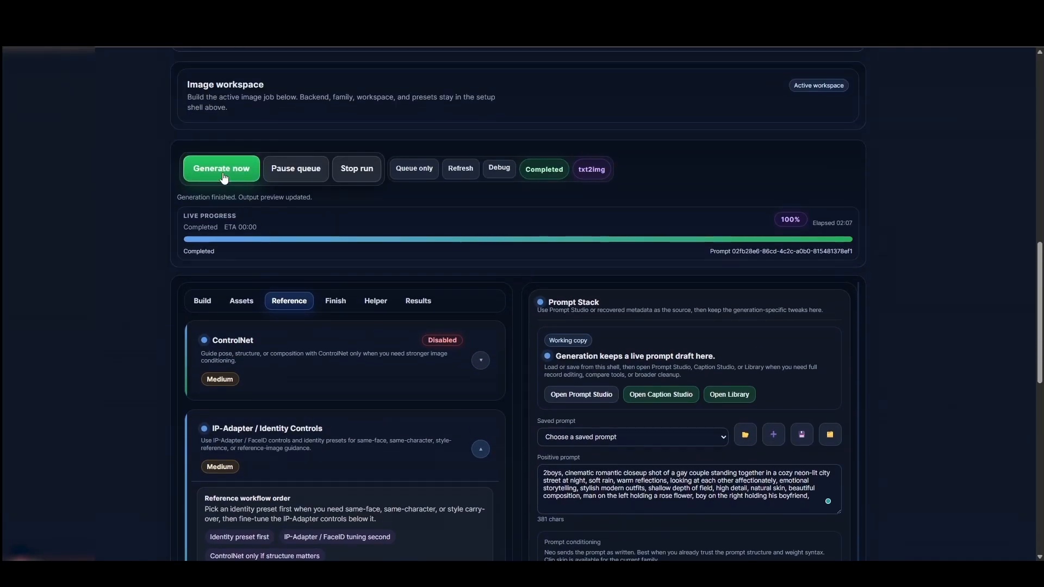
pyautogui.scroll(-10, 743, 305)
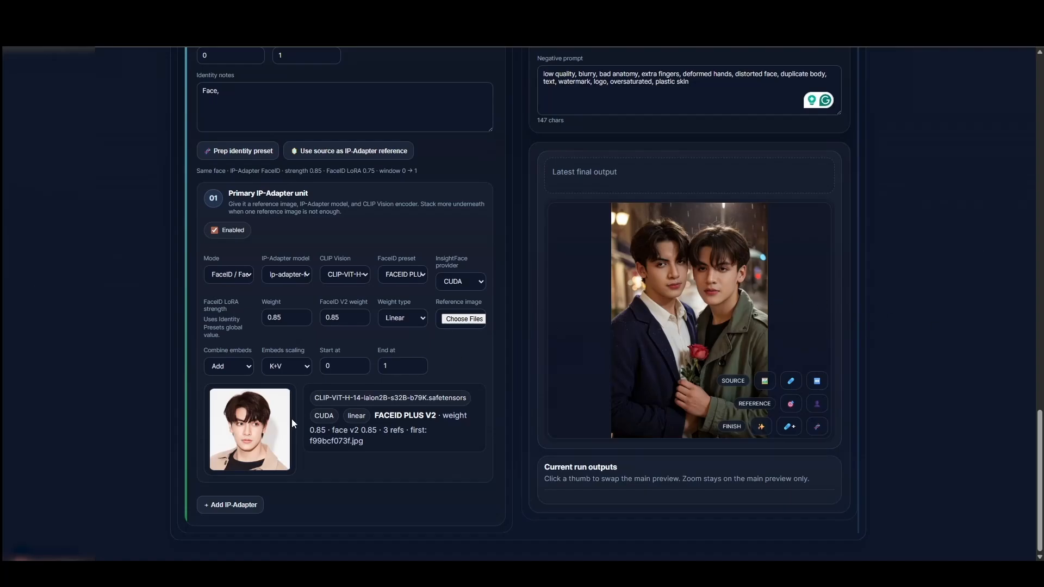
pyautogui.click(696, 286)
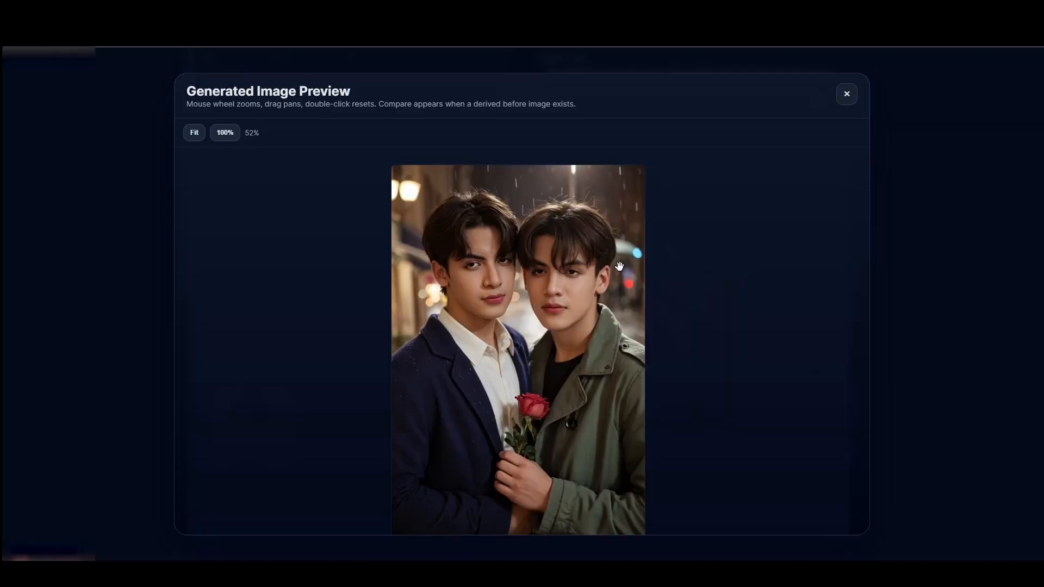
pyautogui.click(846, 95)
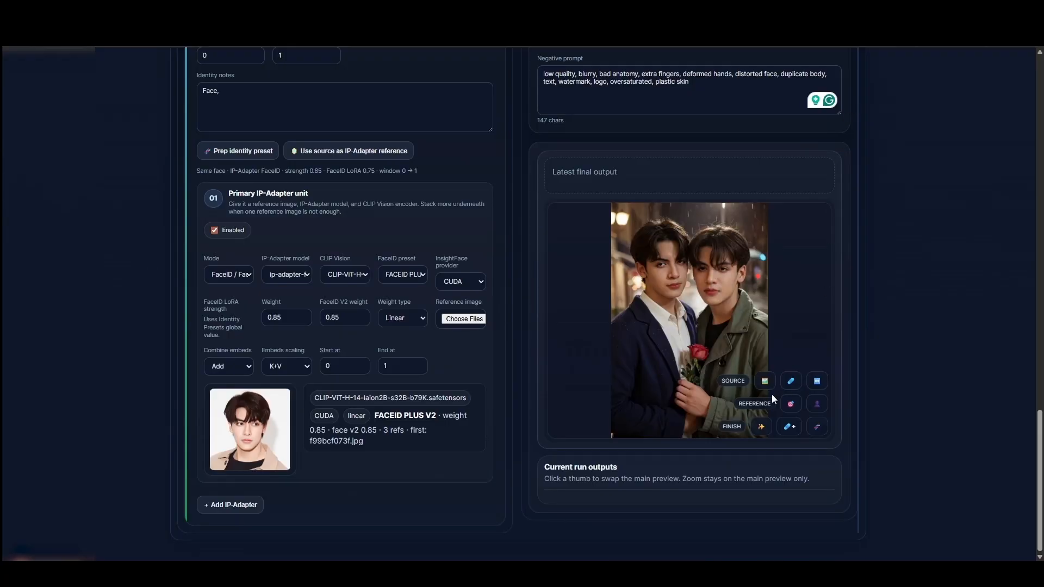
# Send the generated image to the detailer, try Strong identity, and set the primary pass's reference lock to Face only
pyautogui.click(787, 429)
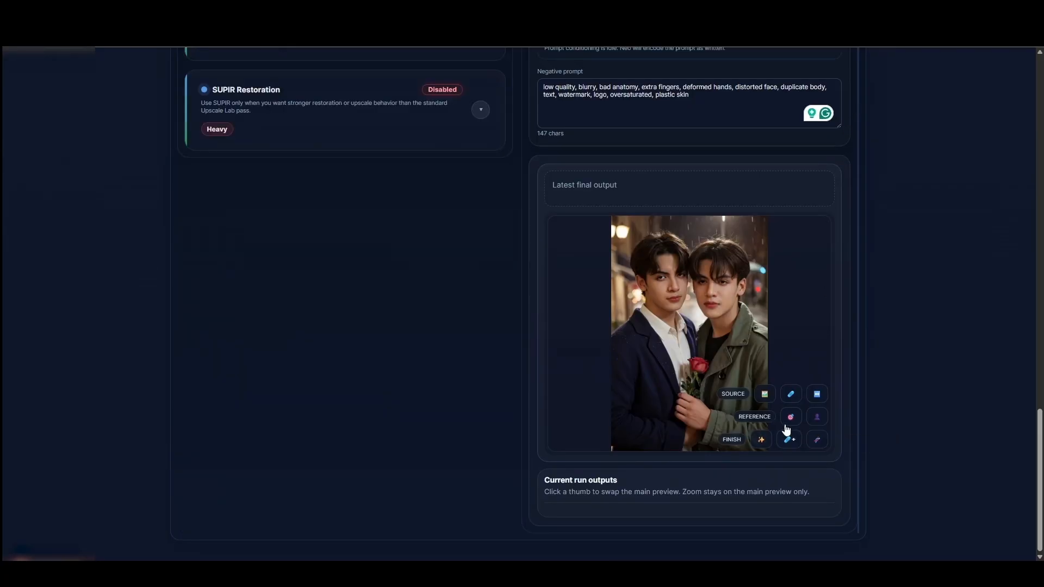
pyautogui.scroll(-6, 444, 214)
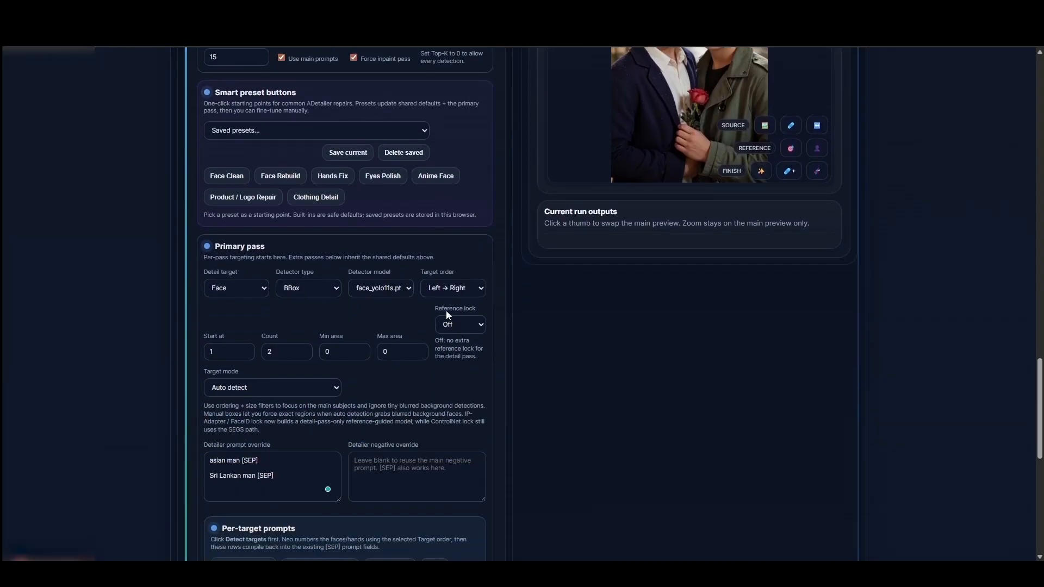
pyautogui.click(456, 321)
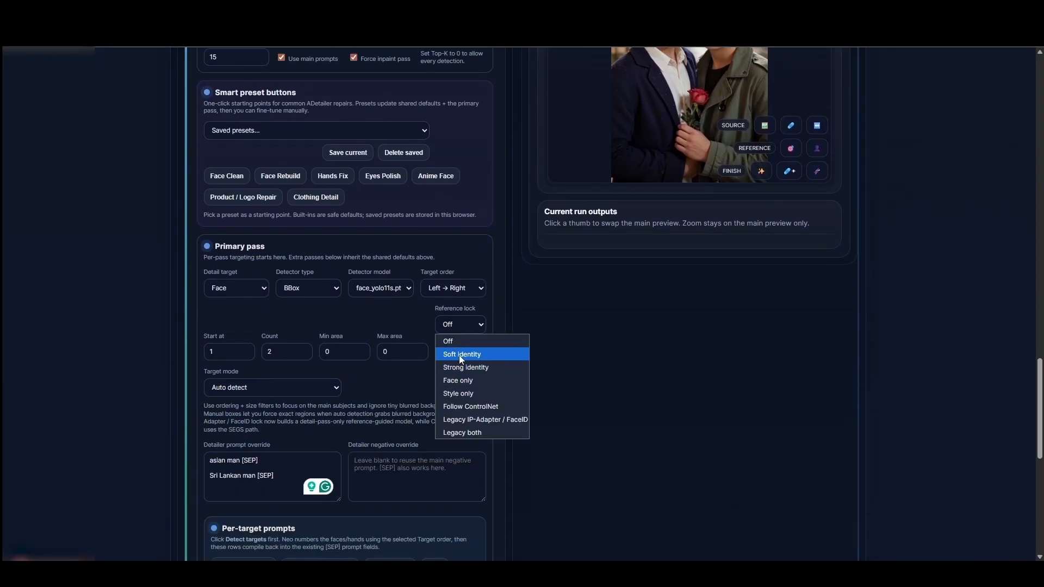
pyautogui.click(457, 368)
pyautogui.click(455, 325)
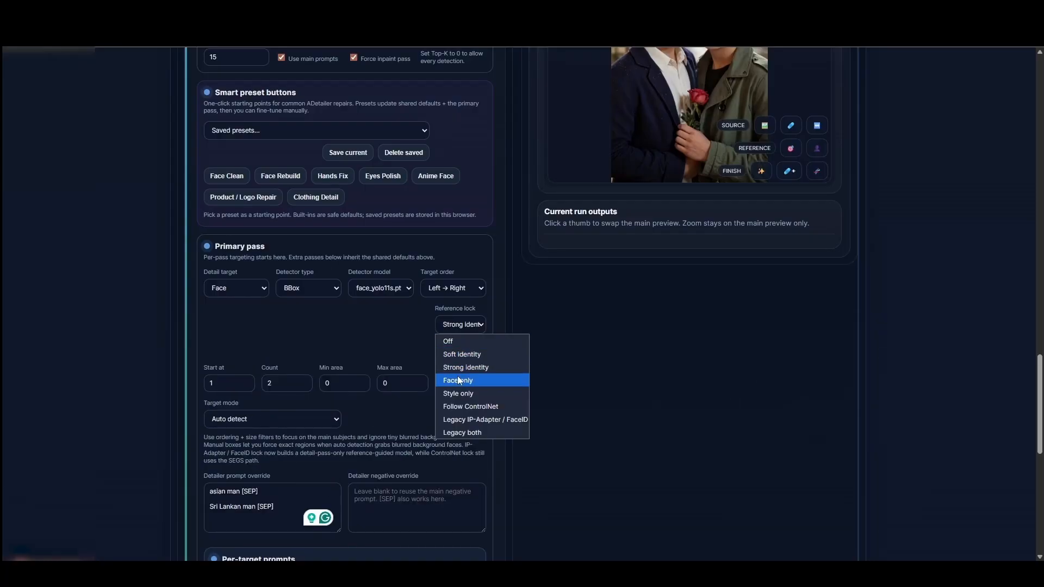
pyautogui.click(458, 380)
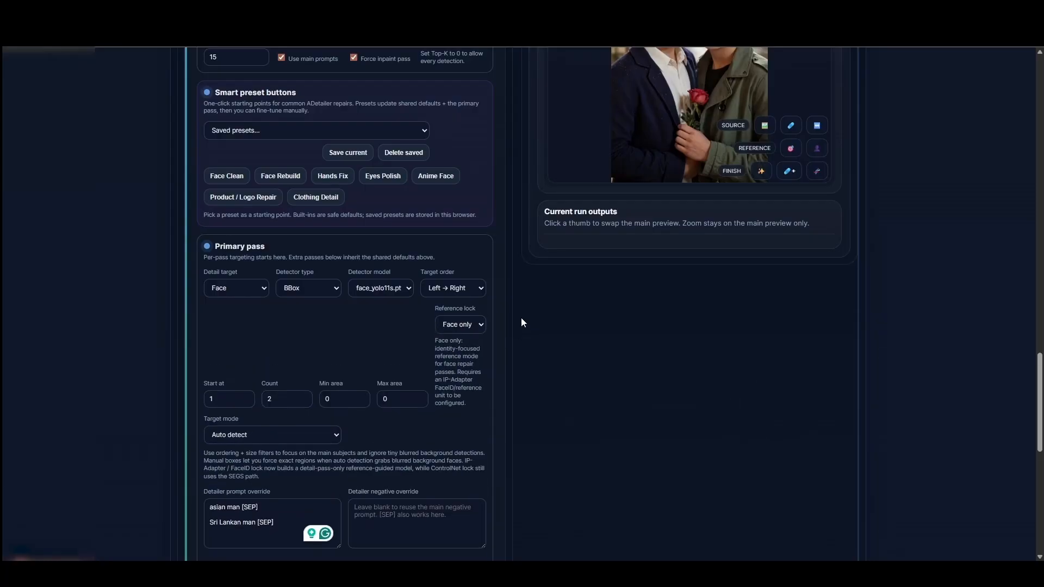
# Send the latest output to the detailer again and review the IP-Adapter identity settings in the reference section
pyautogui.scroll(5, 507, 308)
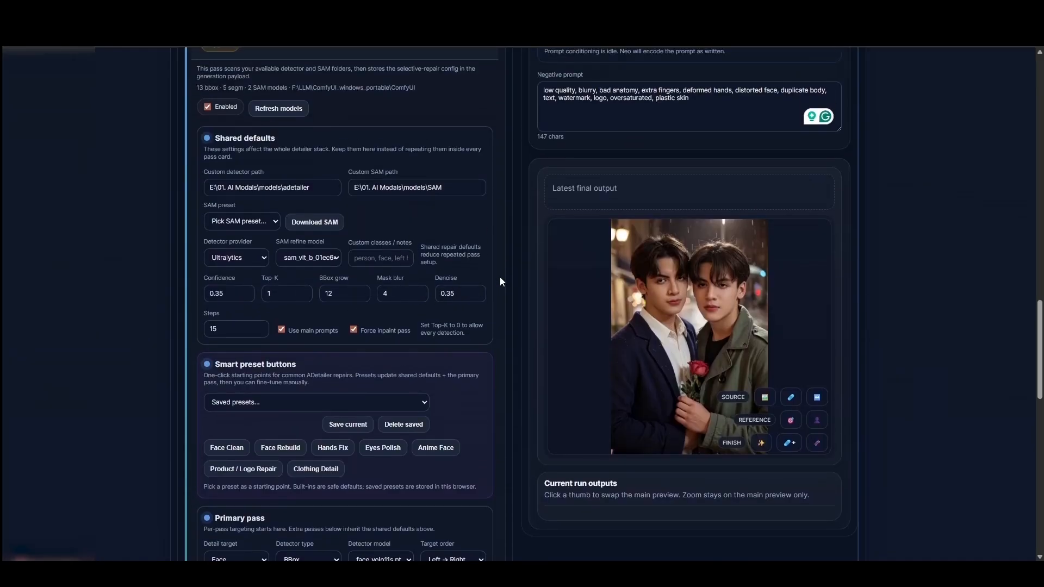
pyautogui.click(790, 449)
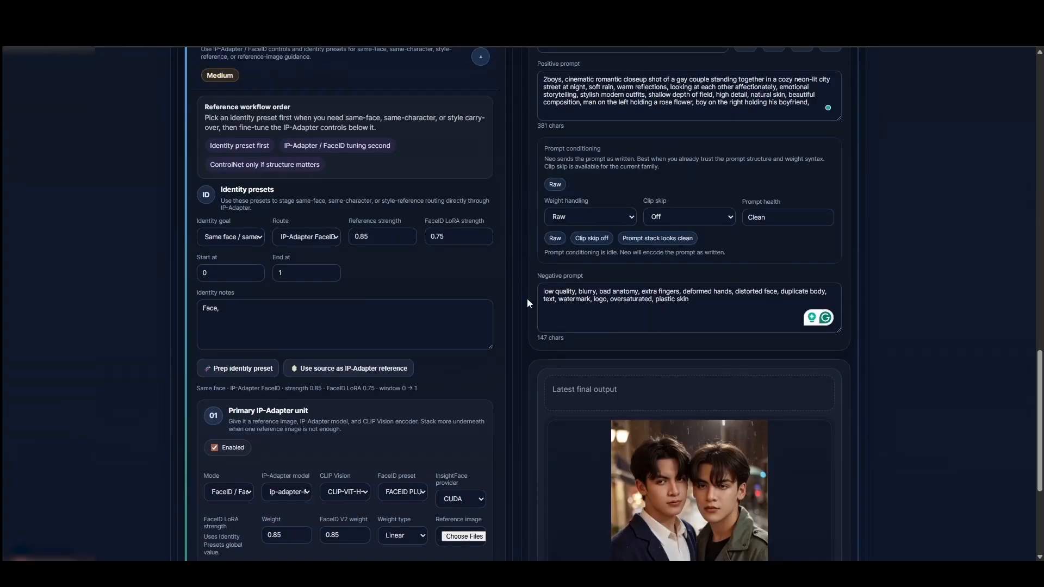
pyautogui.scroll(-3, 527, 298)
pyautogui.scroll(5, 523, 294)
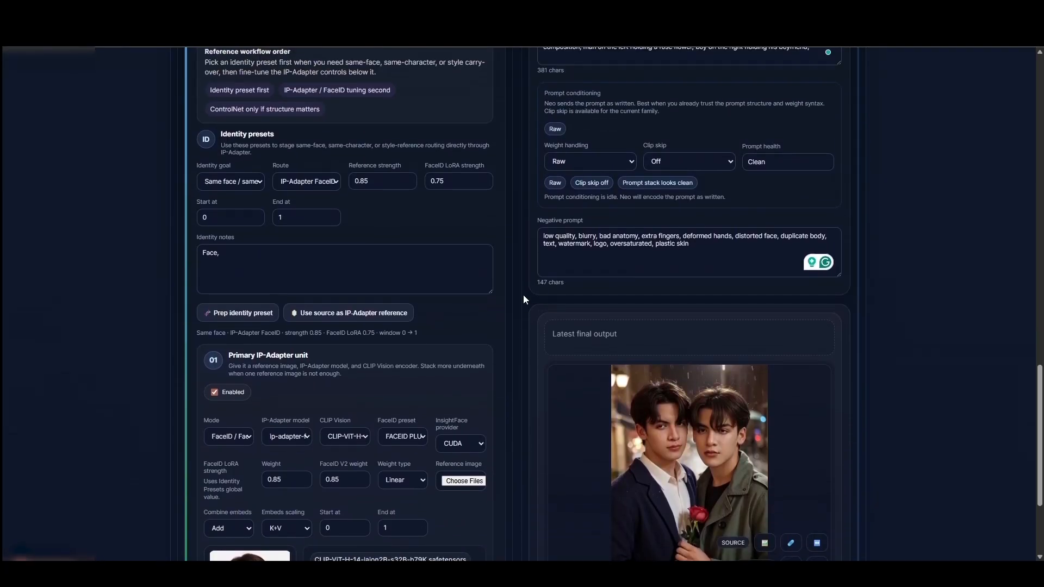
# Disable the primary IP-Adapter unit and collapse the IP-Adapter / Identity Controls section
pyautogui.scroll(2, 527, 261)
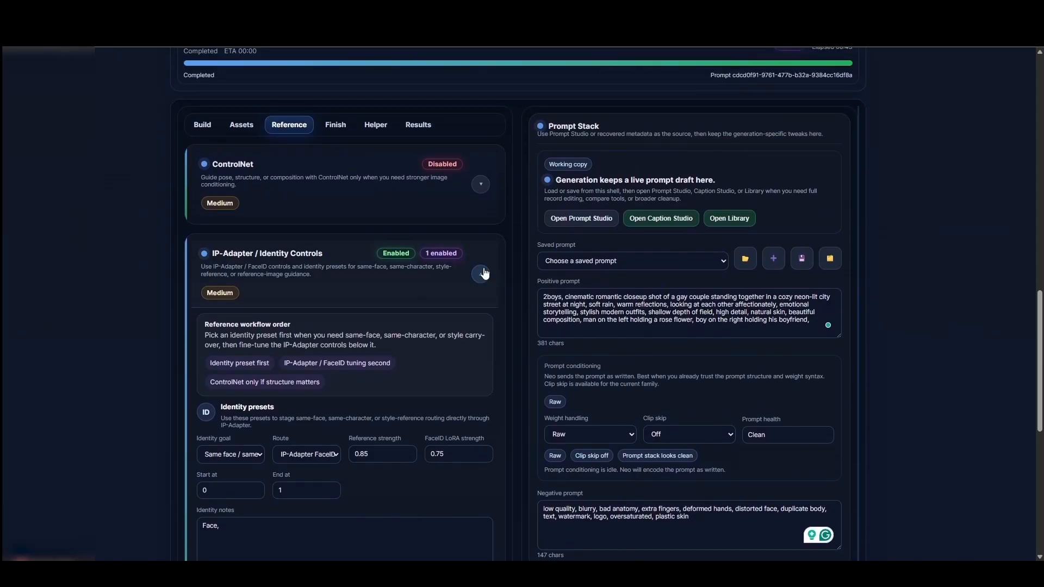
pyautogui.scroll(-5, 501, 275)
pyautogui.scroll(-2, 507, 275)
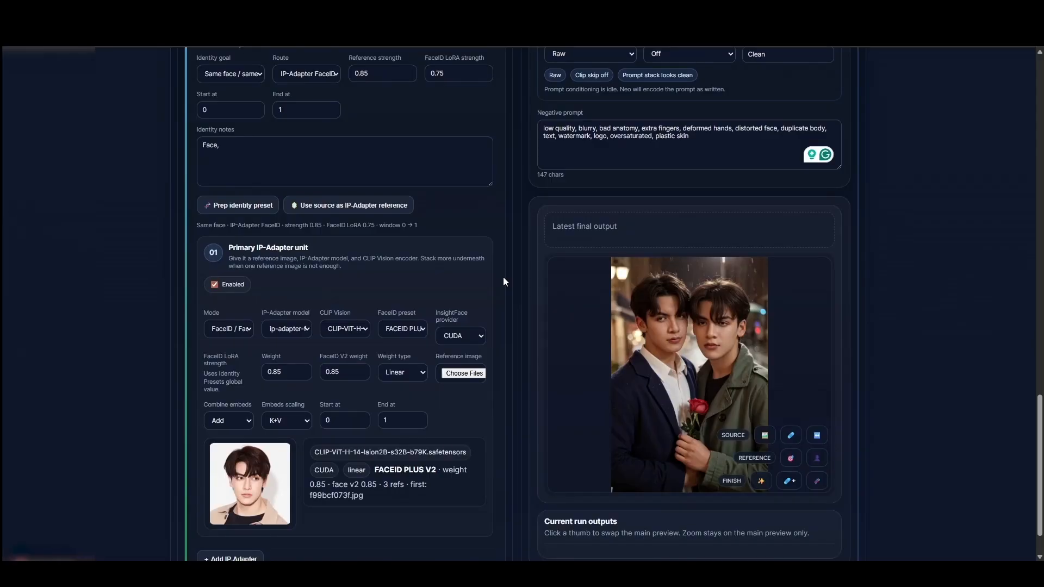
pyautogui.click(215, 283)
pyautogui.scroll(5, 503, 263)
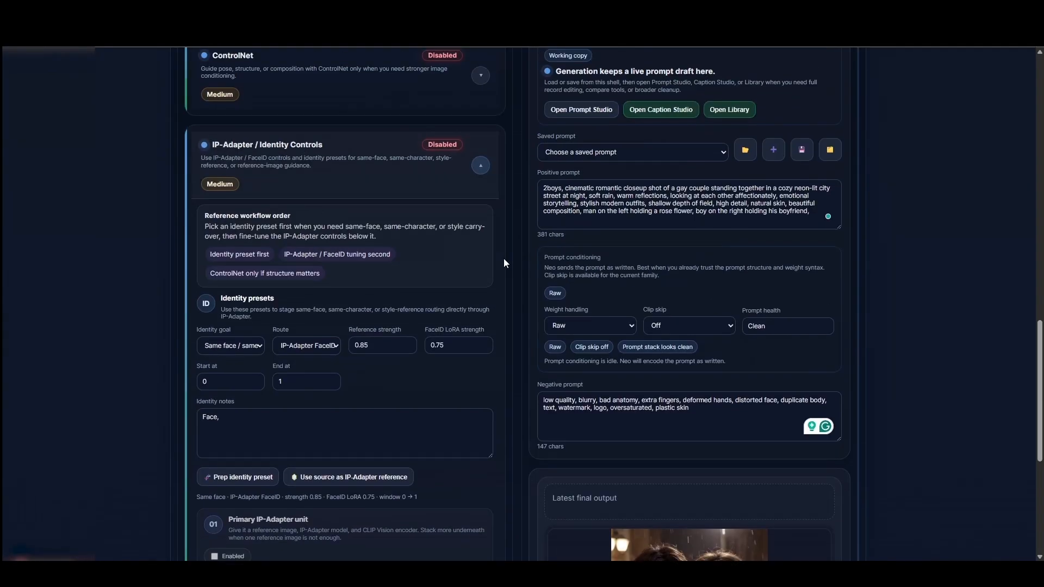
pyautogui.click(310, 177)
# Go to the Finish settings and expand the Upscale Lab section
pyautogui.scroll(5, 492, 210)
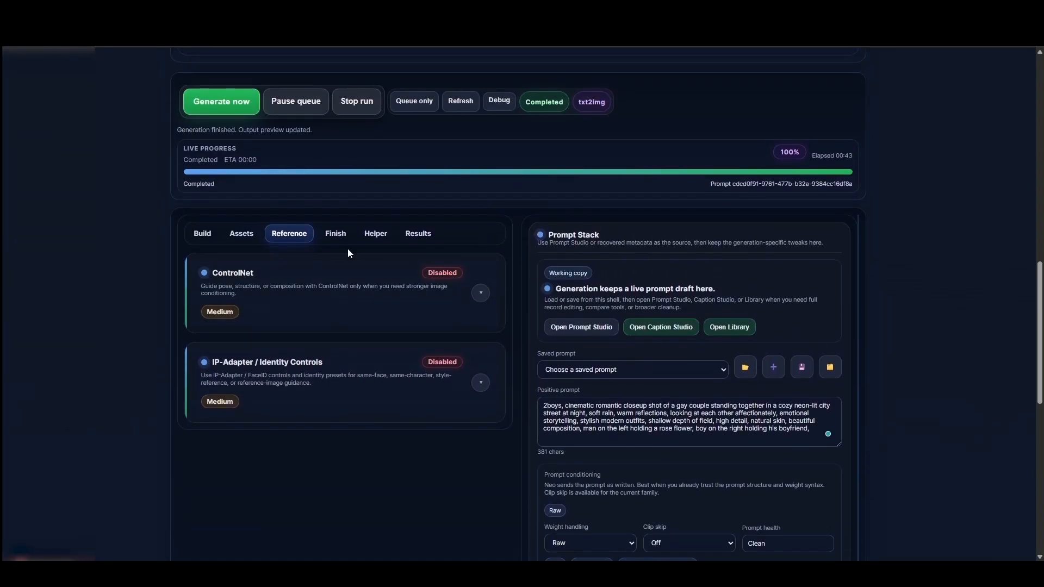
pyautogui.click(335, 233)
pyautogui.scroll(-2, 481, 254)
pyautogui.click(481, 255)
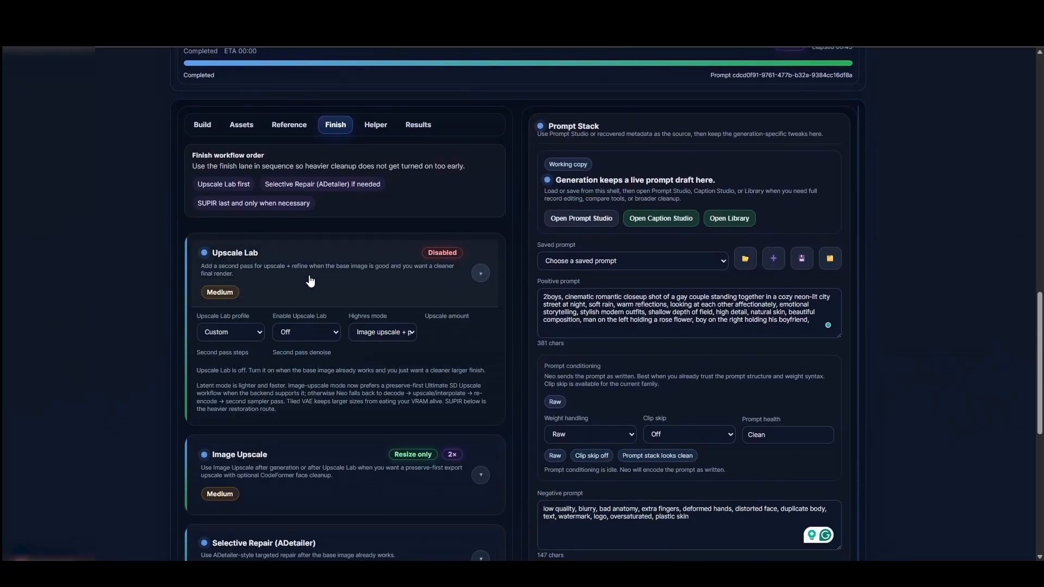
pyautogui.scroll(-1, 360, 263)
pyautogui.scroll(-1, 360, 263)
# Try enabling Upscale Lab to show its second-pass options, switch it back off, and collapse the section
pyautogui.click(308, 227)
pyautogui.click(304, 252)
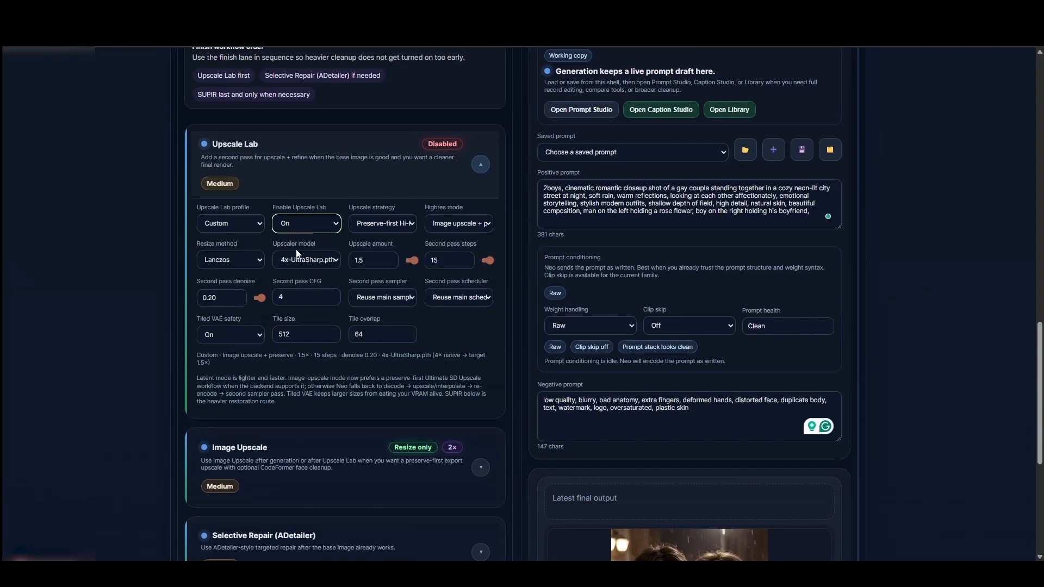
pyautogui.click(297, 228)
pyautogui.click(299, 236)
pyautogui.click(480, 164)
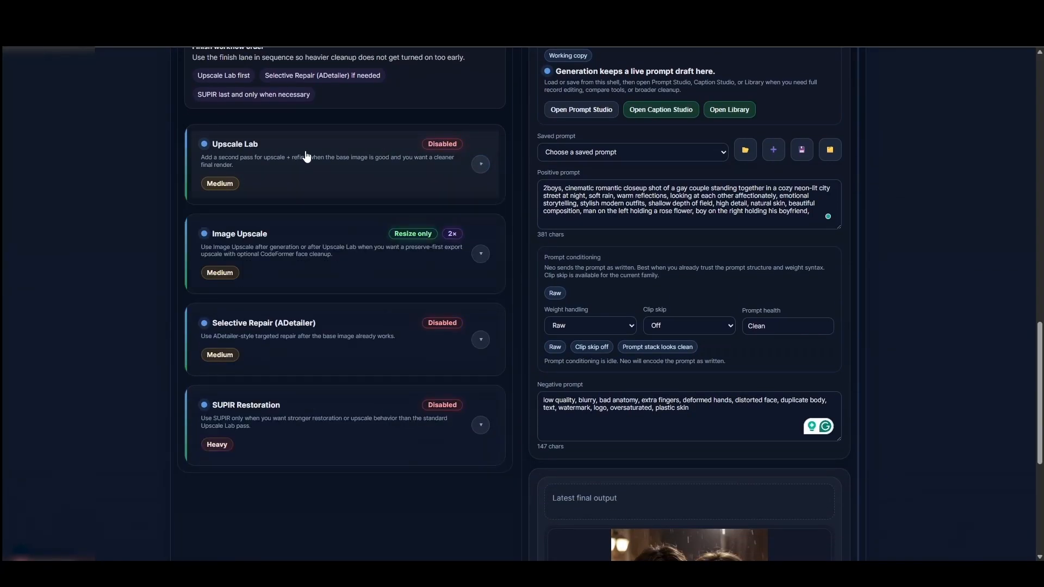
# Set the Image Upscale model to 4x-UltraSharp.pth and collapse the Image Upscale section
pyautogui.click(294, 255)
pyautogui.scroll(-2, 294, 256)
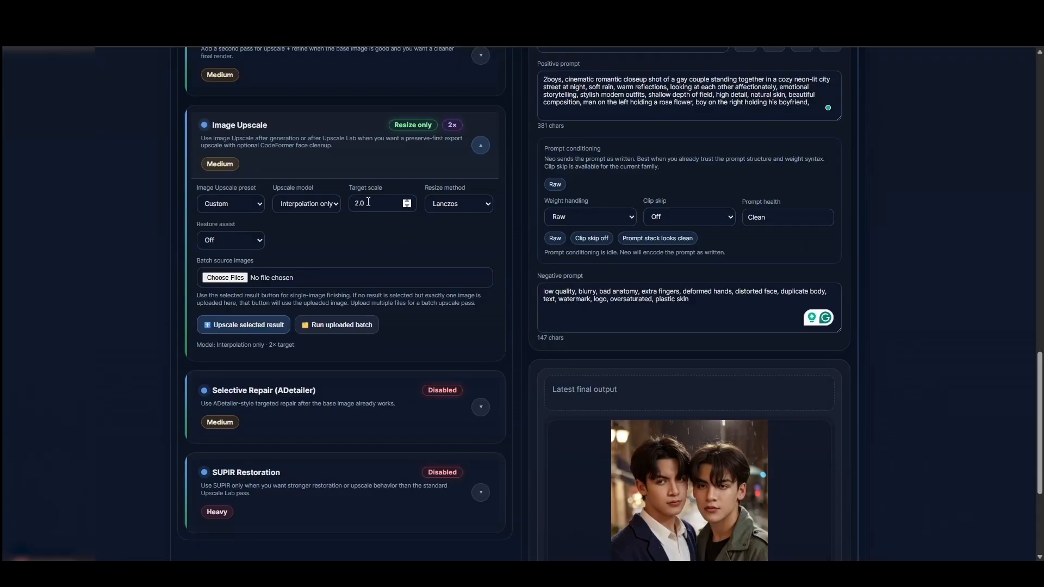
pyautogui.click(387, 204)
pyautogui.click(227, 205)
pyautogui.click(306, 204)
pyautogui.click(302, 237)
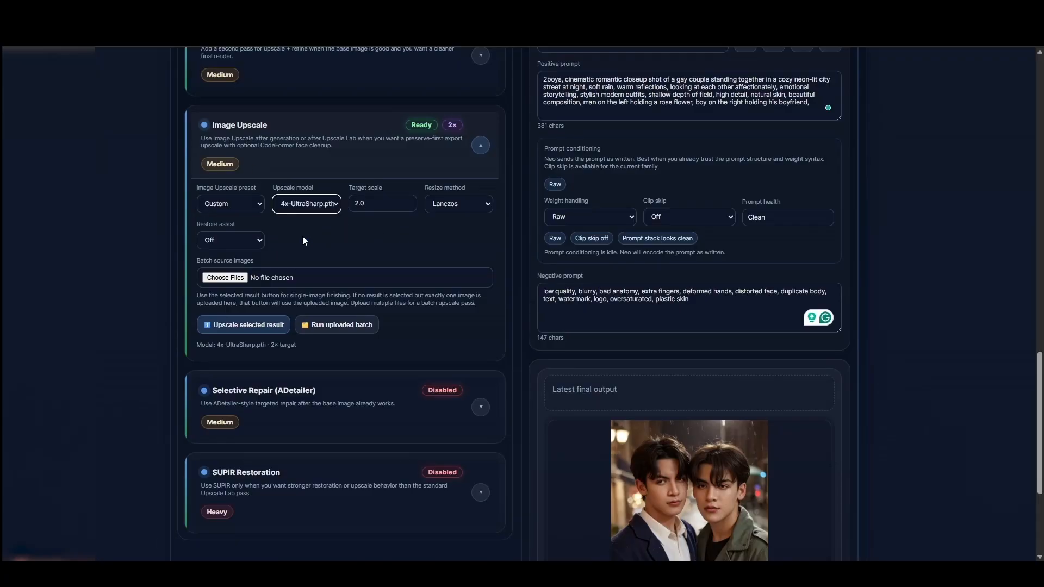
pyautogui.click(383, 204)
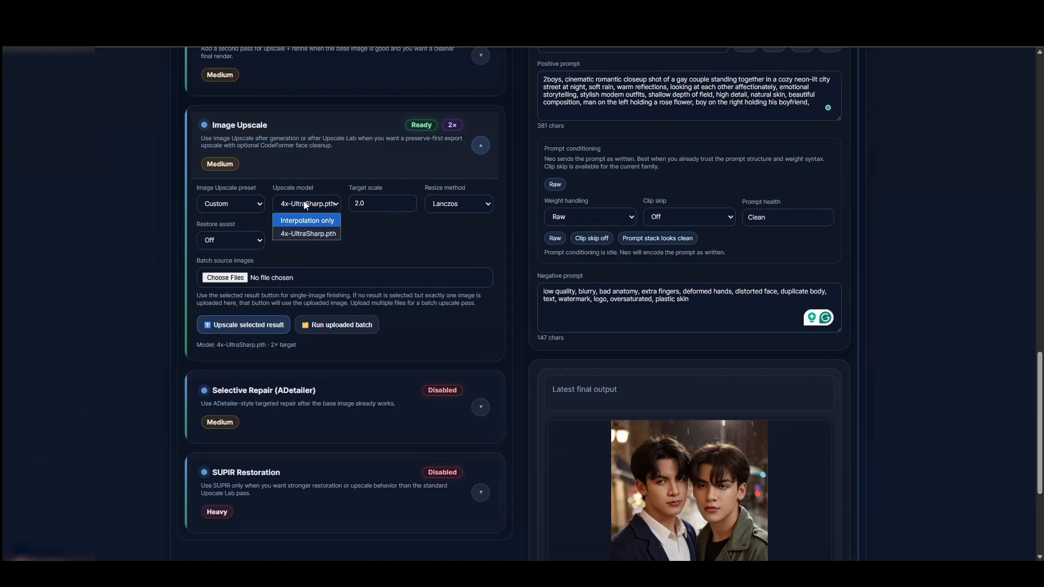
pyautogui.click(368, 229)
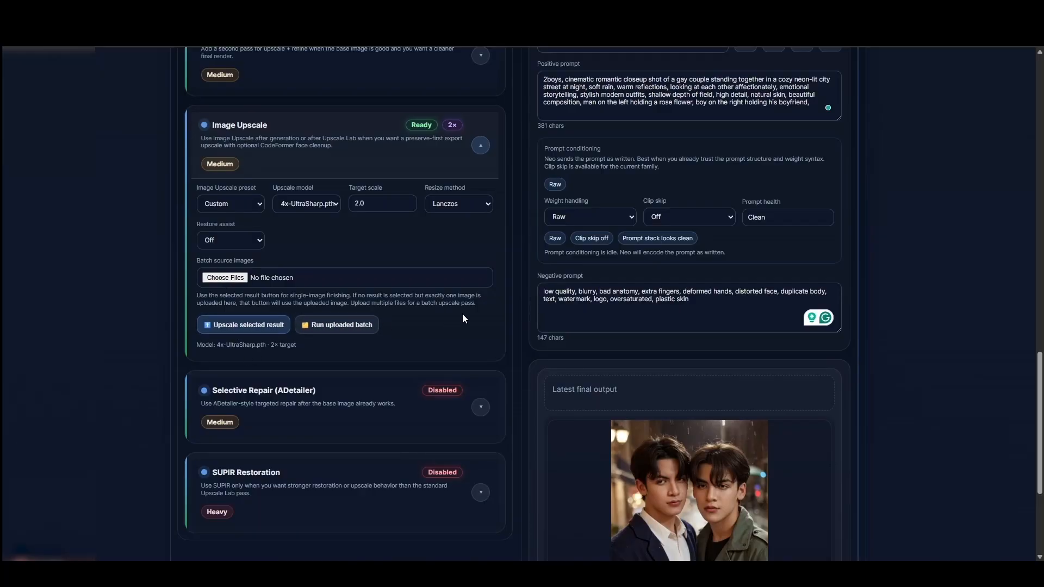
pyautogui.click(380, 153)
# Expand Selective Repair (ADetailer) and examine its smart presets, primary pass targeting, and reference lock settings
pyautogui.click(285, 225)
pyautogui.scroll(-1, 331, 230)
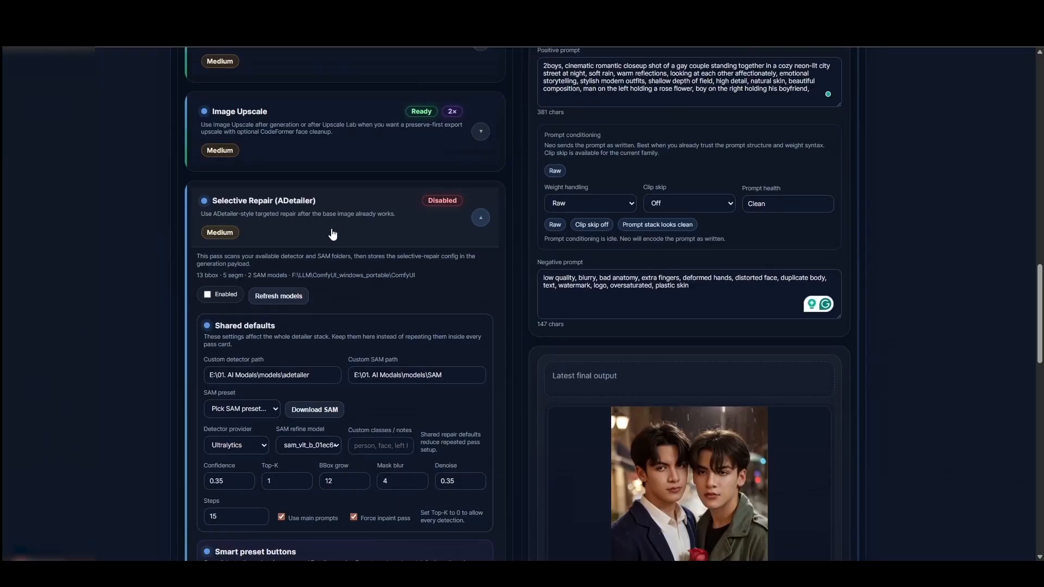
pyautogui.scroll(-10, 510, 248)
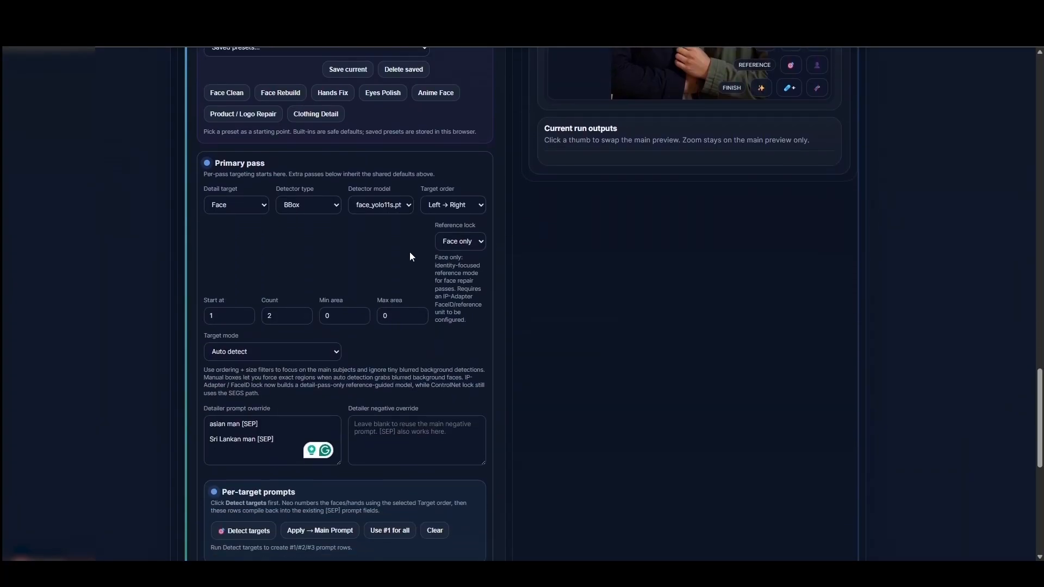
pyautogui.scroll(-2, 418, 253)
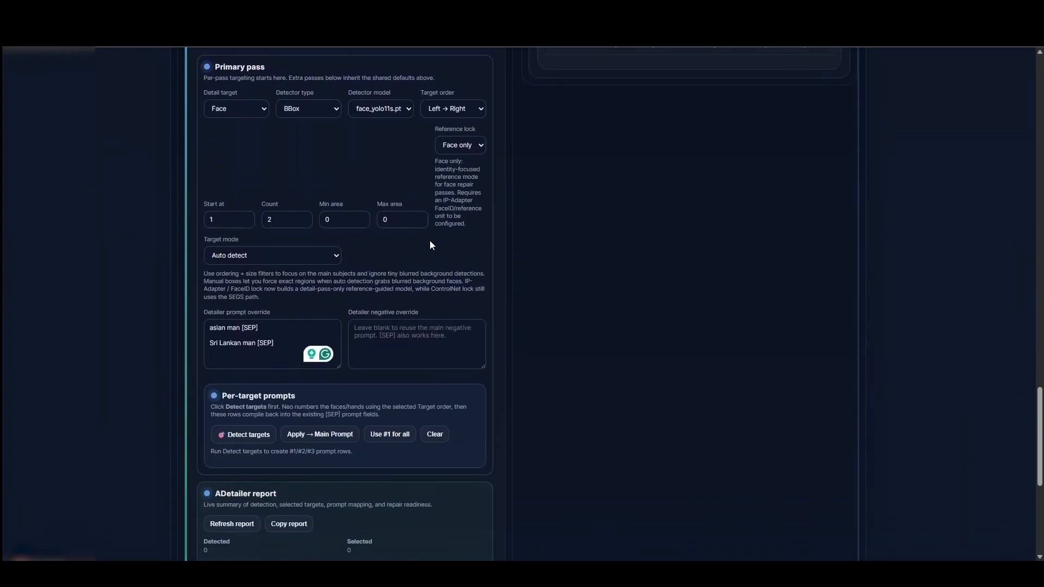
pyautogui.scroll(6, 443, 213)
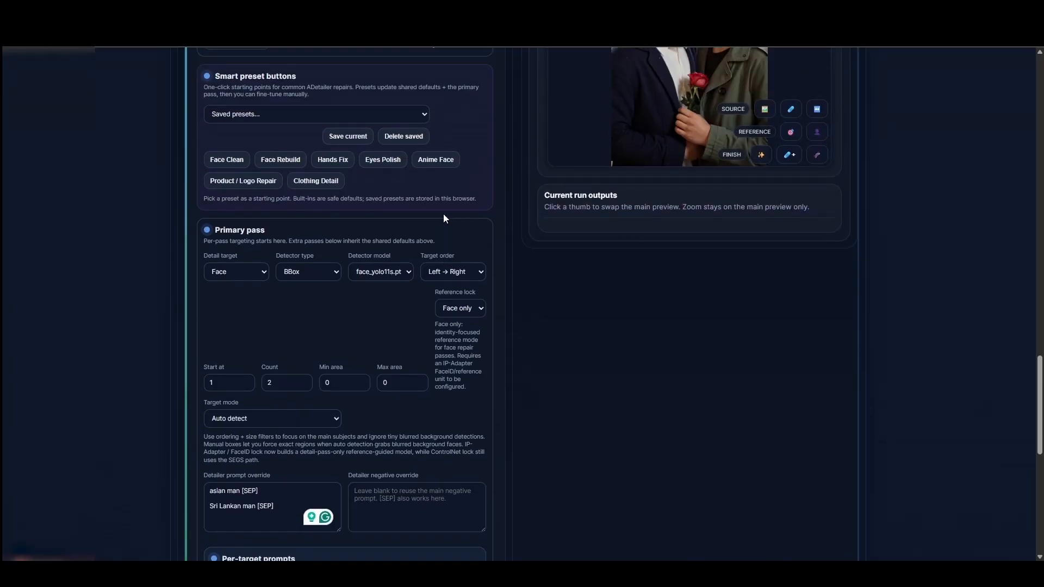
pyautogui.scroll(-3, 466, 210)
pyautogui.scroll(-3, 465, 210)
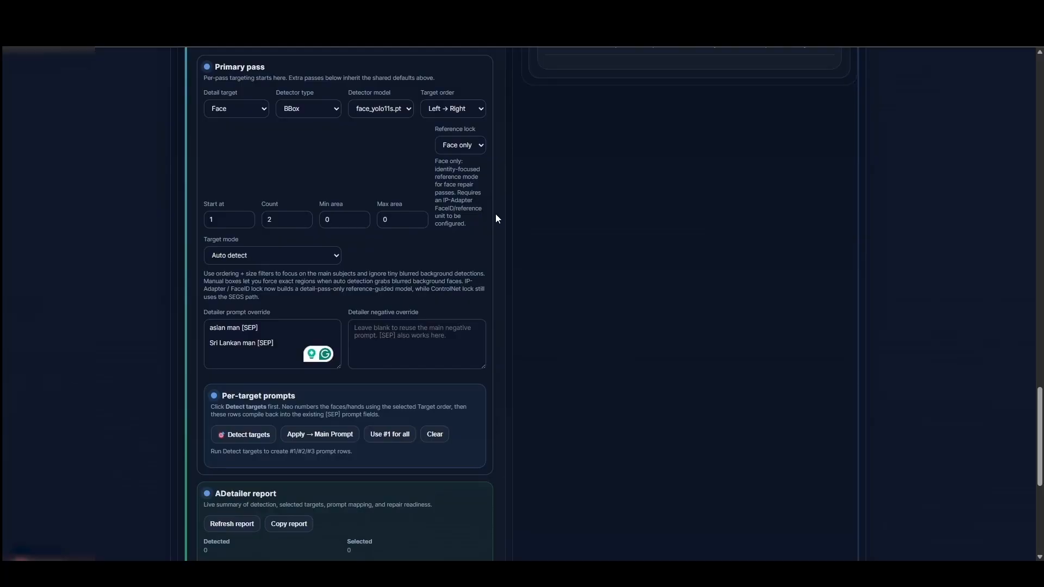
pyautogui.scroll(-1, 495, 217)
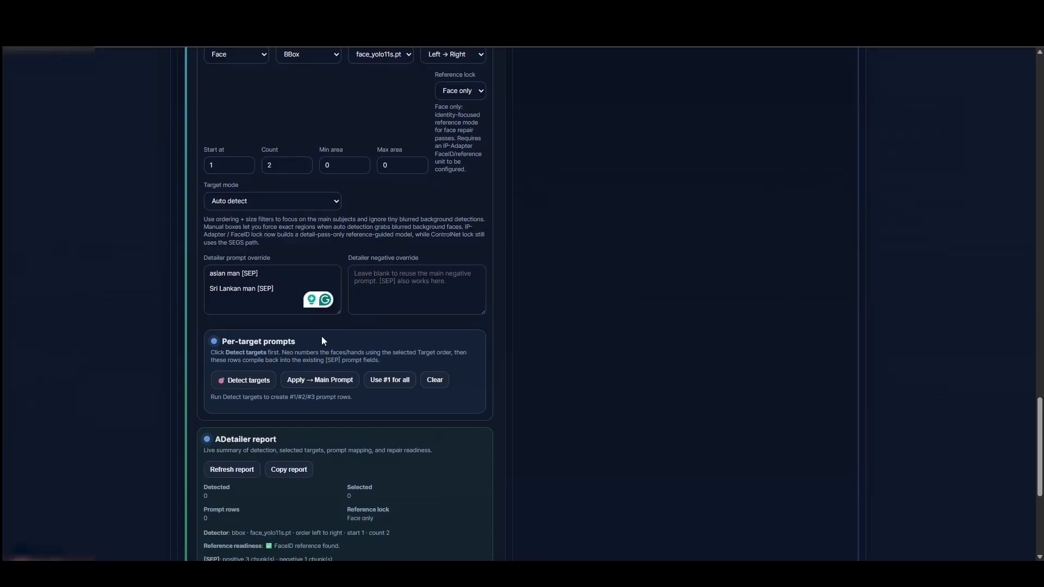
# Detect the face targets in the latest output and inspect the detection boxes across the preview image
pyautogui.click(243, 386)
pyautogui.scroll(-5, 453, 259)
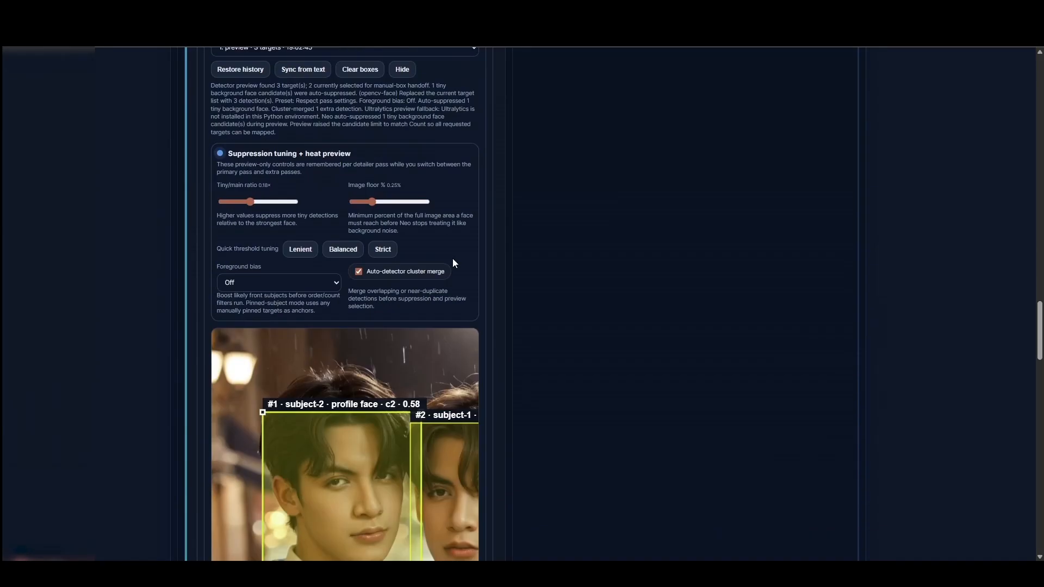
pyautogui.scroll(-5, 446, 266)
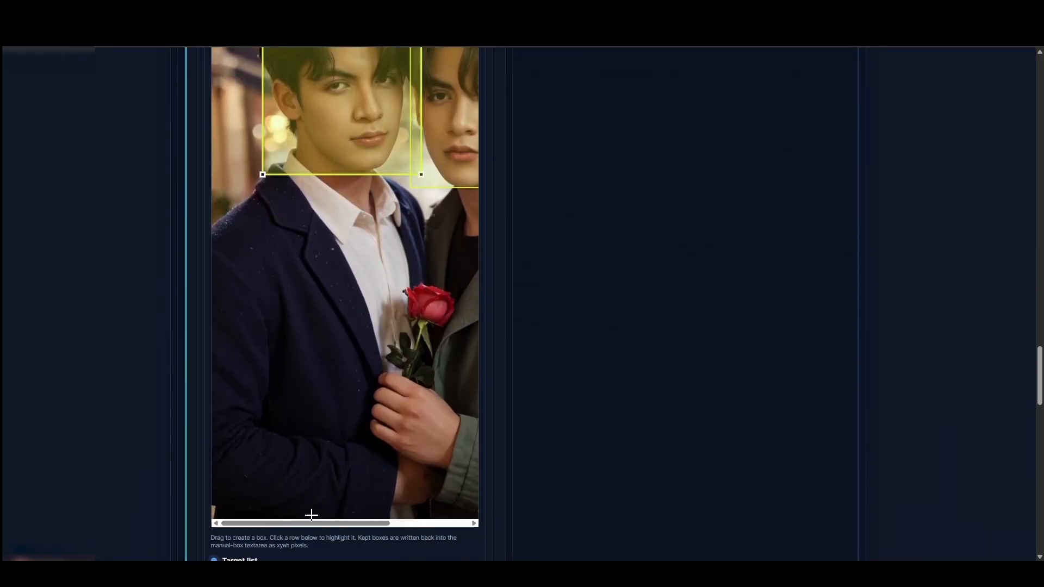
pyautogui.moveTo(307, 524); pyautogui.dragTo(417, 524)
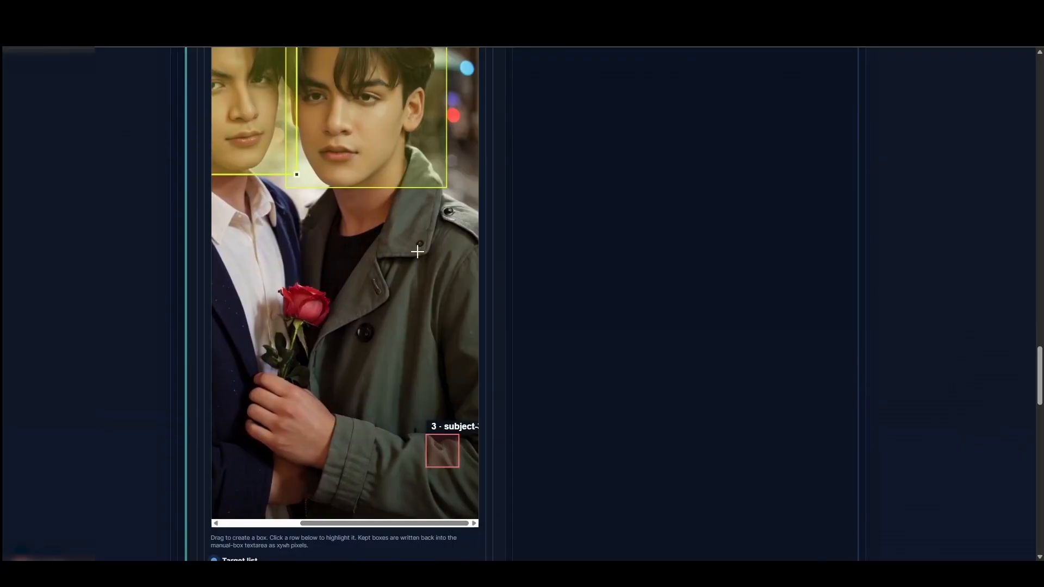
pyautogui.moveTo(321, 523); pyautogui.dragTo(242, 523)
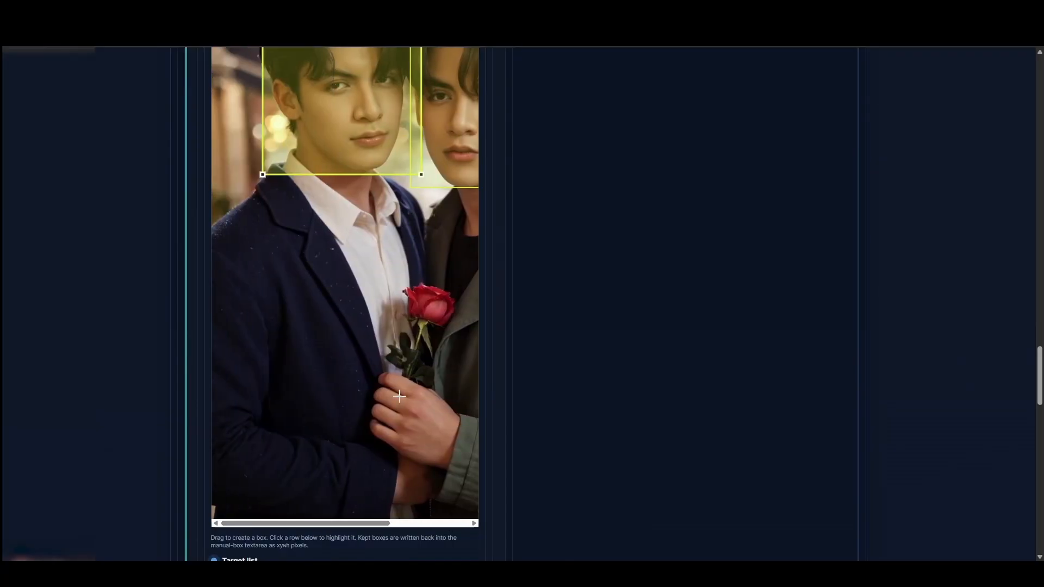
pyautogui.scroll(-5, 399, 396)
pyautogui.scroll(4, 452, 317)
pyautogui.moveTo(370, 468); pyautogui.dragTo(430, 468)
# Remove the suppressed tiny background face, Target 3, from the target list and check the preview
pyautogui.scroll(-8, 550, 355)
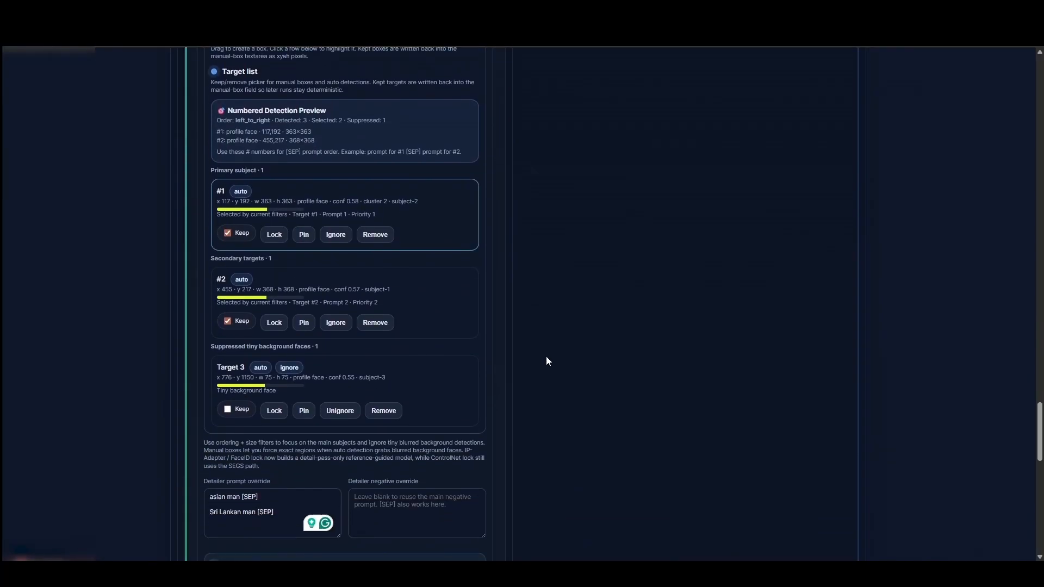
pyautogui.click(377, 412)
pyautogui.scroll(7, 509, 289)
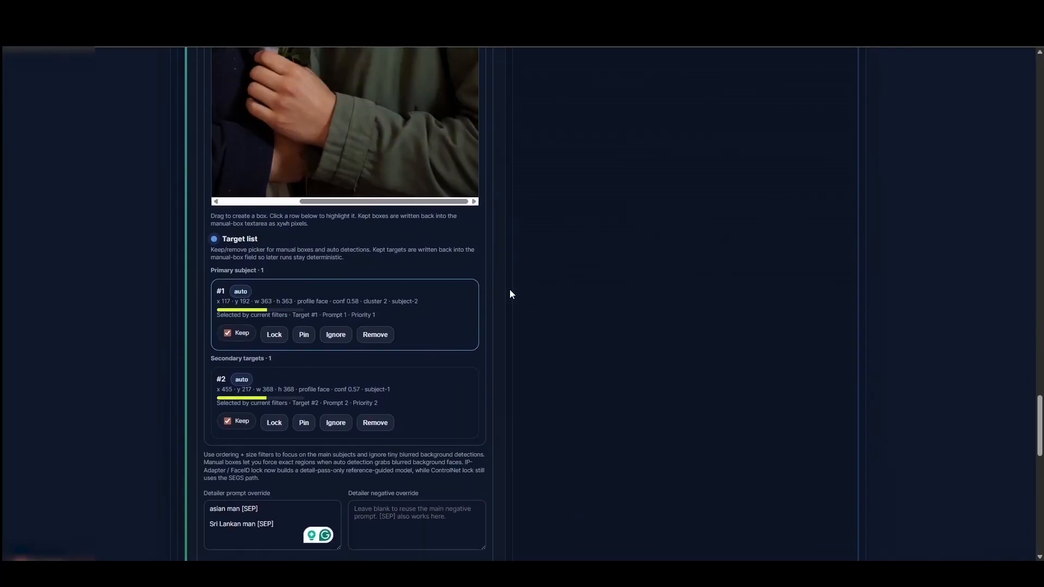
pyautogui.scroll(-1, 404, 429)
pyautogui.moveTo(400, 360); pyautogui.dragTo(329, 363)
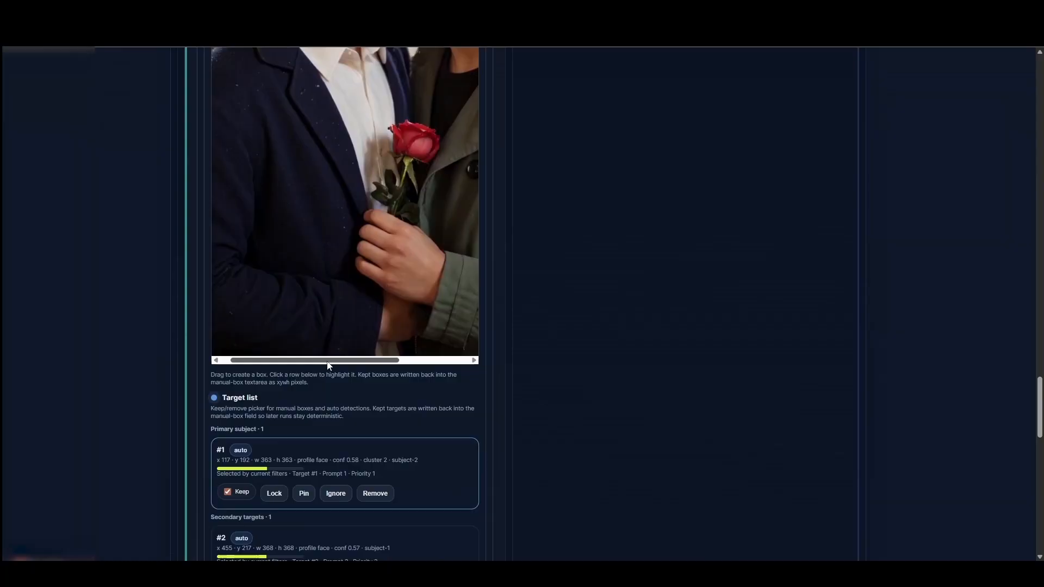
# Compare the detailer prompt override with the positive prompts listed for the two detected faces
pyautogui.scroll(-3, 492, 325)
pyautogui.scroll(-1, 493, 325)
pyautogui.scroll(-2, 380, 261)
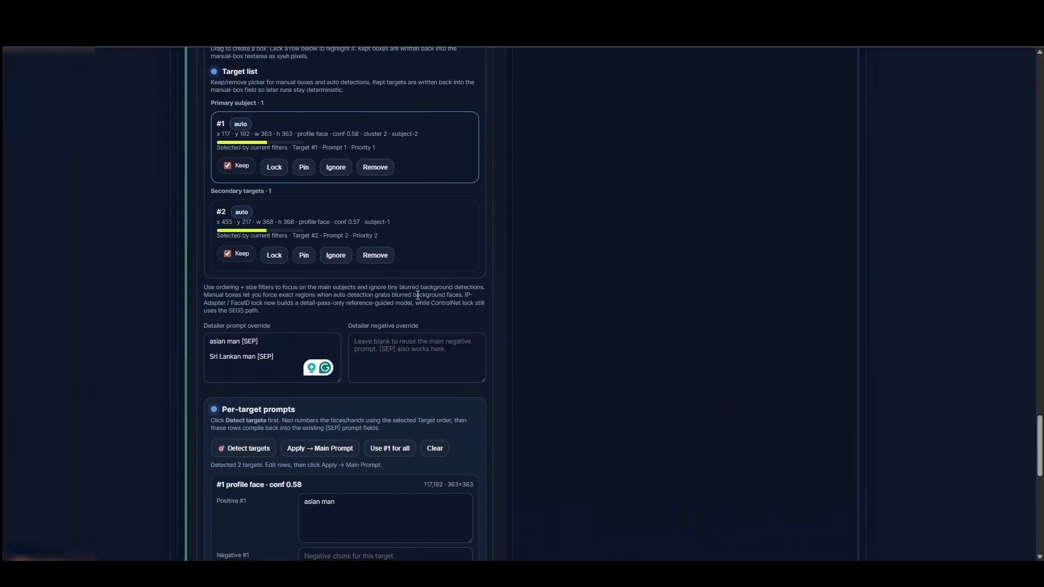
pyautogui.moveTo(290, 356); pyautogui.dragTo(194, 337)
pyautogui.scroll(-2, 435, 404)
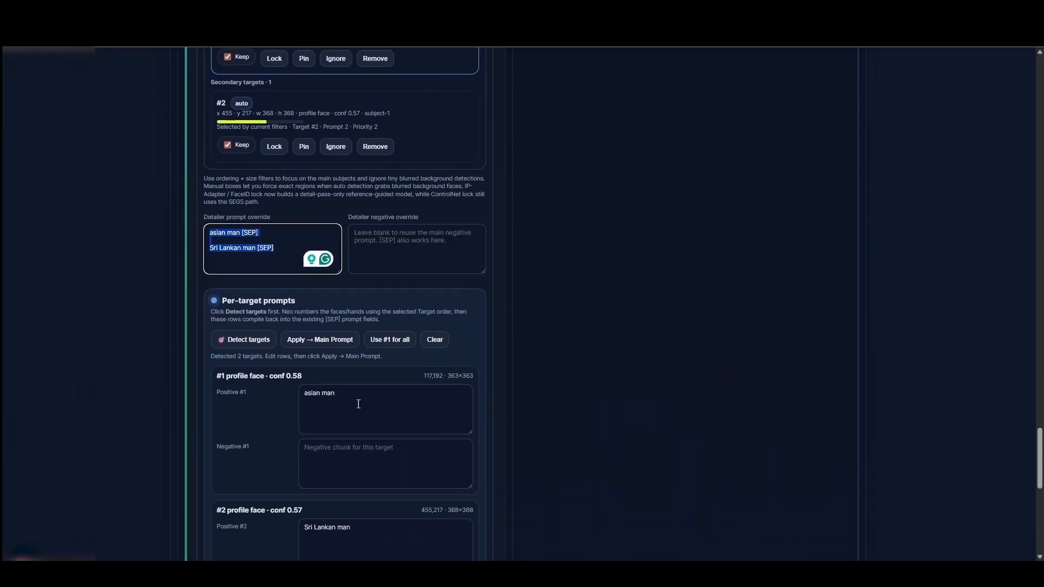
pyautogui.click(349, 396)
pyautogui.scroll(-2, 391, 408)
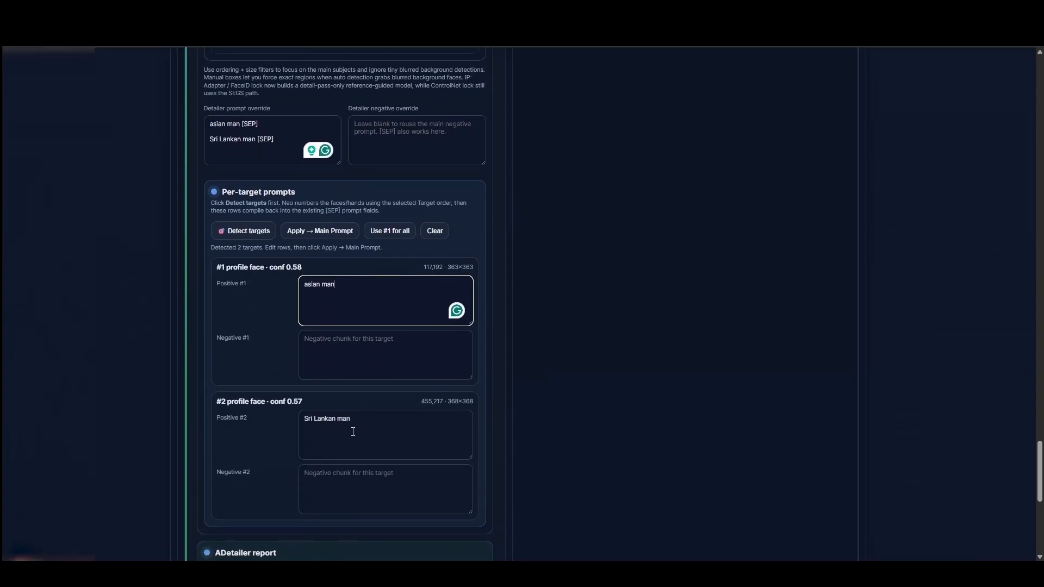
pyautogui.click(352, 429)
pyautogui.scroll(8, 575, 311)
pyautogui.scroll(-3, 571, 294)
pyautogui.scroll(-6, 403, 429)
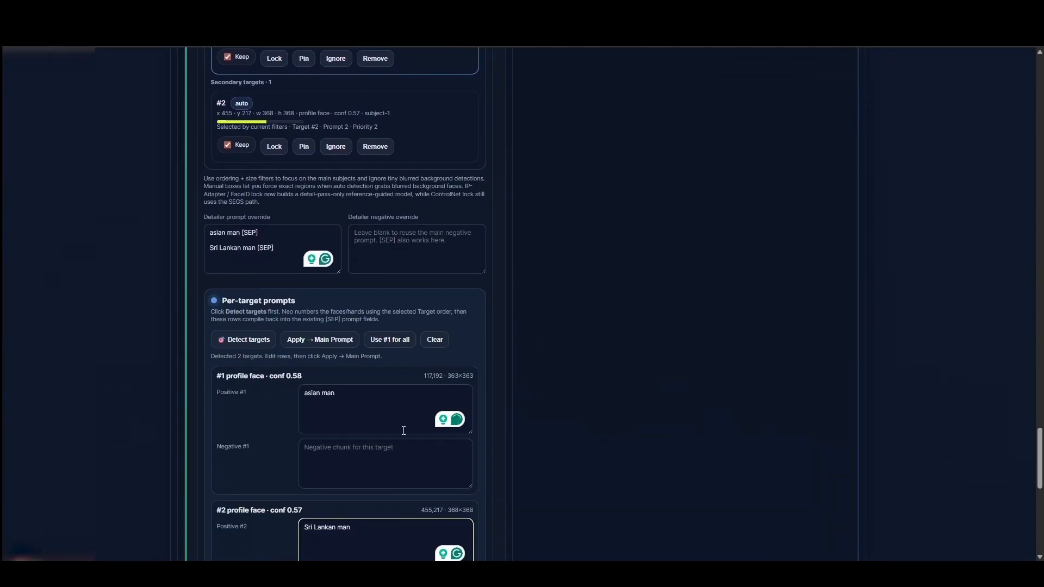
# Review the positive and negative prompt fields of per-target rows #1 and #2
pyautogui.click(349, 226)
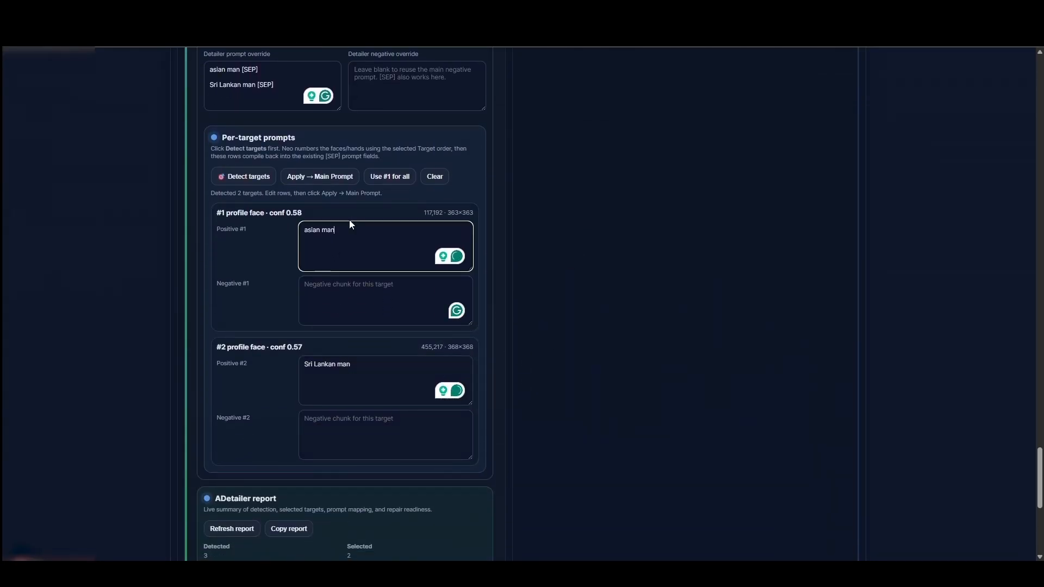
pyautogui.click(341, 279)
pyautogui.click(363, 364)
pyautogui.click(347, 433)
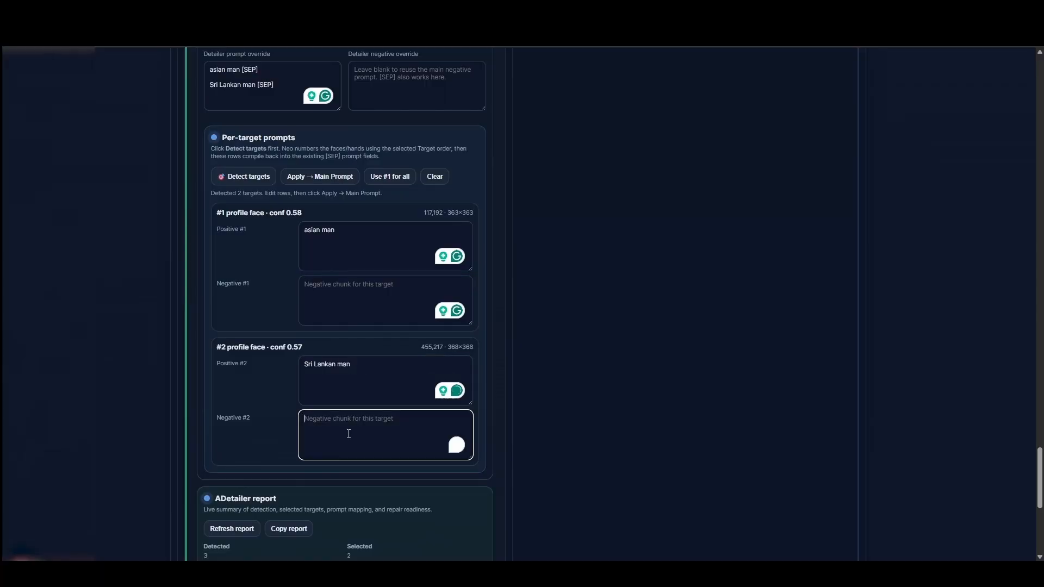
pyautogui.click(361, 365)
pyautogui.click(352, 433)
pyautogui.click(364, 374)
pyautogui.click(380, 424)
pyautogui.scroll(3, 567, 306)
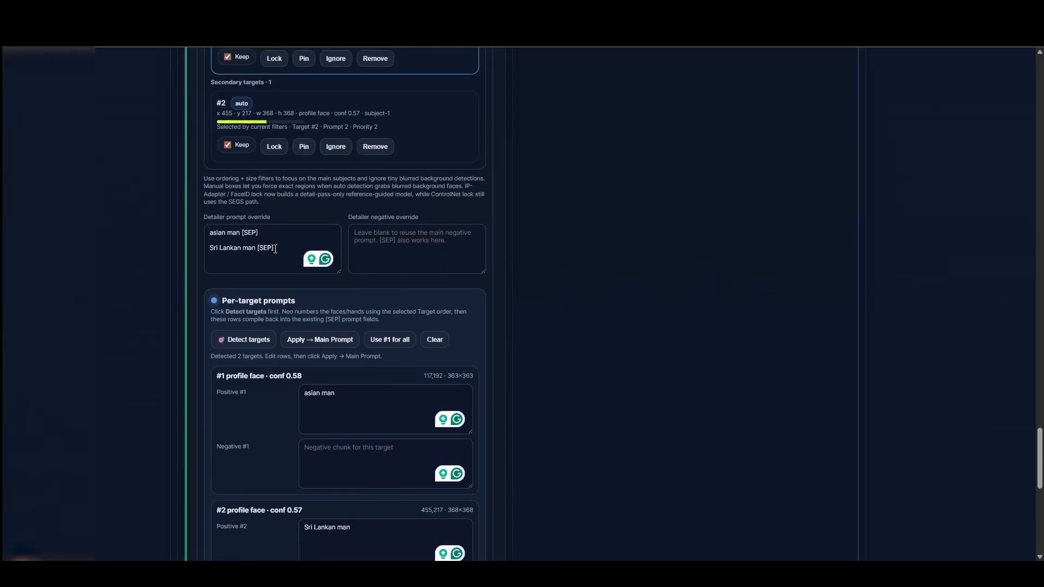
# Review the detailer prompt override text and clear the per-target prompt rows
pyautogui.moveTo(267, 248); pyautogui.dragTo(204, 236)
pyautogui.click(570, 236)
pyautogui.scroll(4, 562, 272)
pyautogui.scroll(-4, 562, 272)
pyautogui.click(436, 339)
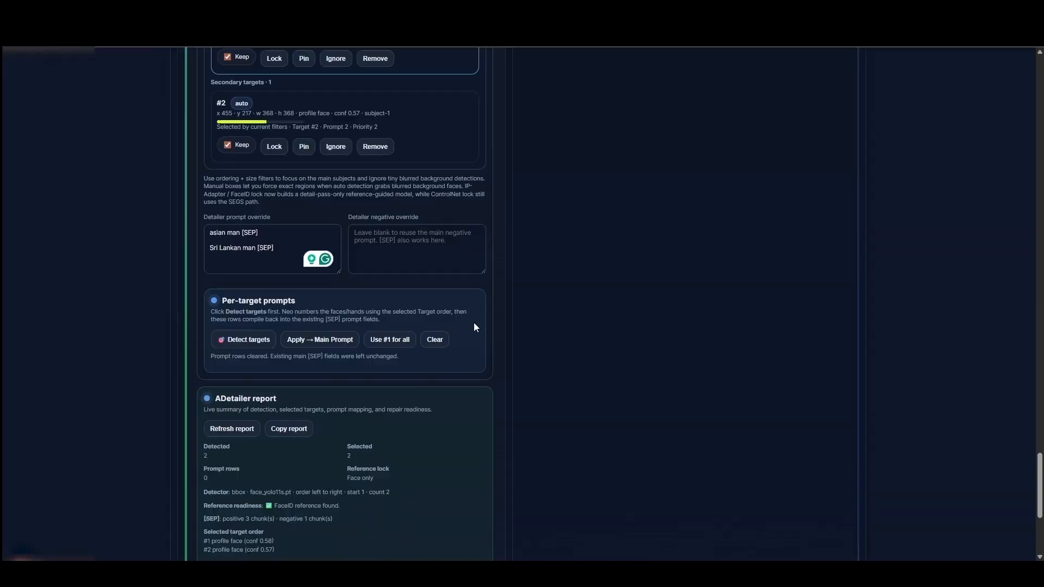
# Remove face targets #1 and #2 from the target list and return to the preview image
pyautogui.scroll(4, 503, 298)
pyautogui.click(387, 278)
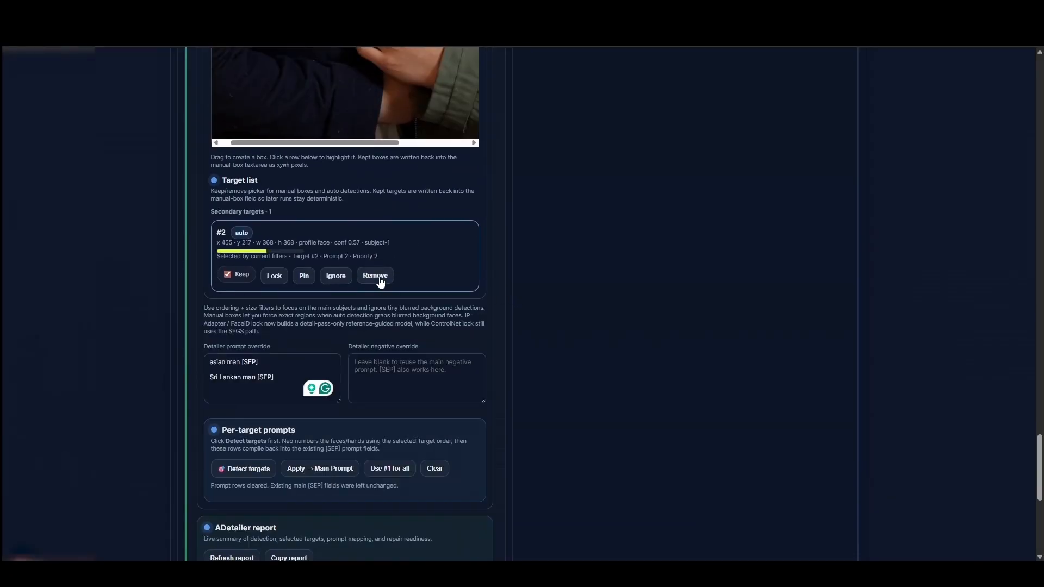
pyautogui.click(387, 278)
pyautogui.scroll(7, 530, 269)
pyautogui.scroll(7, 530, 268)
pyautogui.scroll(-3, 521, 283)
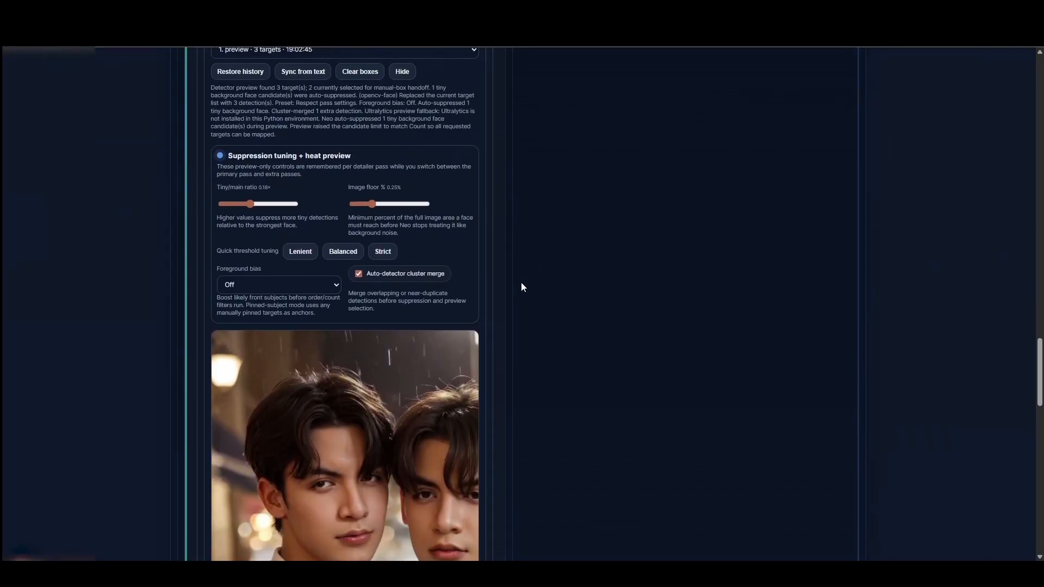
pyautogui.scroll(-2, 270, 214)
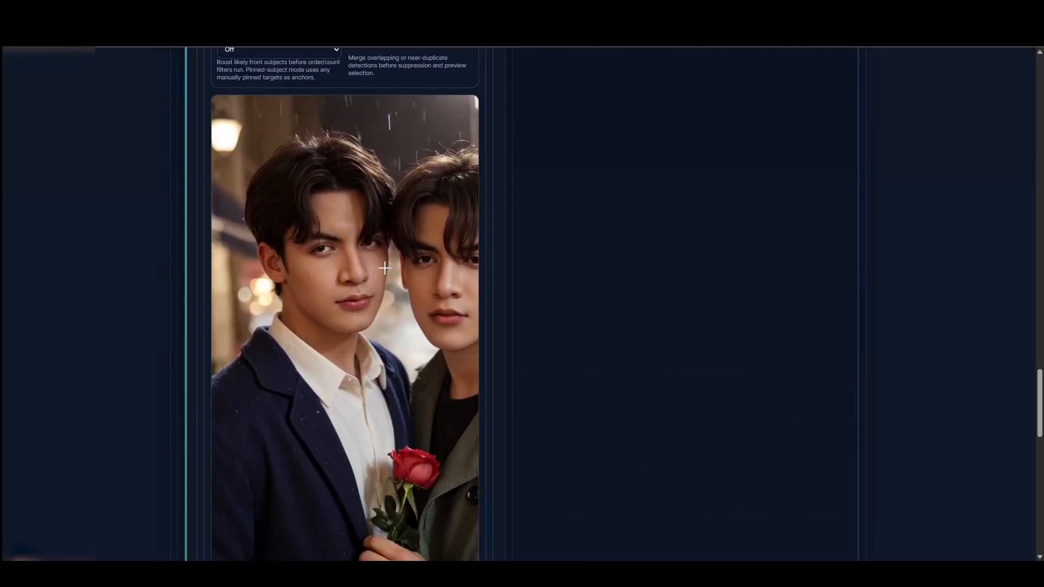
# Draw manual target boxes around both men's faces in the preview, about 338 × 361 and 292 × 375 pixels
pyautogui.scroll(1, 299, 249)
pyautogui.moveTo(246, 235); pyautogui.dragTo(393, 391)
pyautogui.scroll(-6, 520, 438)
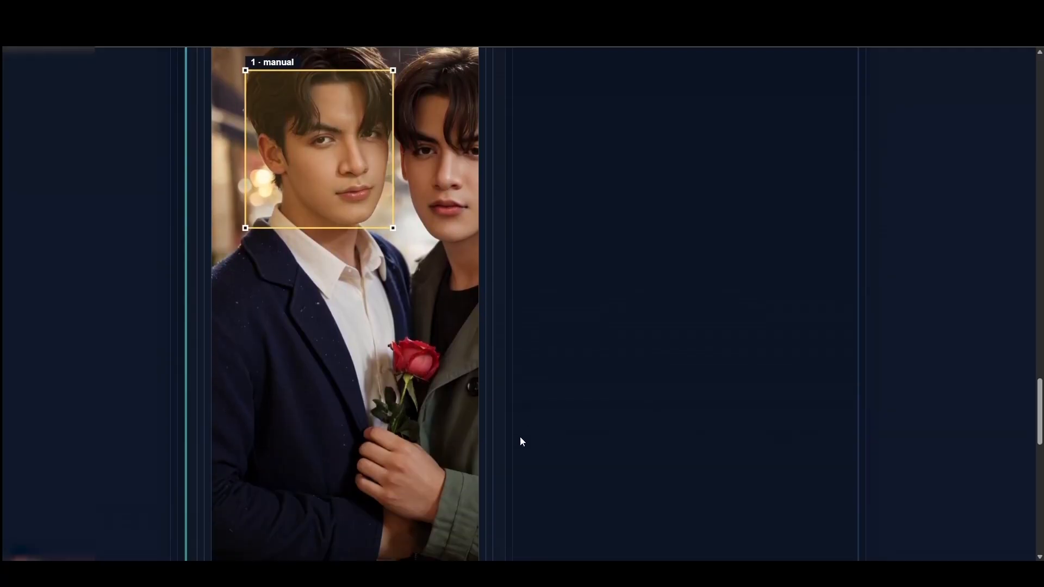
pyautogui.hscroll(2, 352, 423)
pyautogui.scroll(5, 500, 328)
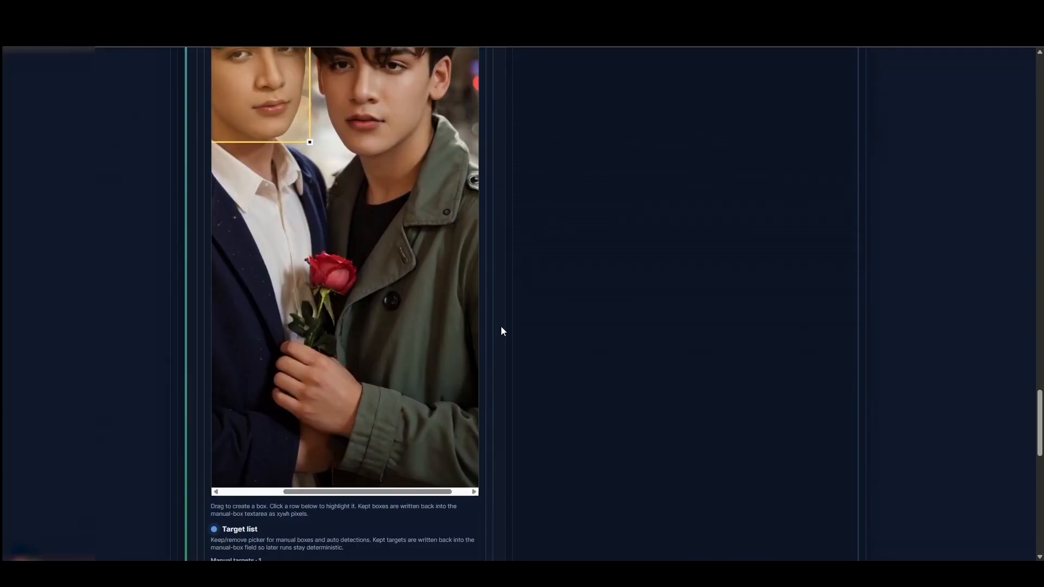
pyautogui.moveTo(315, 192); pyautogui.dragTo(443, 356)
pyautogui.scroll(-8, 471, 298)
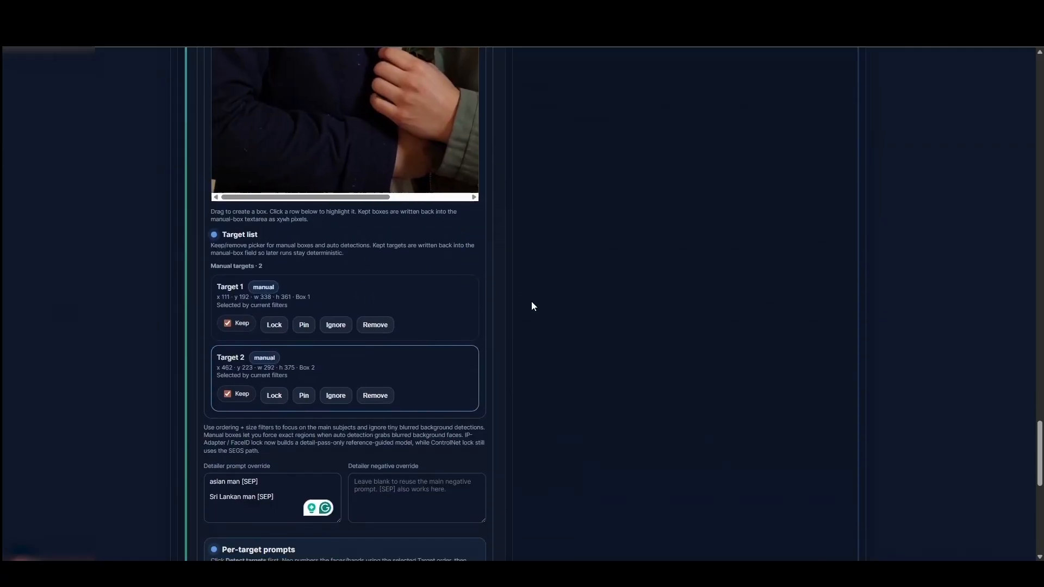
# Expand the SUPIR Restoration section and set Enable SUPIR to On
pyautogui.scroll(10, 528, 301)
pyautogui.scroll(-13, 529, 304)
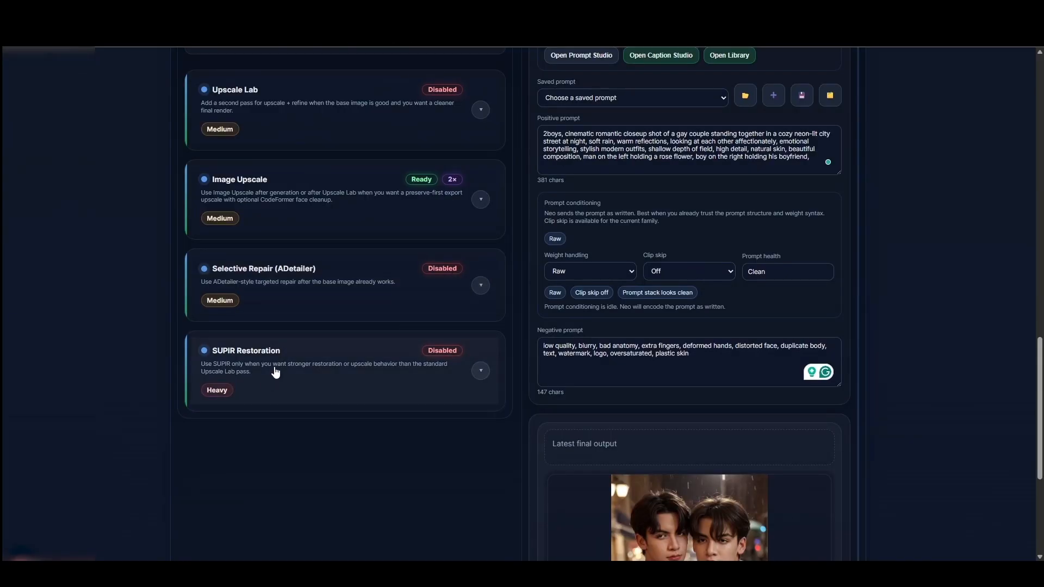
pyautogui.click(275, 373)
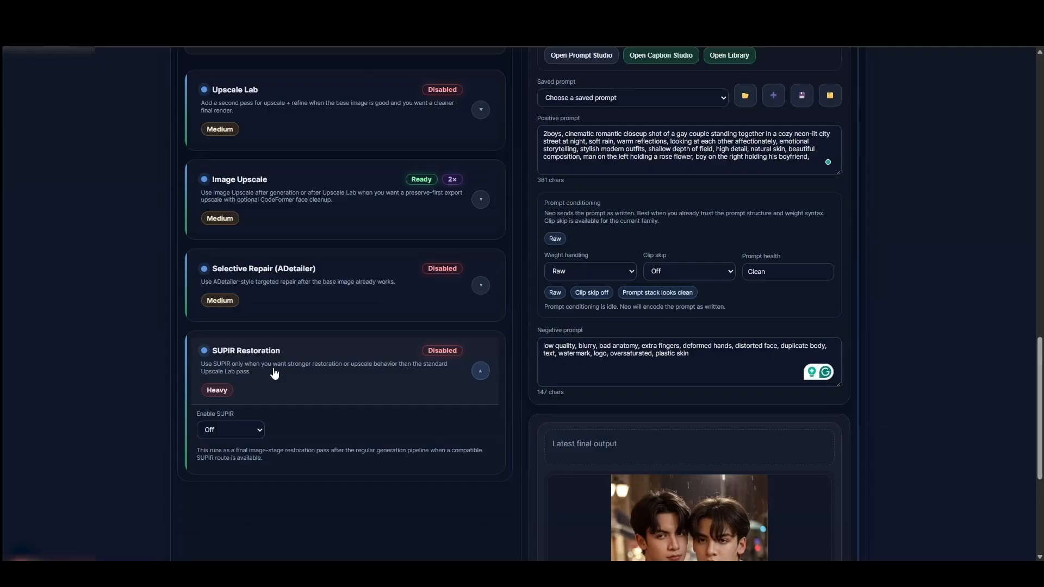
pyautogui.click(239, 433)
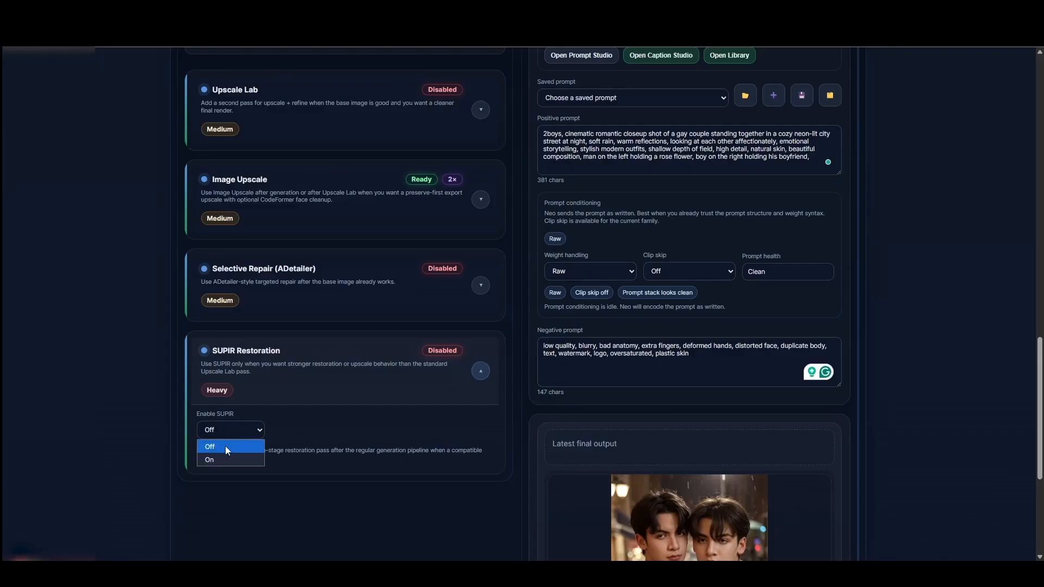
pyautogui.click(223, 458)
pyautogui.scroll(-4, 354, 373)
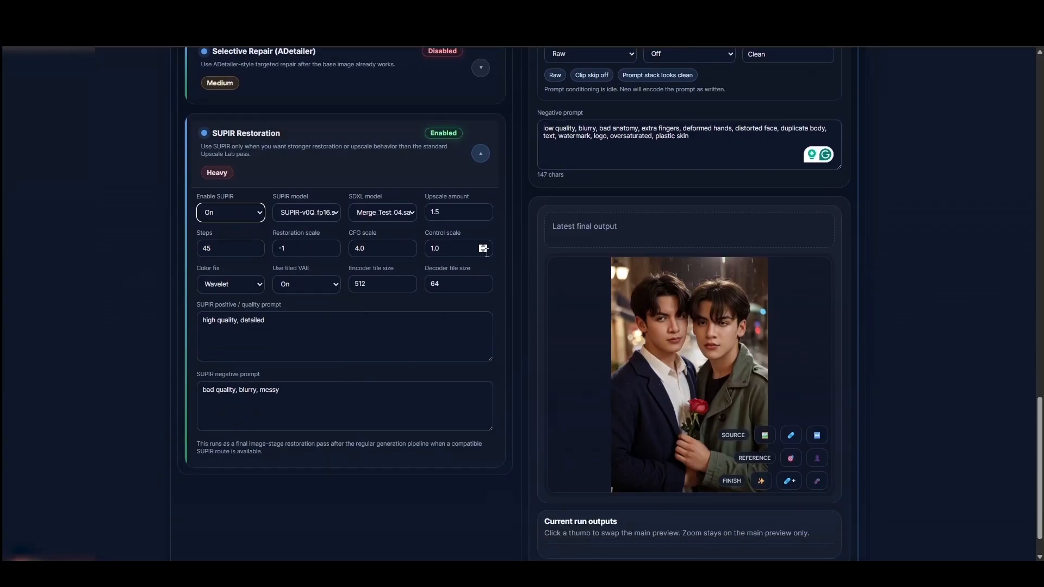
# Review the available SUPIR model checkpoints and choose SUPIR-v0Q_fp16.safetensors
pyautogui.click(322, 215)
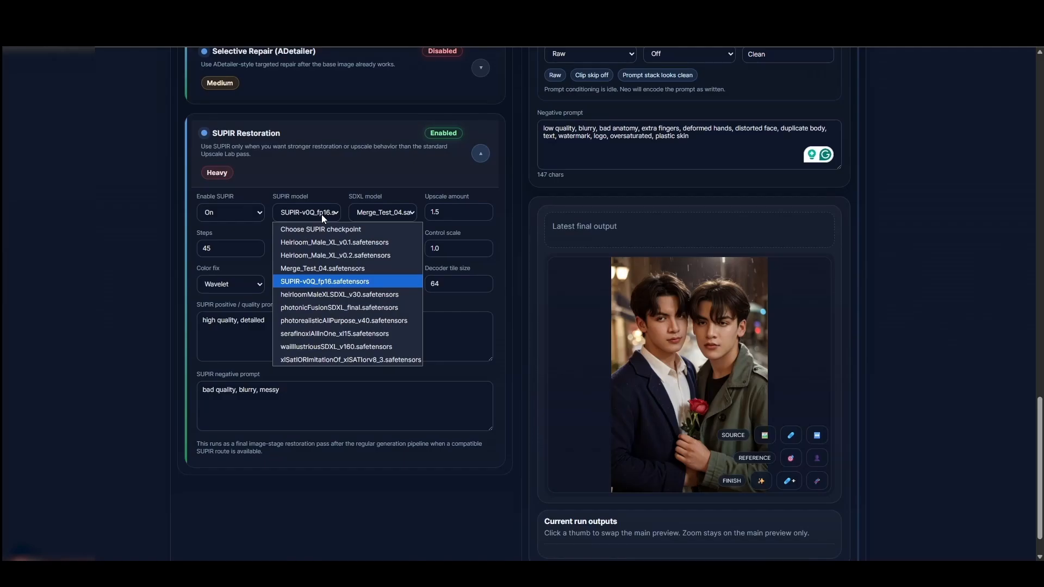
pyautogui.moveTo(275, 197); pyautogui.dragTo(298, 197)
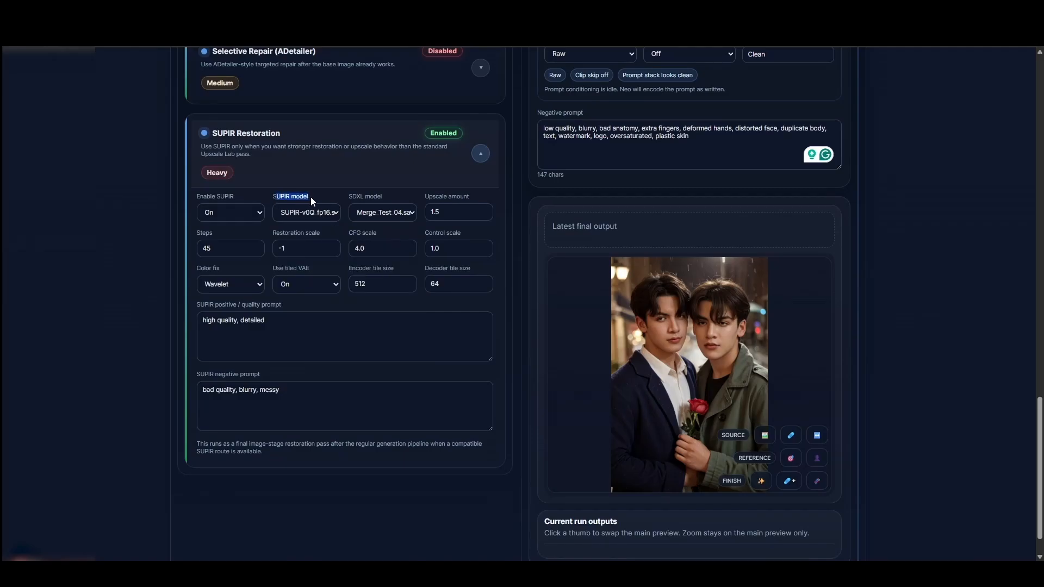
pyautogui.click(308, 215)
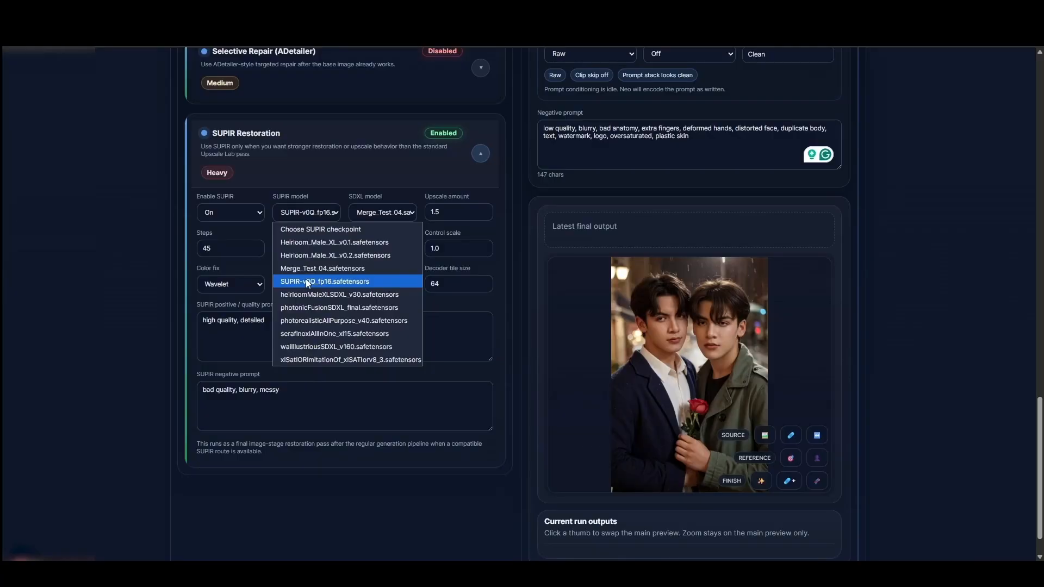
pyautogui.click(375, 213)
pyautogui.click(318, 213)
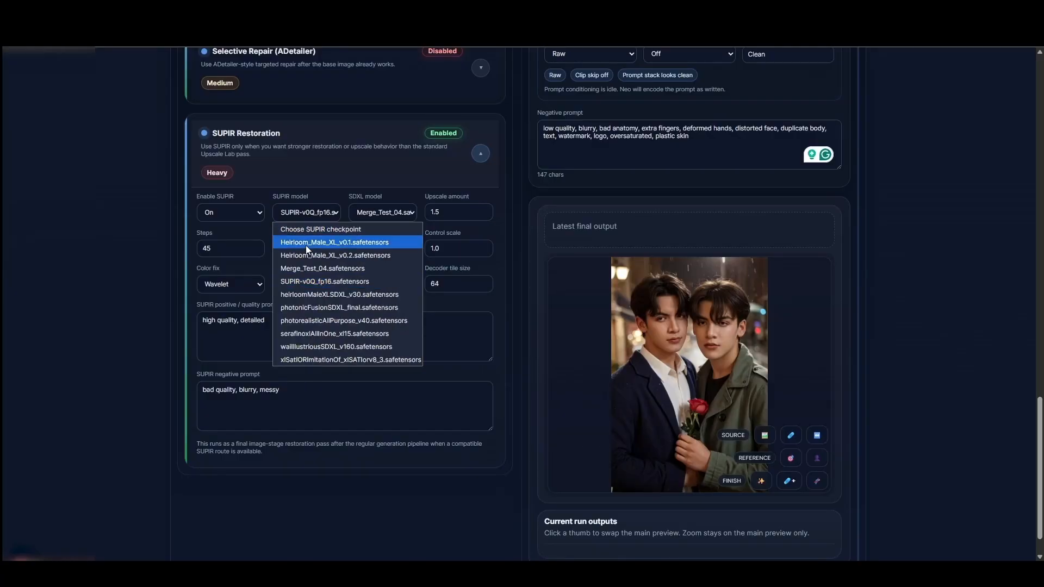
pyautogui.click(299, 279)
# Review the SDXL model checkpoints and remaining SUPIR settings, leaving the SUPIR Restoration section collapsed
pyautogui.click(384, 214)
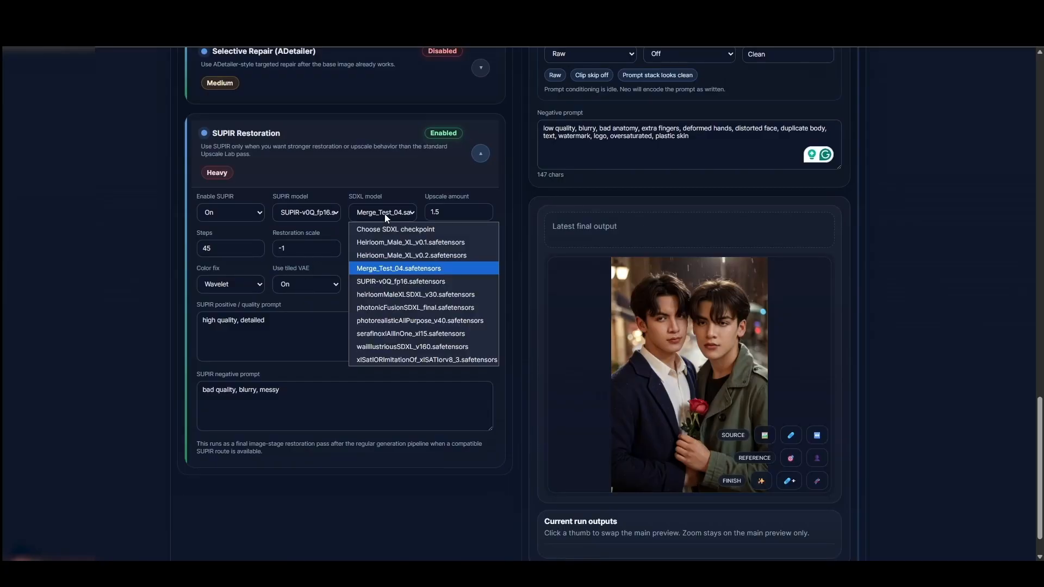
pyautogui.click(365, 186)
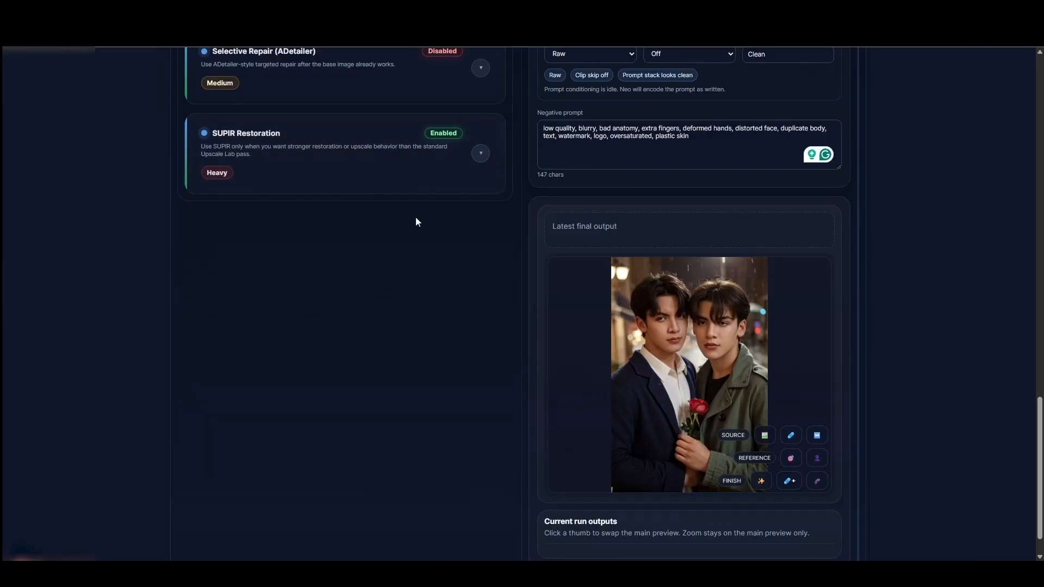
pyautogui.click(337, 172)
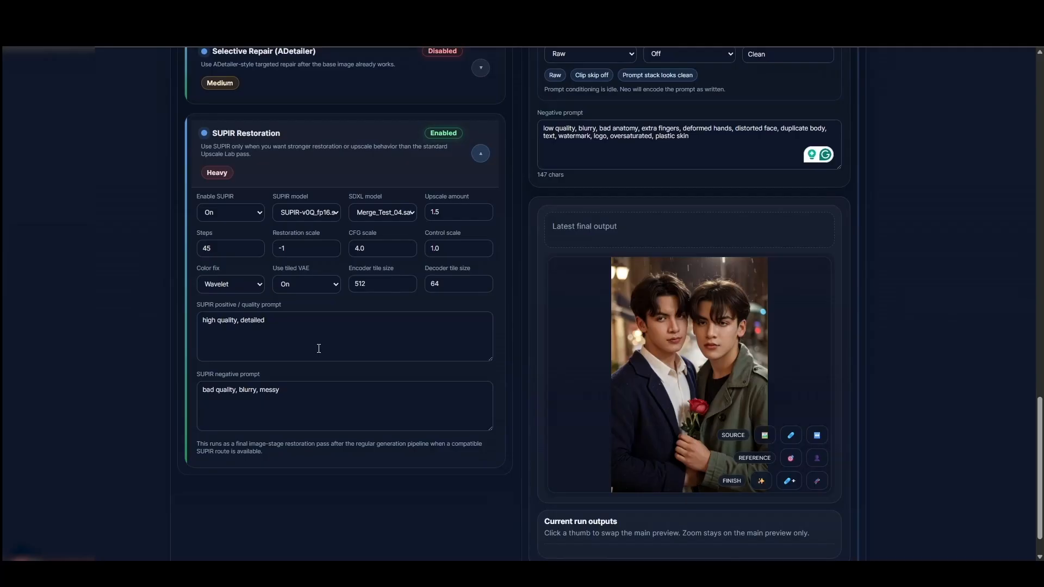
pyautogui.scroll(2, 519, 290)
pyautogui.click(401, 270)
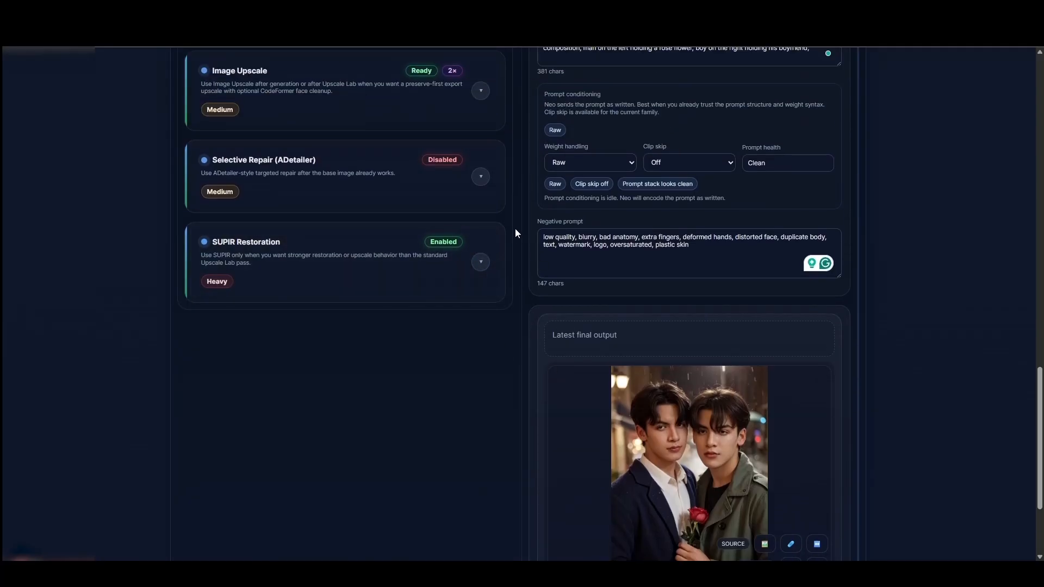
# Review the finish workflow order and its stages, and open the Image helper
pyautogui.scroll(8, 514, 221)
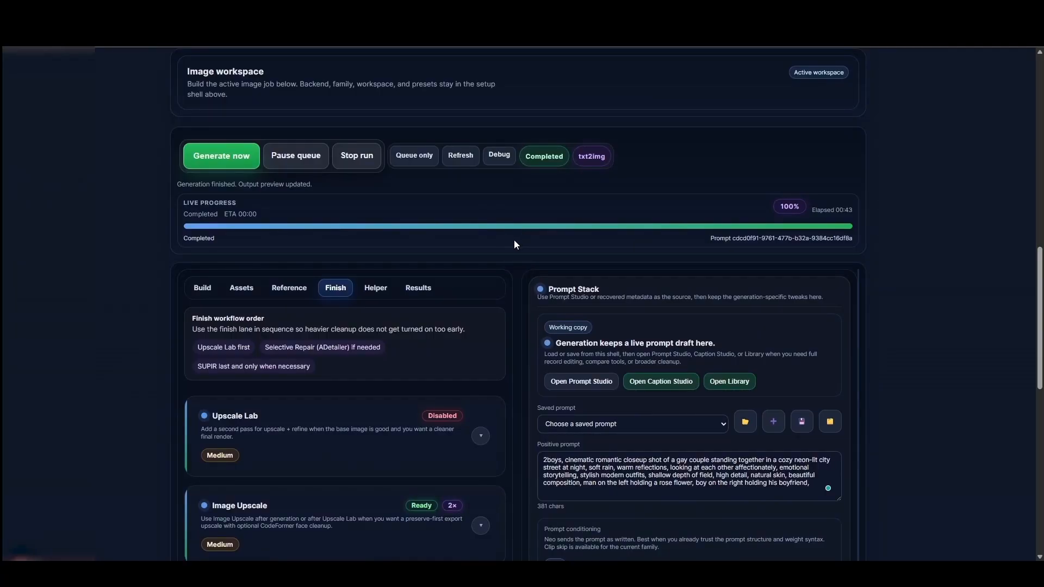
pyautogui.scroll(-7, 513, 244)
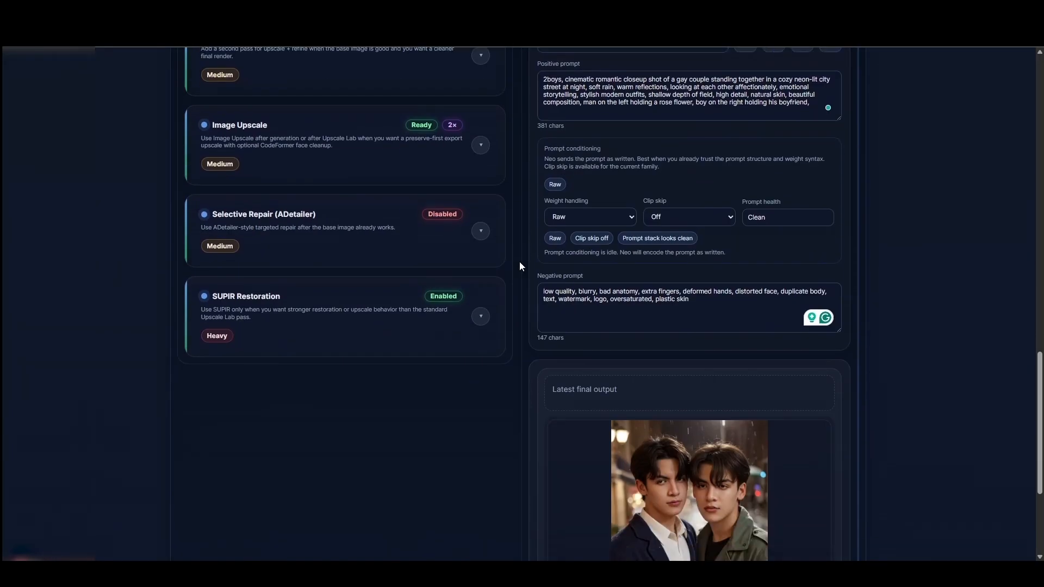
pyautogui.scroll(5, 516, 278)
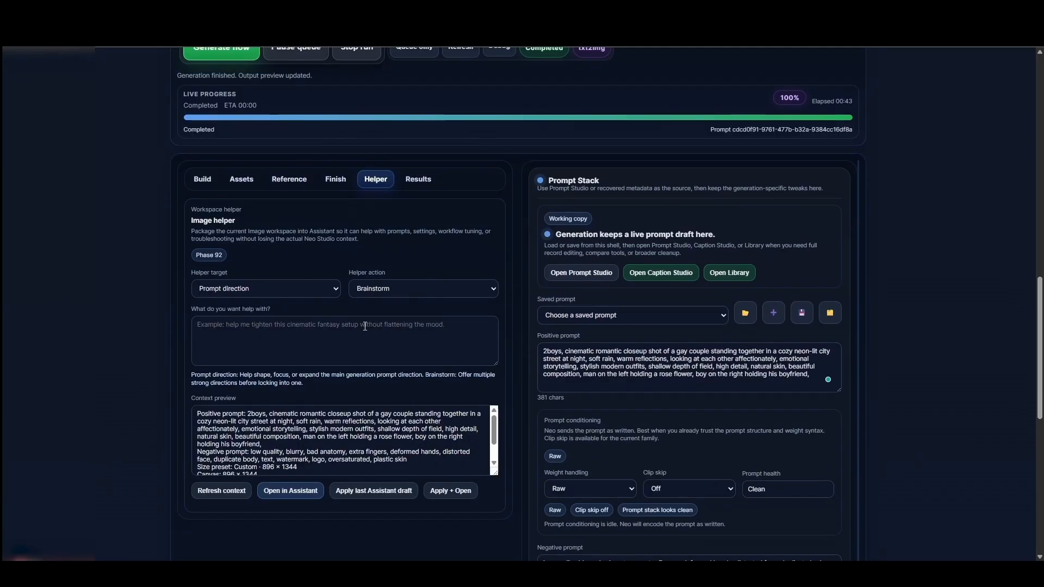
# Locate the Assistant workspace in the main navigation and return to the Image helper
pyautogui.scroll(4, 543, 330)
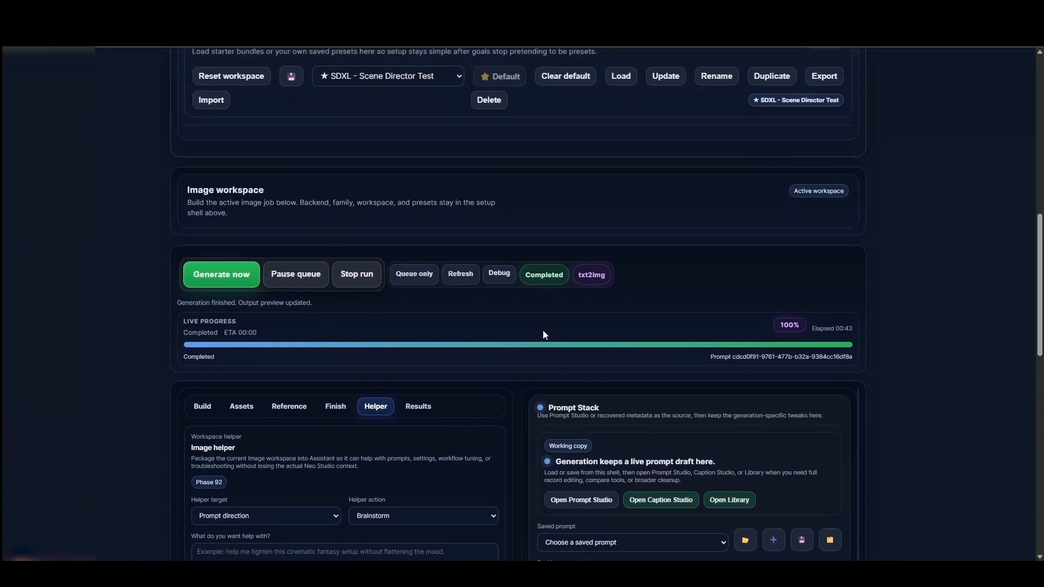
pyautogui.scroll(-3, 487, 403)
pyautogui.scroll(12, 536, 348)
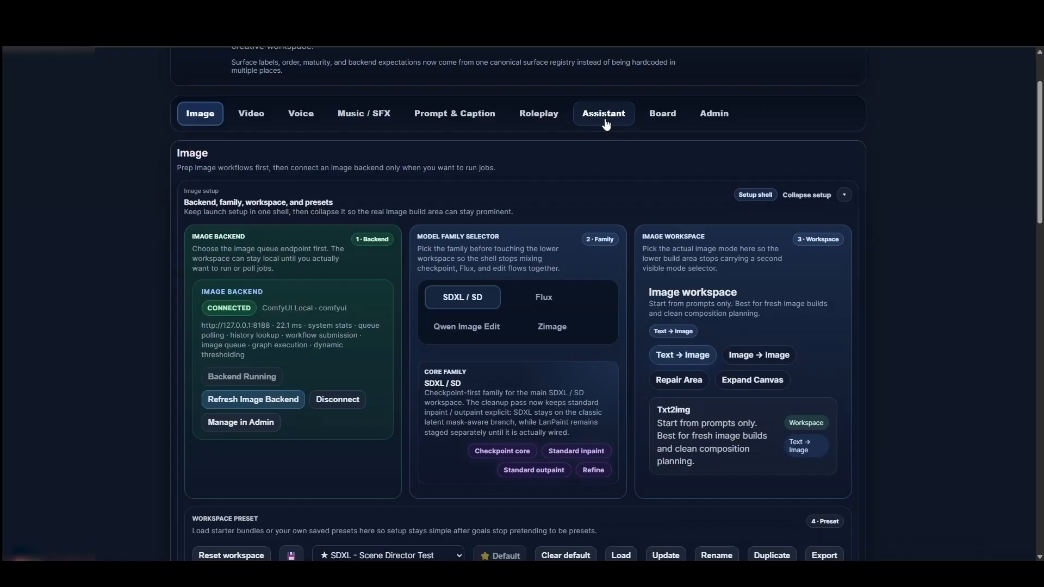
pyautogui.scroll(-15, 490, 338)
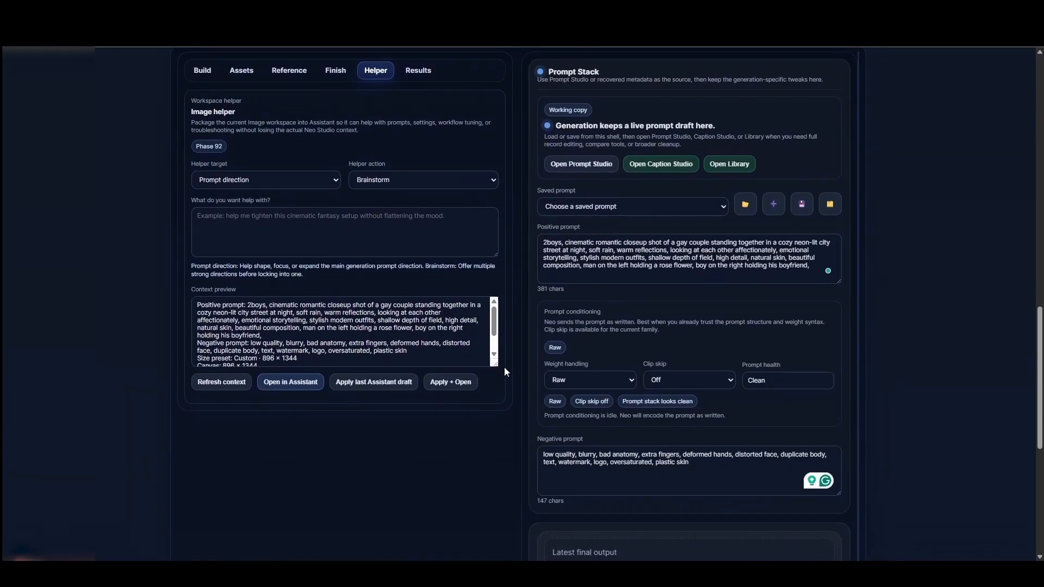
# Enlarge the helper's context preview, examine its packaged prompts and settings, and place the cursor in the help request field
pyautogui.moveTo(495, 364); pyautogui.dragTo(495, 419)
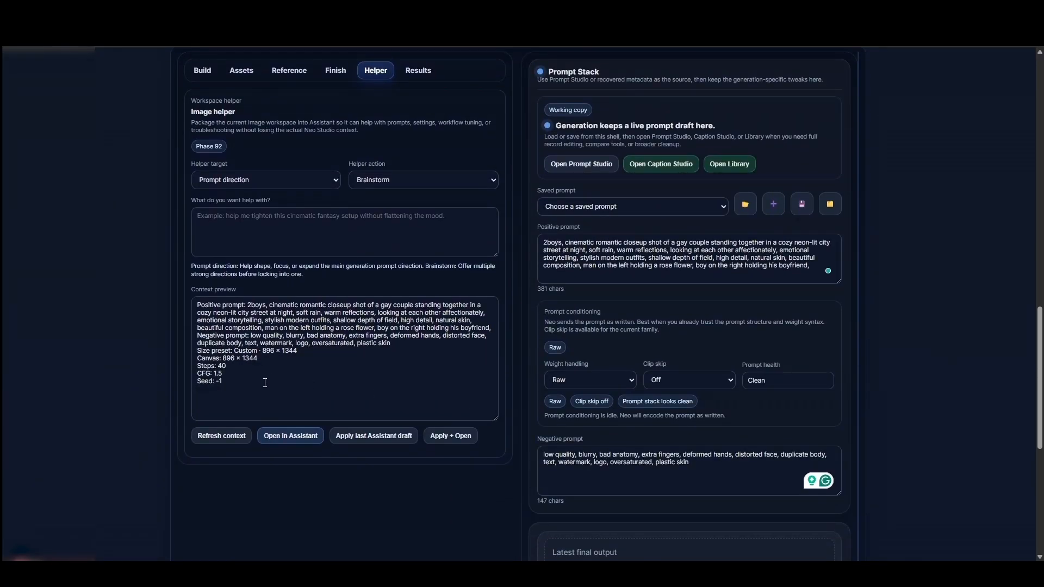
pyautogui.click(204, 395)
pyautogui.moveTo(227, 382); pyautogui.dragTo(186, 303)
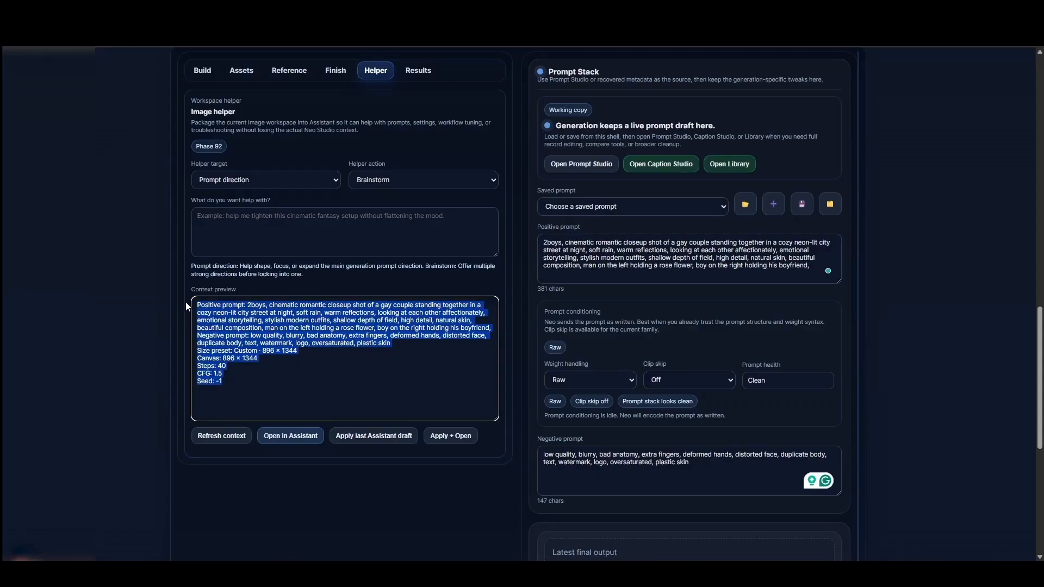
pyautogui.click(516, 325)
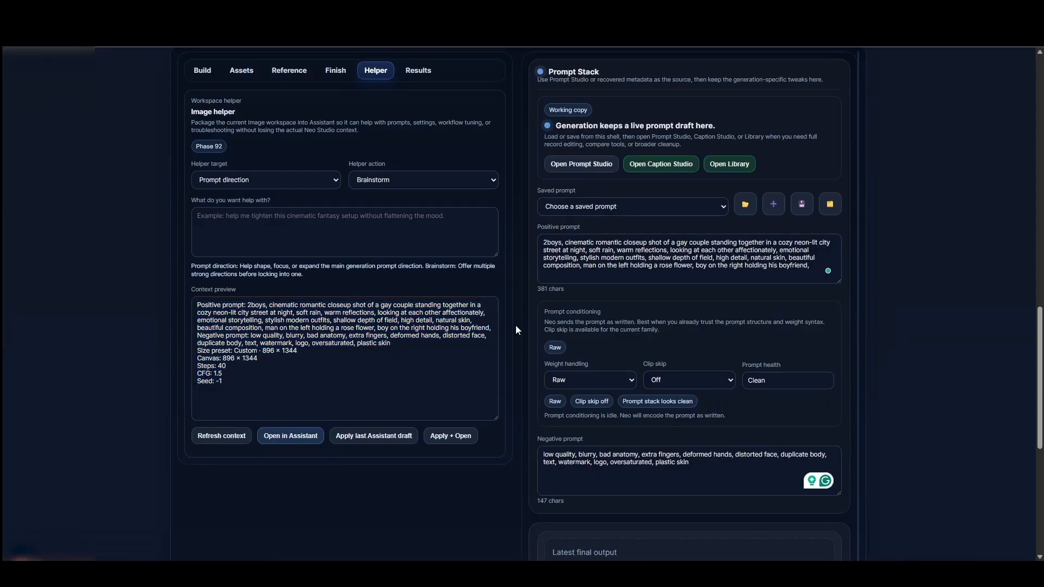
pyautogui.click(260, 211)
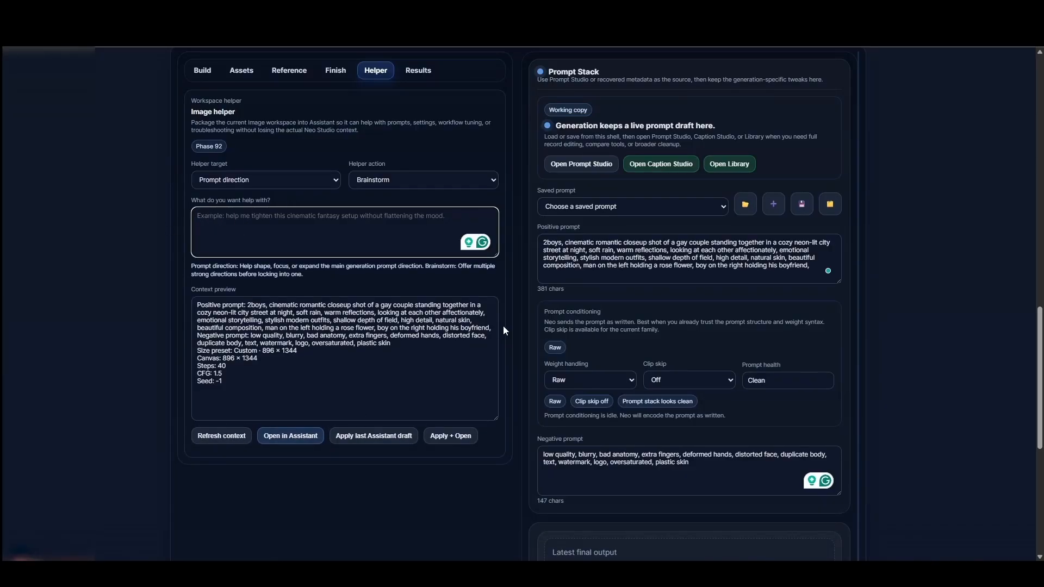
# Open the results section, refresh the txt2img outputs under Output Reuse, and select men/men_0016_4212844703934199324.png
pyautogui.scroll(2, 503, 325)
pyautogui.click(418, 179)
pyautogui.scroll(-3, 517, 273)
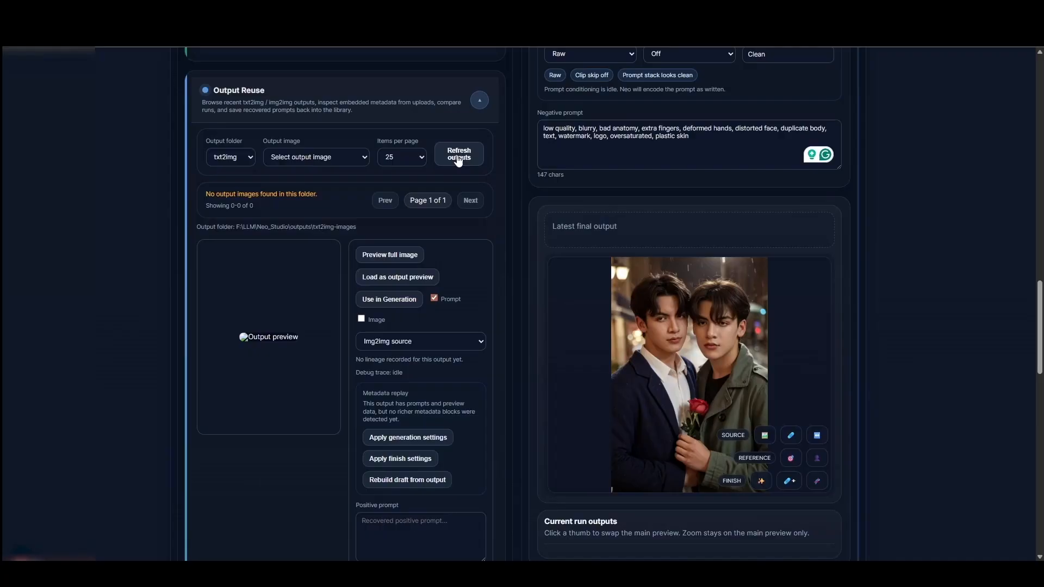
pyautogui.click(457, 159)
pyautogui.click(326, 157)
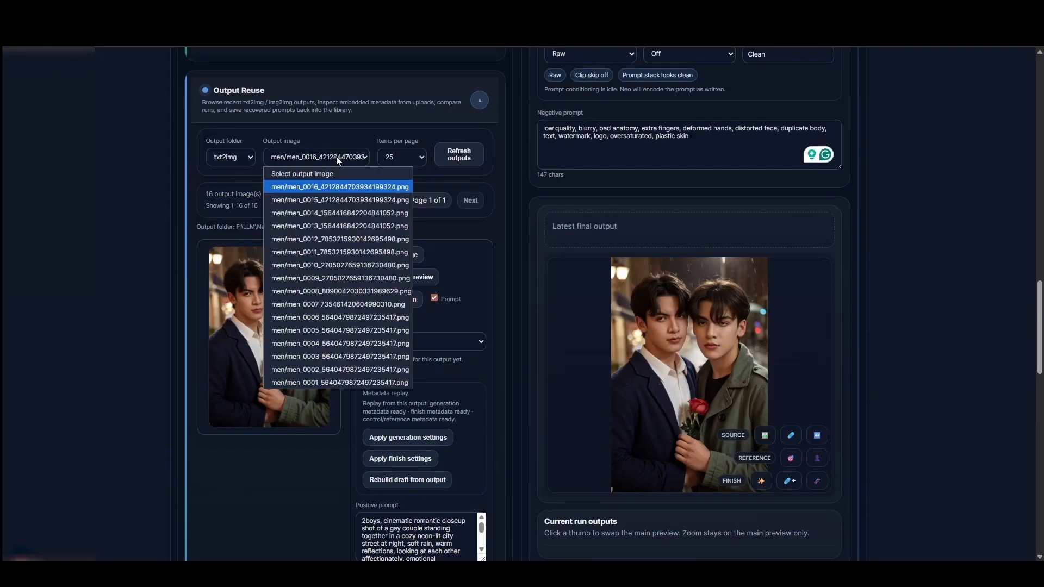
pyautogui.click(321, 188)
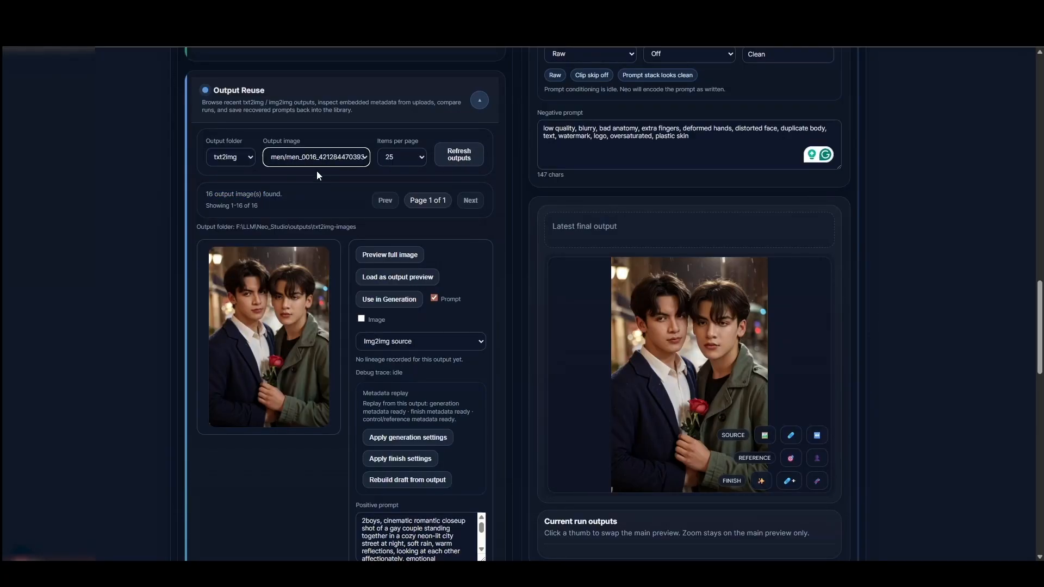
# Switch between the men_0015 and men_0016 output images, ending with men/men_0014_1564416842204841052.png selected
pyautogui.click(310, 160)
pyautogui.click(313, 199)
pyautogui.click(309, 158)
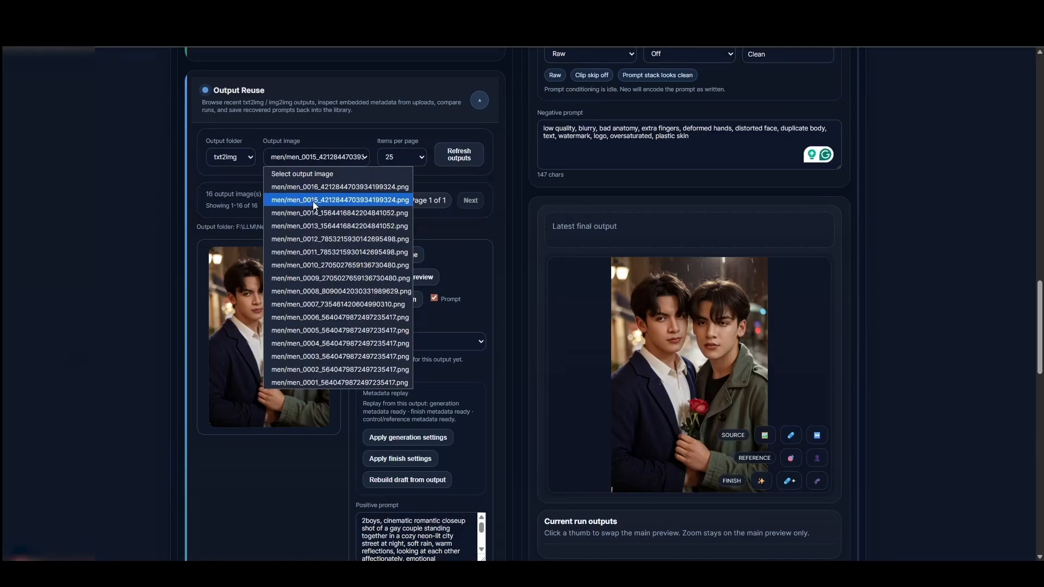
pyautogui.click(315, 191)
pyautogui.click(309, 161)
pyautogui.click(309, 215)
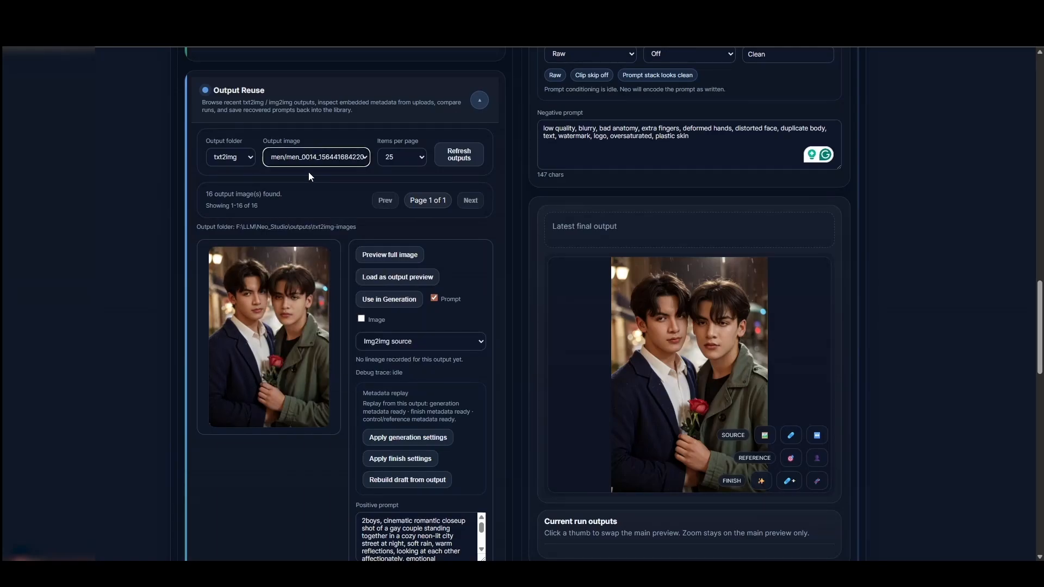
# Examine the selected output's recovered prompts, generation settings, ControlNet summary and raw parameters, plus the uploaded-image inspection fields
pyautogui.scroll(-4, 492, 286)
pyautogui.scroll(-10, 433, 320)
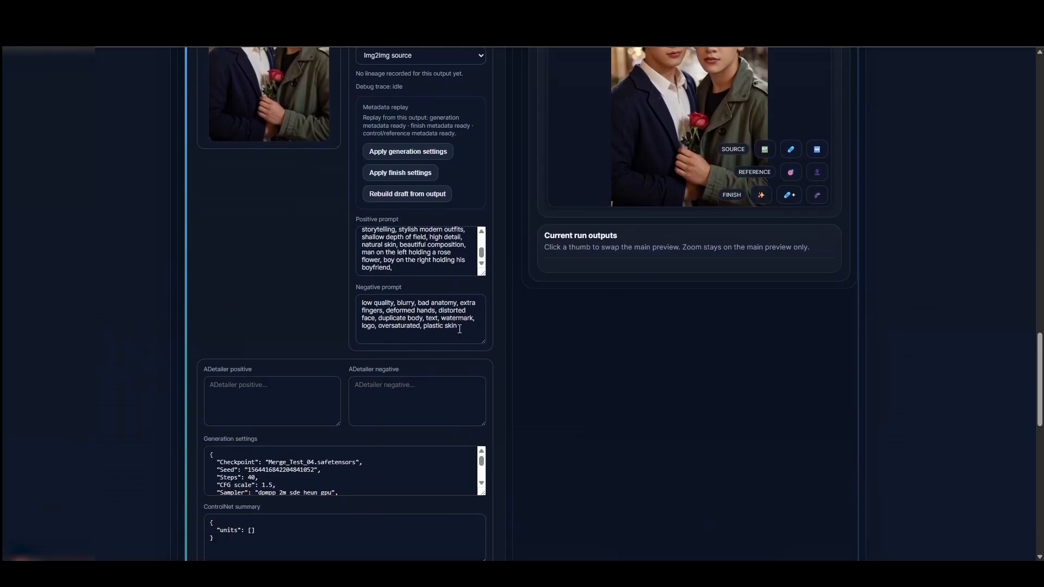
pyautogui.scroll(-4, 423, 367)
pyautogui.scroll(4, 494, 333)
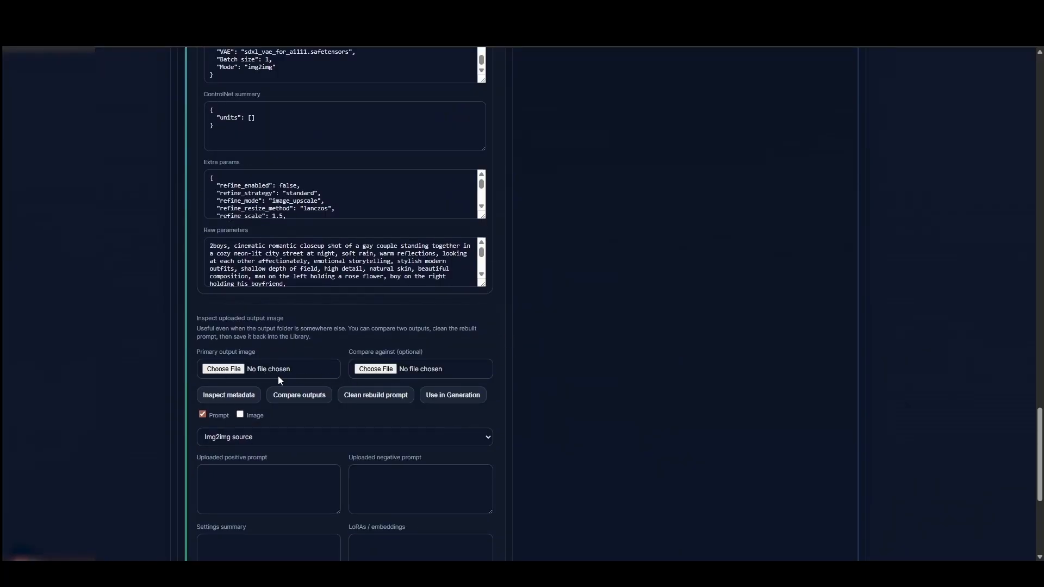
pyautogui.scroll(-3, 456, 373)
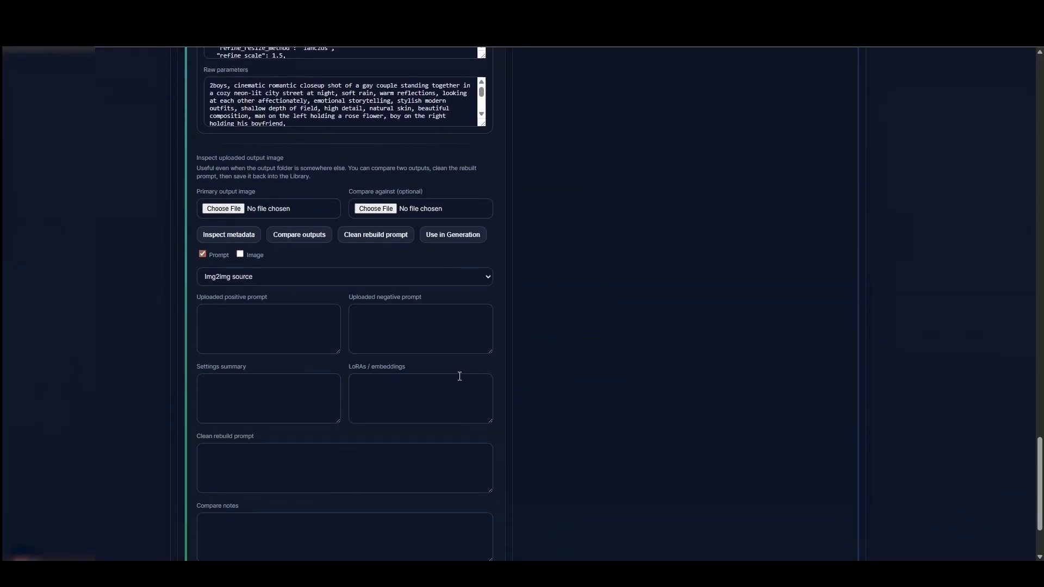
pyautogui.scroll(10, 490, 302)
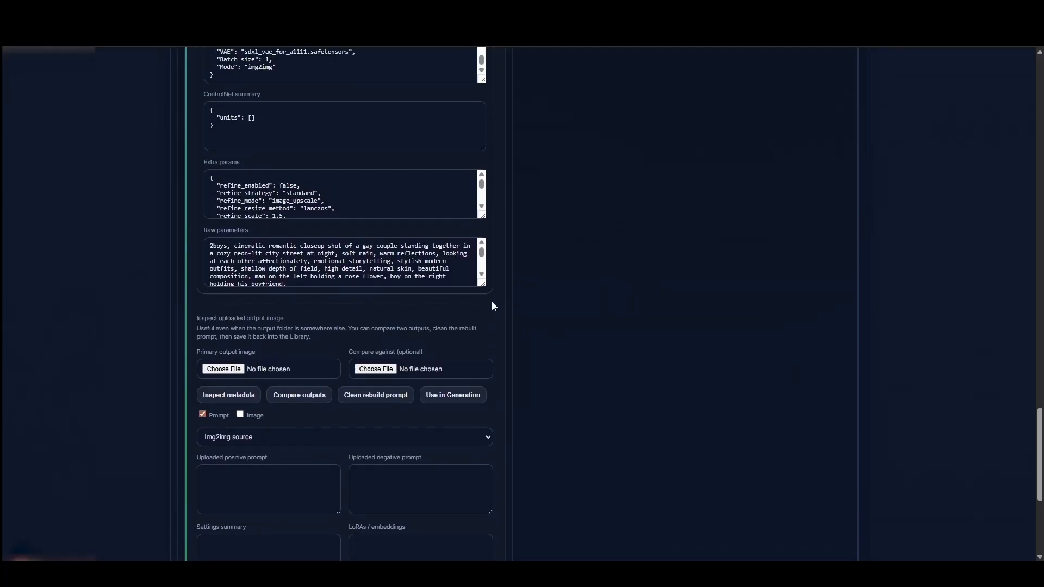
pyautogui.scroll(10, 504, 323)
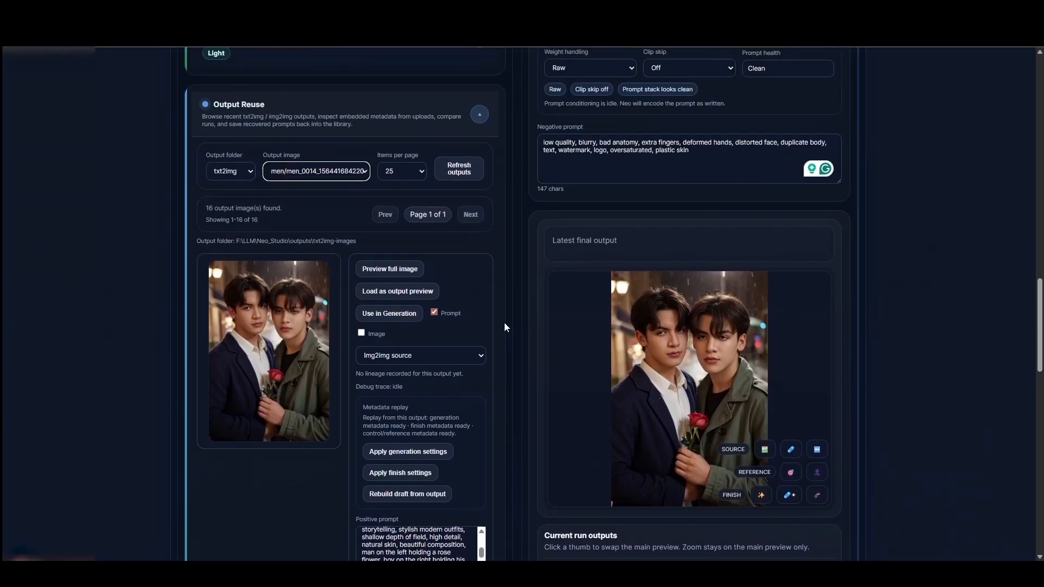
# Expand Scene Director among the generation assets and enable it for regional prompting
pyautogui.click(255, 242)
pyautogui.click(278, 287)
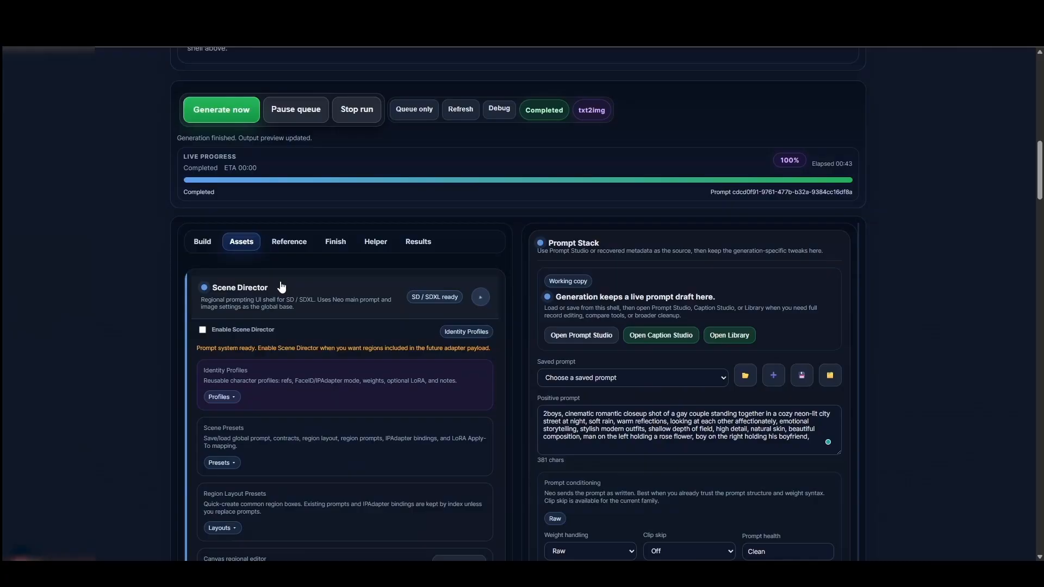
pyautogui.scroll(-2, 351, 255)
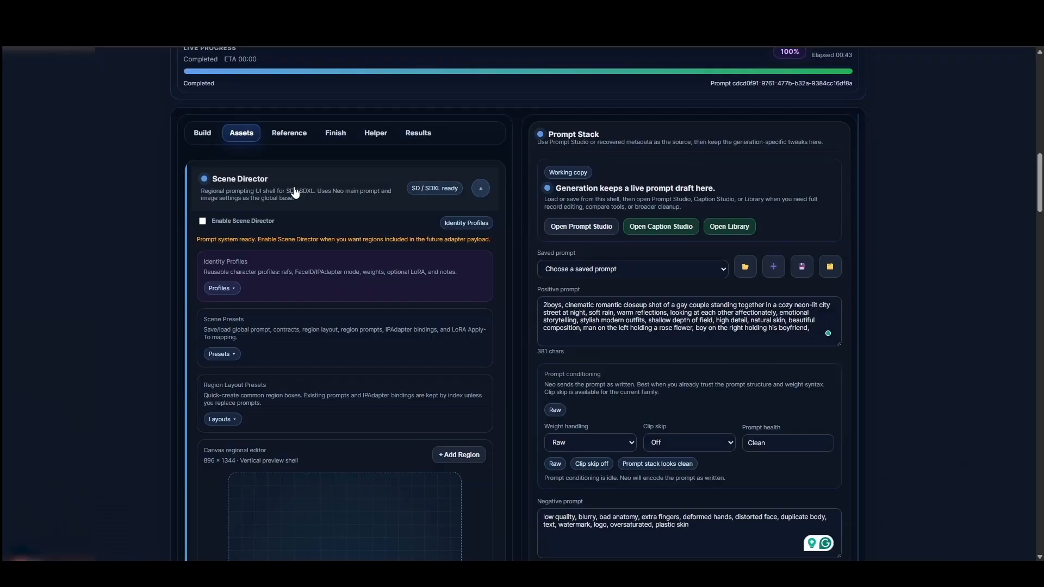
pyautogui.click(203, 221)
# Examine the Scene Director's canvas regions, their region prompts, strengths and IPAdapter options, plus the preset sections
pyautogui.scroll(-4, 503, 214)
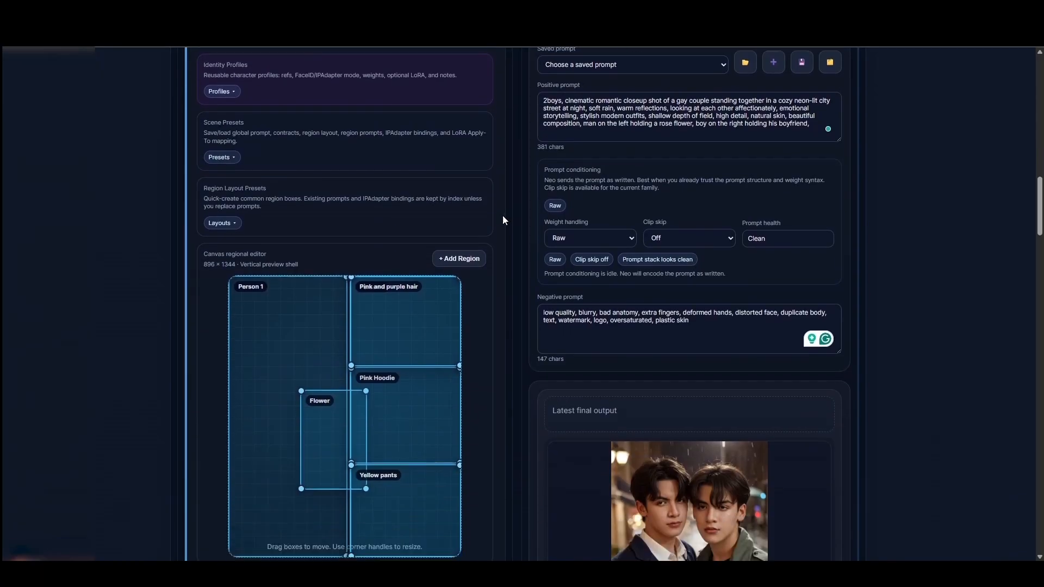
pyautogui.scroll(-5, 501, 306)
pyautogui.scroll(-15, 501, 306)
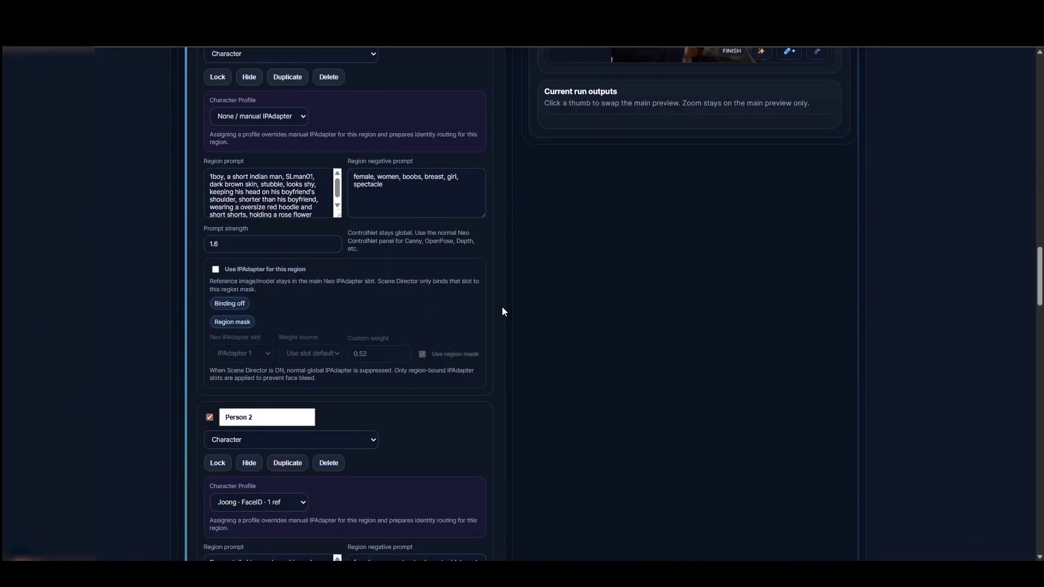
pyautogui.scroll(-12, 497, 308)
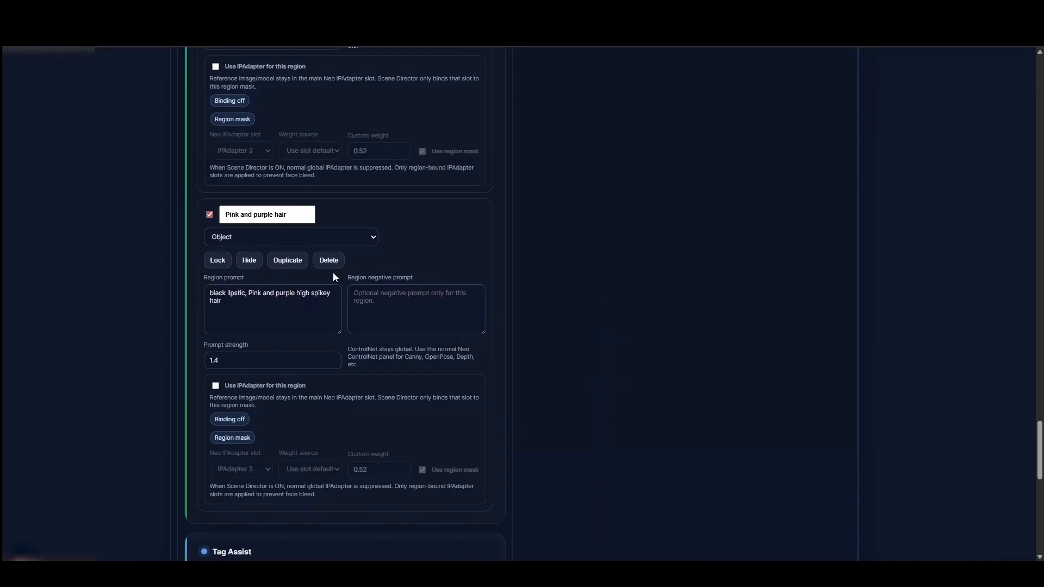
pyautogui.scroll(15, 492, 270)
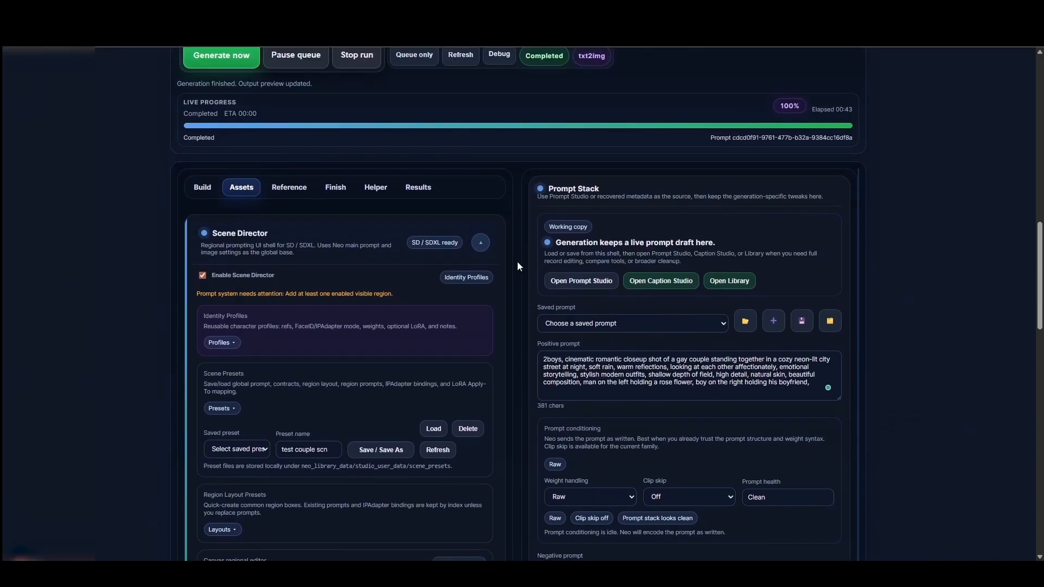
pyautogui.scroll(-10, 380, 250)
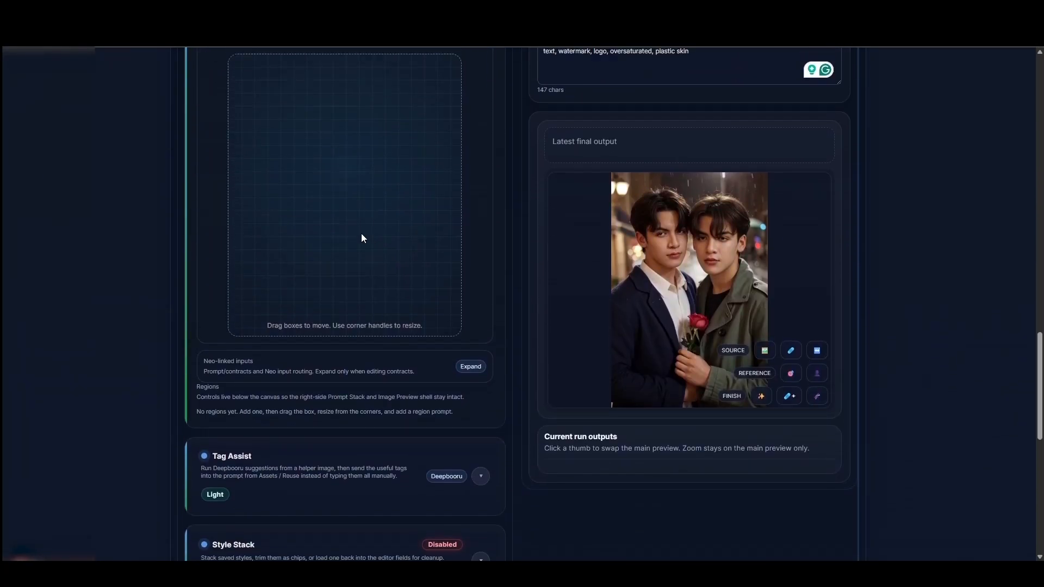
pyautogui.scroll(2, 363, 238)
pyautogui.scroll(8, 483, 198)
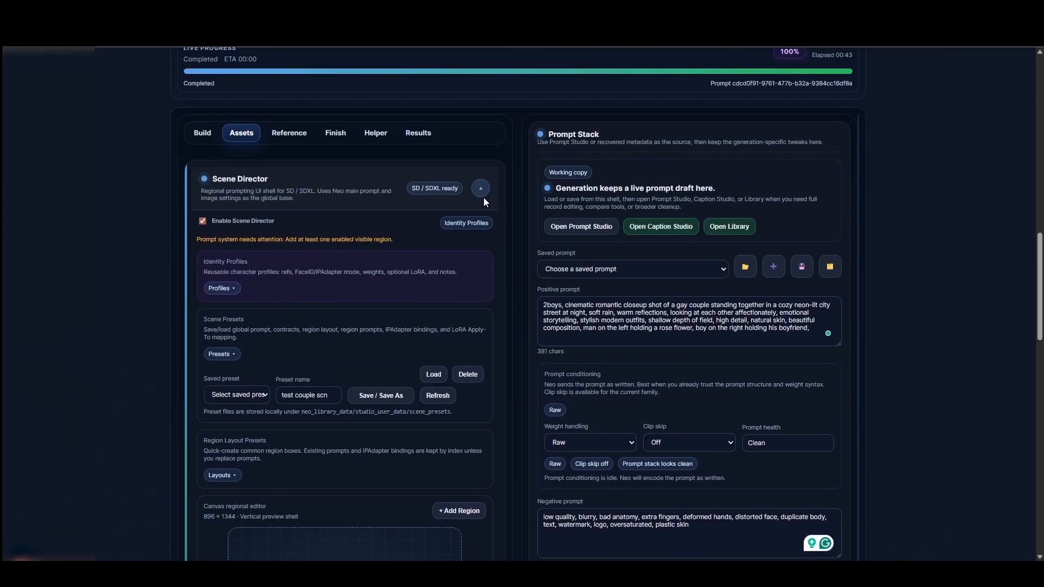
# Add the Person 1 region and stretch it over roughly the left half of the canvas at full height
pyautogui.scroll(-6, 483, 198)
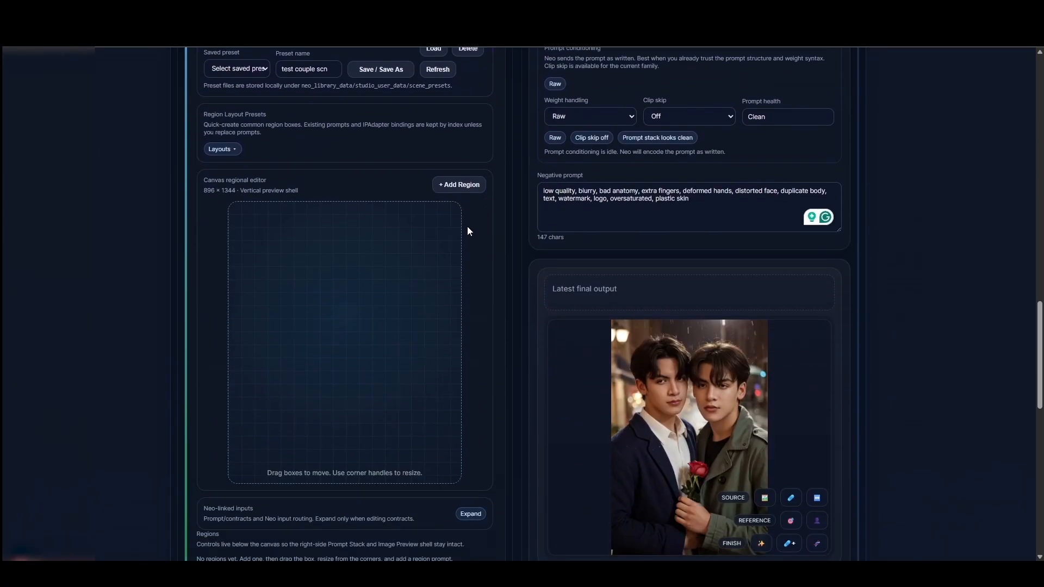
pyautogui.click(459, 185)
pyautogui.scroll(-2, 498, 185)
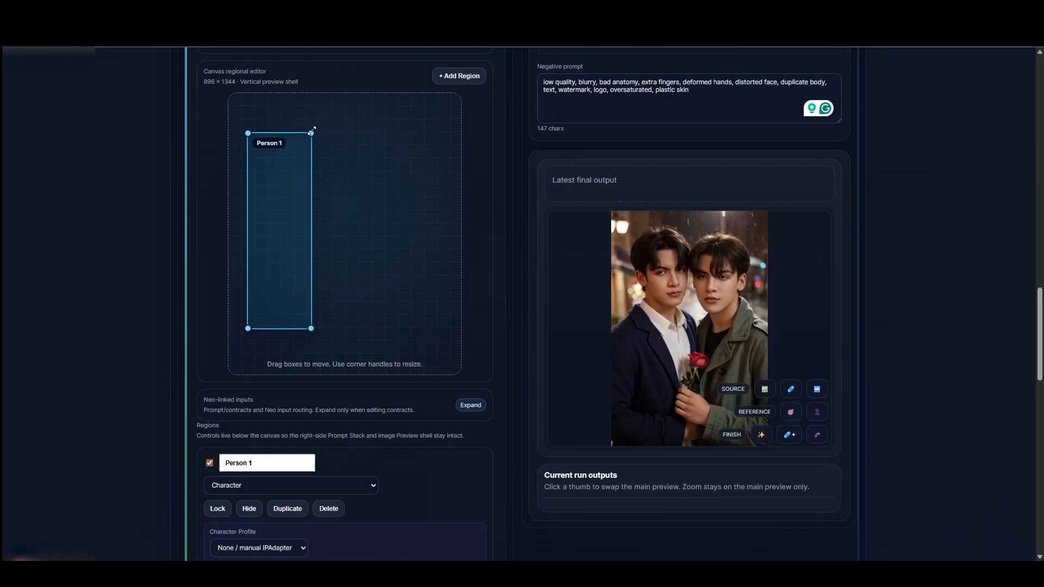
pyautogui.moveTo(311, 133); pyautogui.dragTo(355, 94)
pyautogui.moveTo(248, 328); pyautogui.dragTo(221, 384)
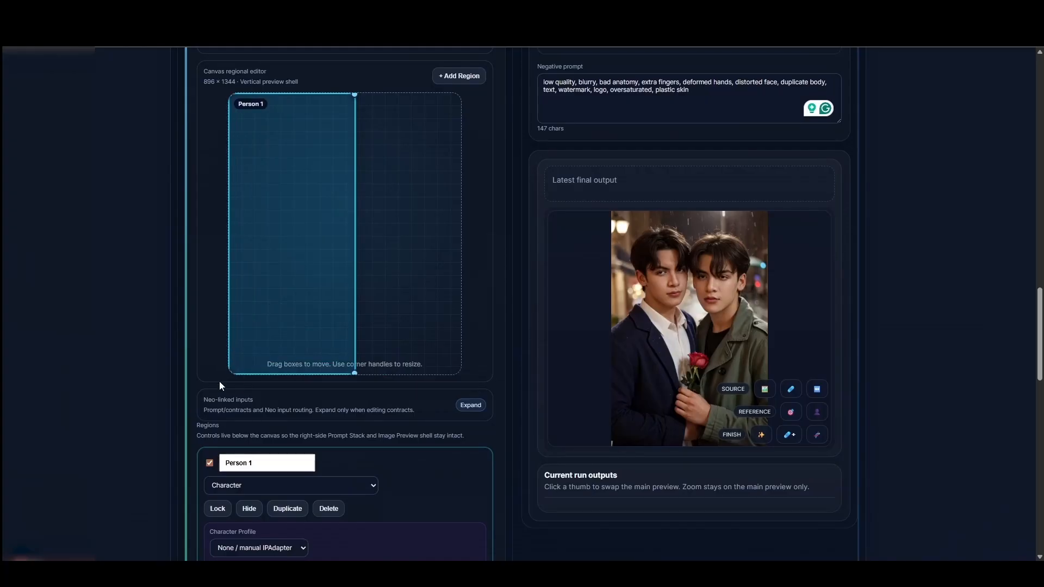
pyautogui.scroll(-2, 527, 212)
pyautogui.scroll(-1, 526, 207)
pyautogui.moveTo(263, 301); pyautogui.dragTo(205, 303)
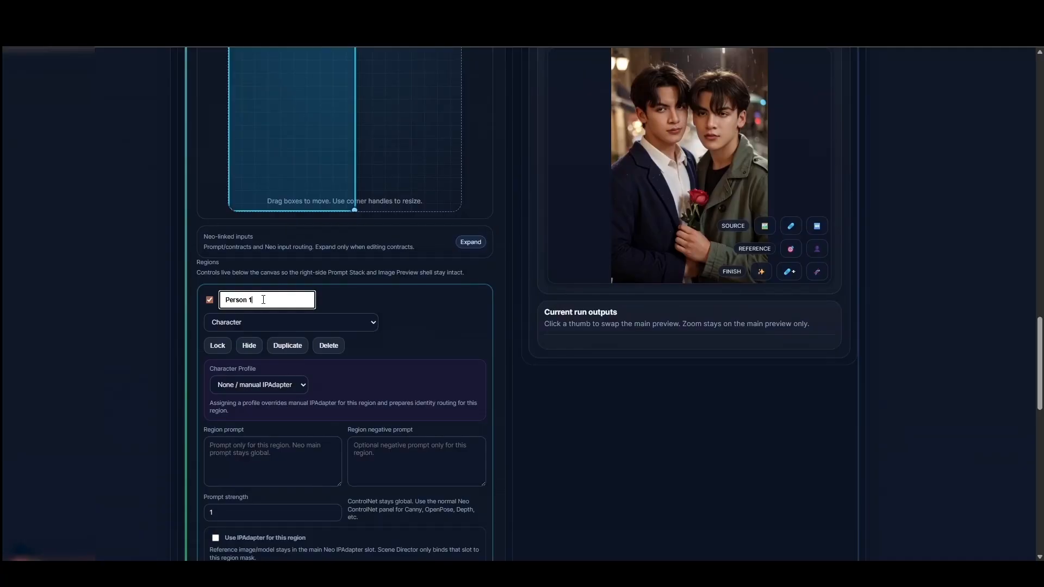
# Add the Person 2 region and fit it to the rest of the canvas beside Person 1 at full height
pyautogui.scroll(3, 505, 234)
pyautogui.scroll(3, 515, 230)
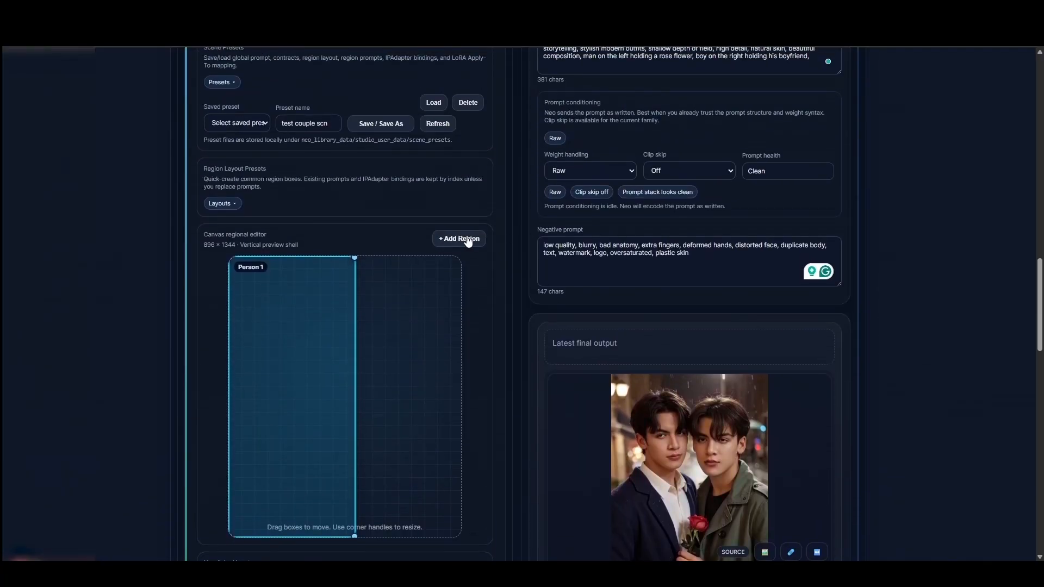
pyautogui.click(461, 238)
pyautogui.moveTo(352, 323); pyautogui.dragTo(450, 276)
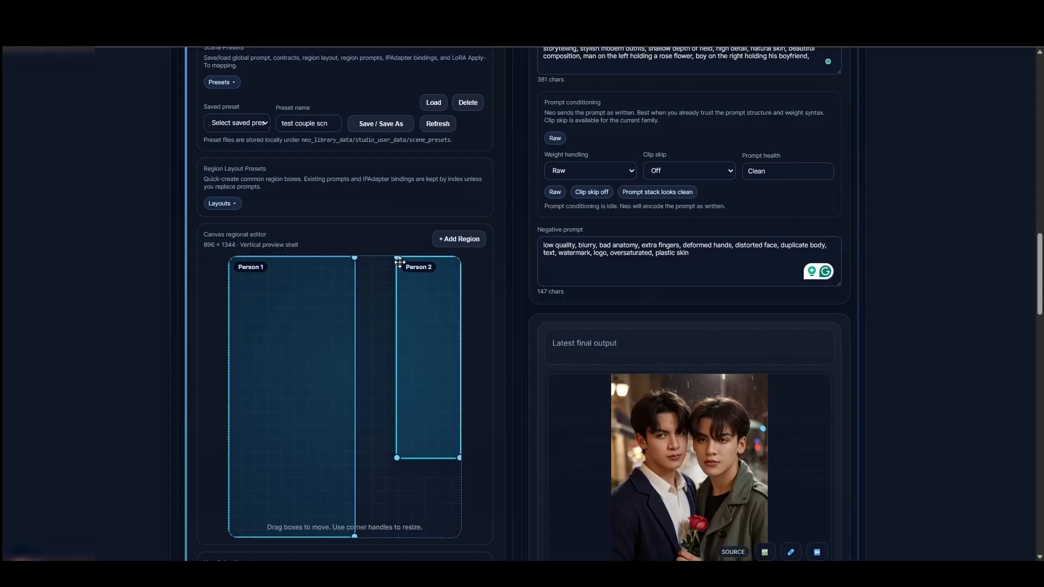
pyautogui.moveTo(397, 257); pyautogui.dragTo(356, 257)
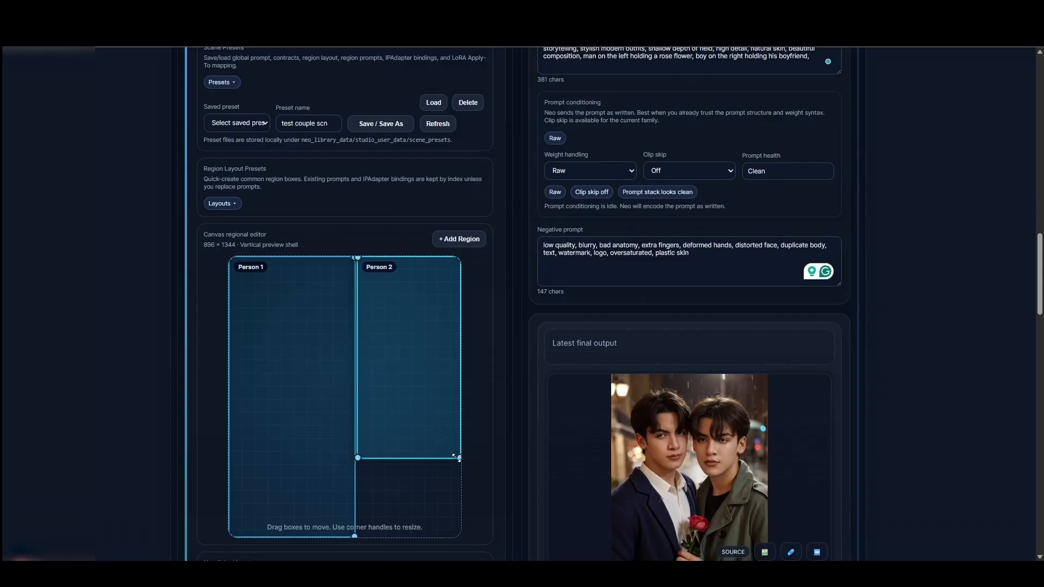
pyautogui.moveTo(459, 458); pyautogui.dragTo(477, 540)
# Inspect the Person 1 region's settings, focusing its region prompt and region negative prompt fields
pyautogui.scroll(-7, 498, 405)
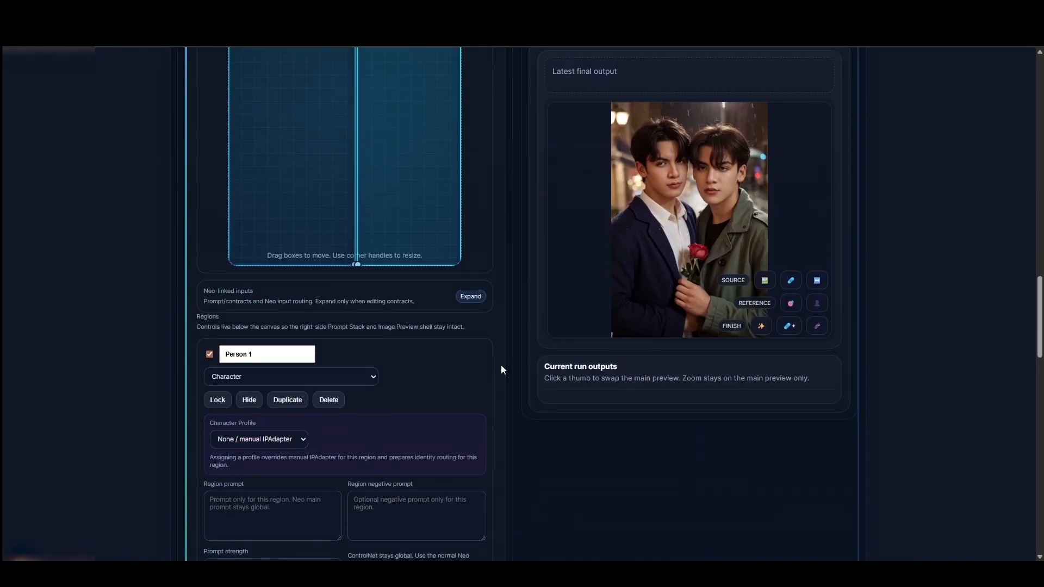
pyautogui.scroll(6, 511, 348)
pyautogui.scroll(-8, 523, 277)
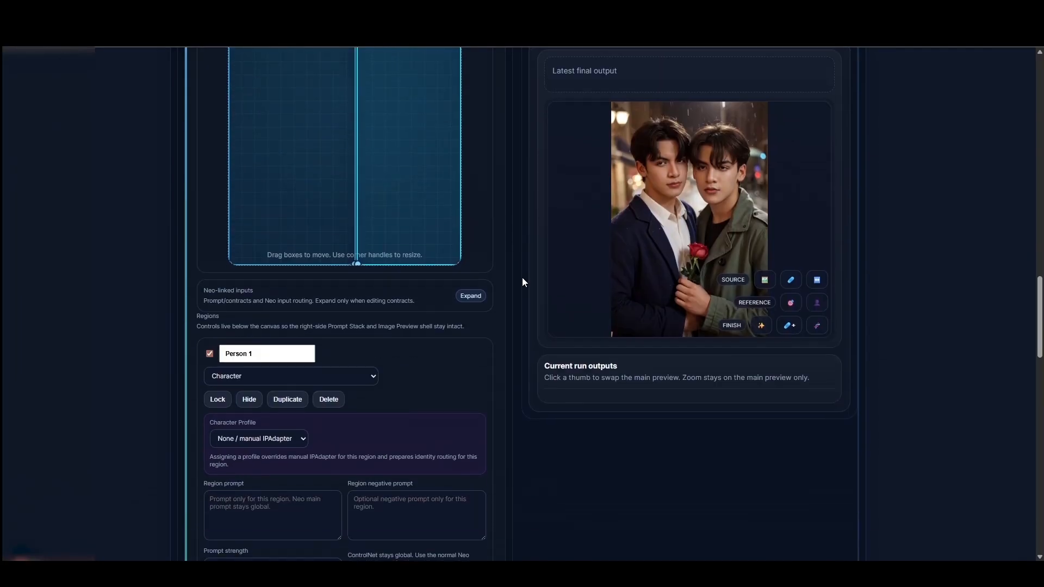
pyautogui.scroll(4, 522, 277)
pyautogui.scroll(-3, 523, 275)
pyautogui.click(284, 276)
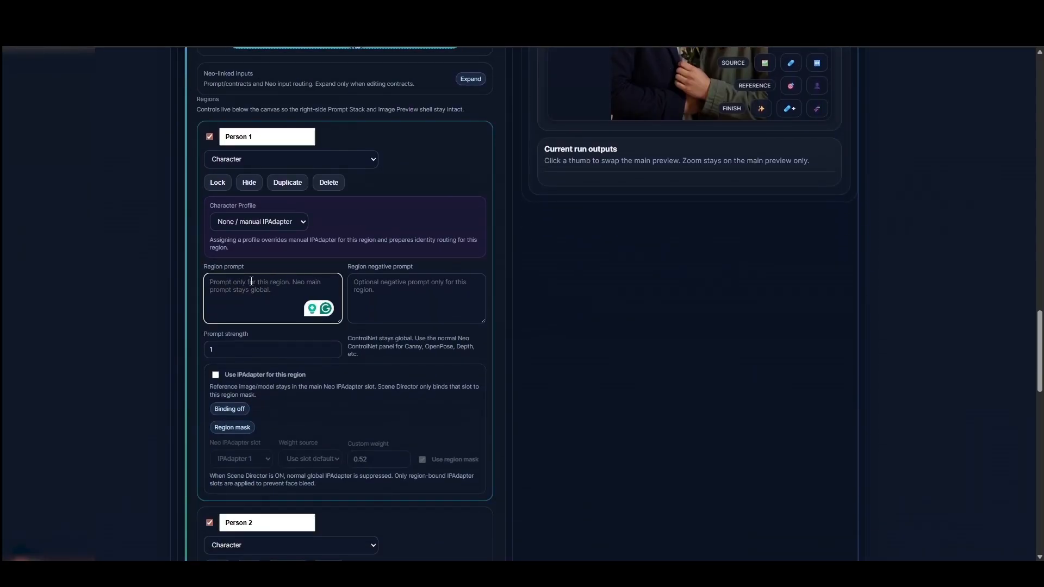
pyautogui.click(435, 294)
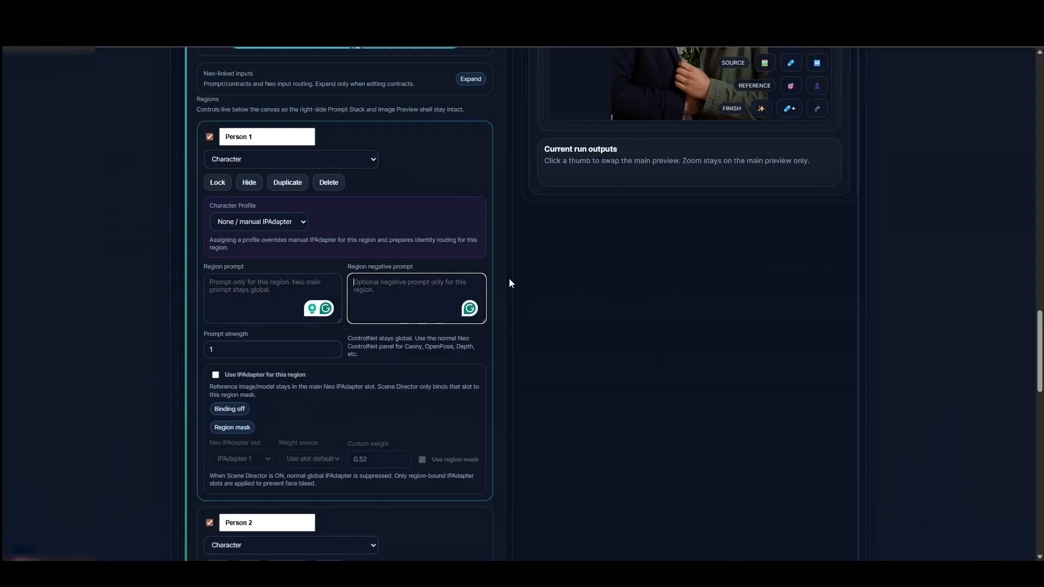
# Inspect the Person 2 region's prompt, negative prompt and prompt strength fields
pyautogui.scroll(-4, 513, 271)
pyautogui.scroll(-3, 517, 261)
pyautogui.click(243, 285)
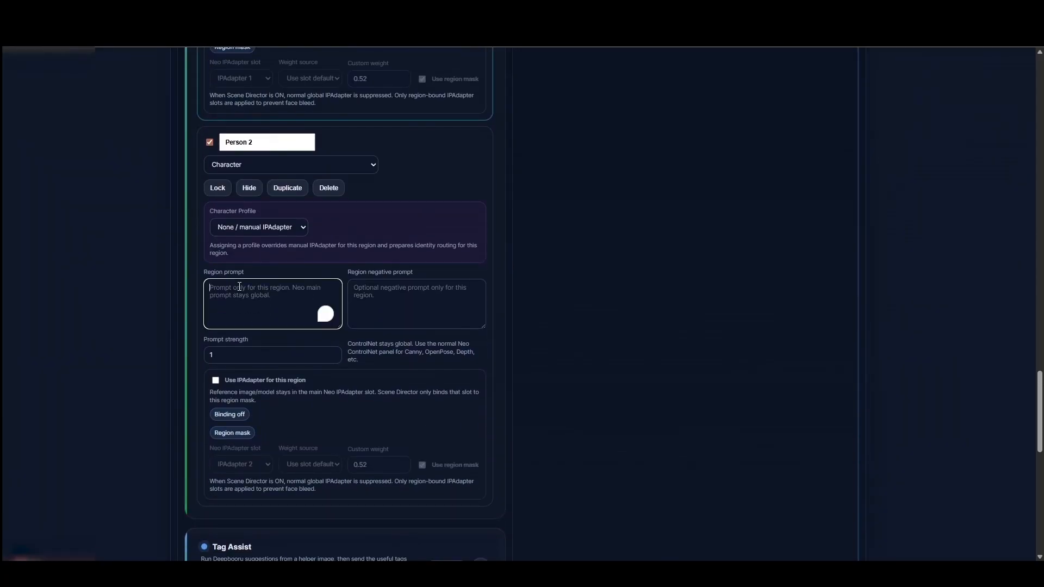
pyautogui.click(387, 288)
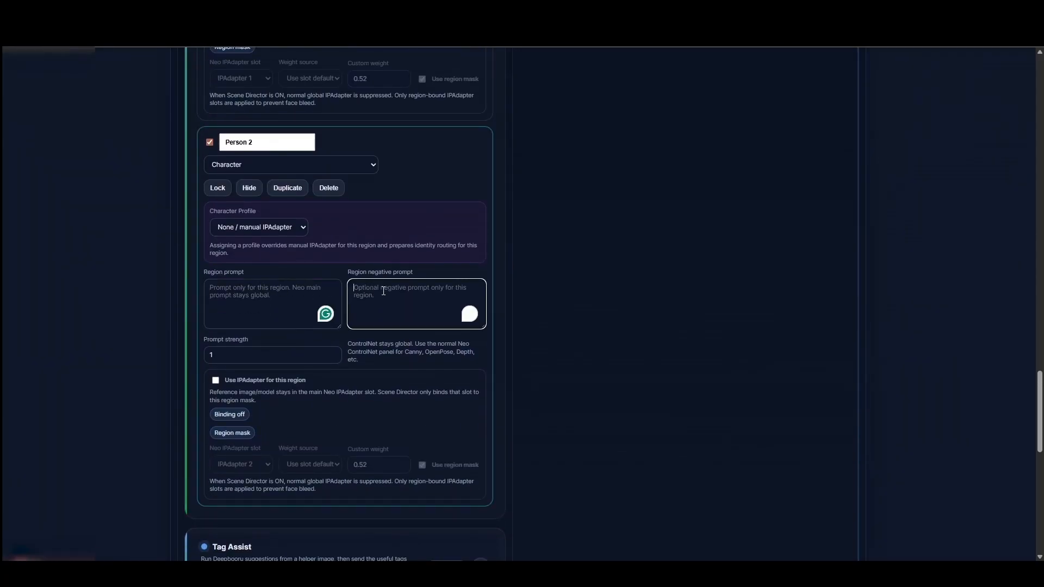
pyautogui.click(262, 355)
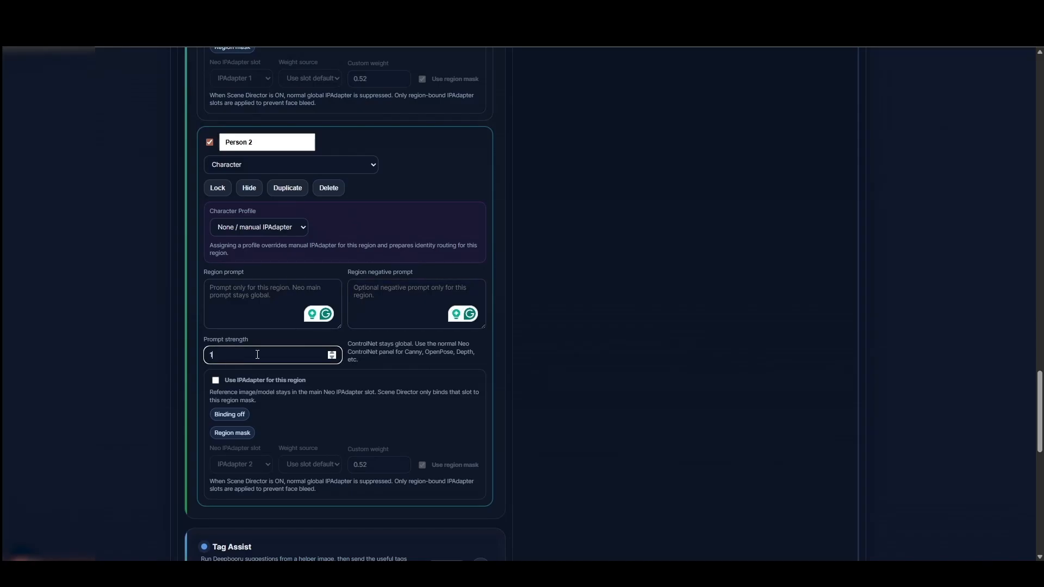
# Review the two-region canvas layout and list the character profiles available for Person 1
pyautogui.scroll(3, 489, 313)
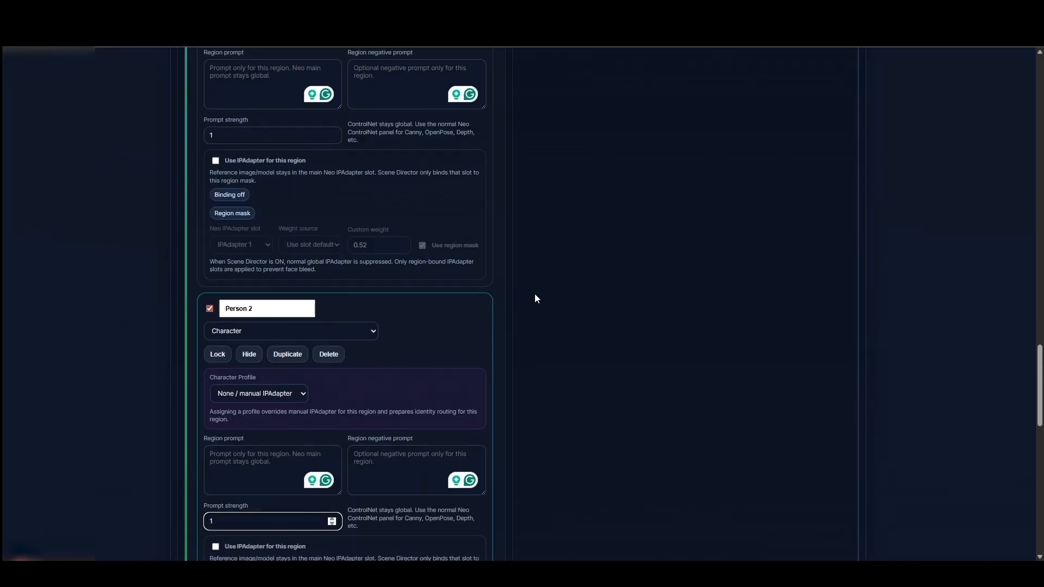
pyautogui.scroll(3, 533, 293)
pyautogui.scroll(7, 534, 296)
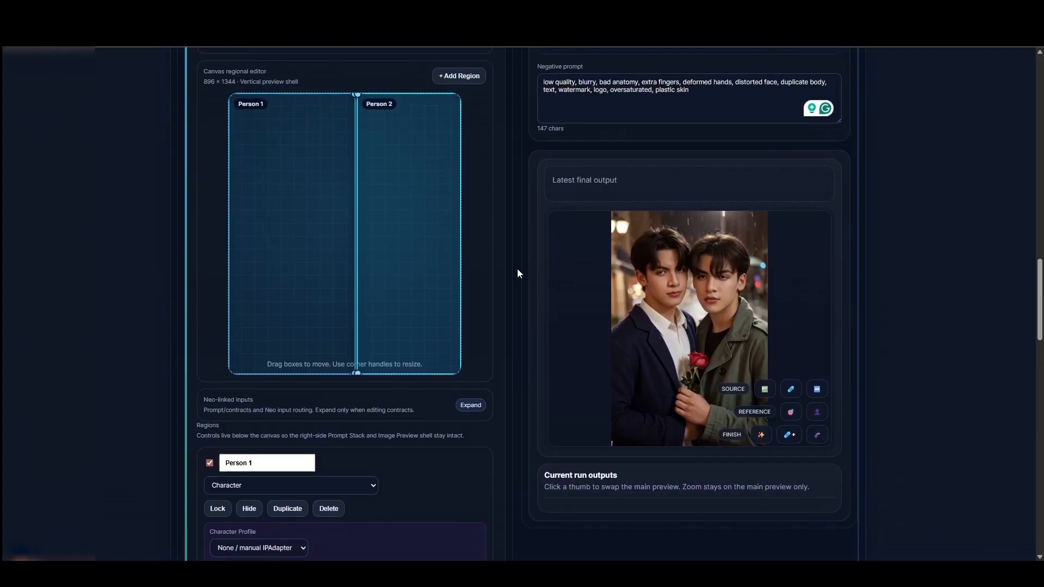
pyautogui.scroll(-3, 517, 269)
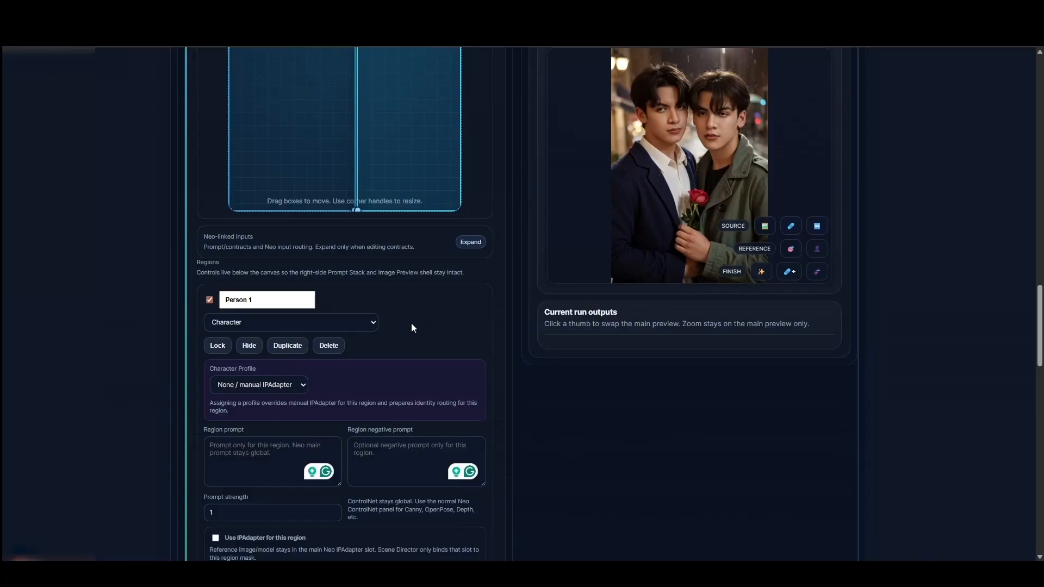
pyautogui.scroll(1, 442, 311)
pyautogui.scroll(-3, 468, 299)
pyautogui.click(258, 276)
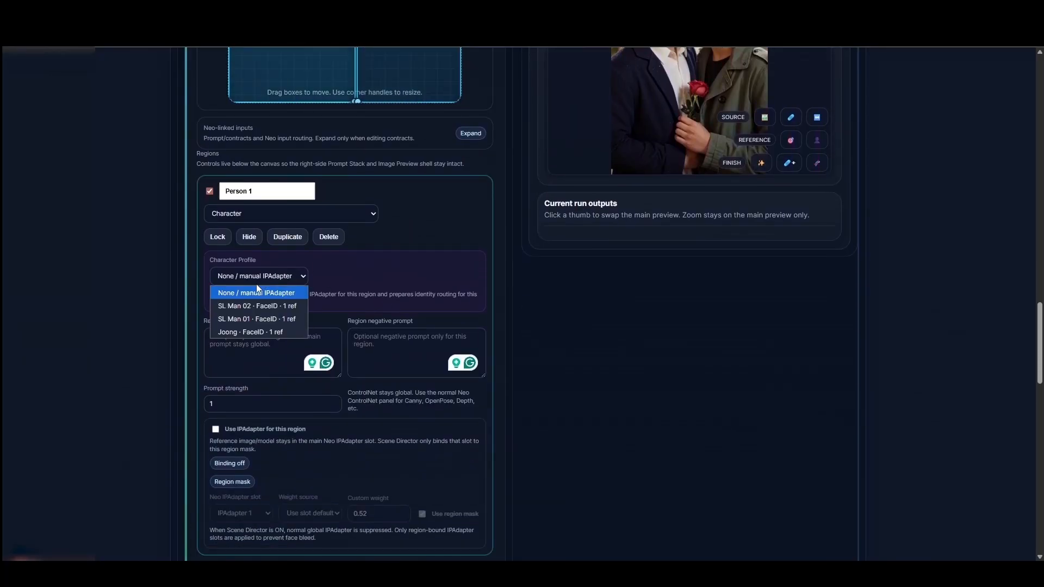
pyautogui.click(346, 271)
# Review the Identity Profiles settings and enable IPAdapter use for the Person 1 region
pyautogui.scroll(10, 349, 270)
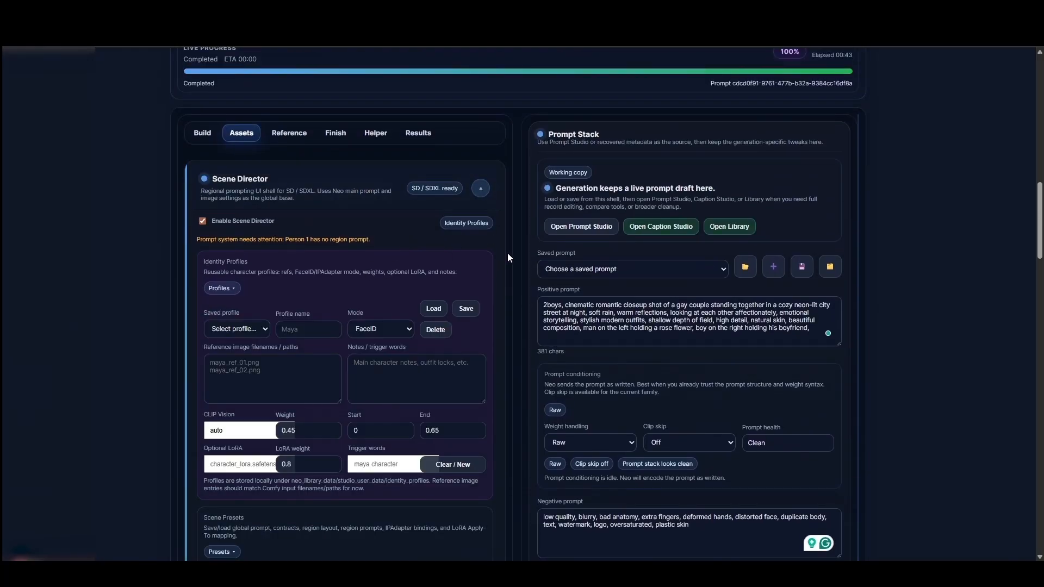
pyautogui.scroll(-1, 507, 252)
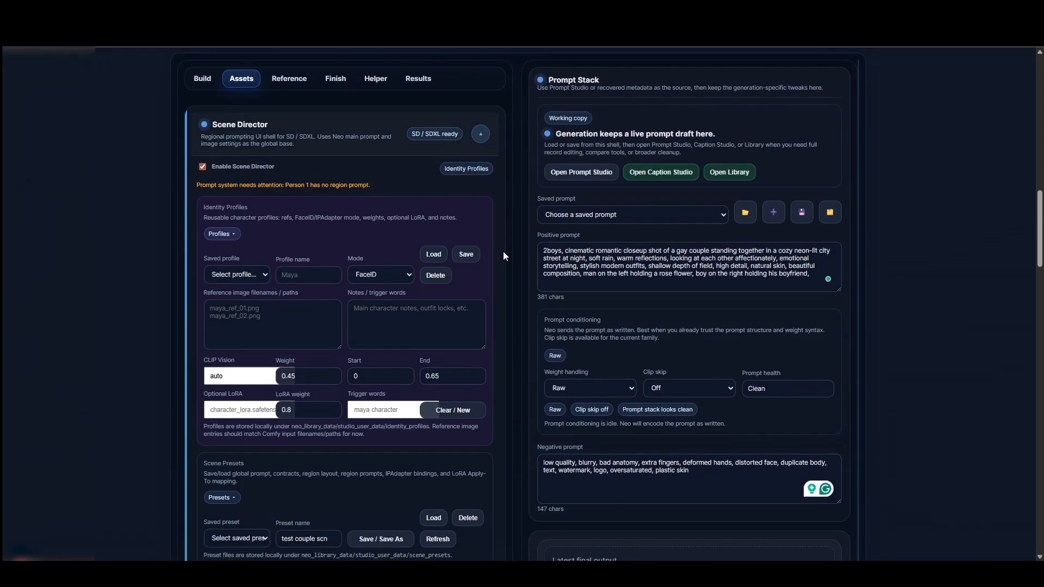
pyautogui.scroll(-18, 509, 236)
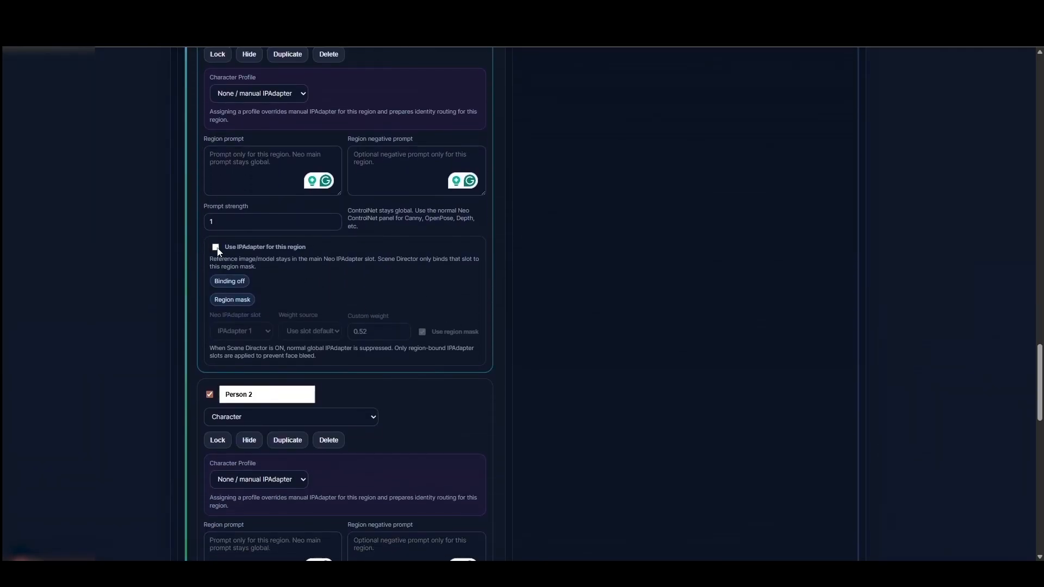
pyautogui.click(216, 247)
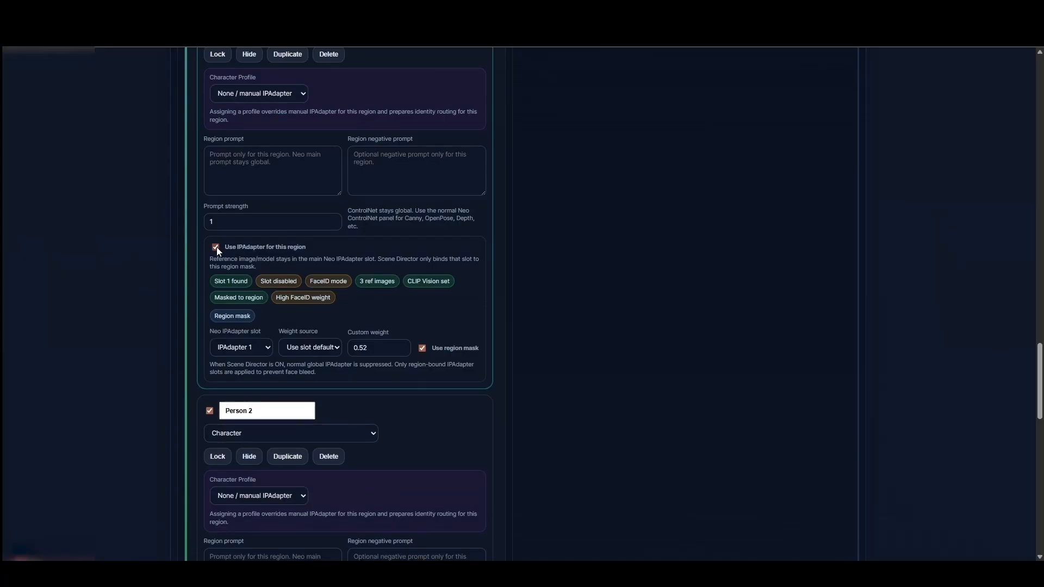
# Expand IP-Adapter / Identity Controls among the reference settings and enable the primary IP-Adapter unit
pyautogui.scroll(15, 517, 215)
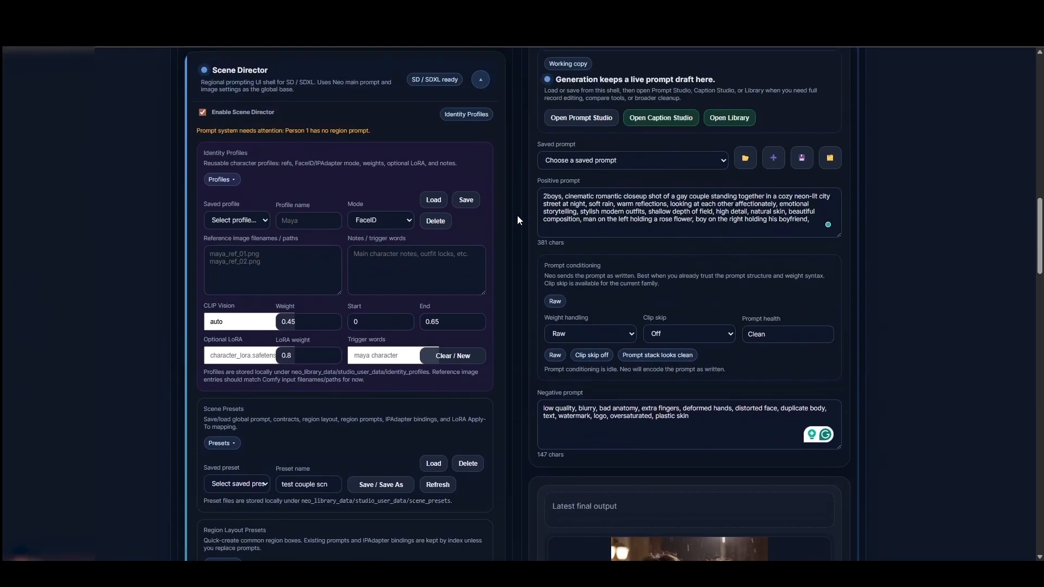
pyautogui.click(378, 243)
pyautogui.click(336, 243)
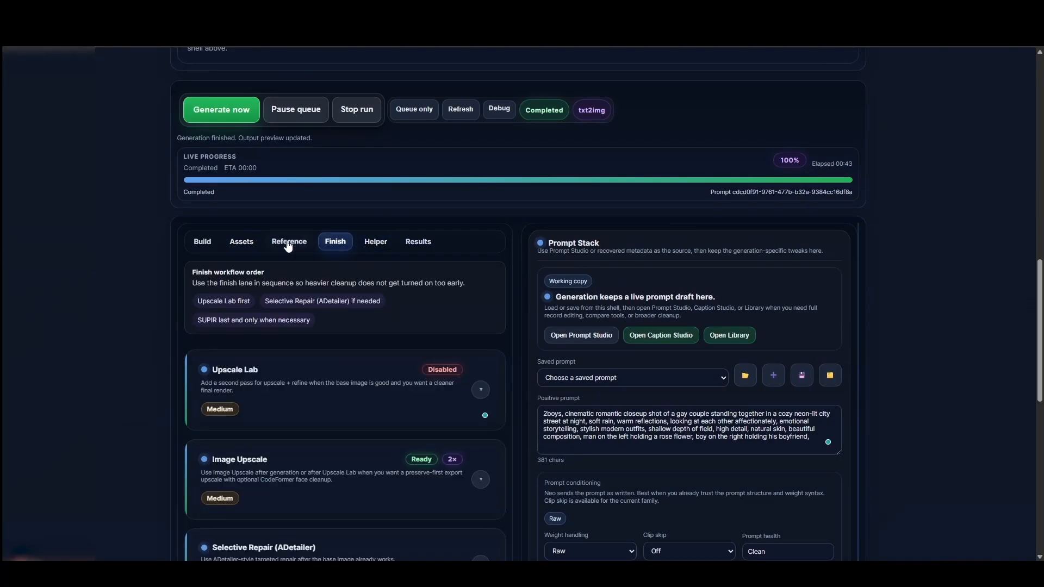
pyautogui.click(289, 243)
pyautogui.scroll(-2, 373, 256)
pyautogui.click(408, 283)
pyautogui.scroll(-11, 413, 239)
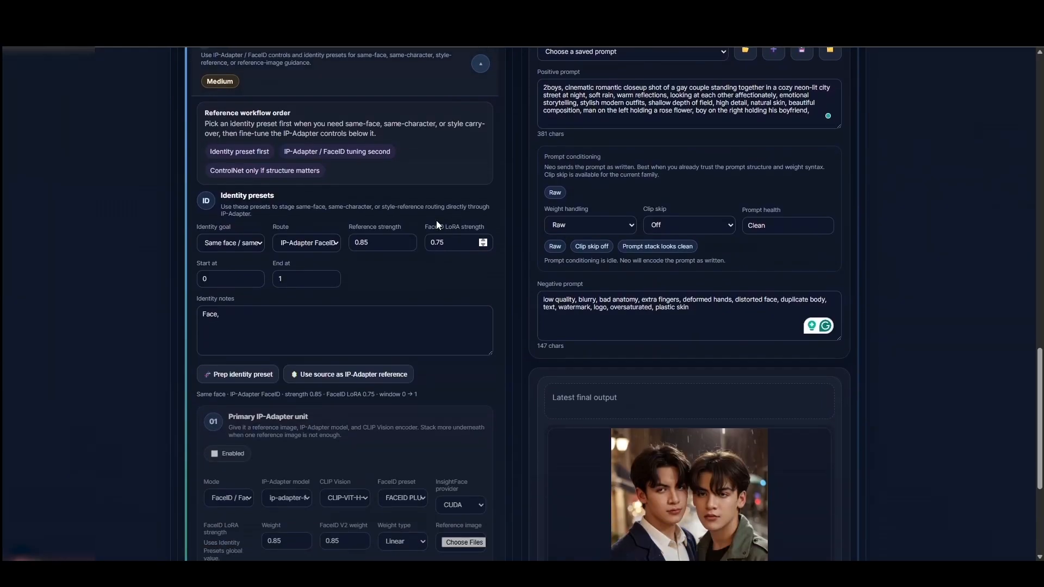
pyautogui.click(213, 237)
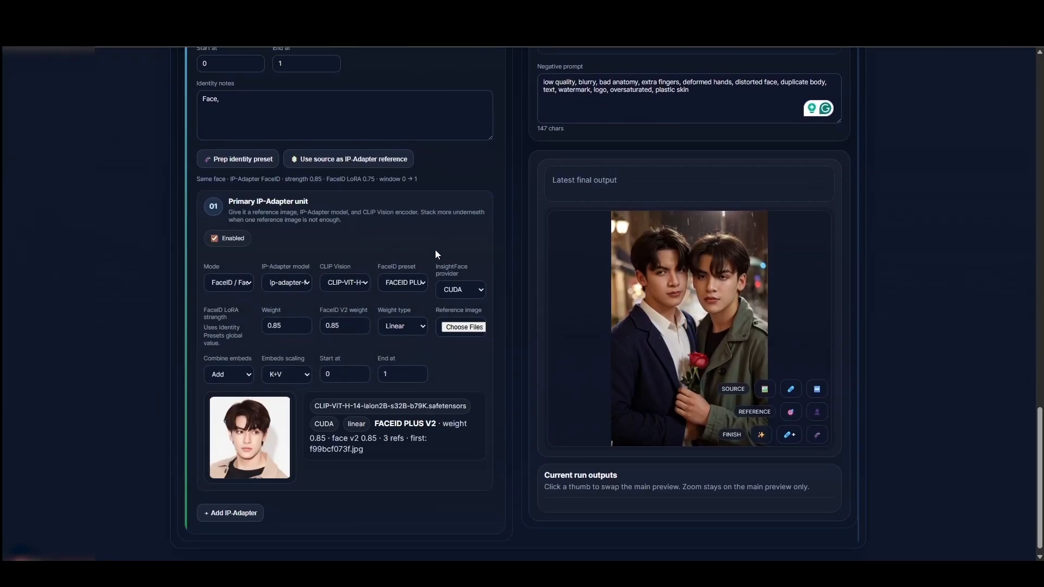
pyautogui.scroll(10, 501, 211)
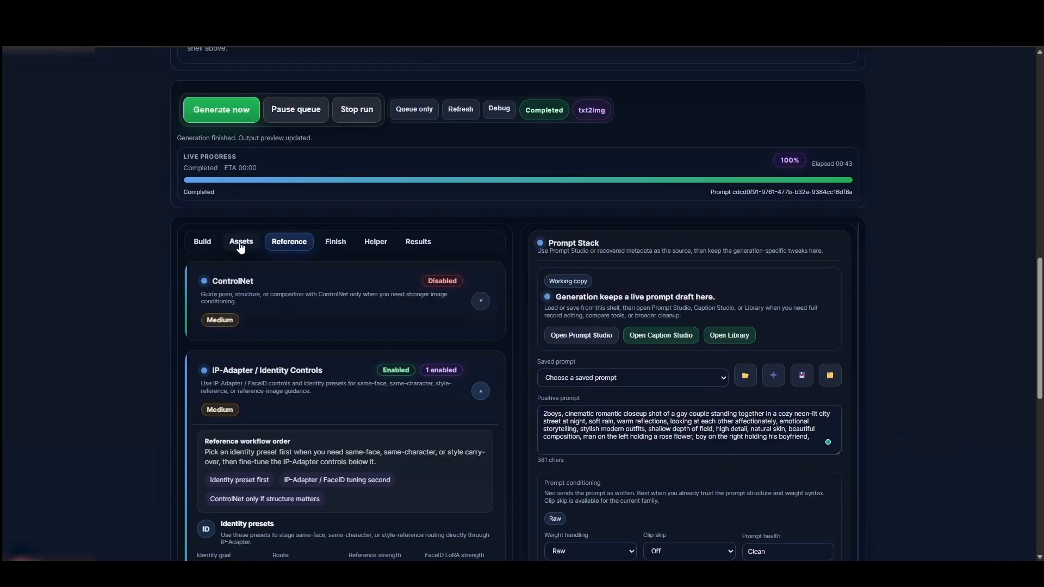
# Return to the Scene Director region settings and turn off IPAdapter use for the Person 1 region
pyautogui.click(240, 244)
pyautogui.scroll(-7, 449, 280)
pyautogui.scroll(-15, 449, 280)
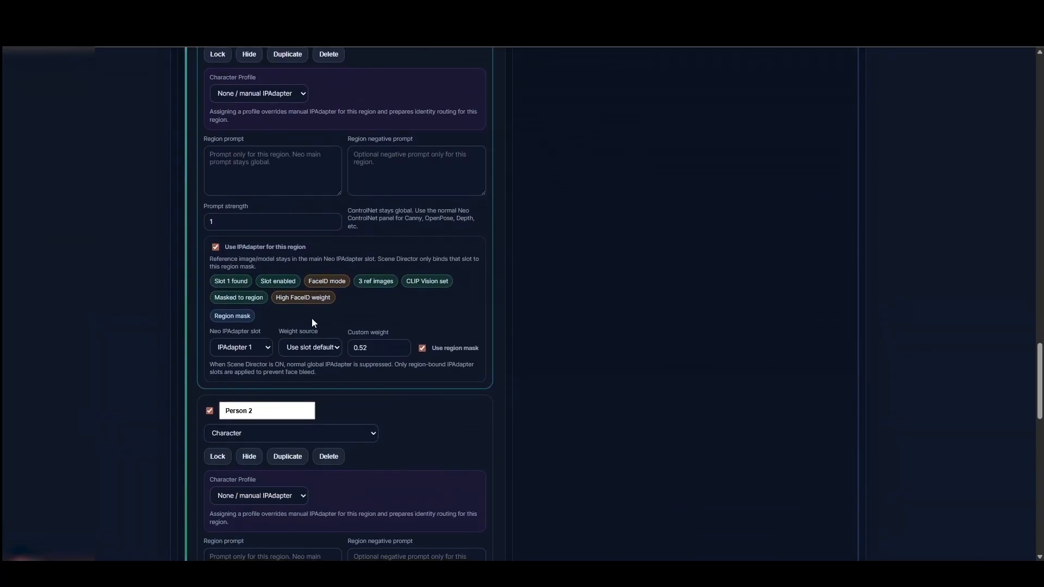
pyautogui.click(256, 247)
# Disable the primary IP-Adapter unit in the IP-Adapter / Identity Controls reference settings
pyautogui.scroll(15, 477, 192)
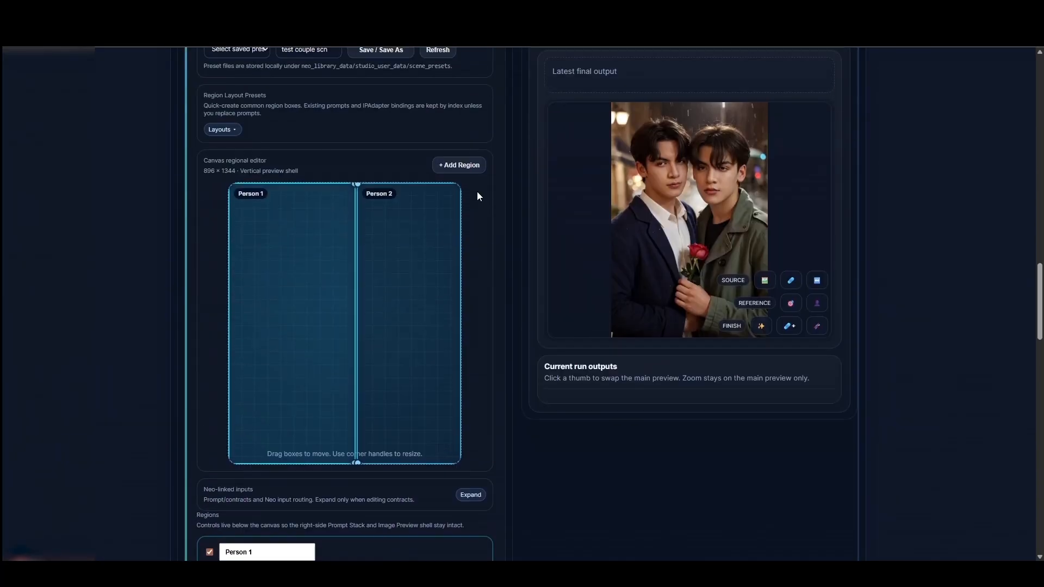
pyautogui.scroll(8, 477, 191)
pyautogui.click(289, 187)
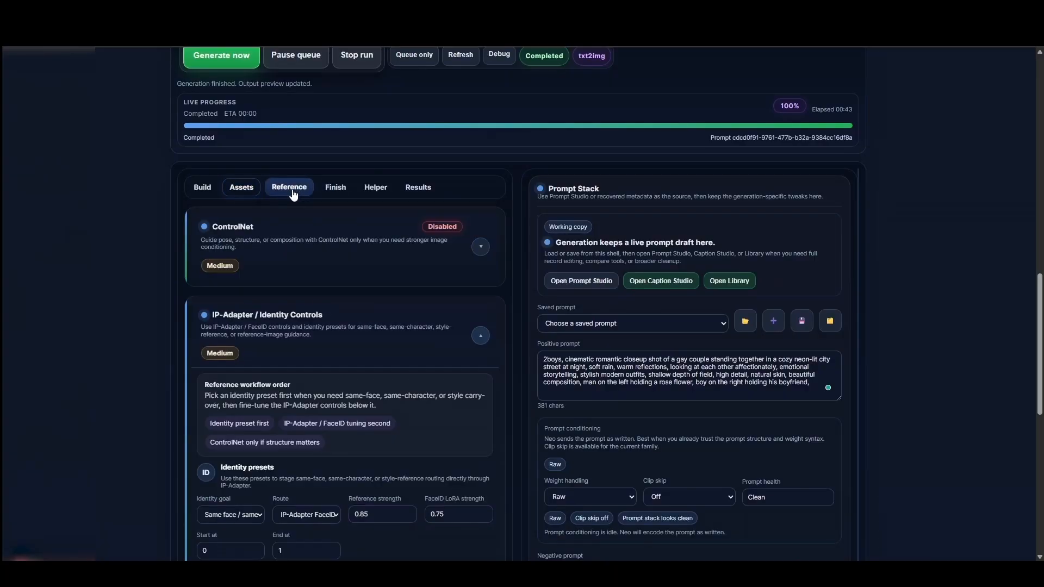
pyautogui.scroll(-8, 465, 247)
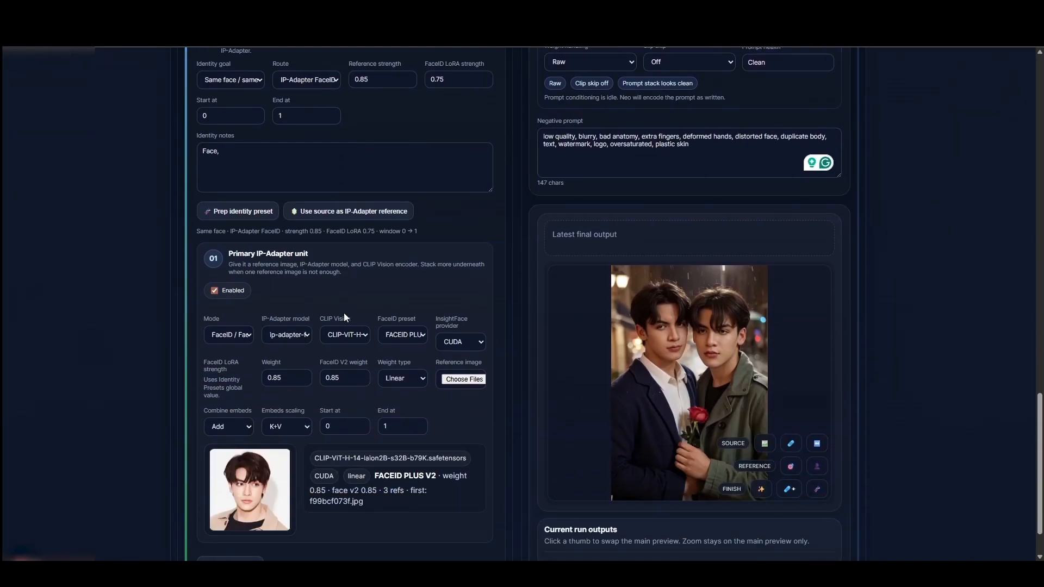
pyautogui.click(216, 290)
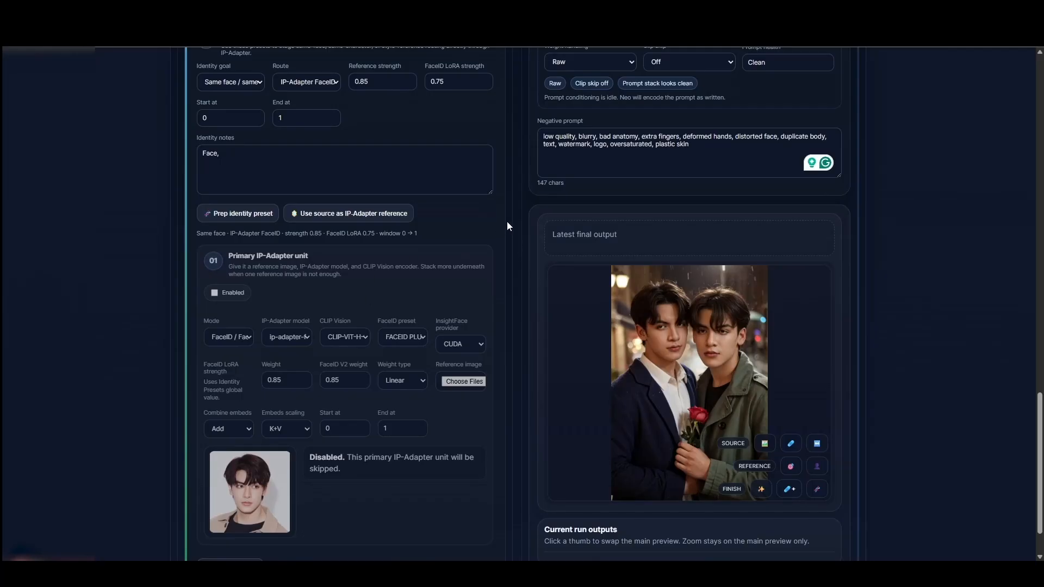
# Review Scene Director's canvas and Person 1 region, and examine the saved profile and profile name fields under Identity Profiles
pyautogui.scroll(7, 507, 225)
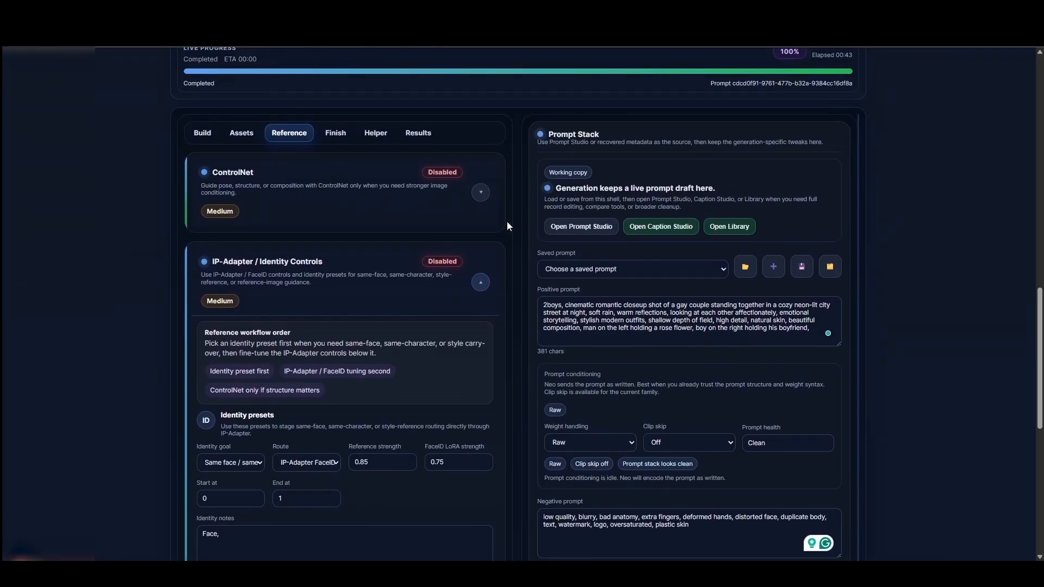
pyautogui.click(241, 133)
pyautogui.scroll(-3, 524, 204)
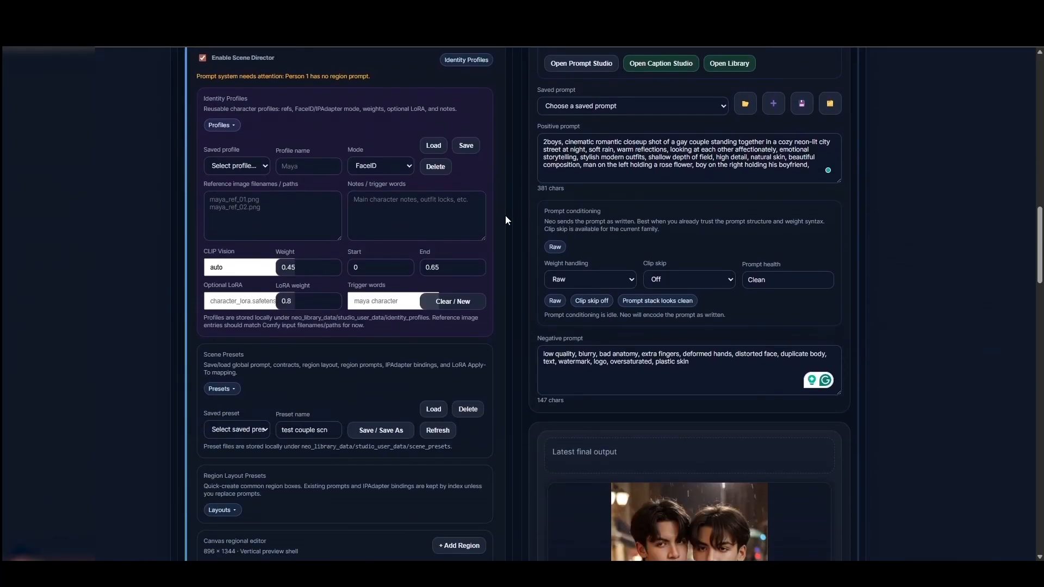
pyautogui.scroll(-11, 500, 218)
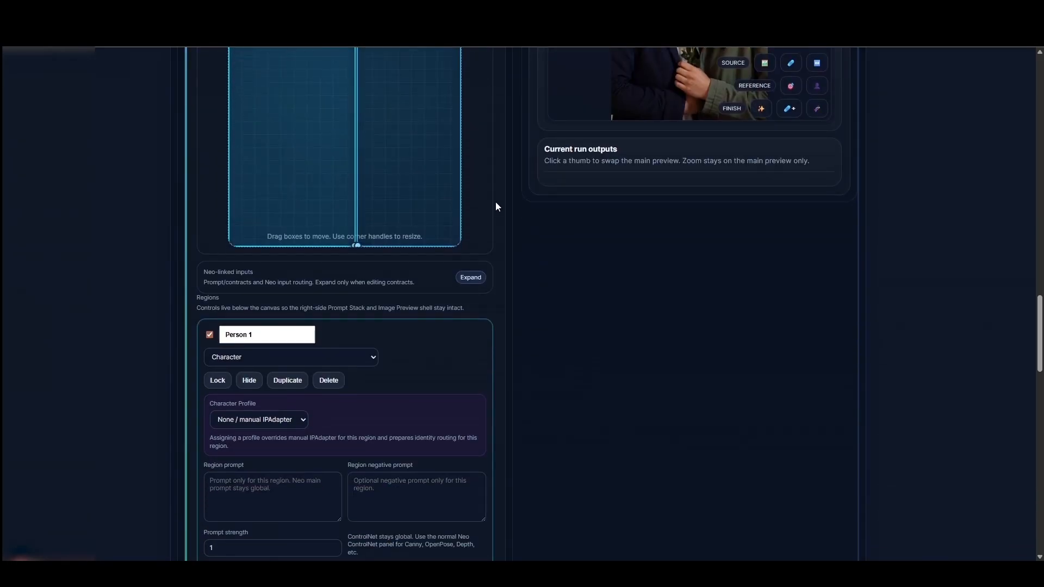
pyautogui.scroll(11, 496, 206)
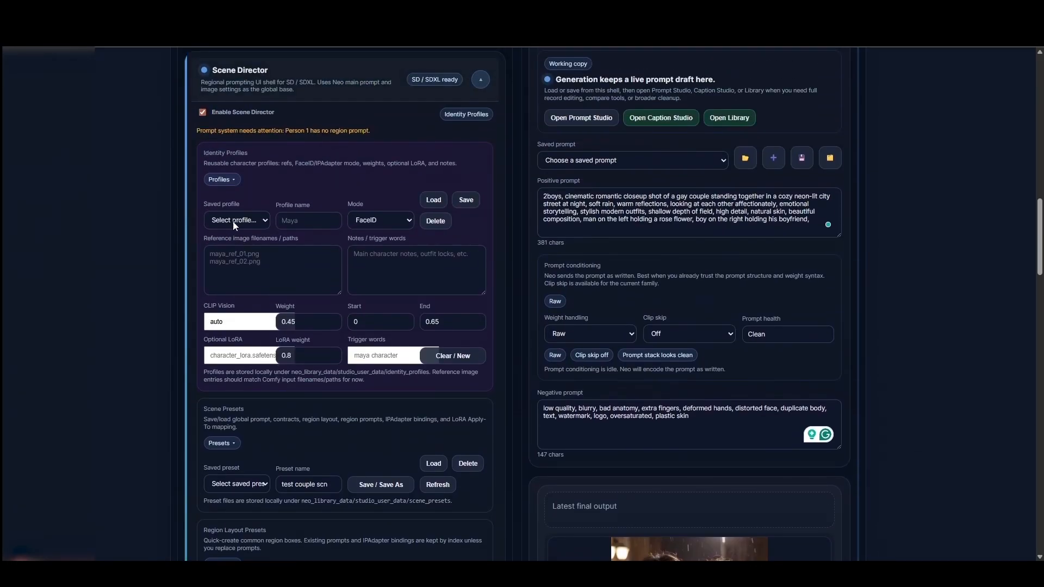
pyautogui.click(235, 222)
pyautogui.click(245, 222)
pyautogui.click(246, 222)
pyautogui.click(306, 222)
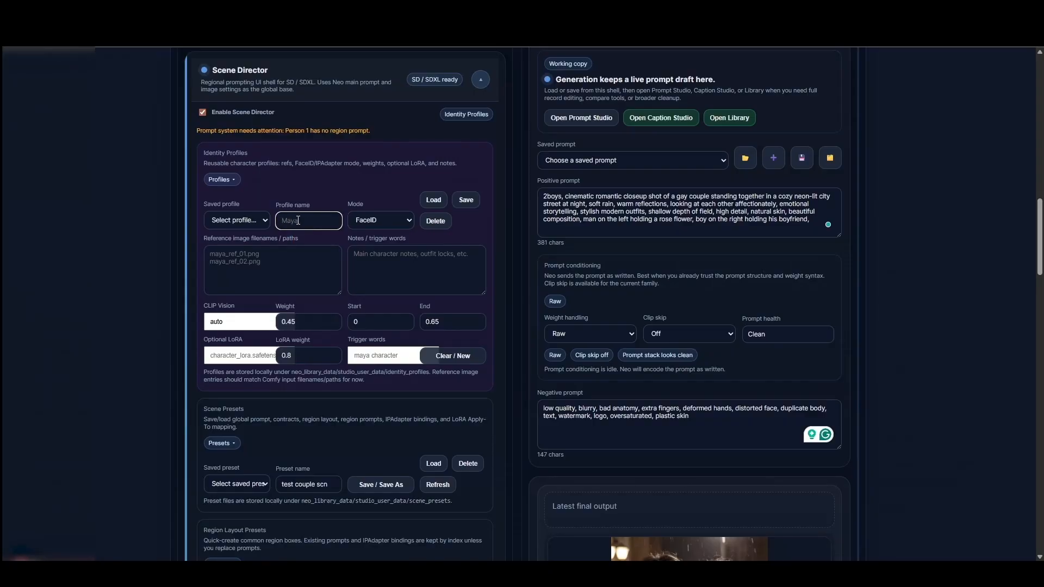